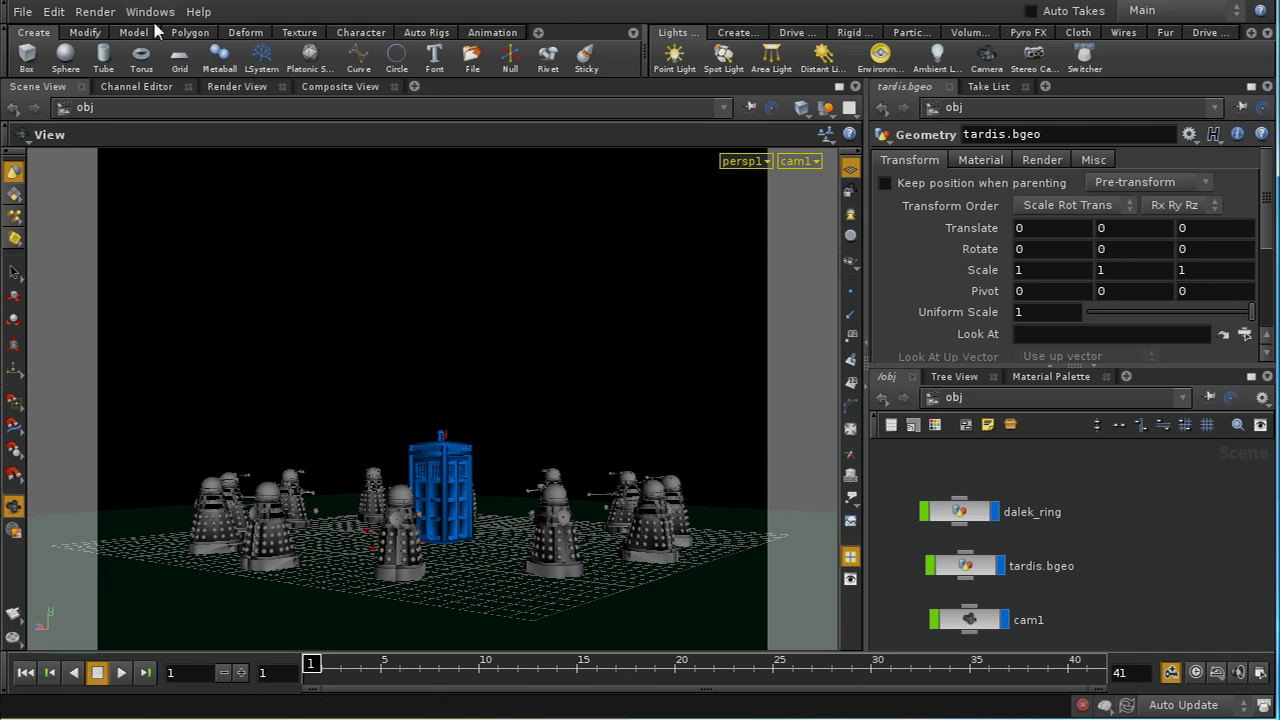
Render the scene through the mantra1 output and move the render viewer window slightly aside
left_click(100, 14)
mouse_move(140, 82)
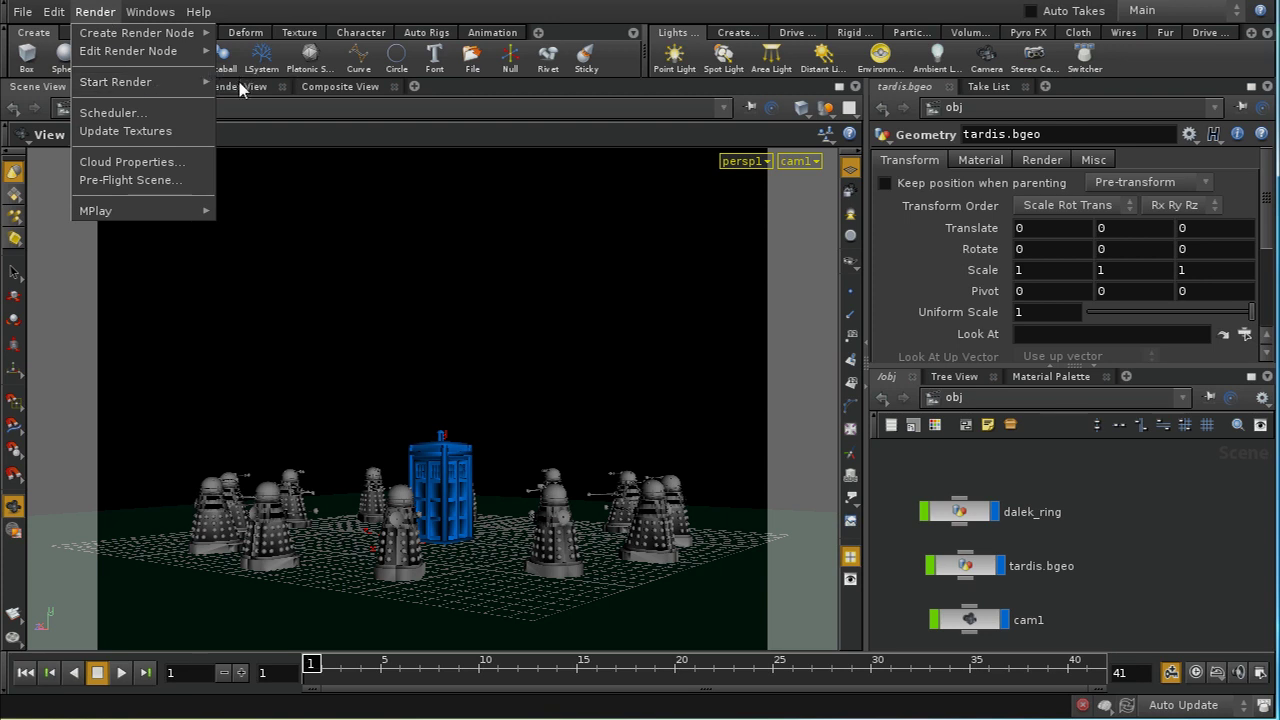
left_click(256, 84)
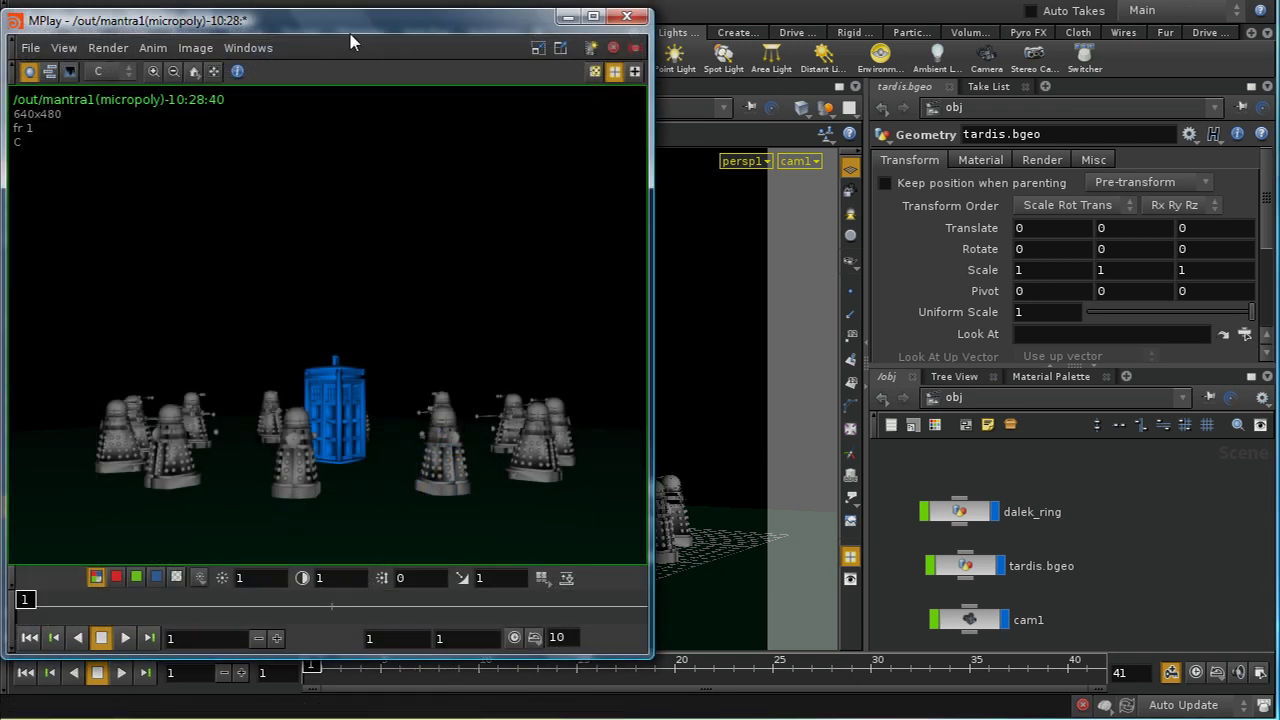
left_click_drag(349, 21, 416, 15)
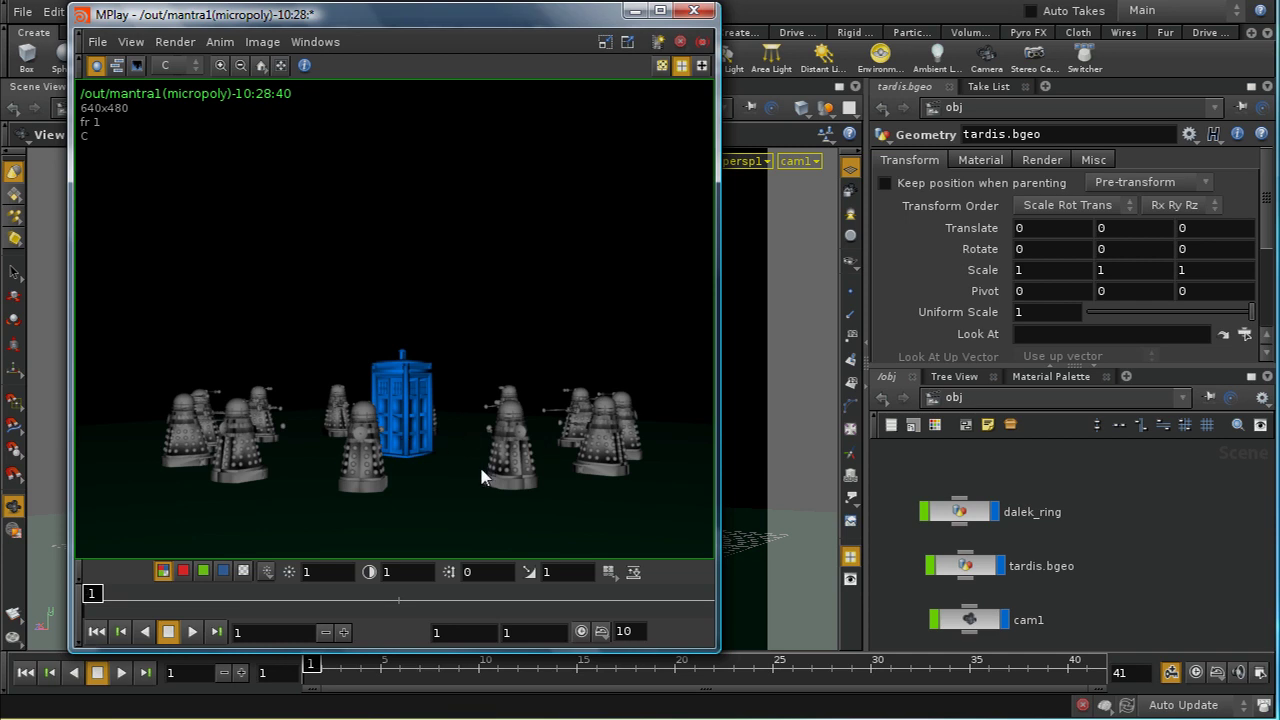
Inspect the render's red, green, blue and alpha channels one by one, and return to the full-colour display
left_click(197, 70)
left_click(203, 195)
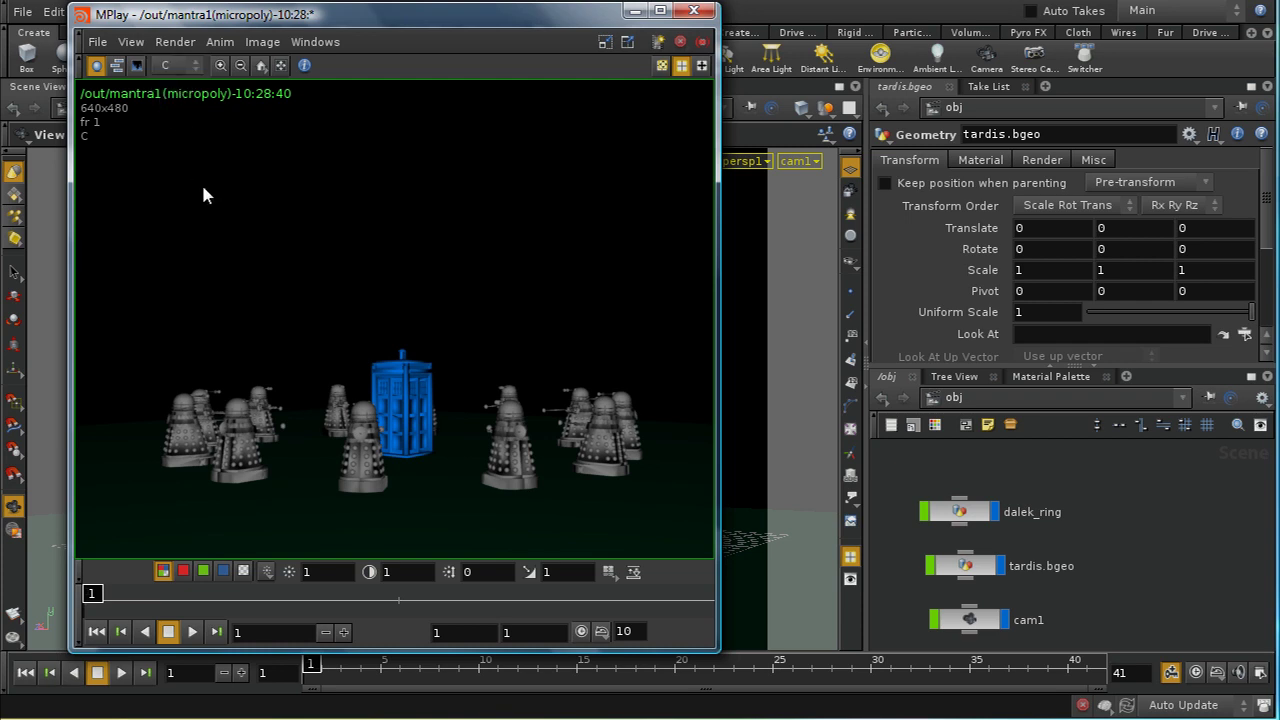
left_click(186, 572)
left_click(203, 572)
left_click(223, 572)
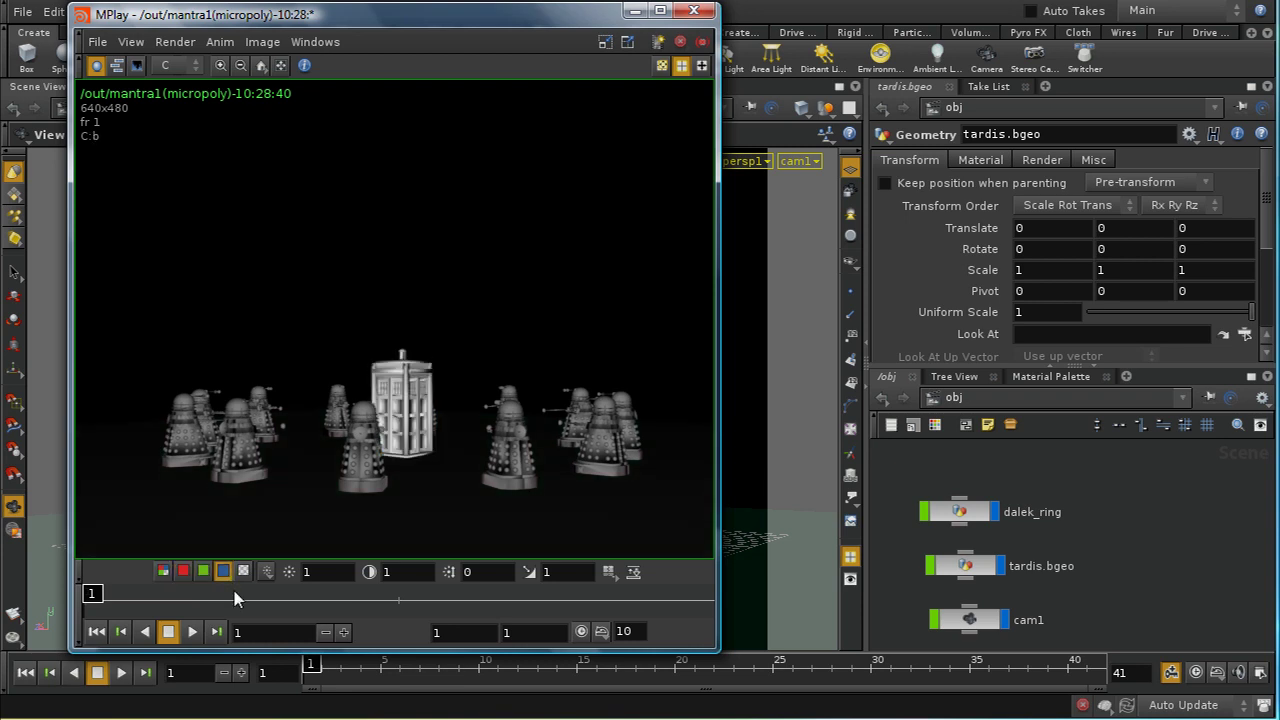
left_click(244, 572)
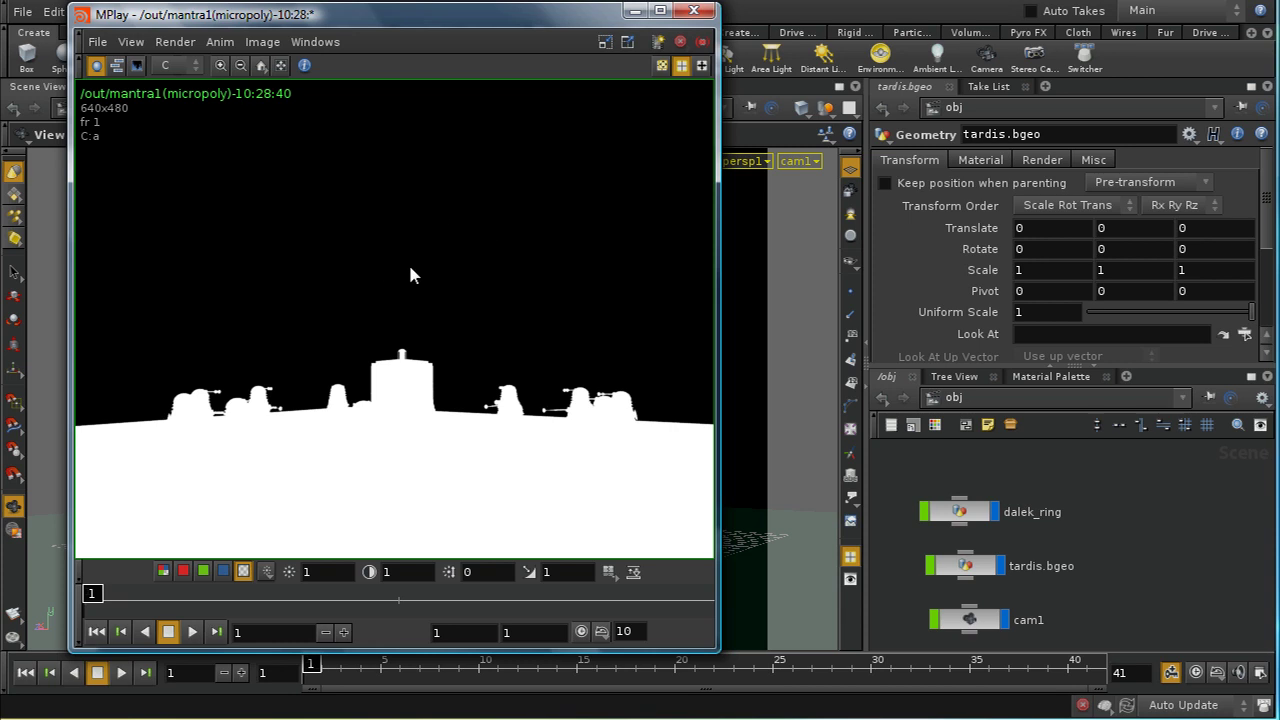
left_click_drag(410, 268, 485, 255)
left_click(163, 571)
Check which image planes the render offers, keeping the C plane displayed
left_click_drag(175, 320, 190, 75)
left_click_drag(337, 362, 225, 420)
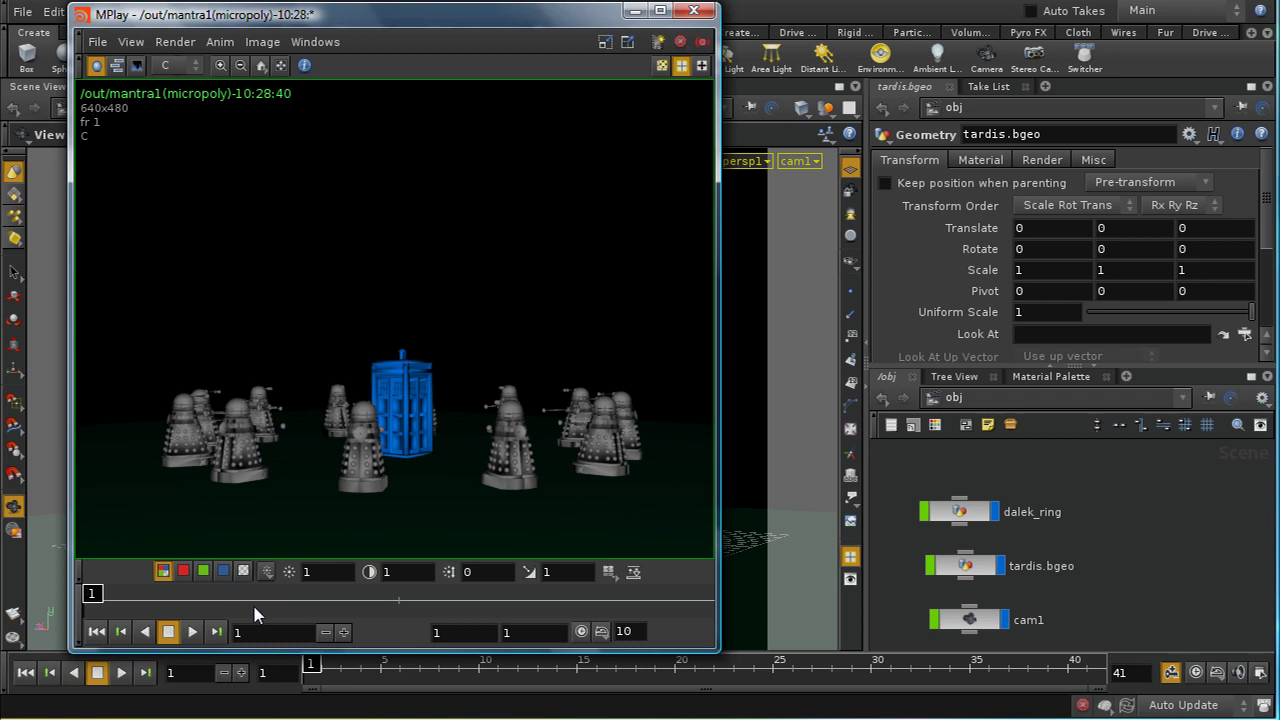
left_click_drag(307, 502, 222, 104)
left_click(190, 66)
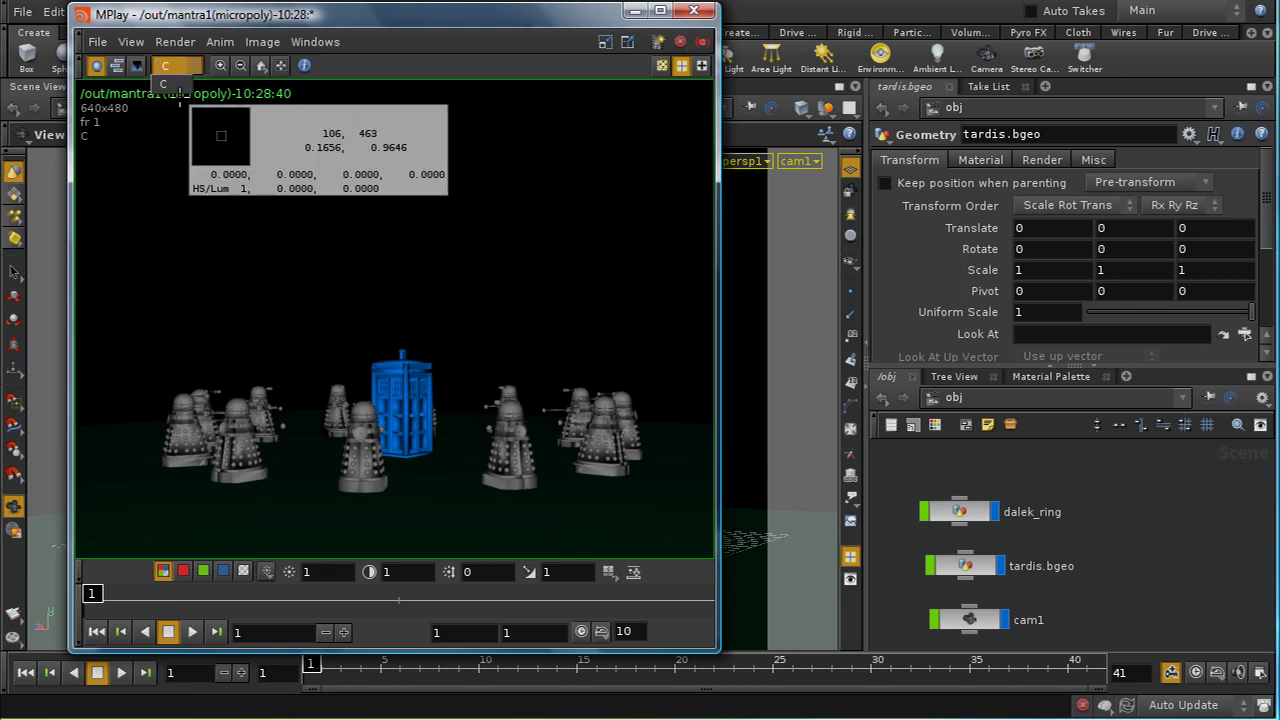
left_click(175, 80)
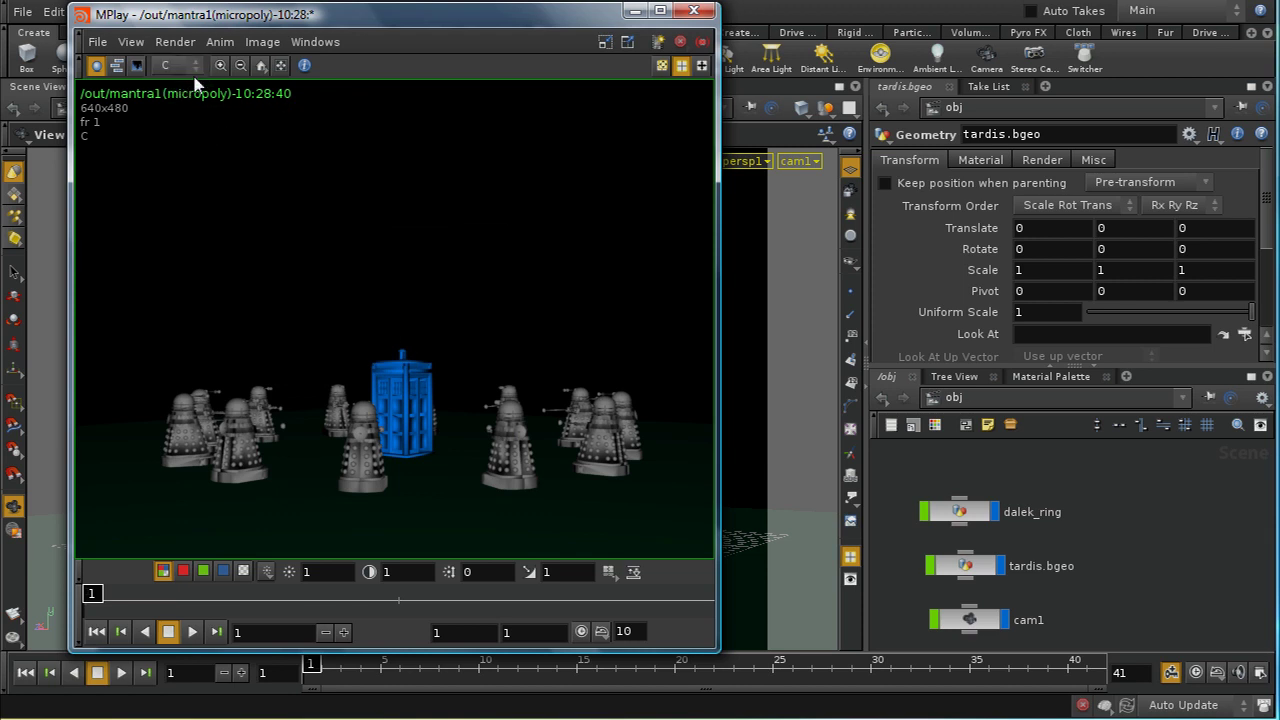
left_click_drag(147, 172, 242, 440)
left_click_drag(192, 550, 190, 574)
left_click_drag(400, 360, 700, 298)
left_click_drag(548, 374, 696, 163)
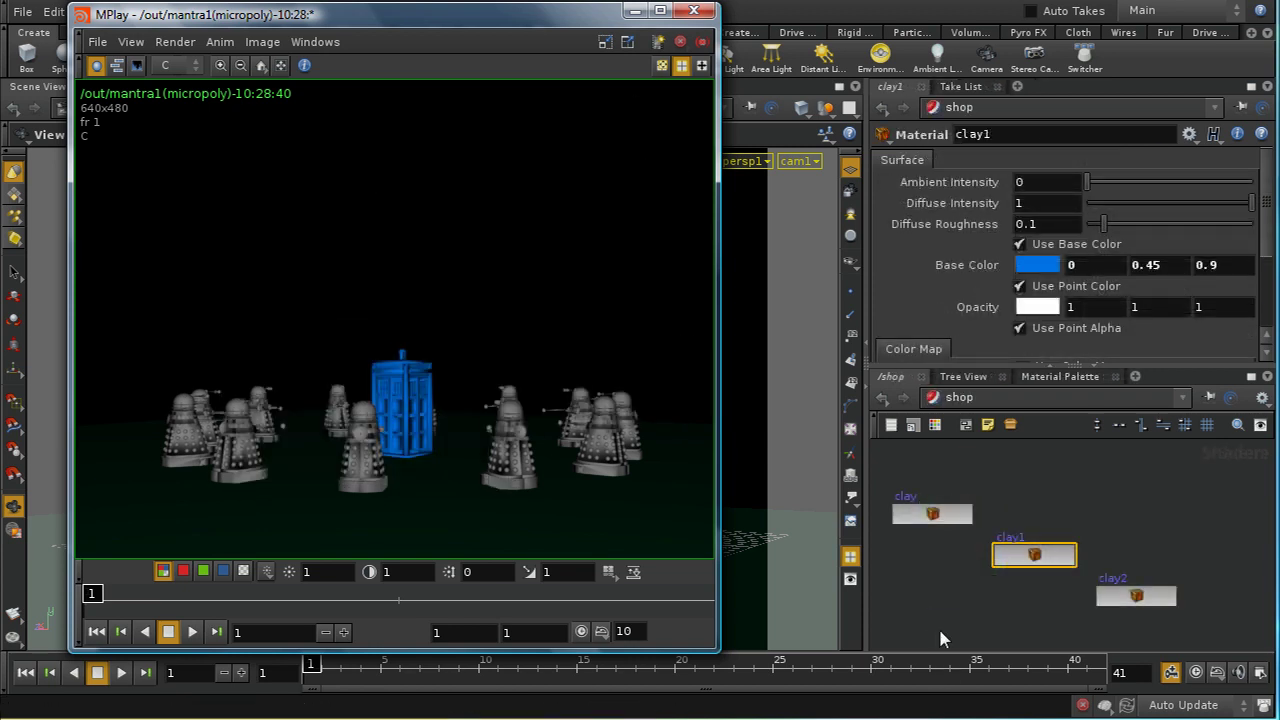
In the shop network, set the clay material's opacity to 0.2 in all three channels
left_click(928, 520)
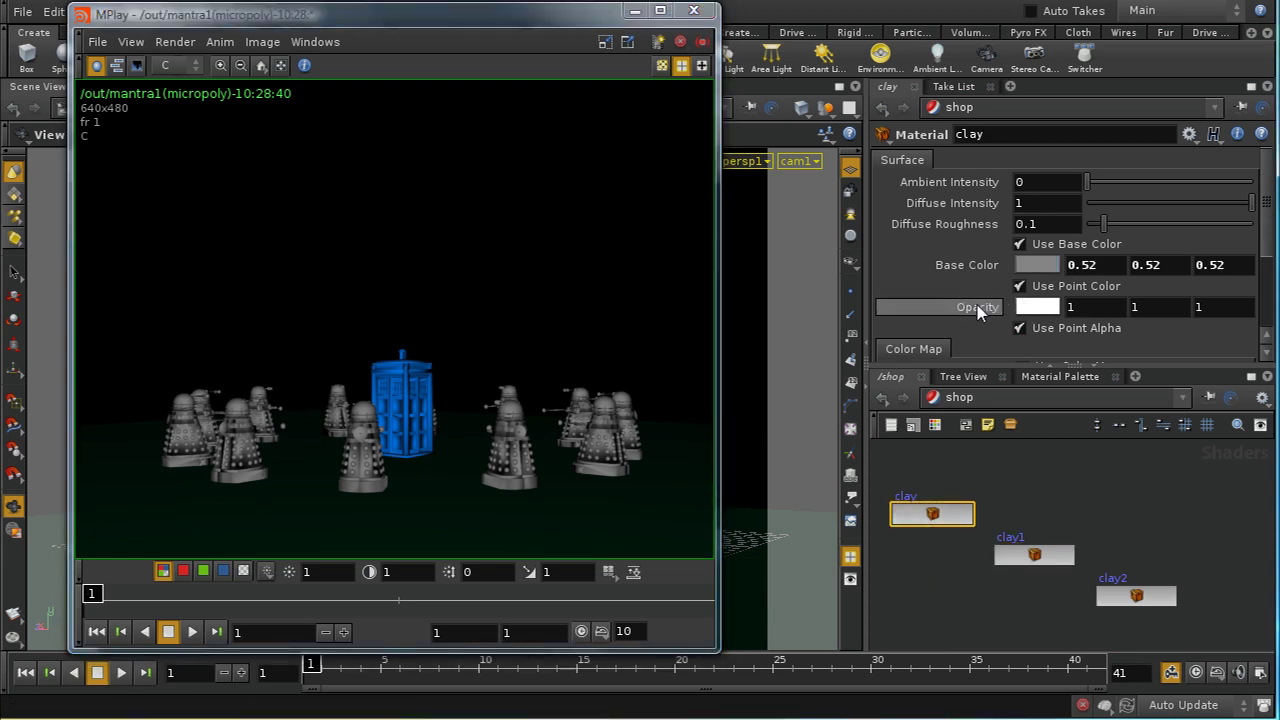
middle_click_drag(977, 305, 889, 324)
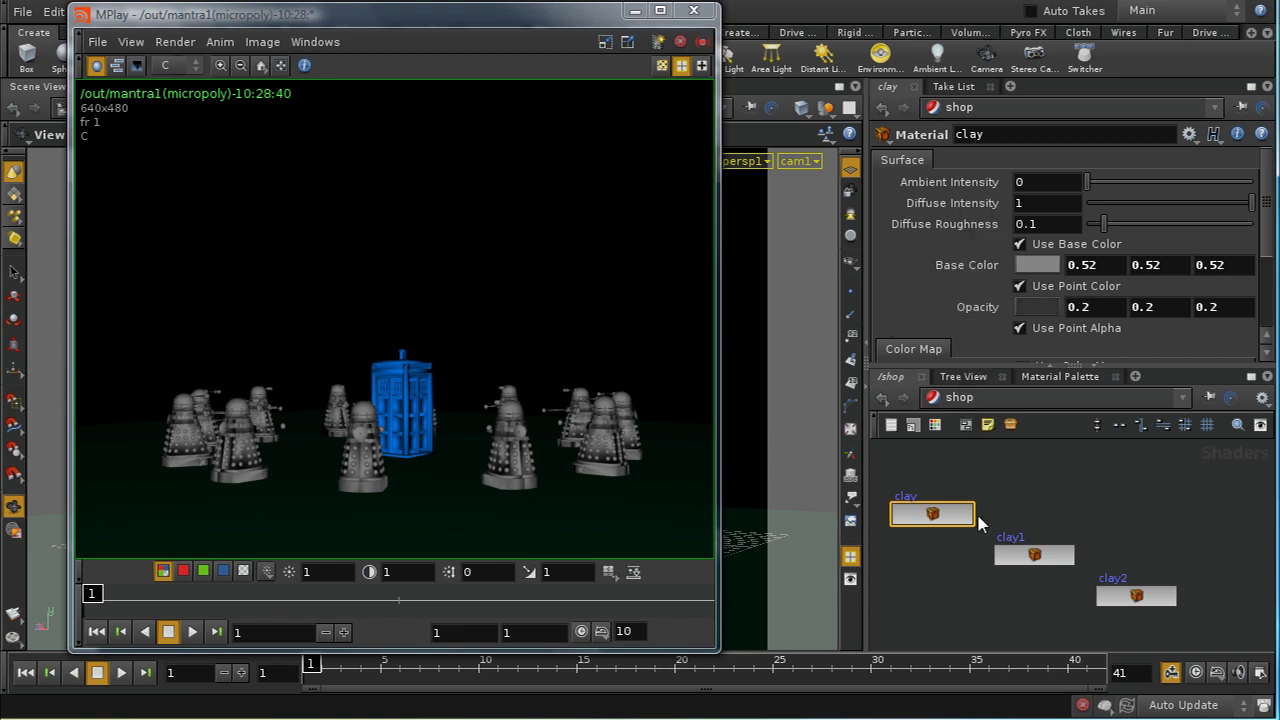
left_click_drag(635, 297, 422, 64)
Move the render viewer clear of the main menu bar and render the scene again through mantra1
left_click_drag(186, 14, 191, 41)
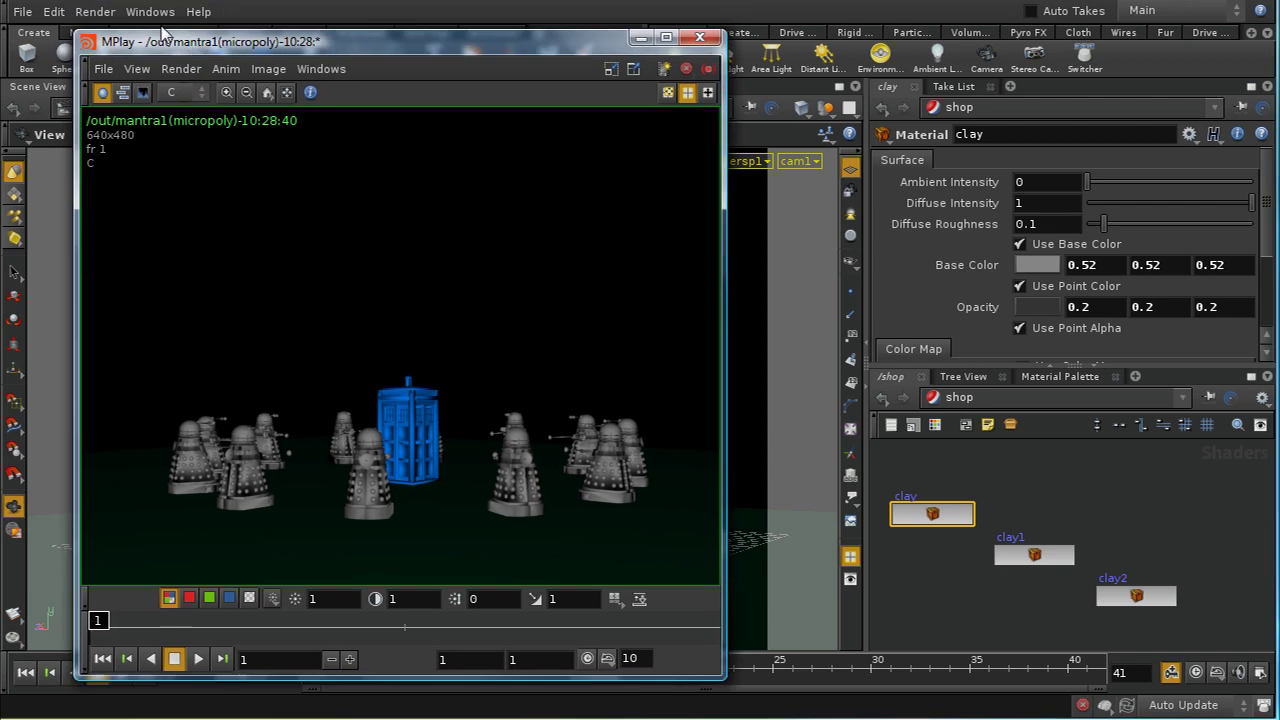
left_click(98, 11)
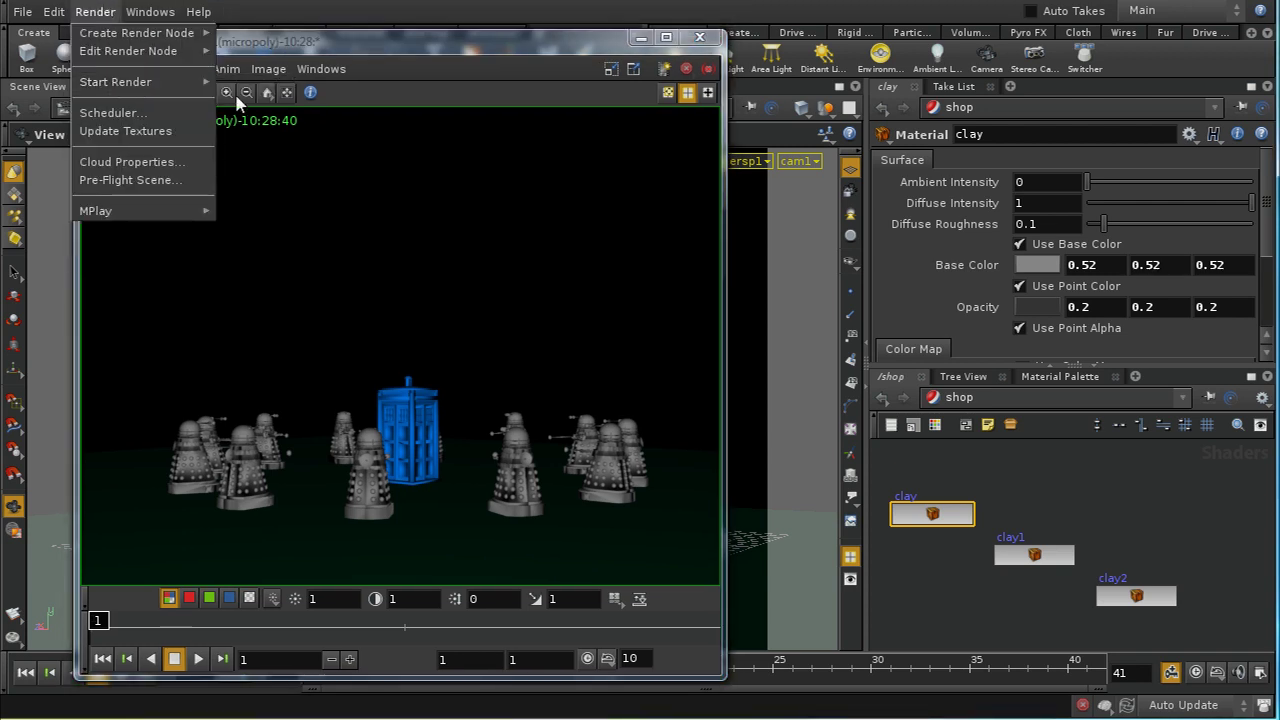
left_click(274, 84)
left_click_drag(520, 355, 610, 400)
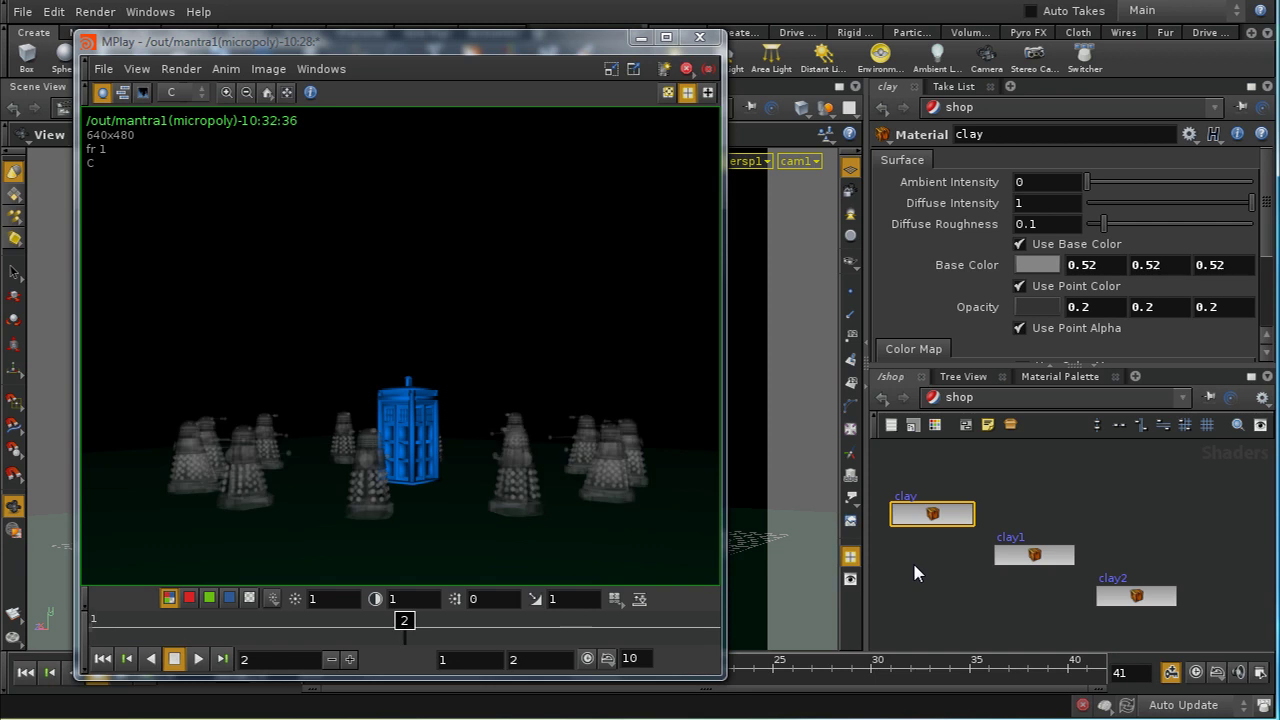
Examine the new render's alpha channel close up around the daleks, and close the render viewer
left_click_drag(400, 528, 563, 322)
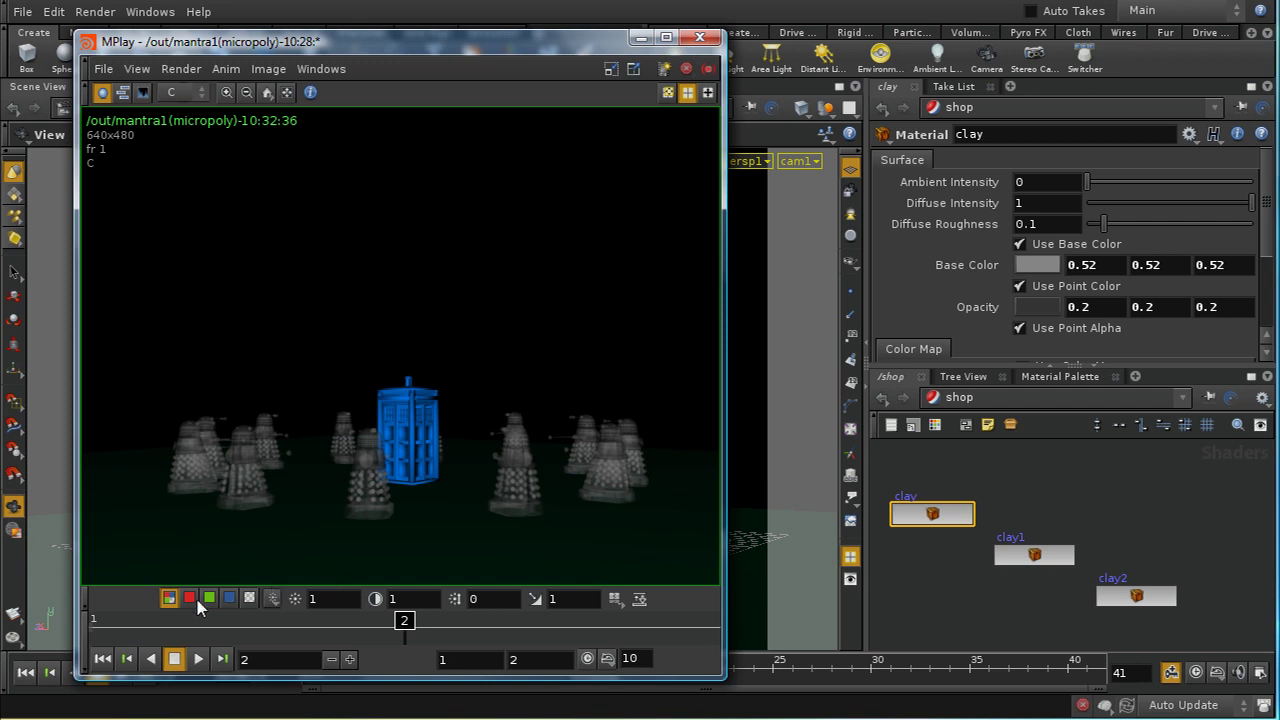
left_click(249, 600)
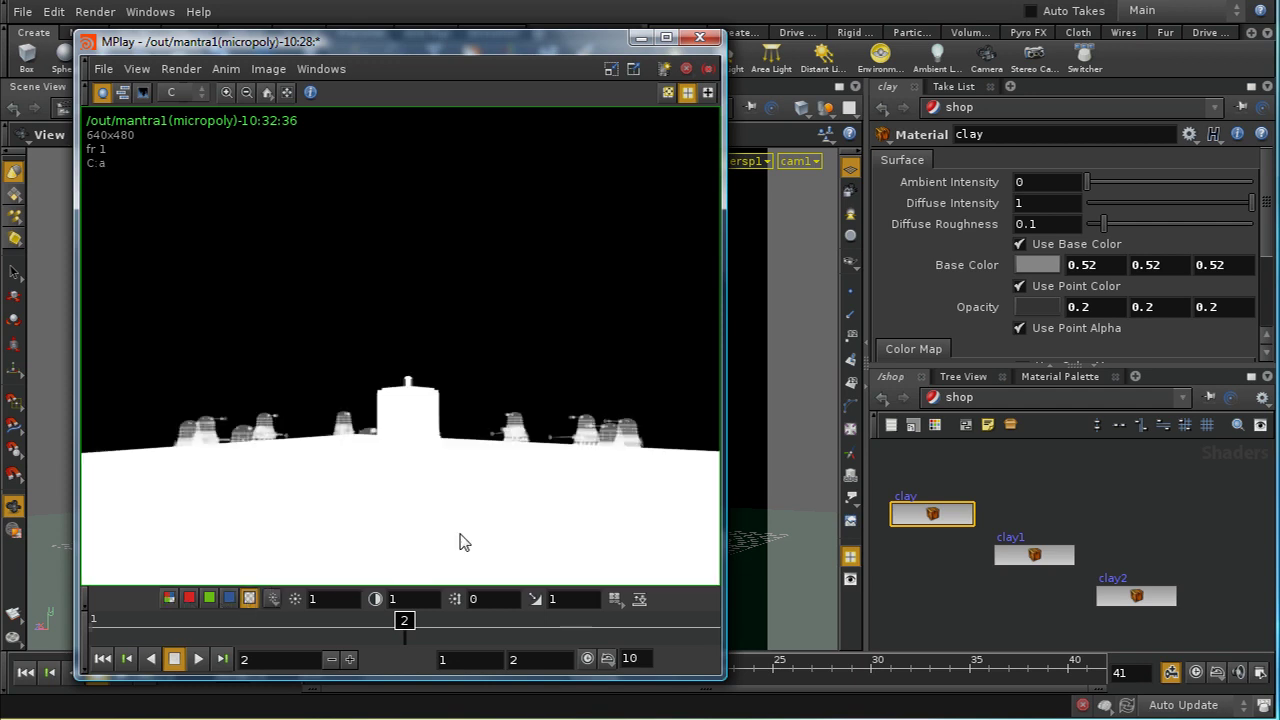
scroll(606, 443, "up", 3)
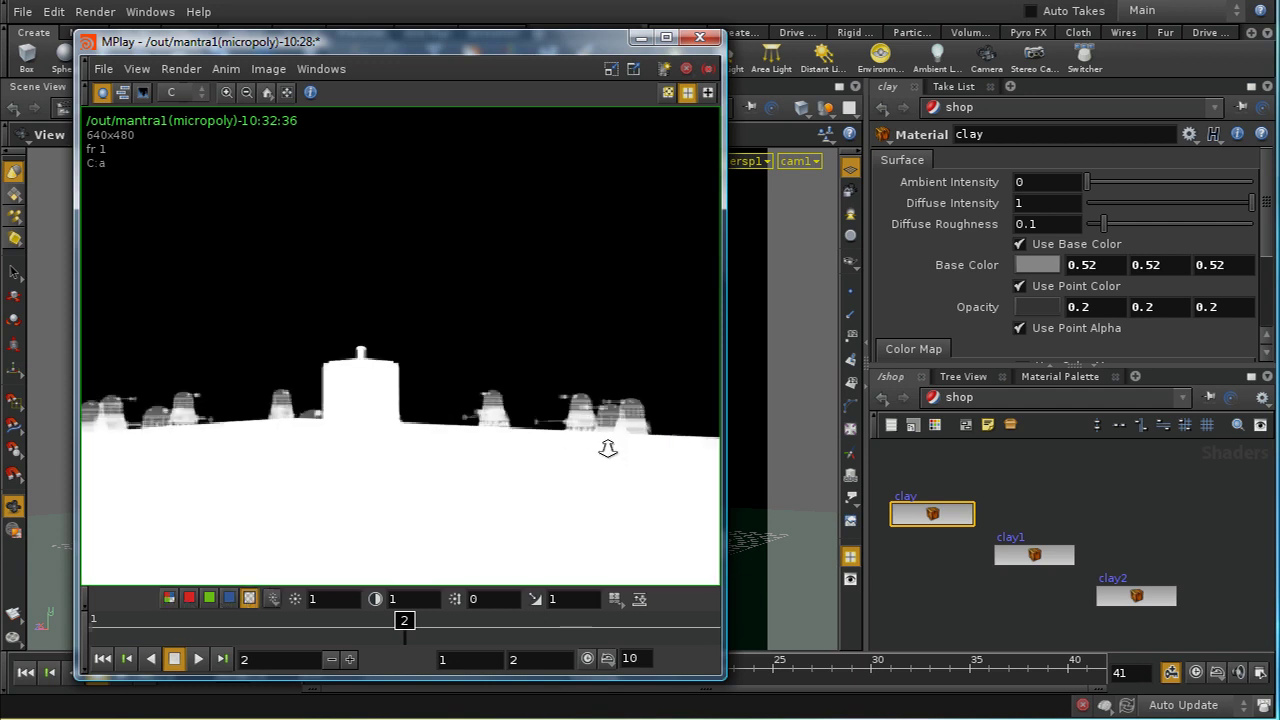
middle_click_drag(600, 362, 590, 498)
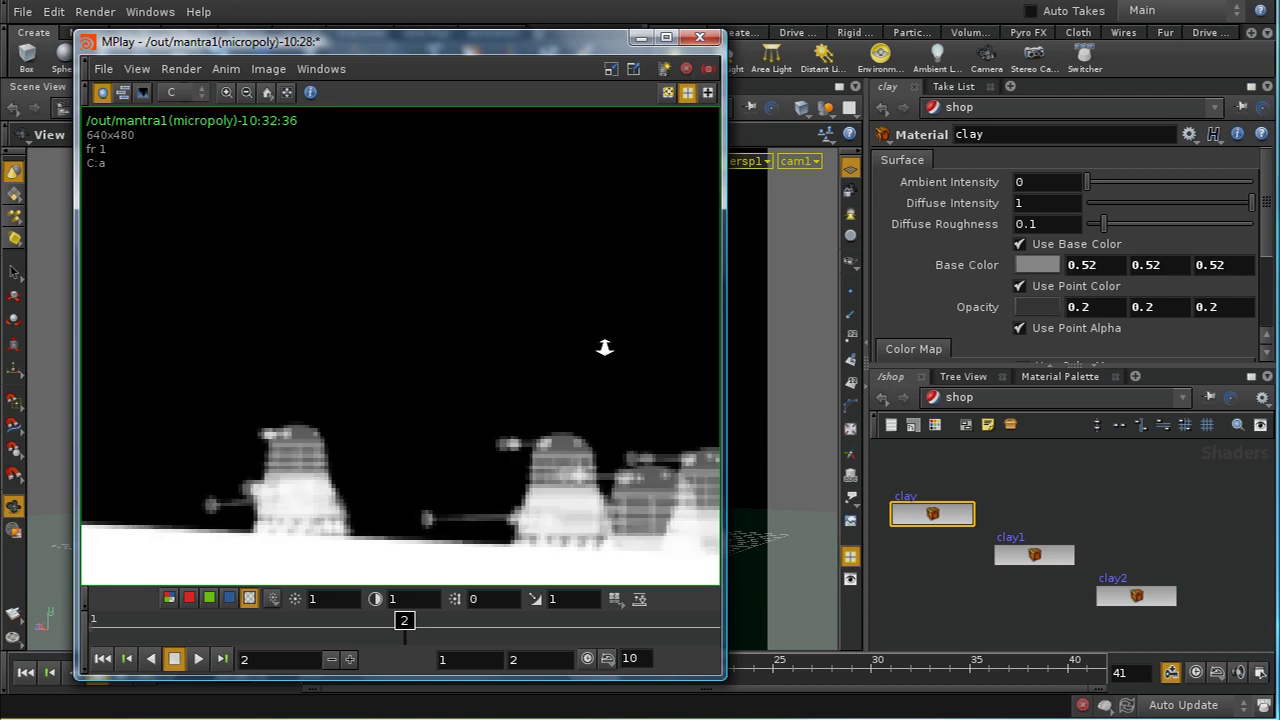
right_click_drag(604, 347, 563, 457)
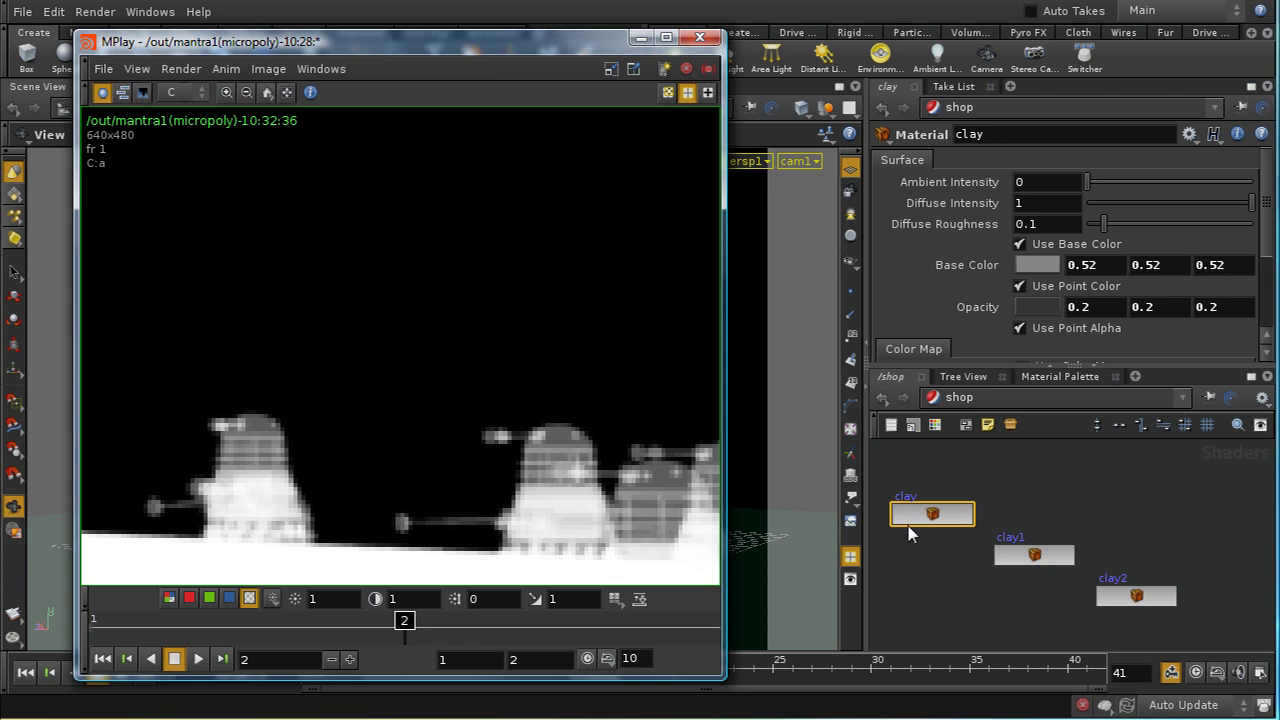
left_click(700, 38)
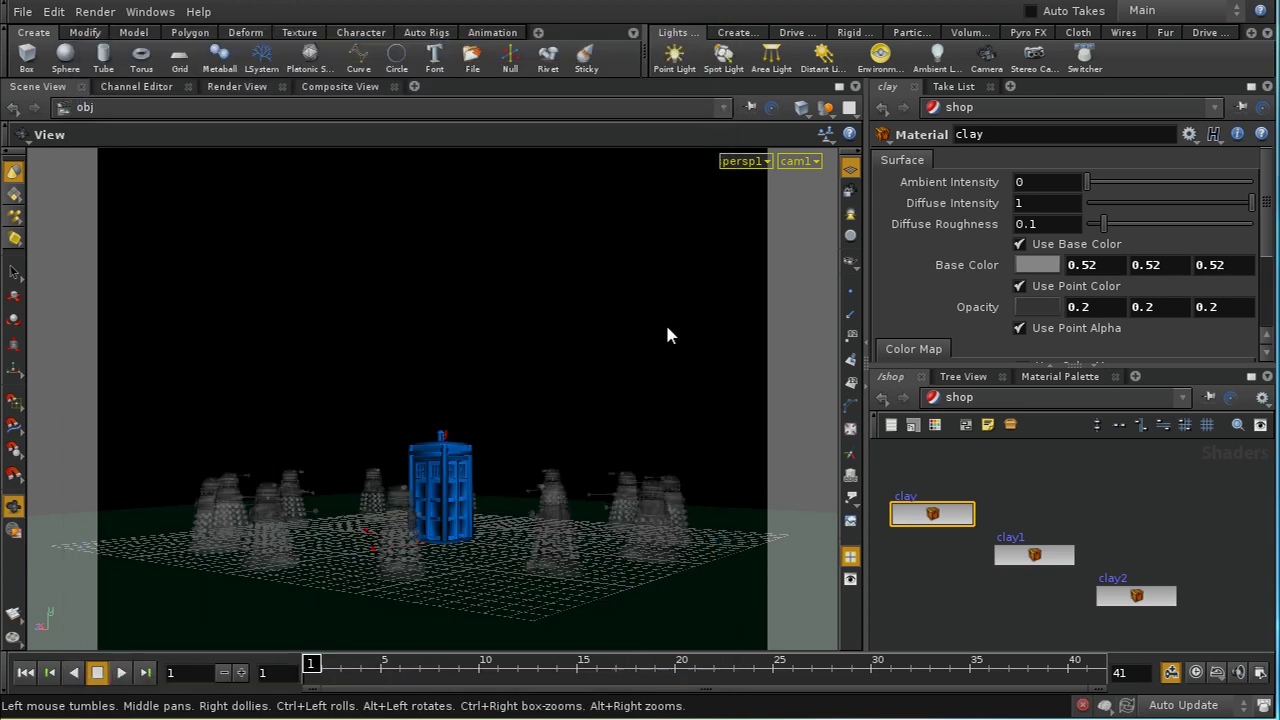
Add a Take List pane beside the Composite View
left_click(414, 87)
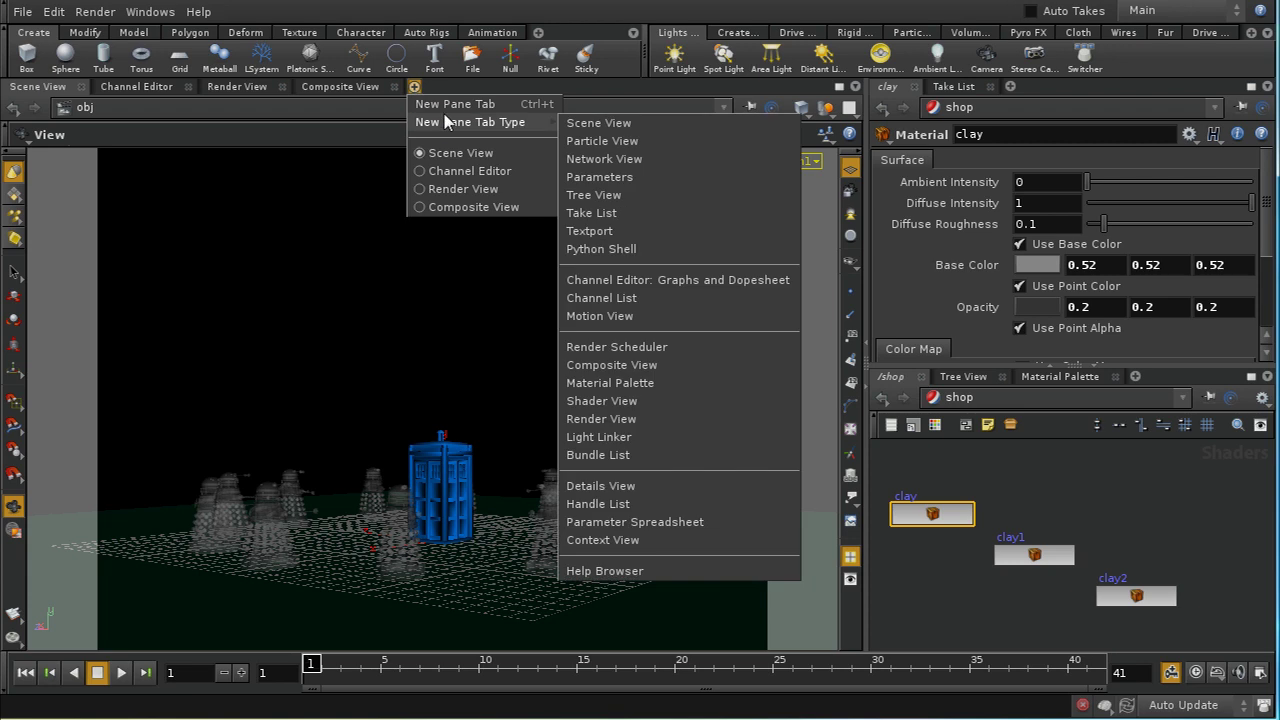
mouse_move(440, 121)
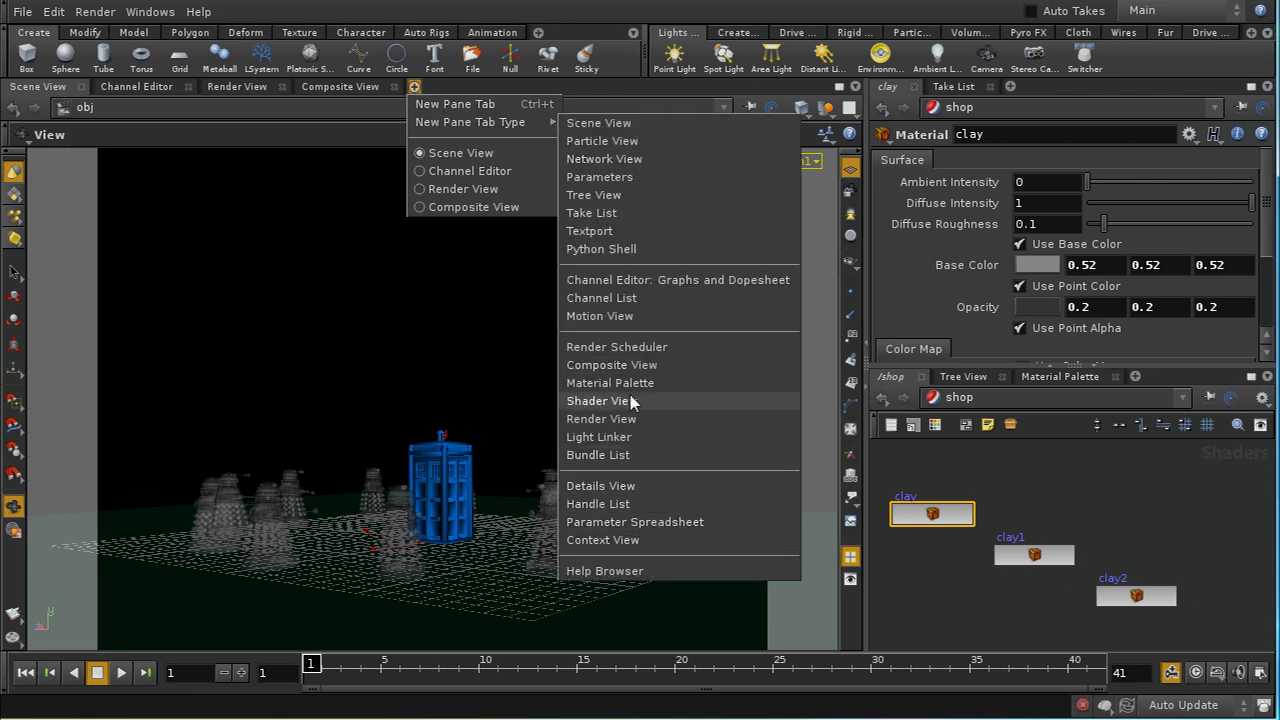
left_click(610, 213)
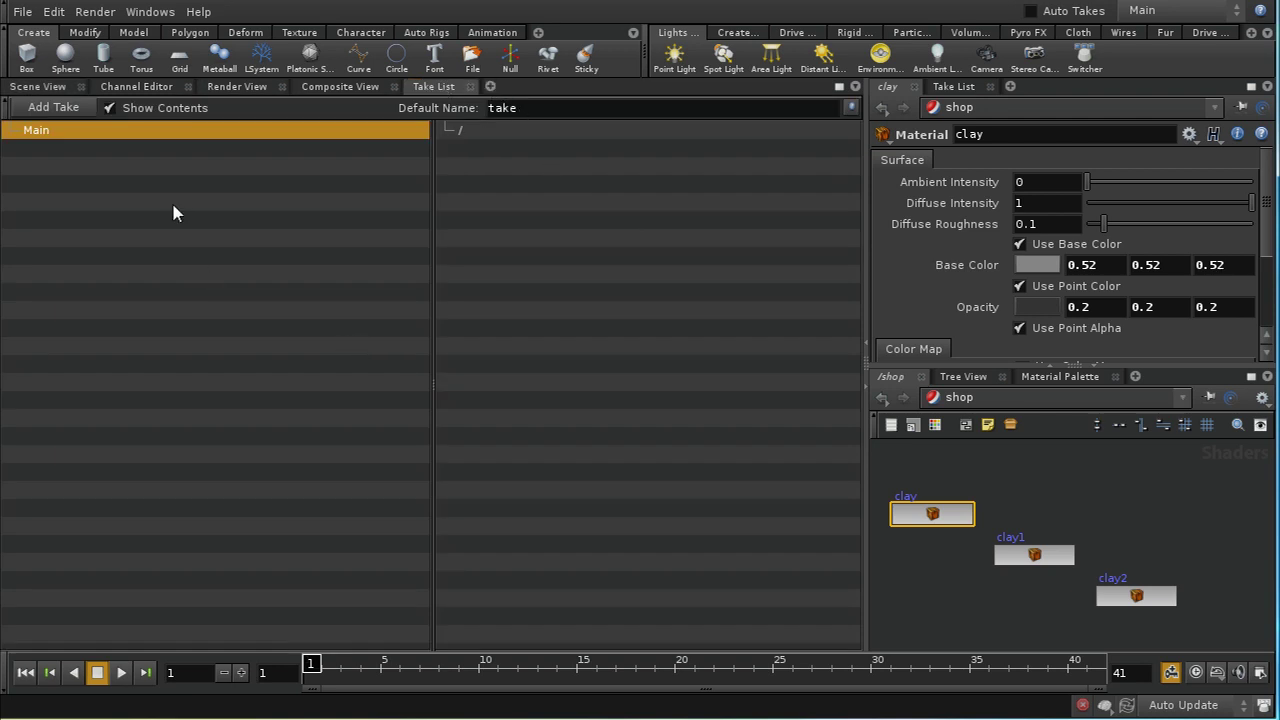
Append a take under Main and name it matte_one
right_click(55, 131)
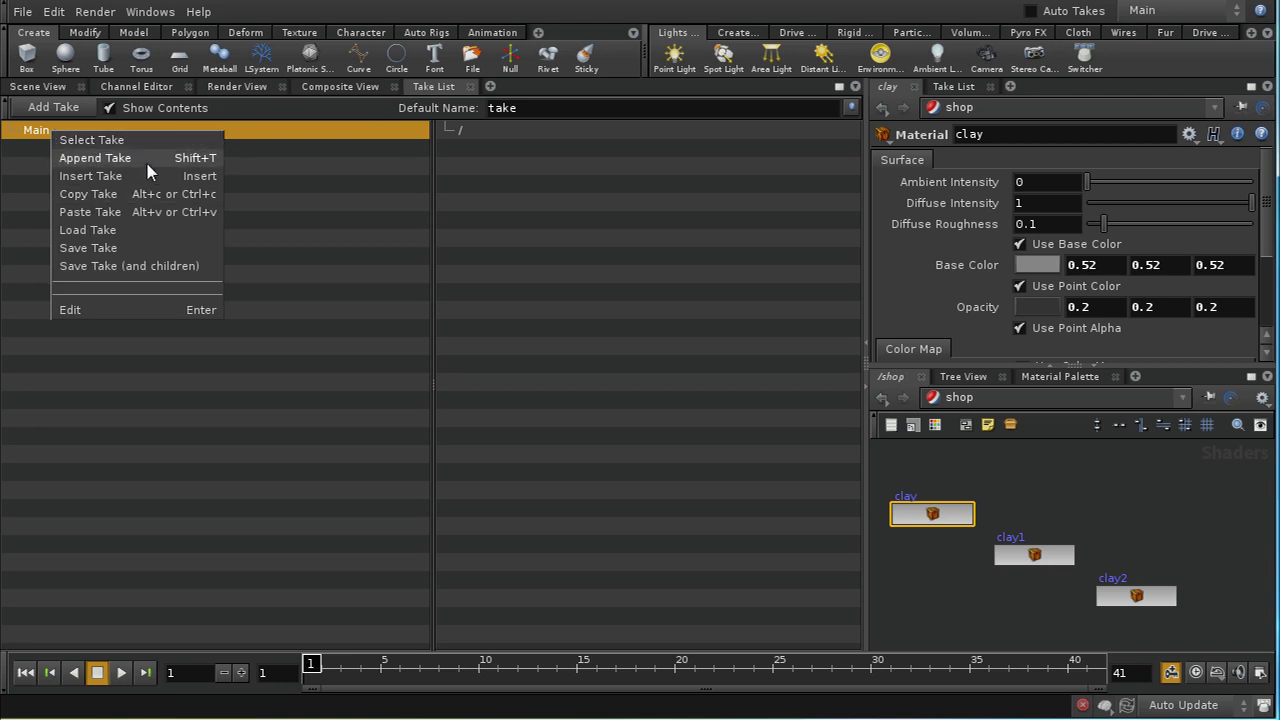
left_click(100, 157)
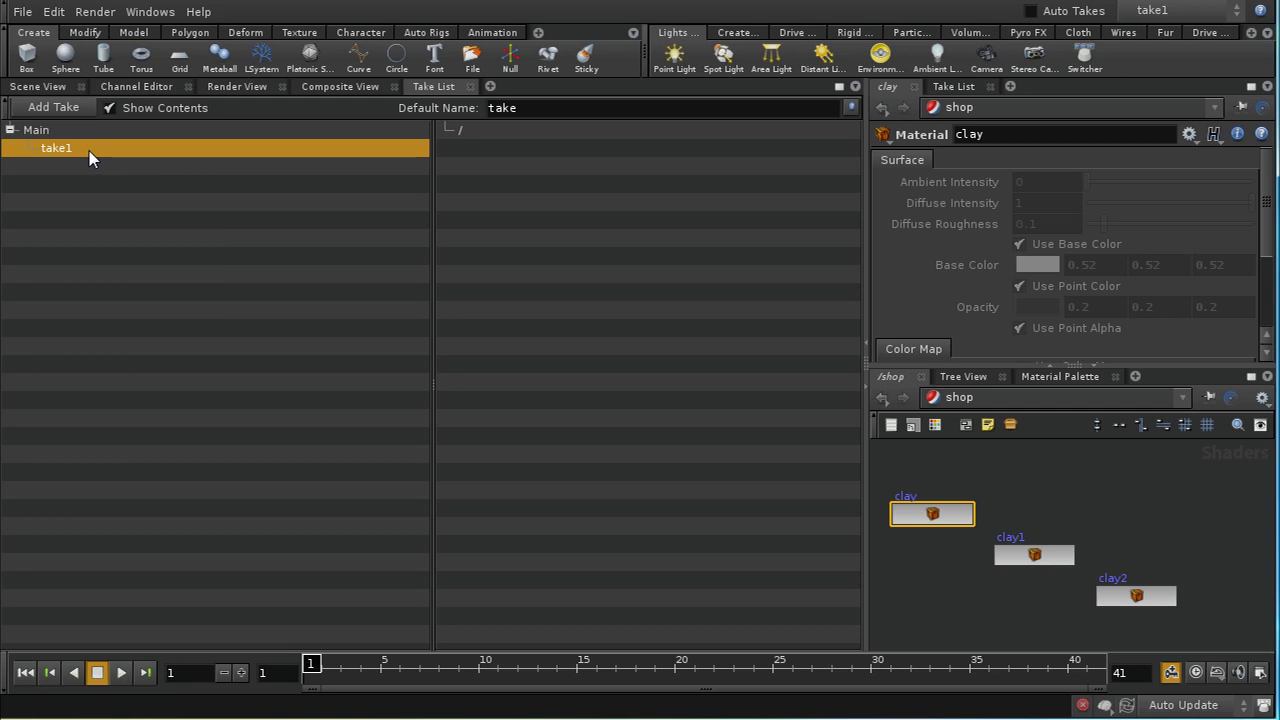
double_click(89, 151)
type("matte_one")
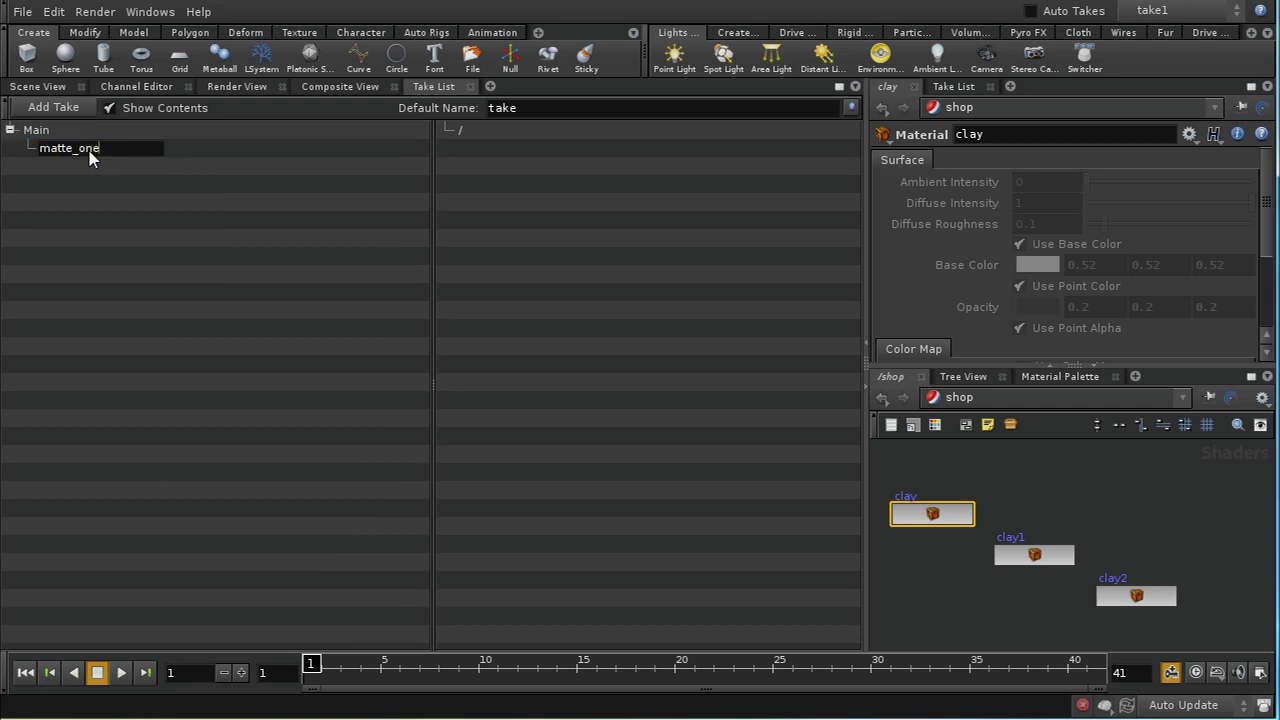
key("Return")
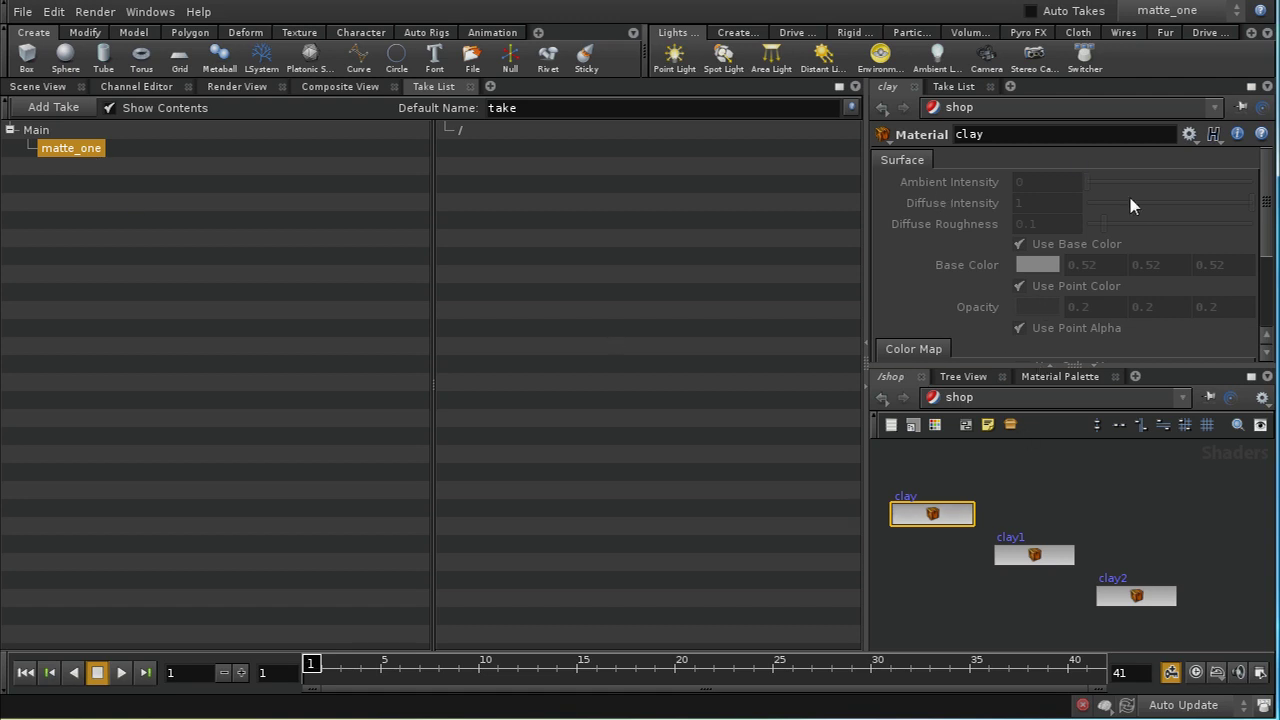
In the obj network, include the Matte shading render parameter of dalek_ring in the matte_one take
left_click(1003, 401)
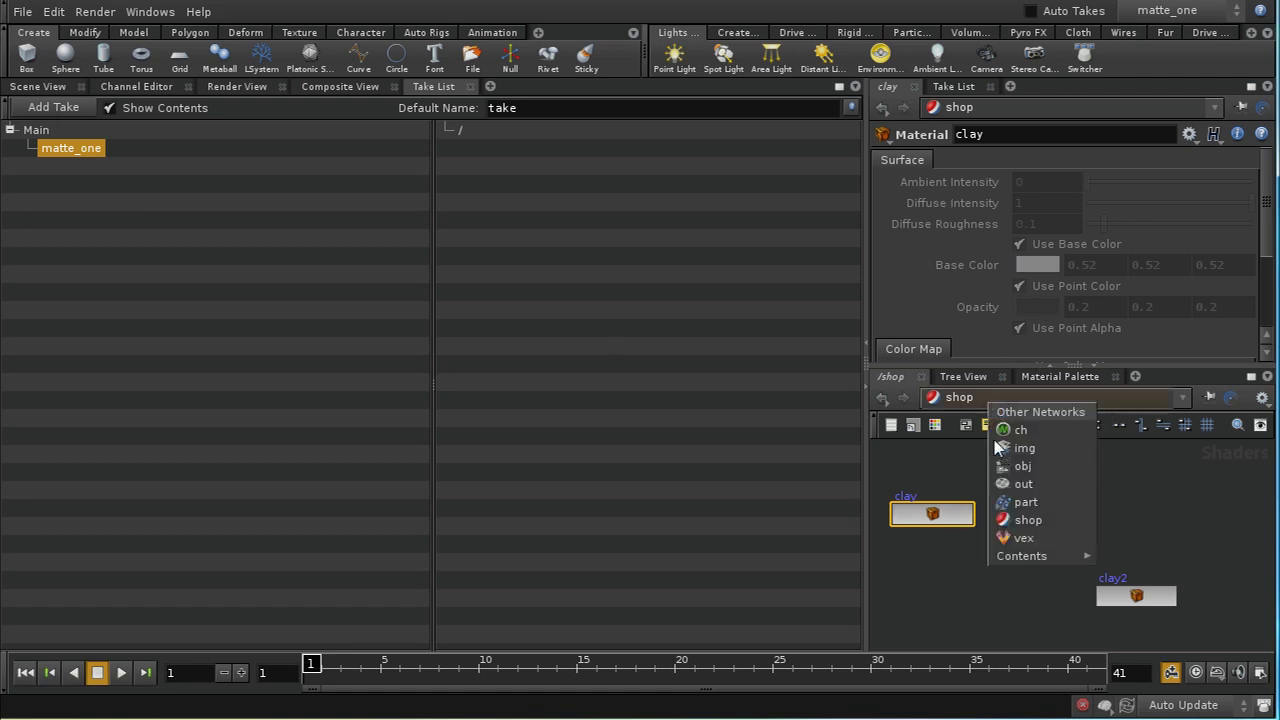
left_click(1012, 470)
middle_click_drag(1120, 560, 1174, 519)
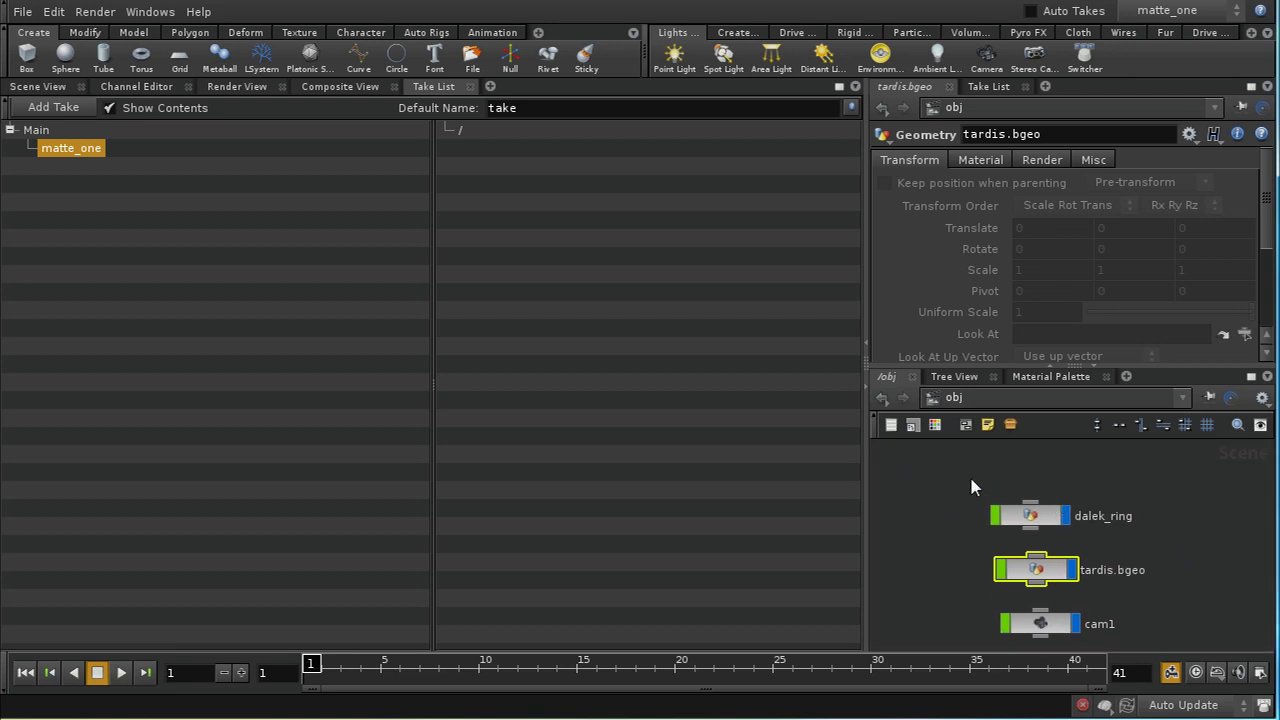
left_click_drag(963, 477, 1100, 551)
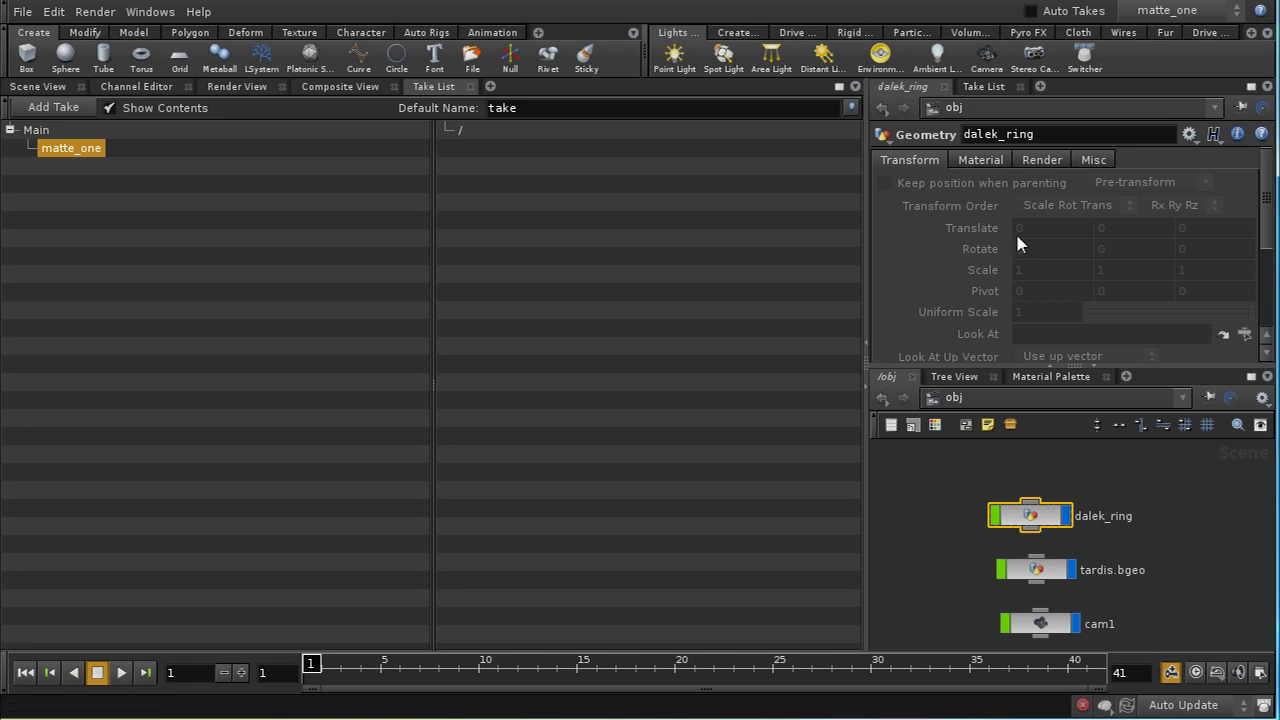
left_click(1034, 160)
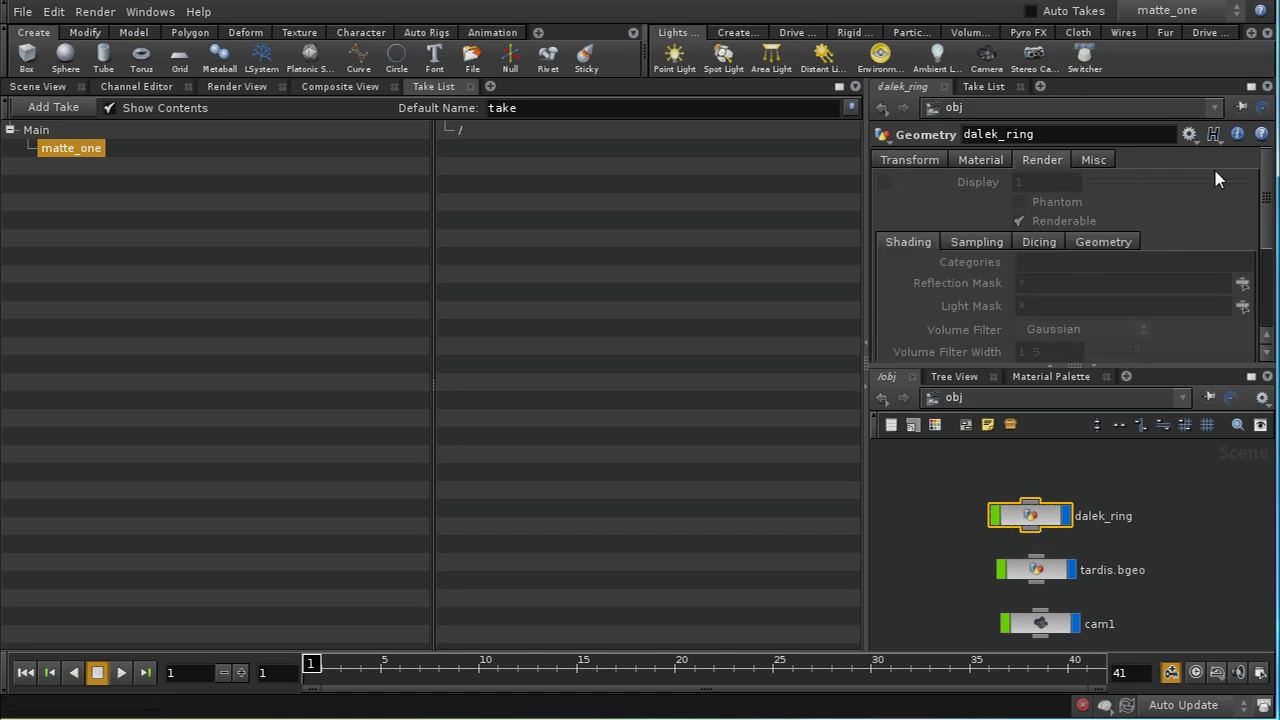
mouse_move(1267, 212)
left_mouse_down()
mouse_move(1268, 266)
mouse_move(1272, 243)
left_mouse_up()
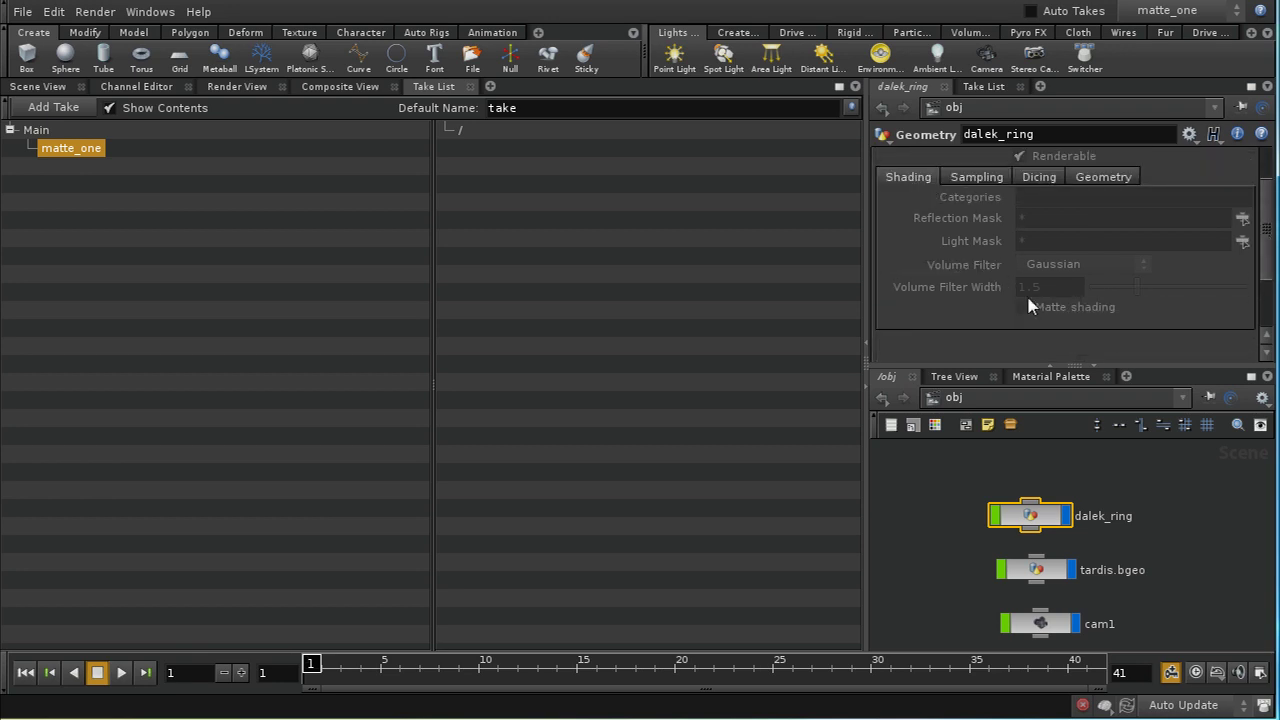
right_click(1084, 311)
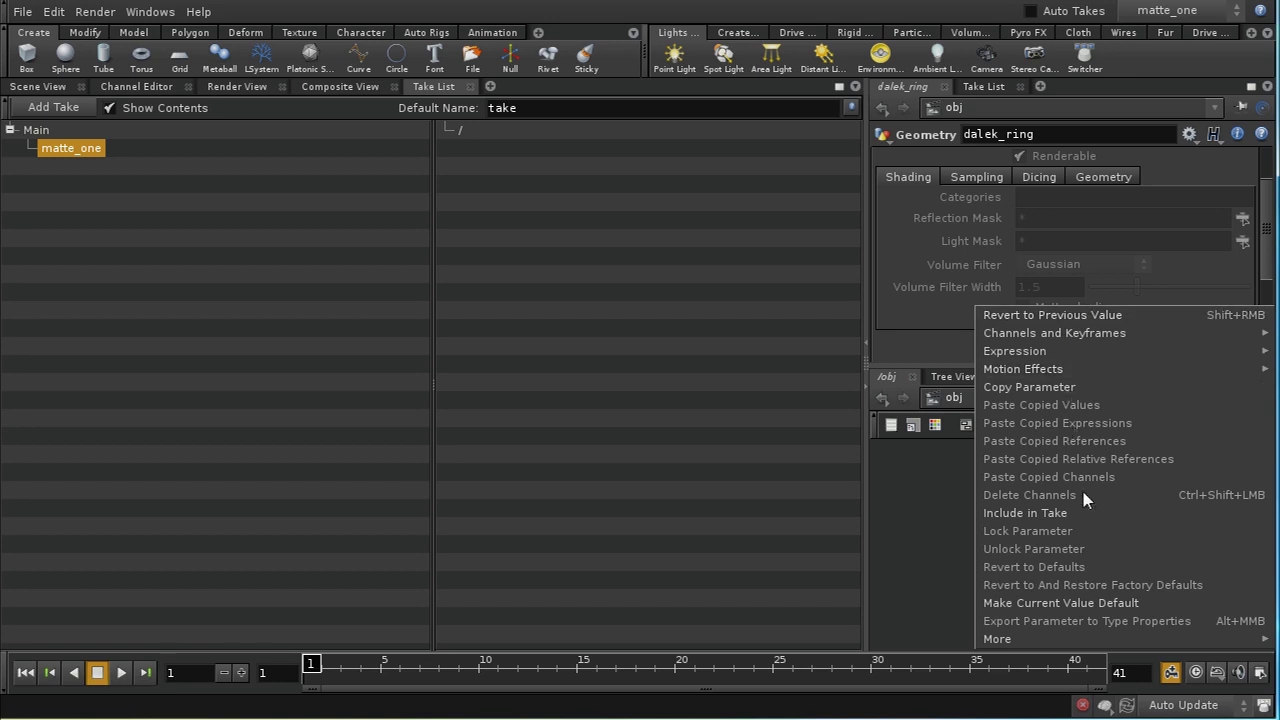
left_click(1090, 517)
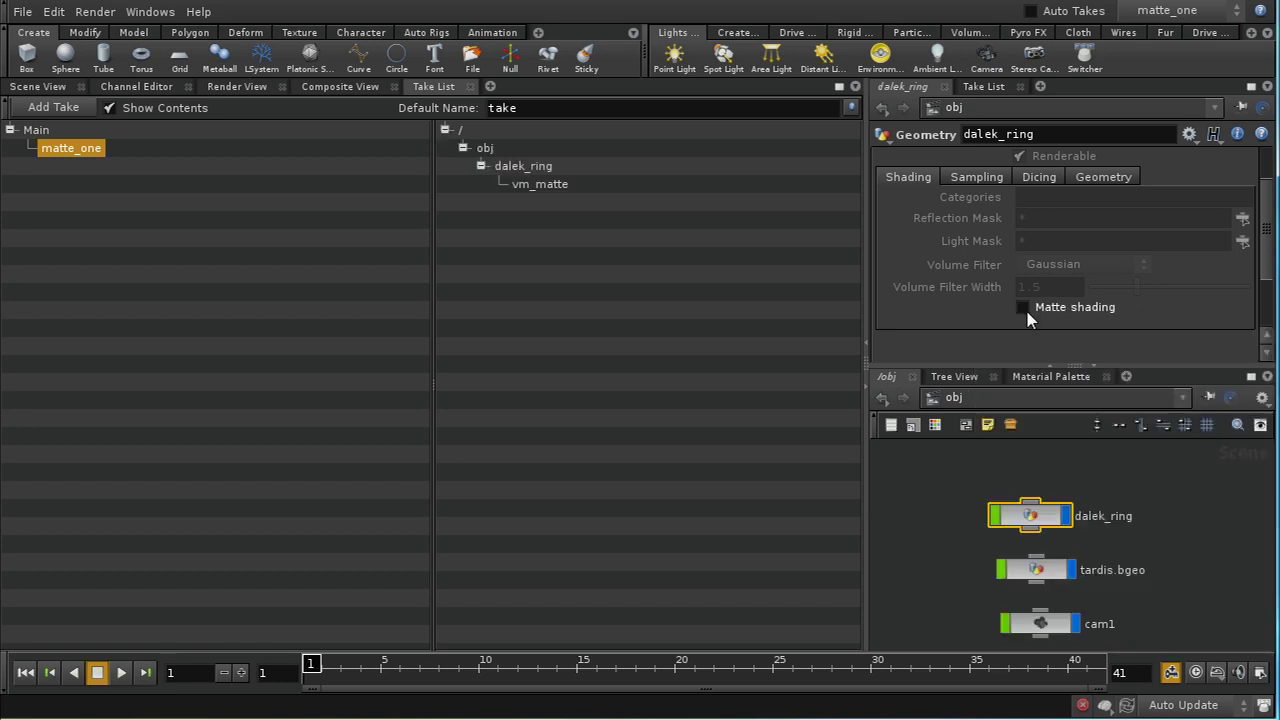
Turn on Matte shading for dalek_ring in the matte_one take, and open the out network alongside the scene view
left_click(1024, 306)
left_click(48, 87)
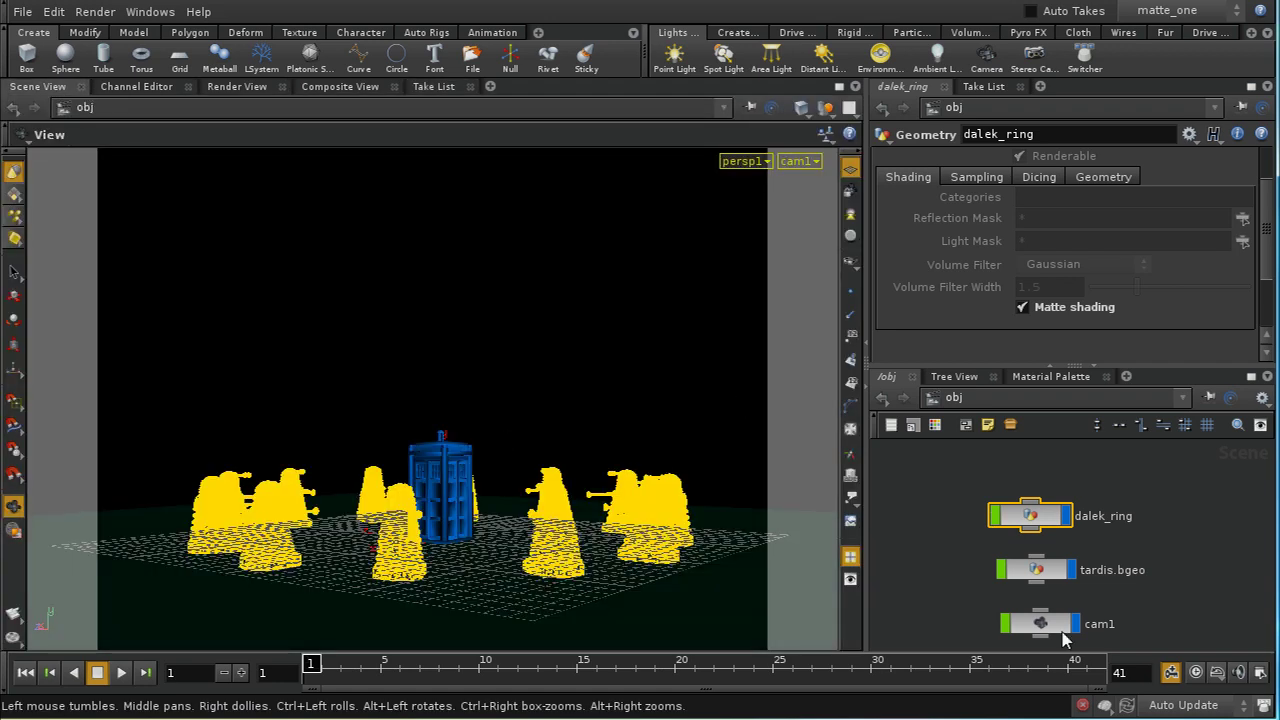
left_click(97, 12)
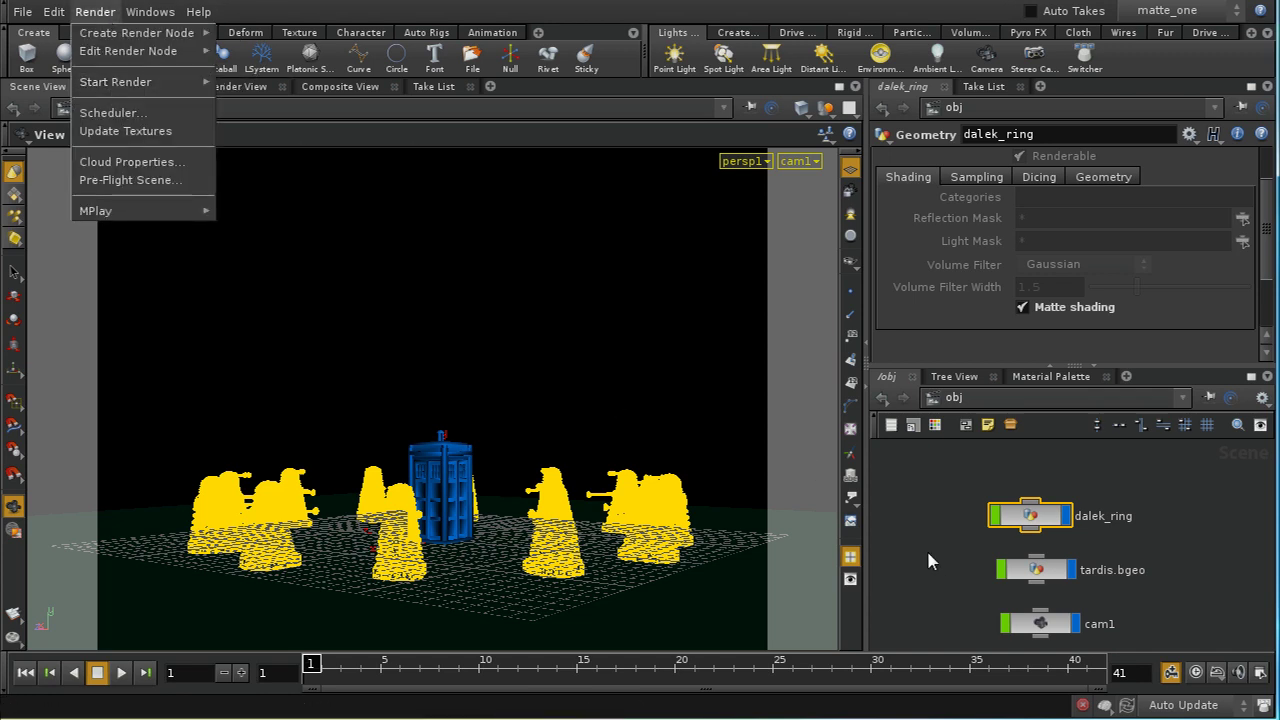
left_click(965, 390)
left_click(960, 397)
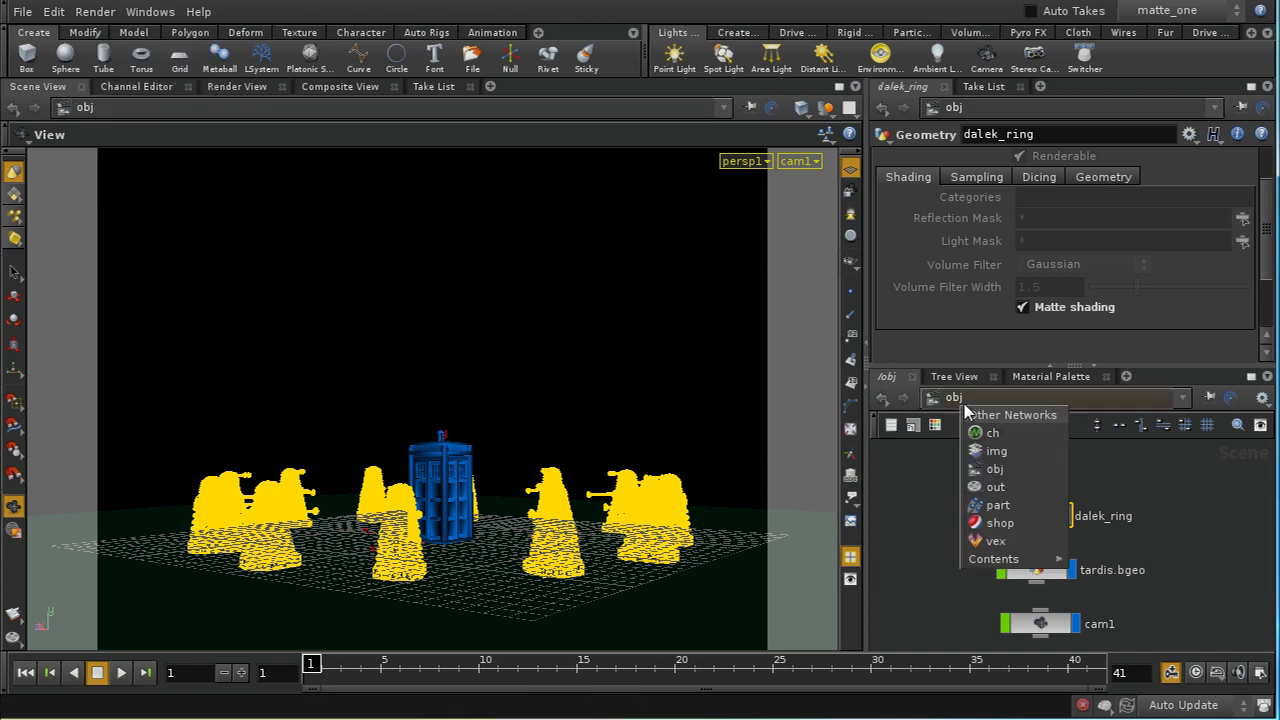
left_click(995, 487)
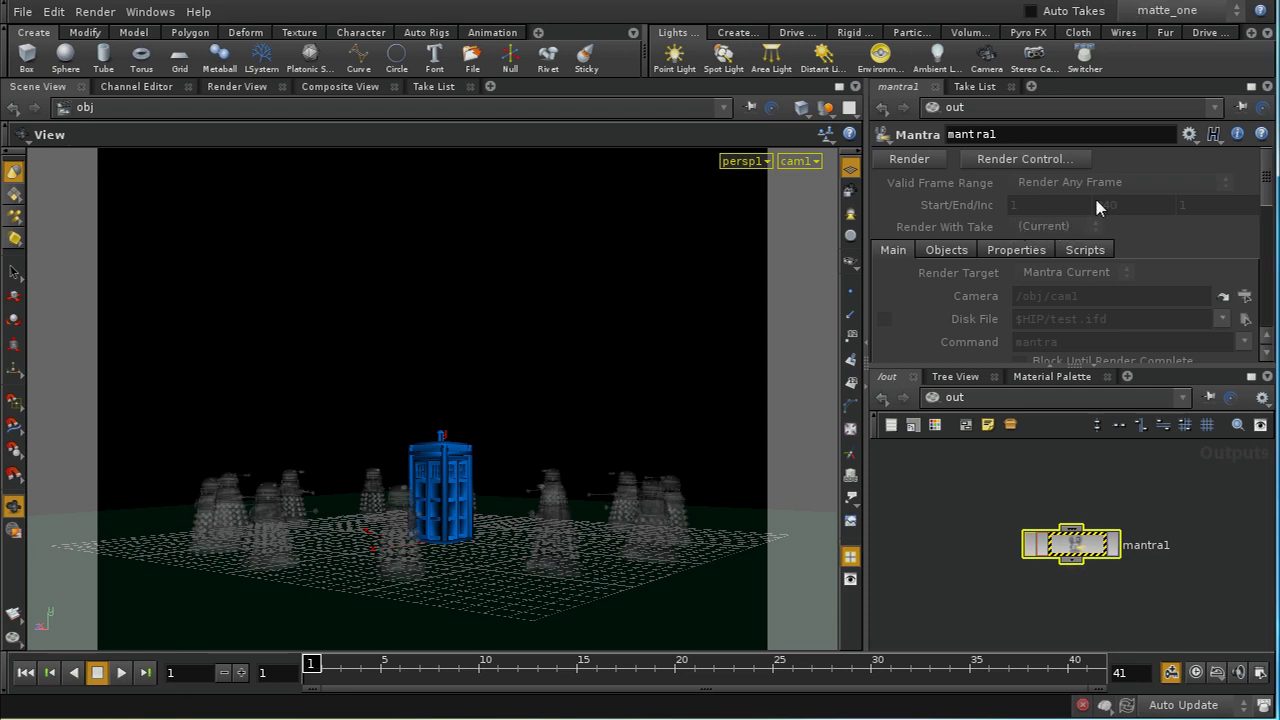
Make Main the current take so that the mantra1 parameters are editable
left_click(1162, 11)
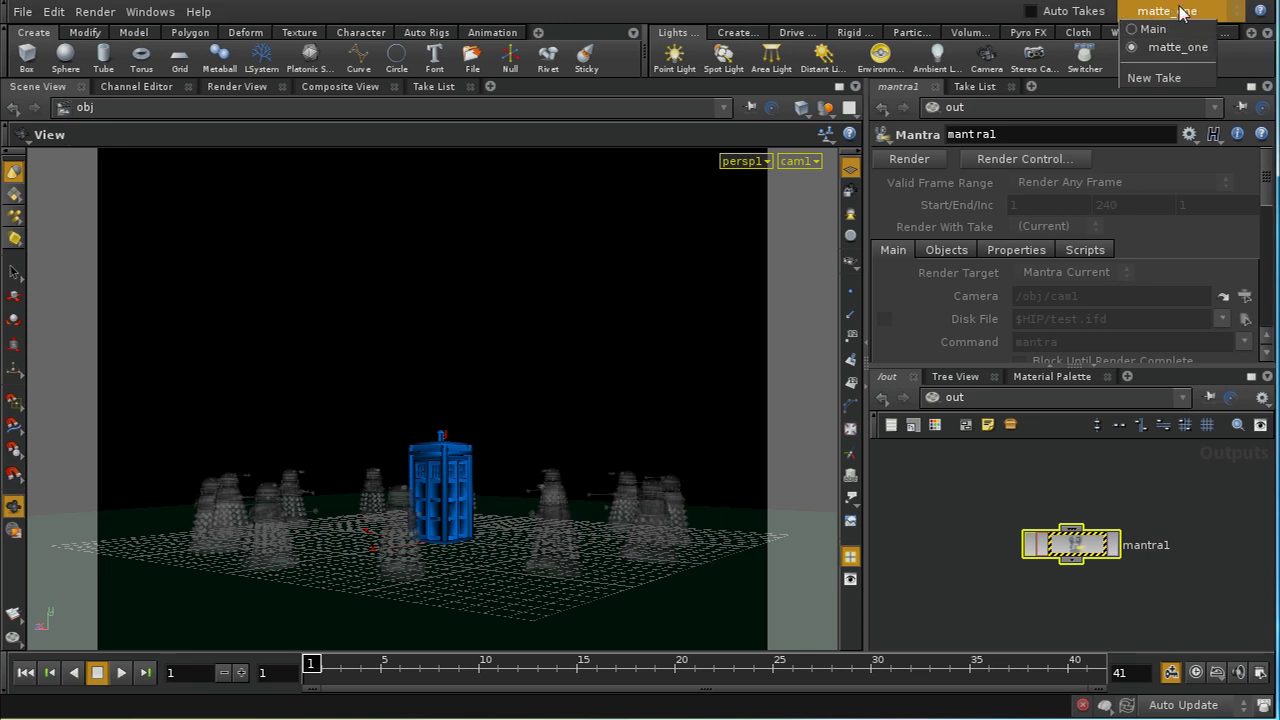
left_click(1145, 12)
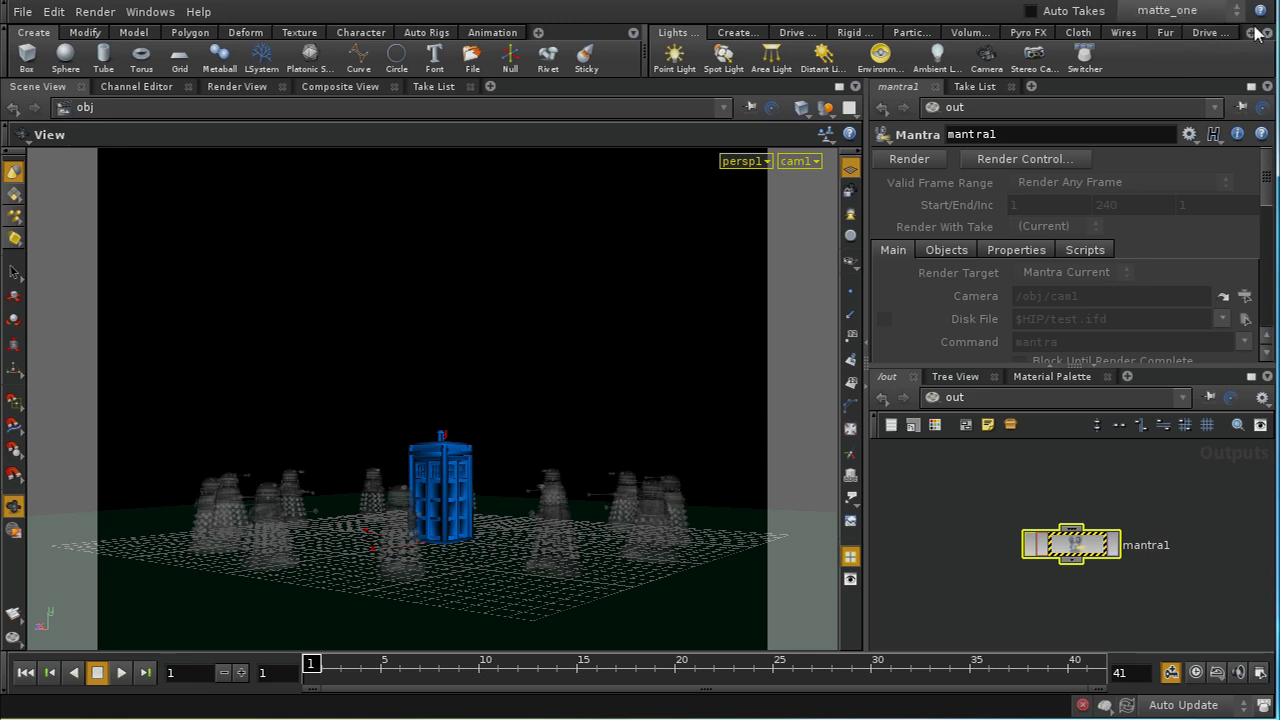
left_click(1236, 11)
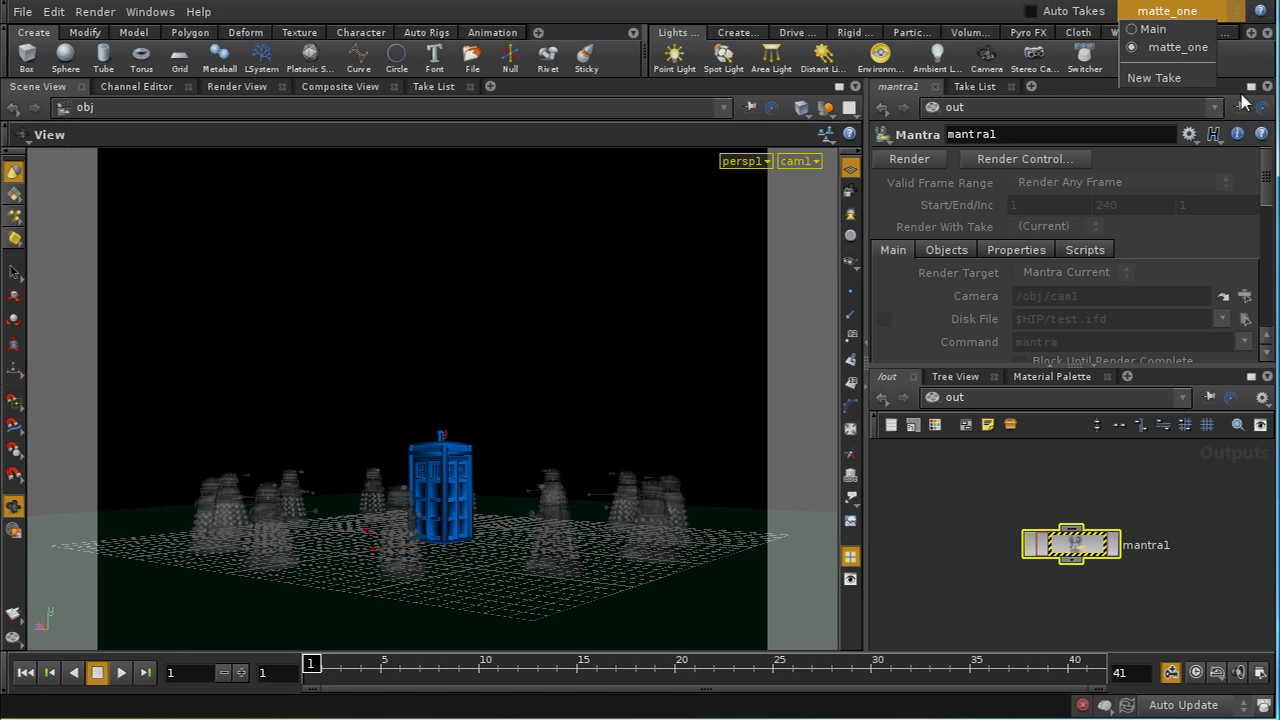
left_click(1194, 14)
left_click(1166, 14)
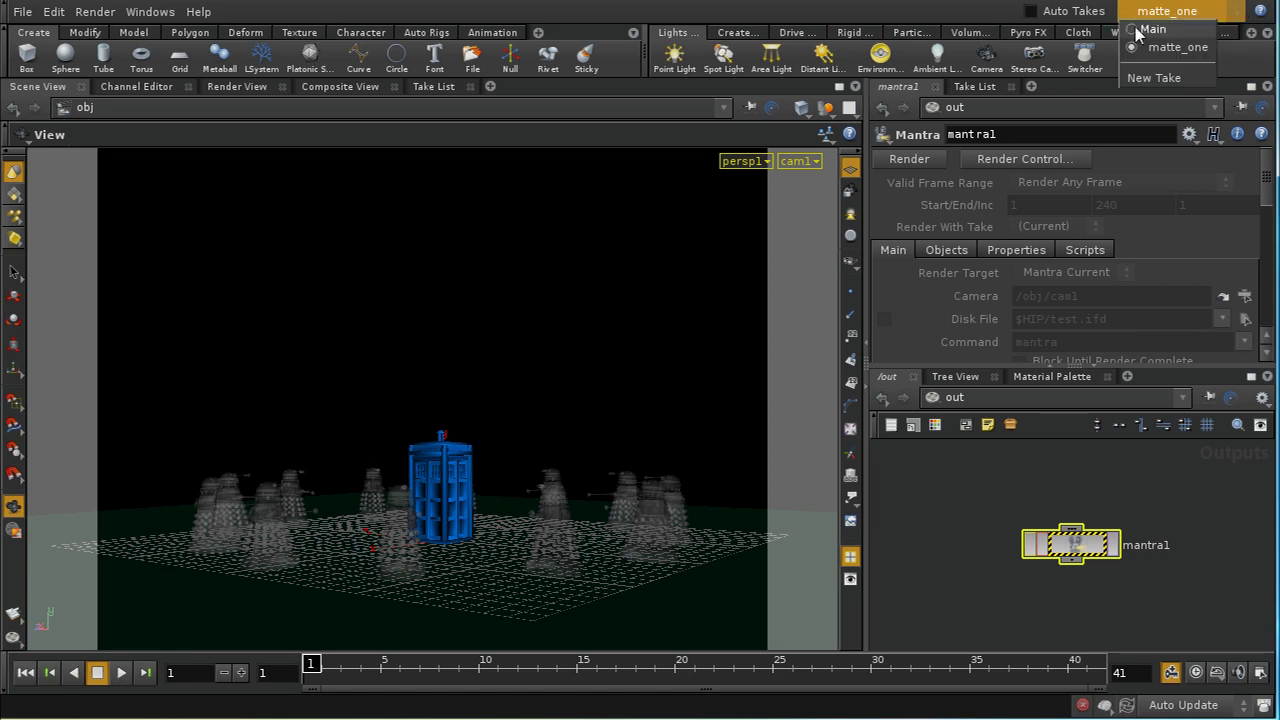
left_click(1150, 30)
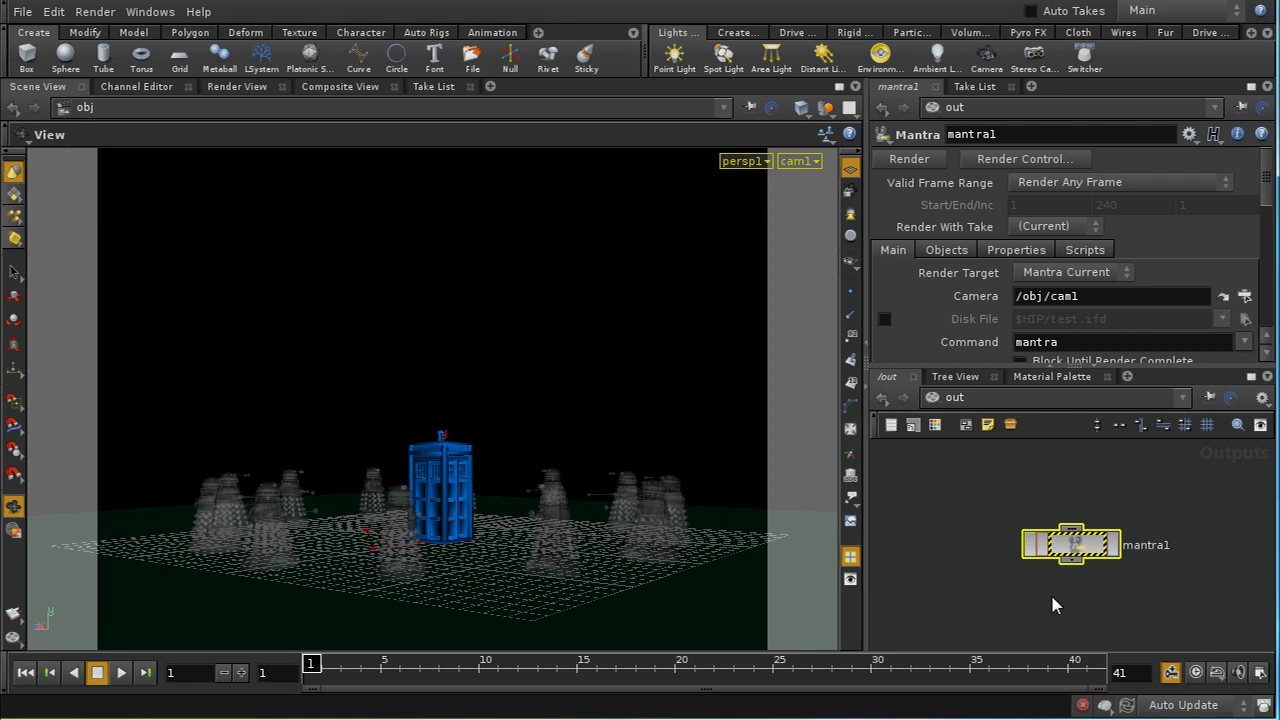
Check the take contents, and set mantra1 to render with the matte_one take
left_click(434, 87)
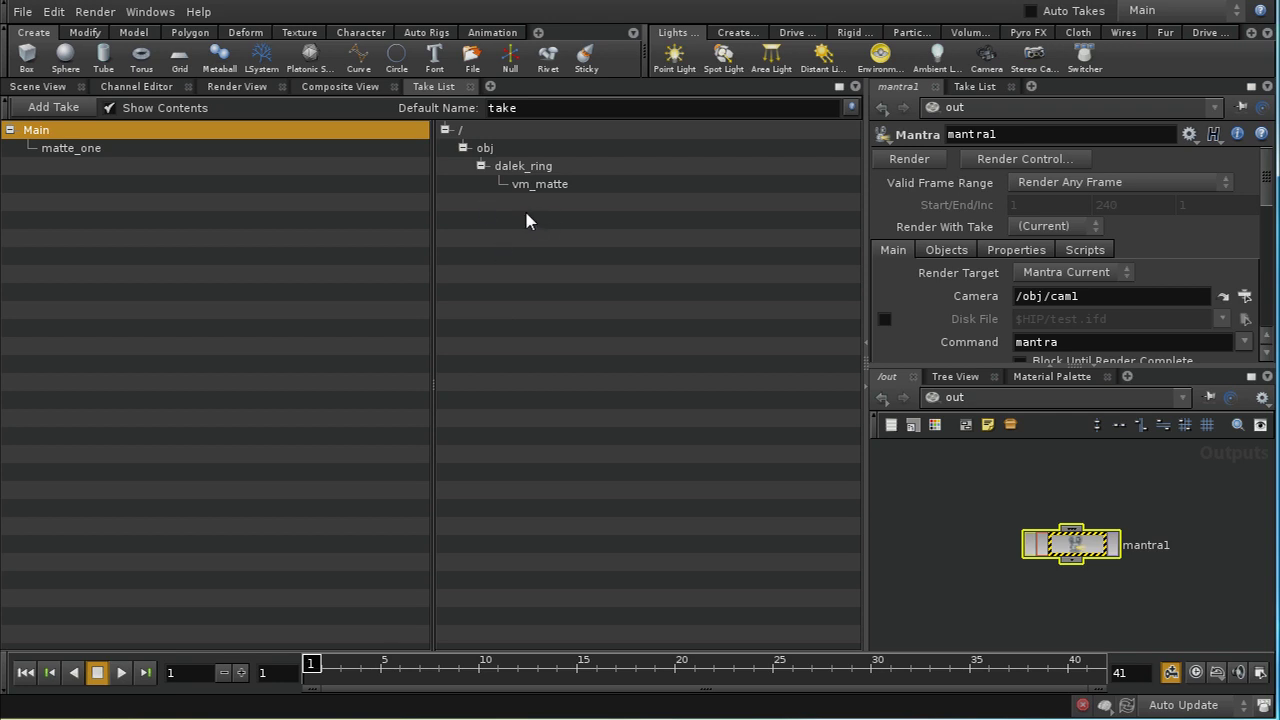
left_click(38, 86)
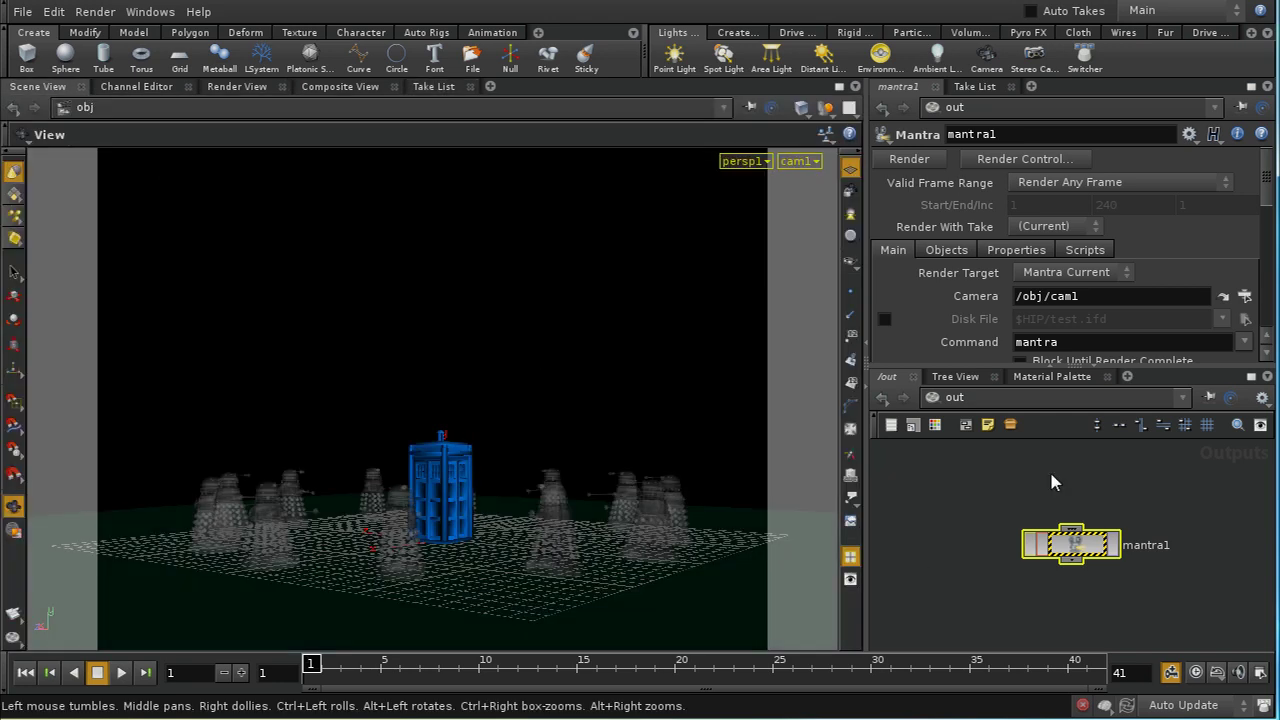
left_click(1057, 227)
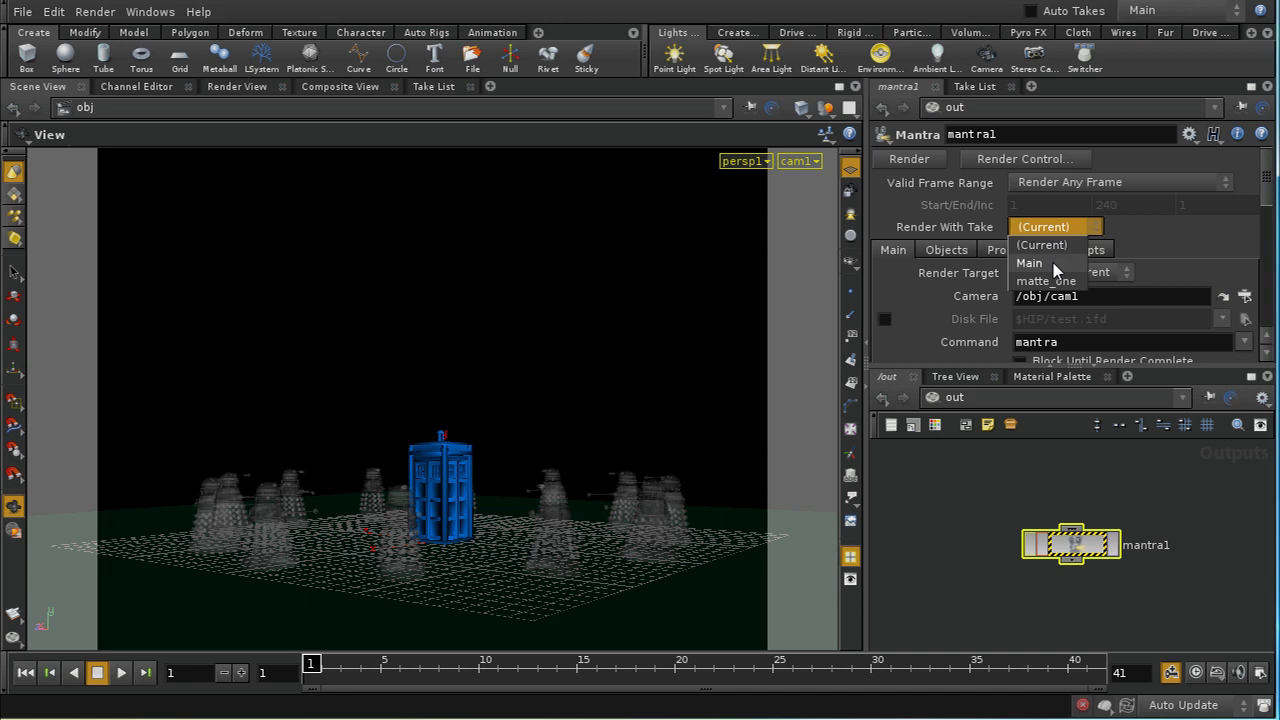
left_click(1057, 282)
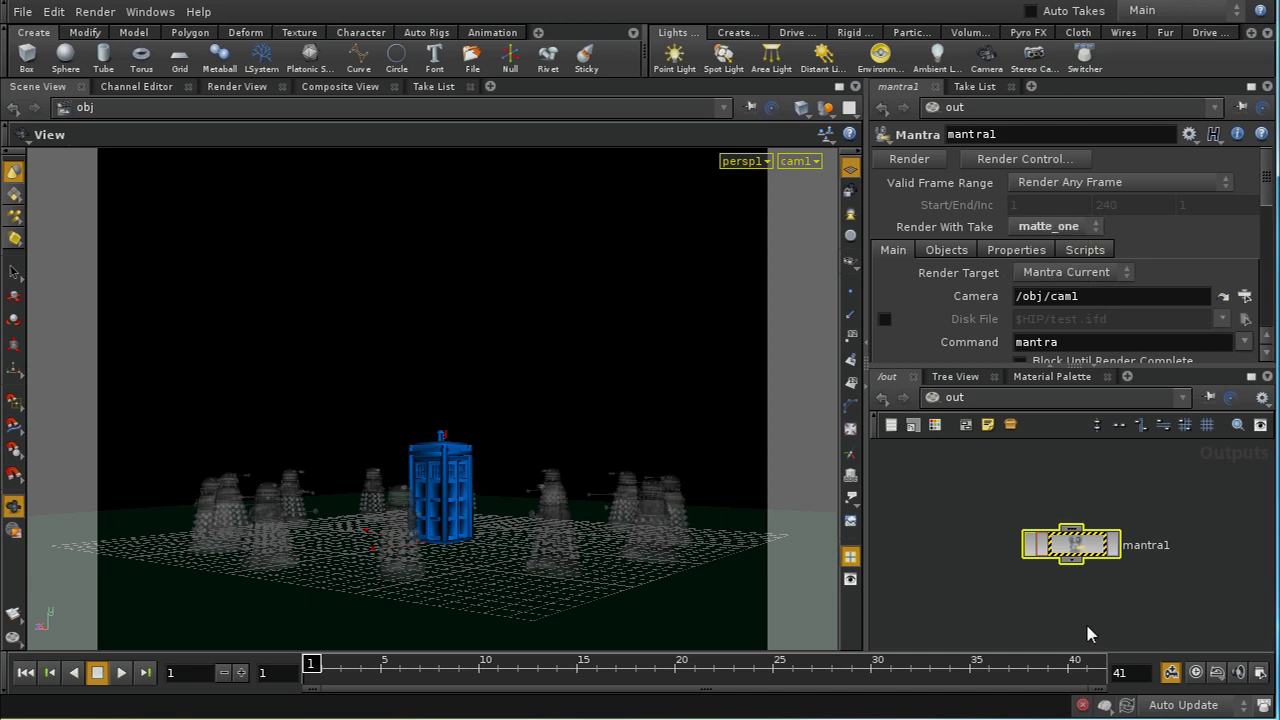
Render mantra1, examine the colour image and the alpha channel, and close the render viewer
left_click(1110, 550)
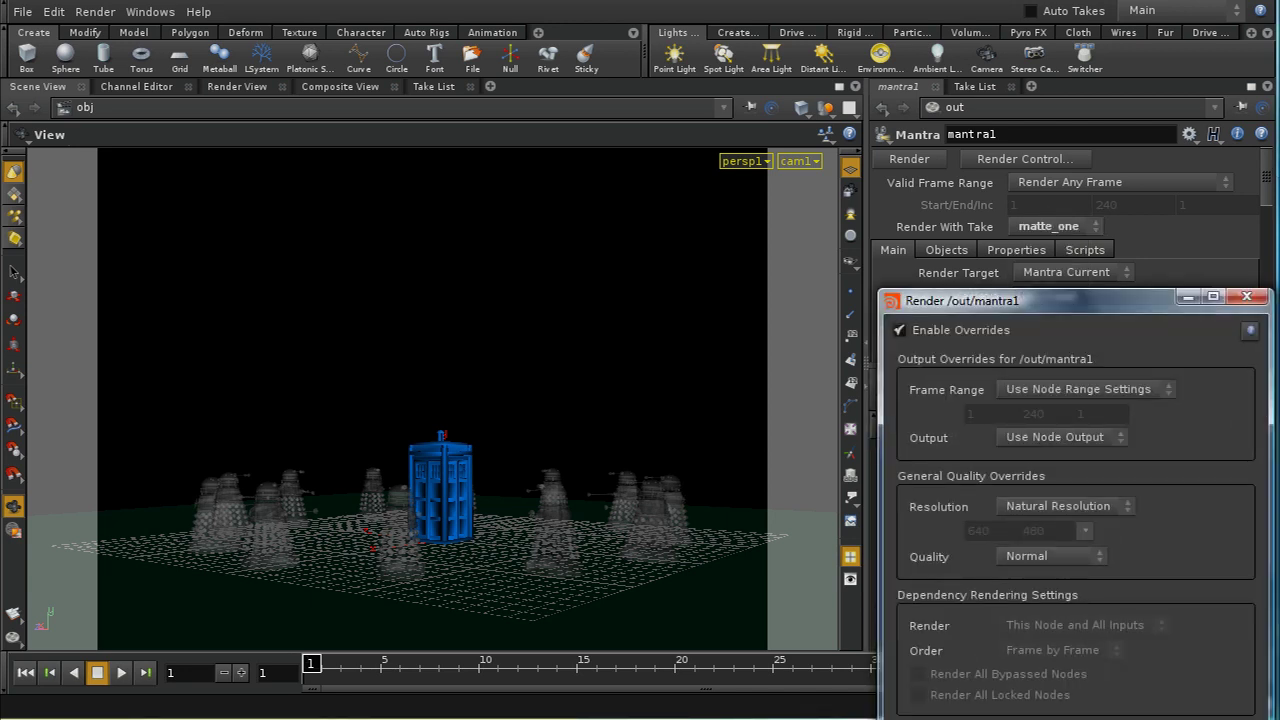
key("Escape")
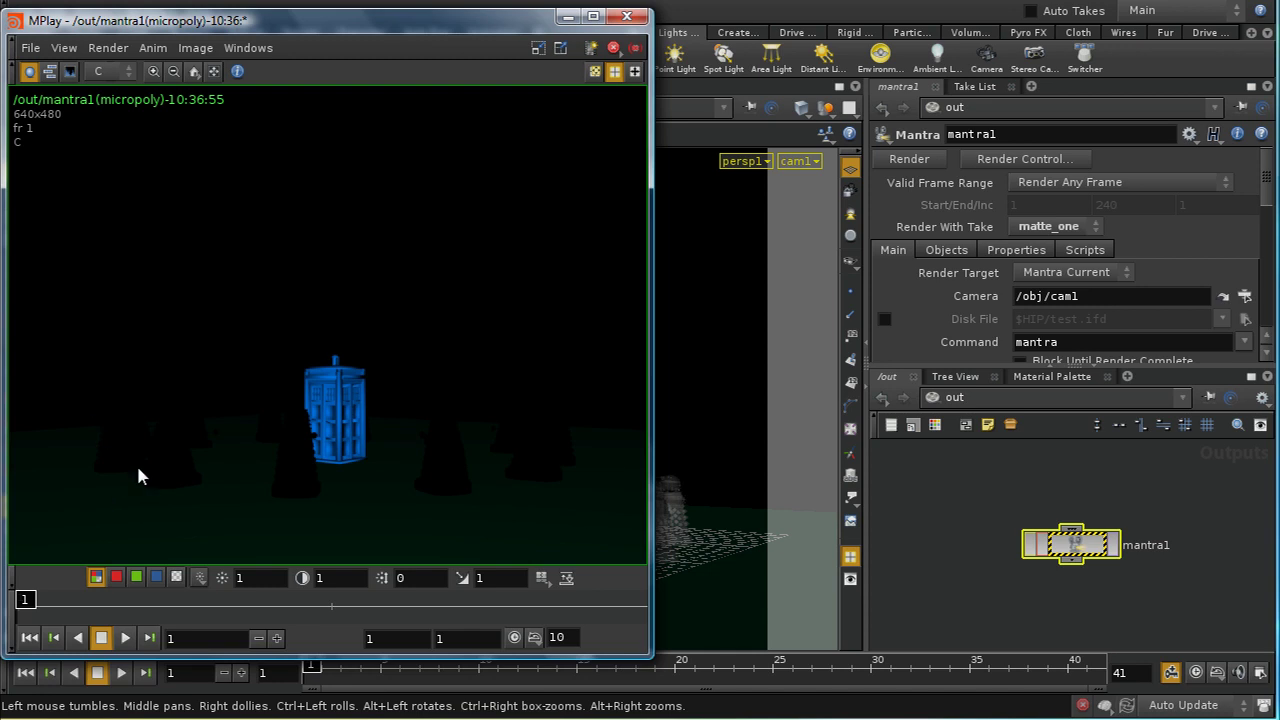
left_click(178, 579)
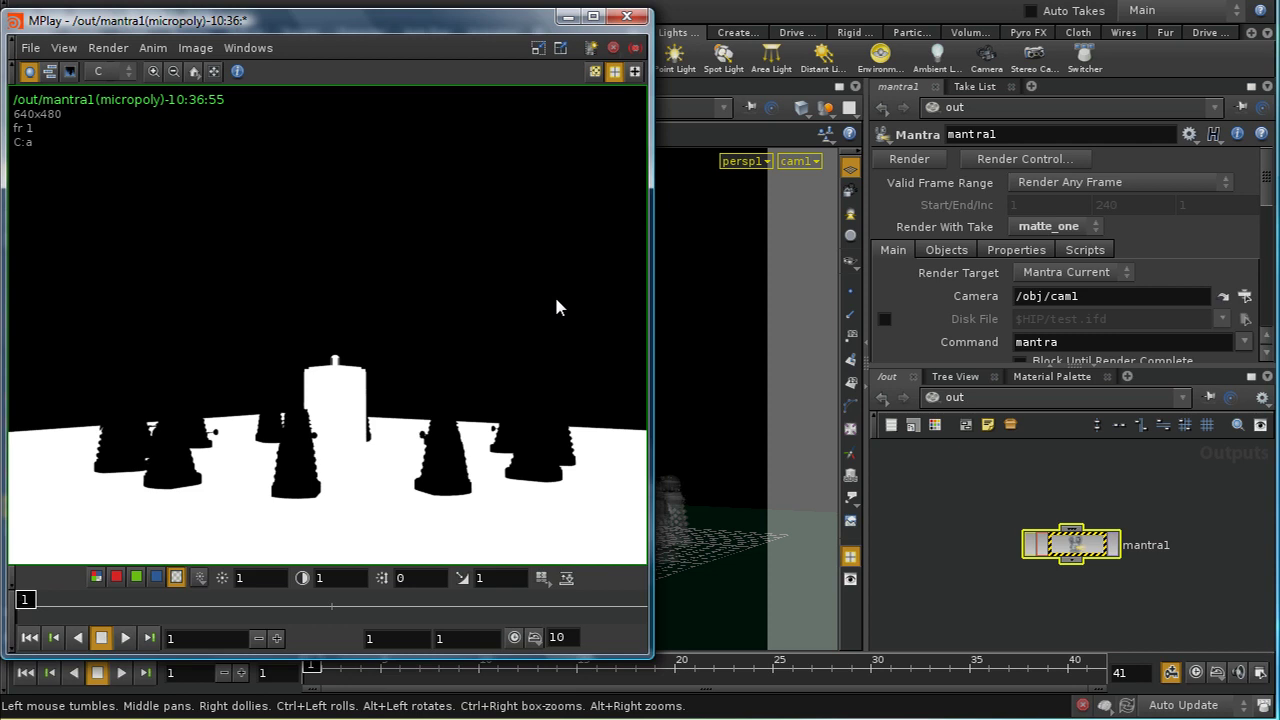
left_click(627, 16)
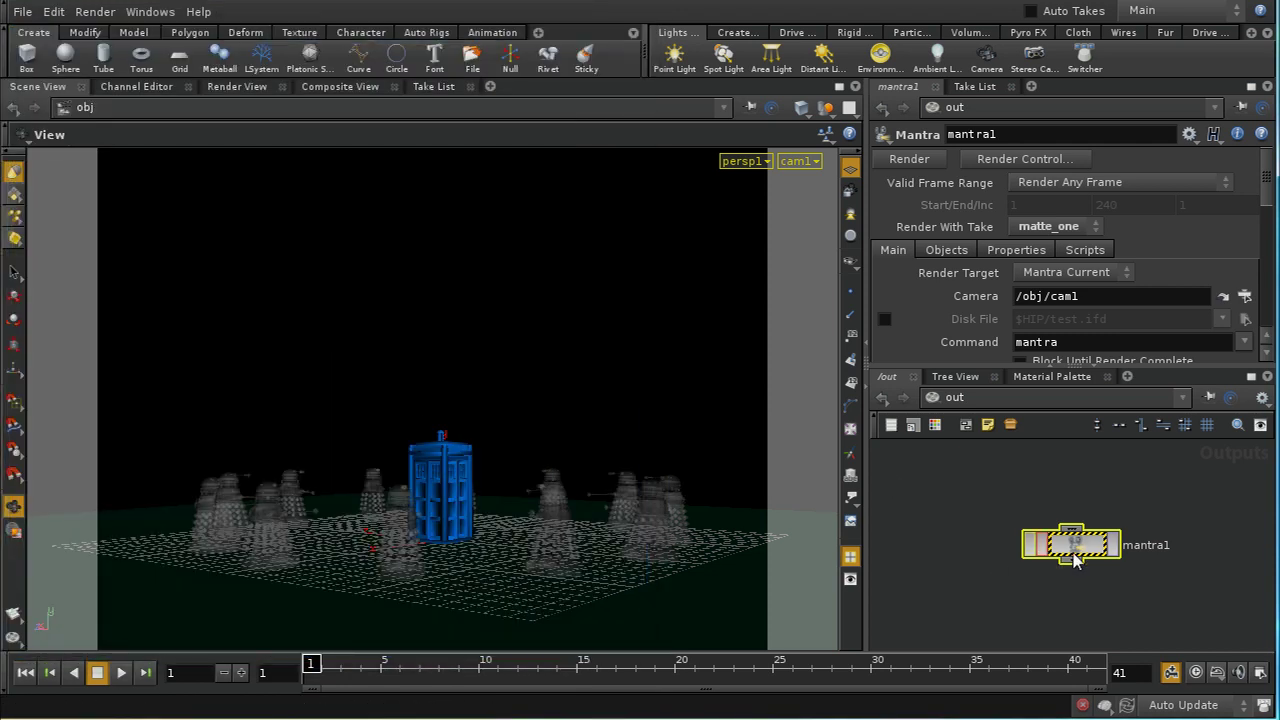
Set mantra1's output picture to $HIP/image_one.pic
left_click(993, 251)
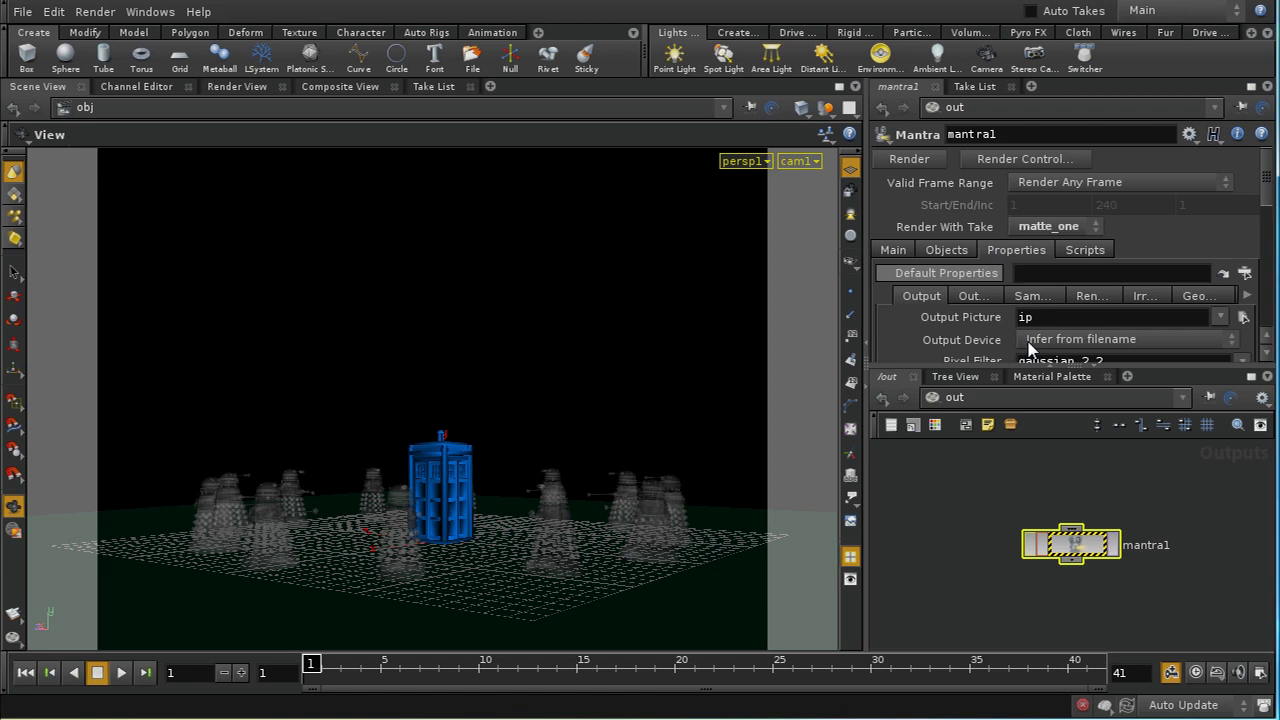
double_click(1026, 317)
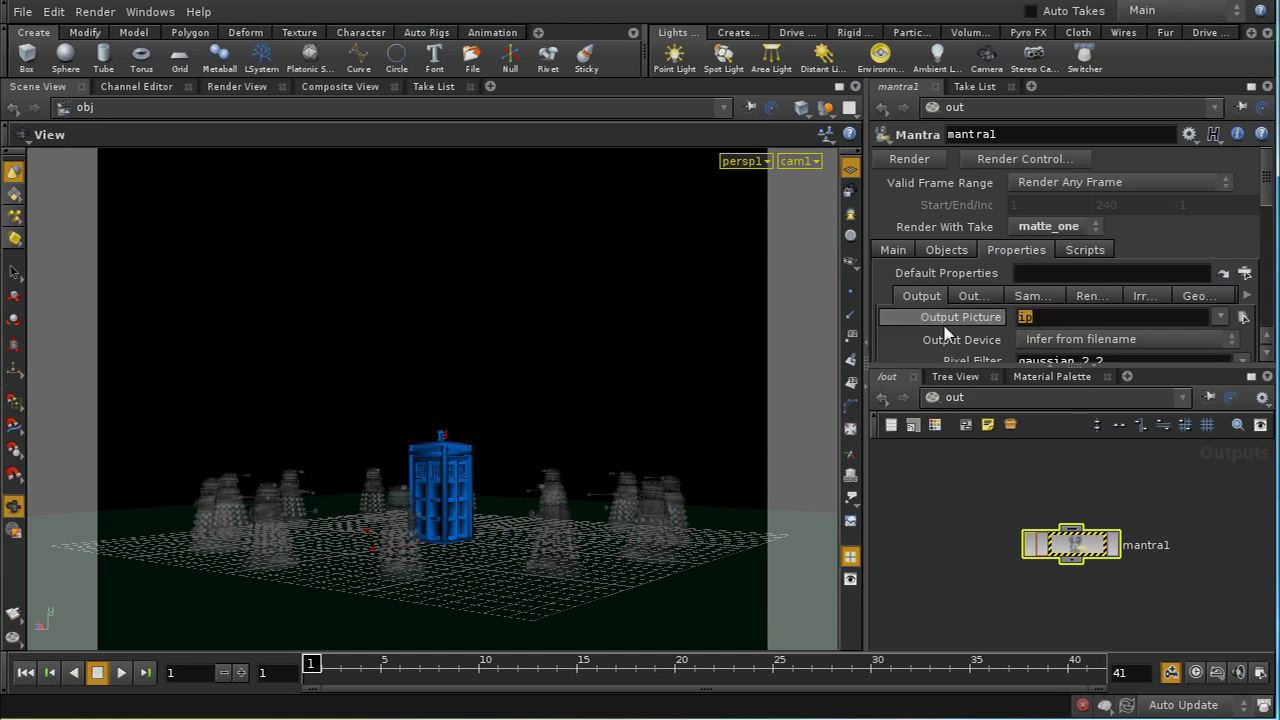
type("$HIP")
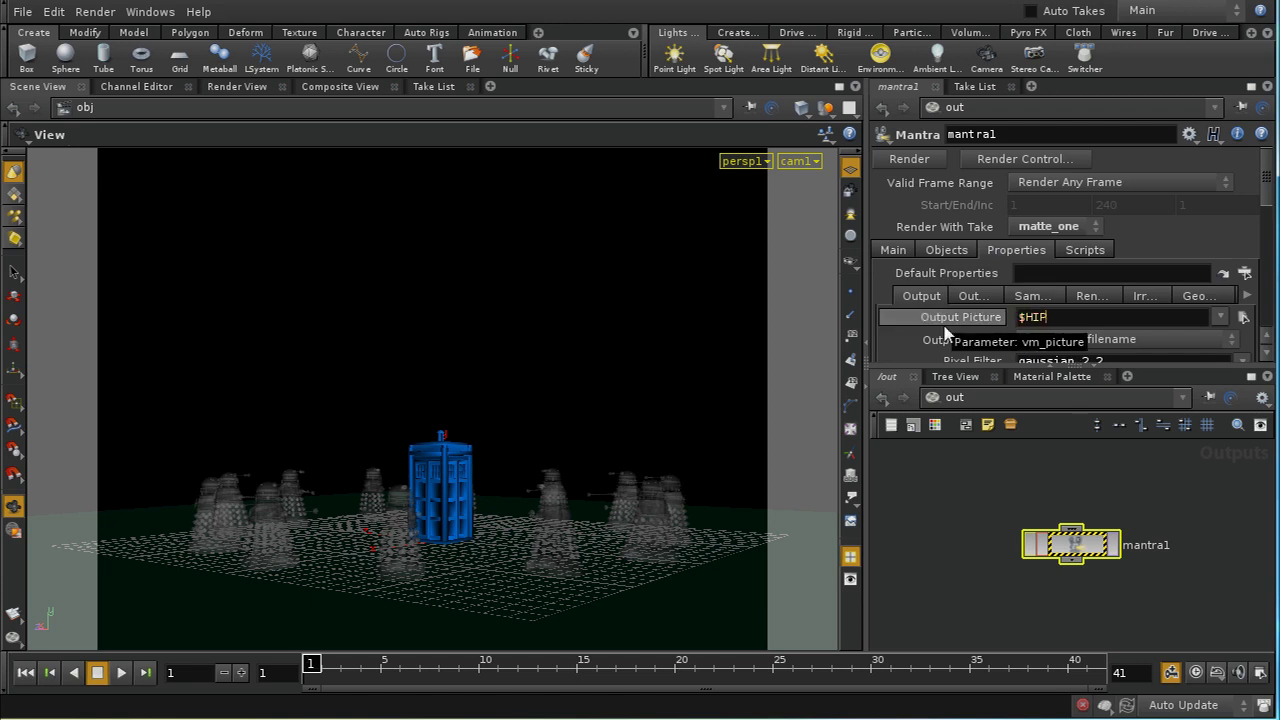
type("/image_one.pic")
key("Return")
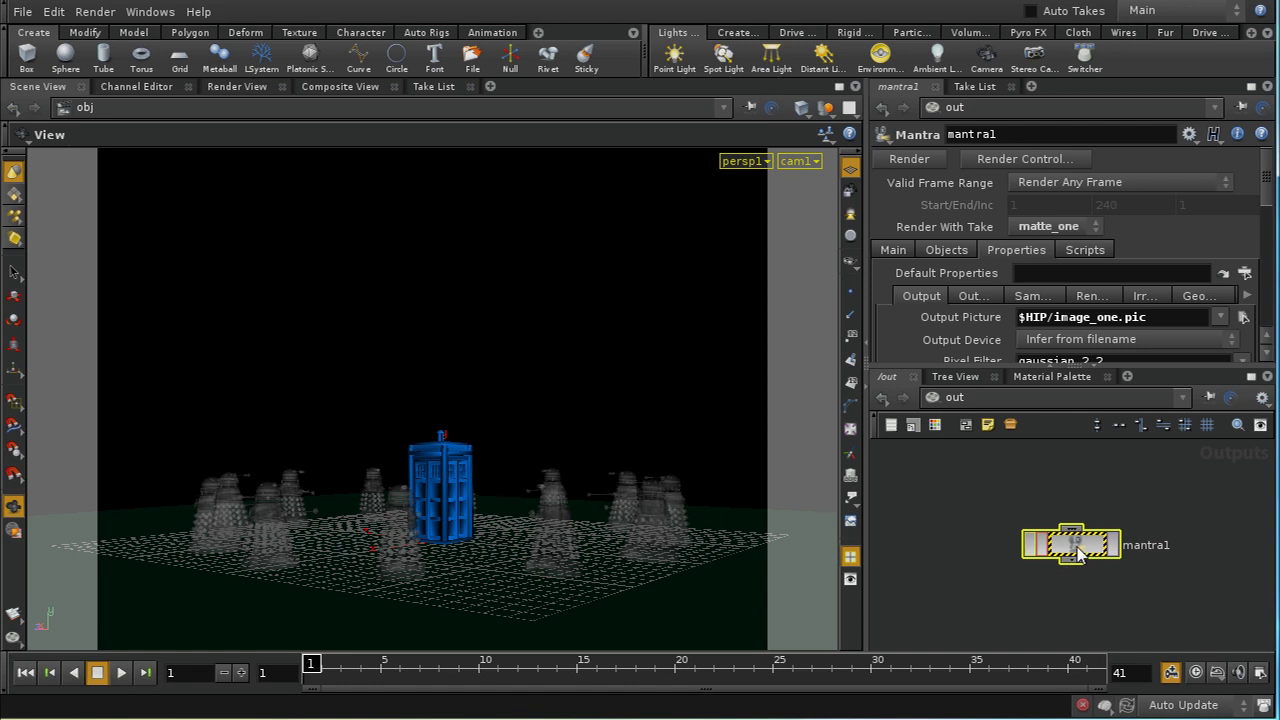
Duplicate the mantra1 render node and place the copy directly below it
key("ctrl+c")
key("ctrl+v")
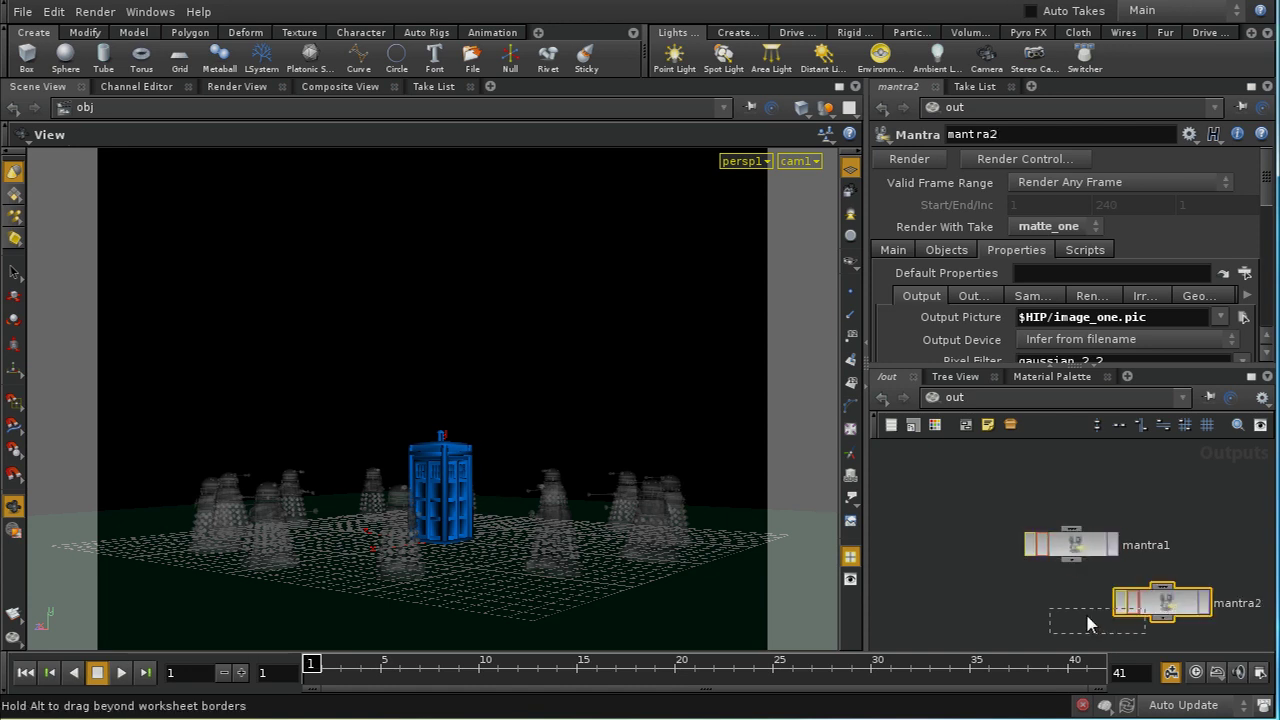
left_click(1082, 618)
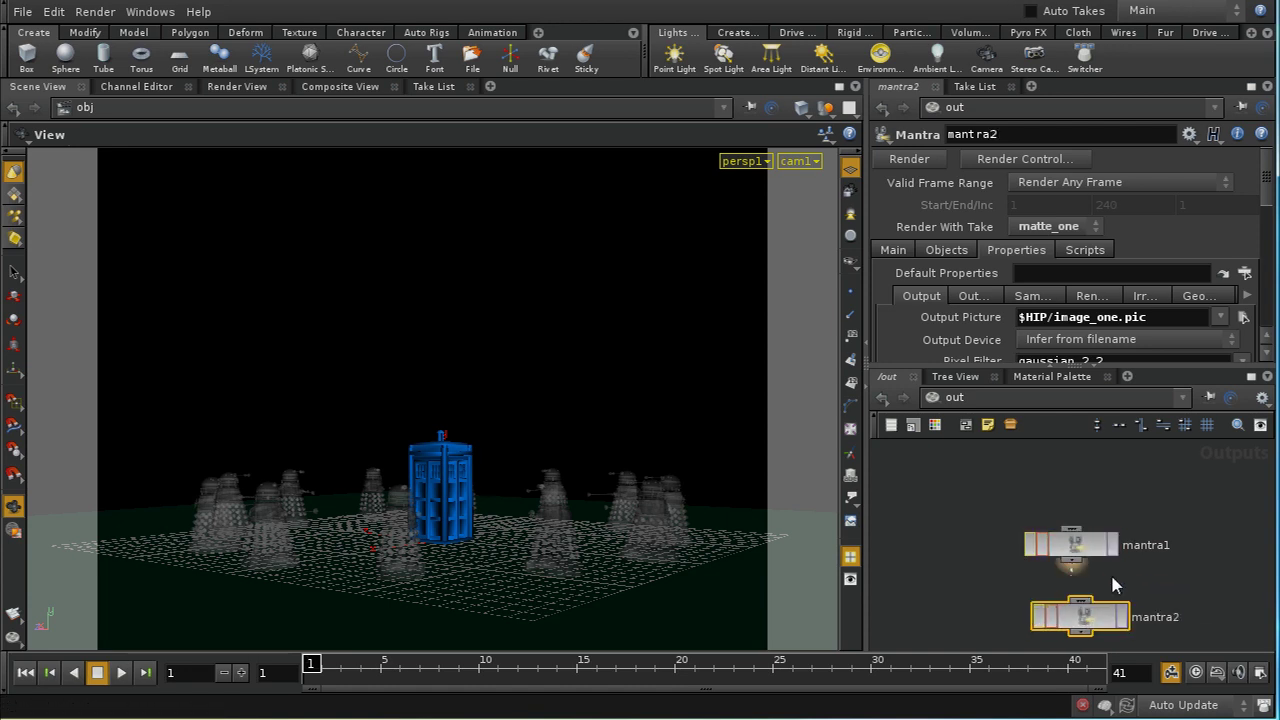
left_click(1114, 612)
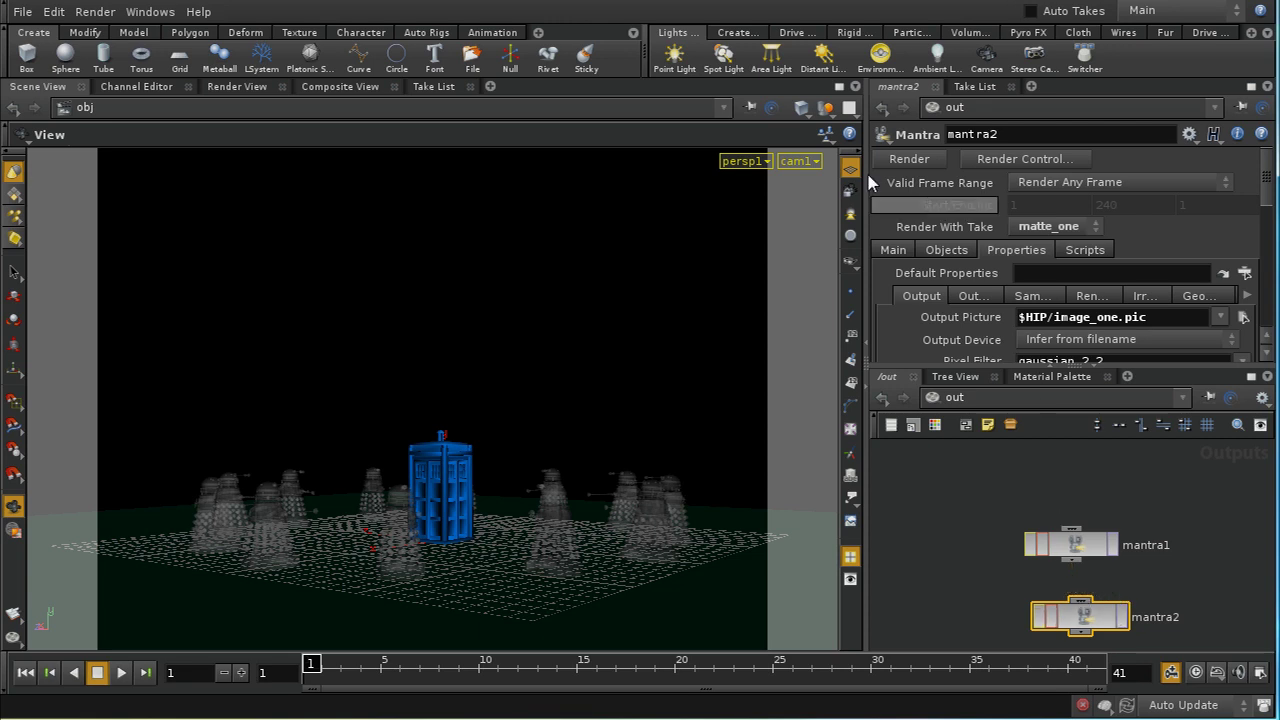
Append a second take under Main and name it matte_tardis
left_click(436, 88)
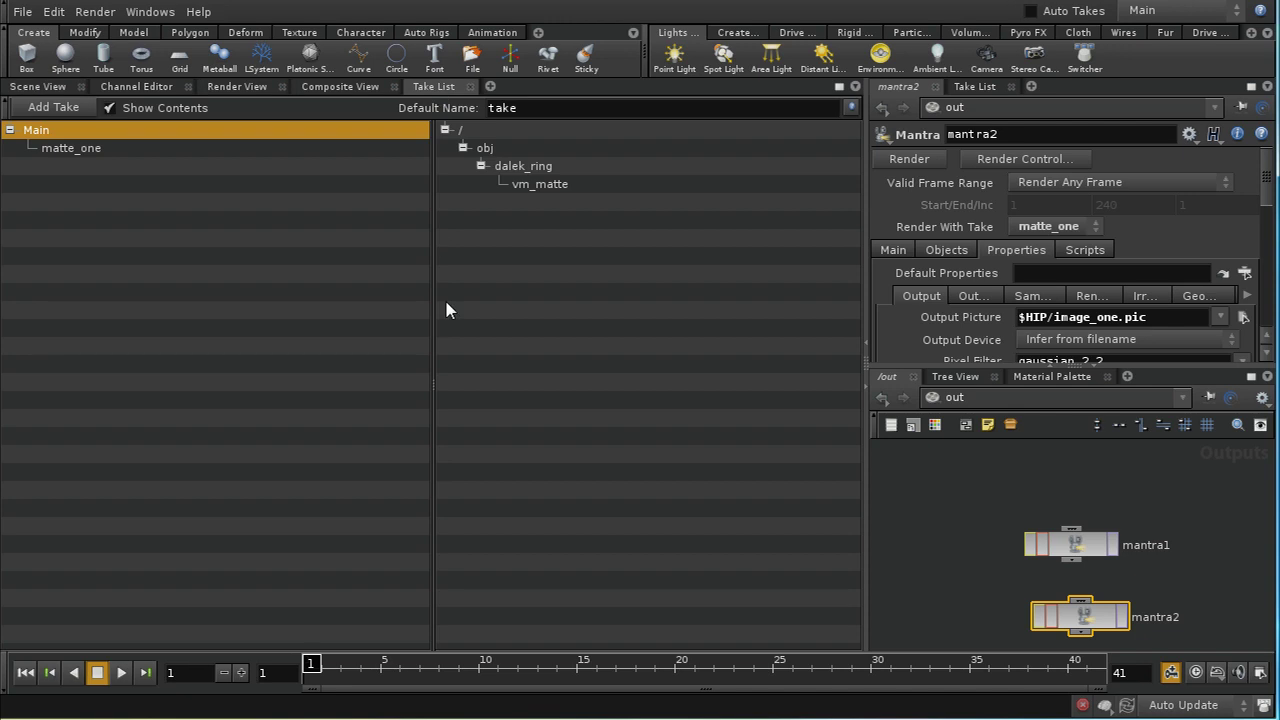
right_click(33, 133)
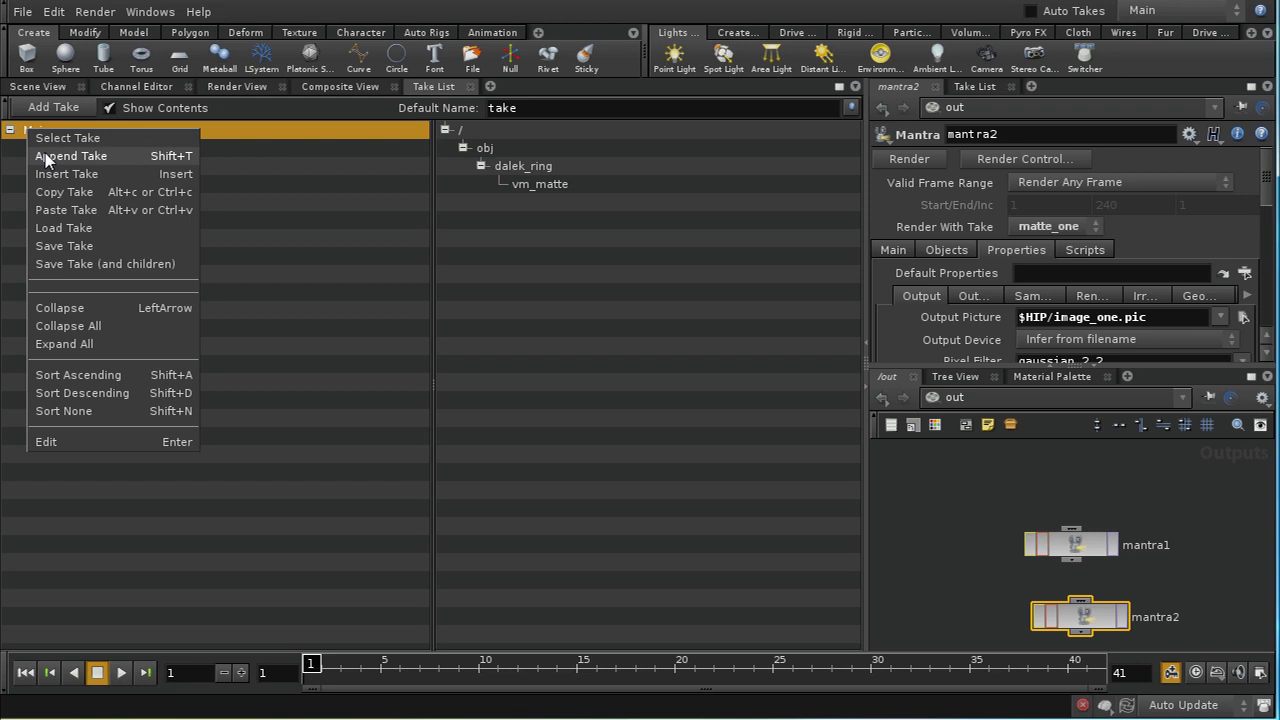
left_click(45, 153)
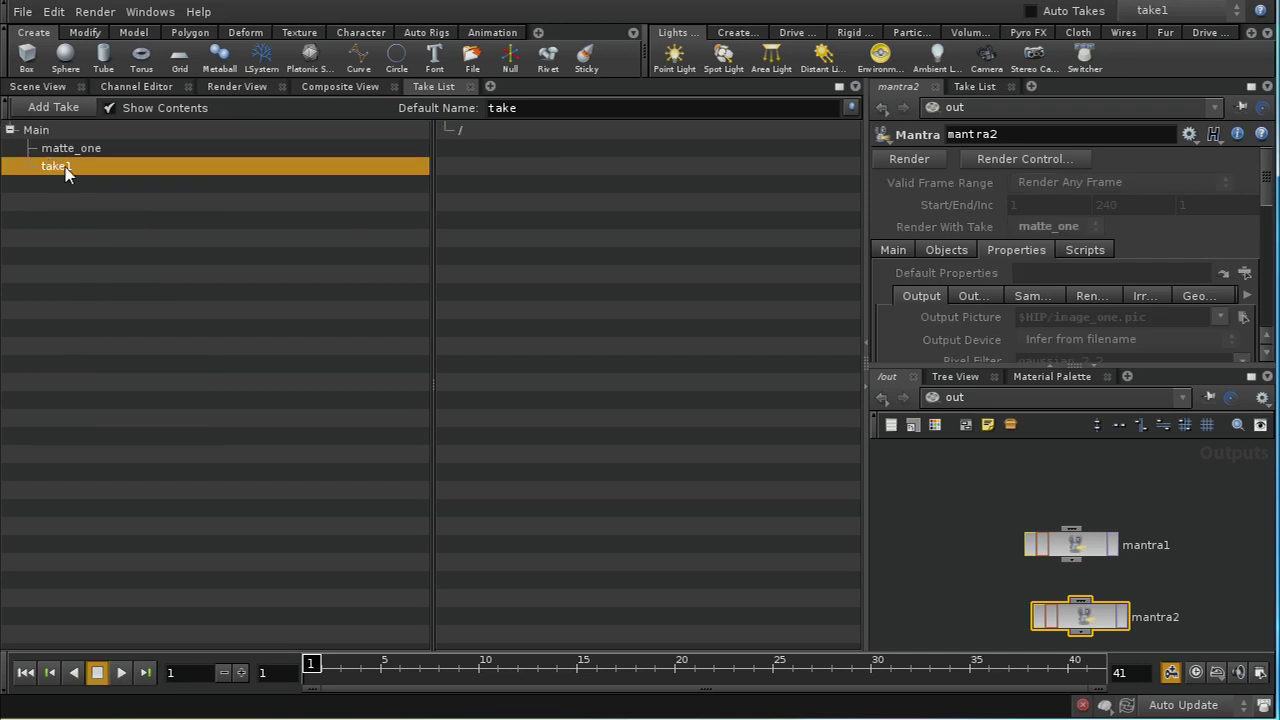
double_click(57, 167)
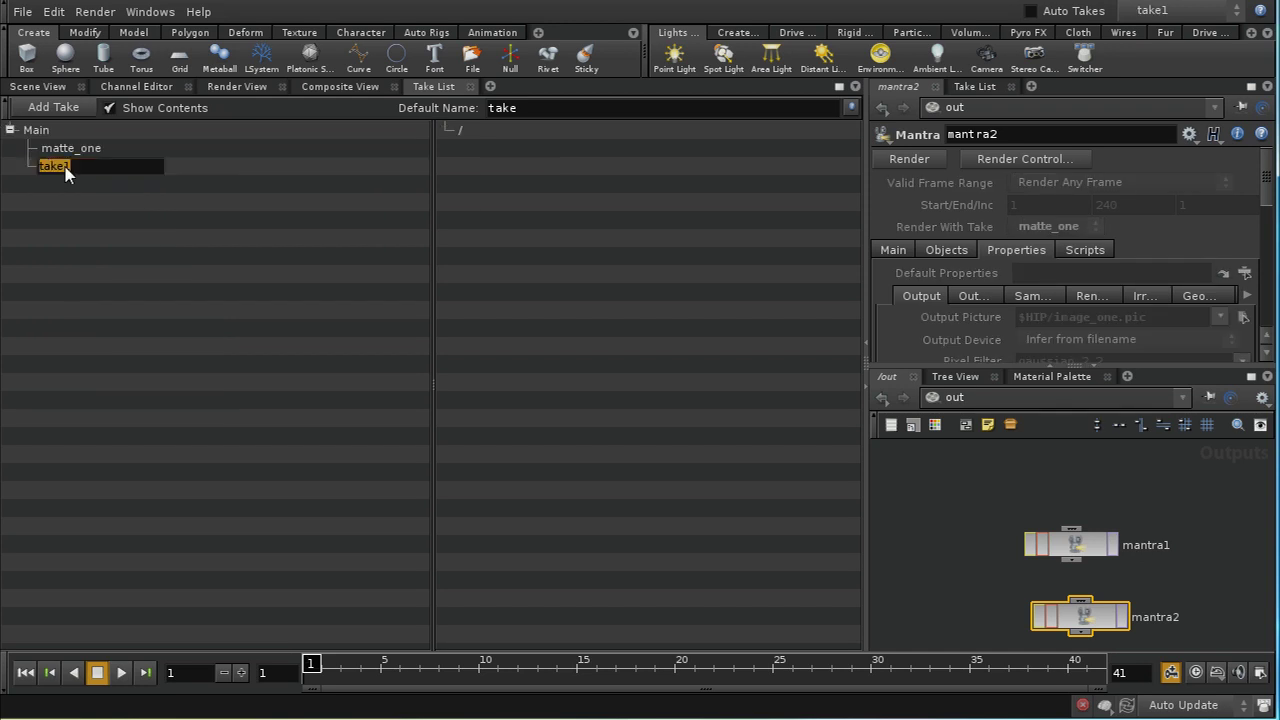
type("matte_twpo")
key("Return")
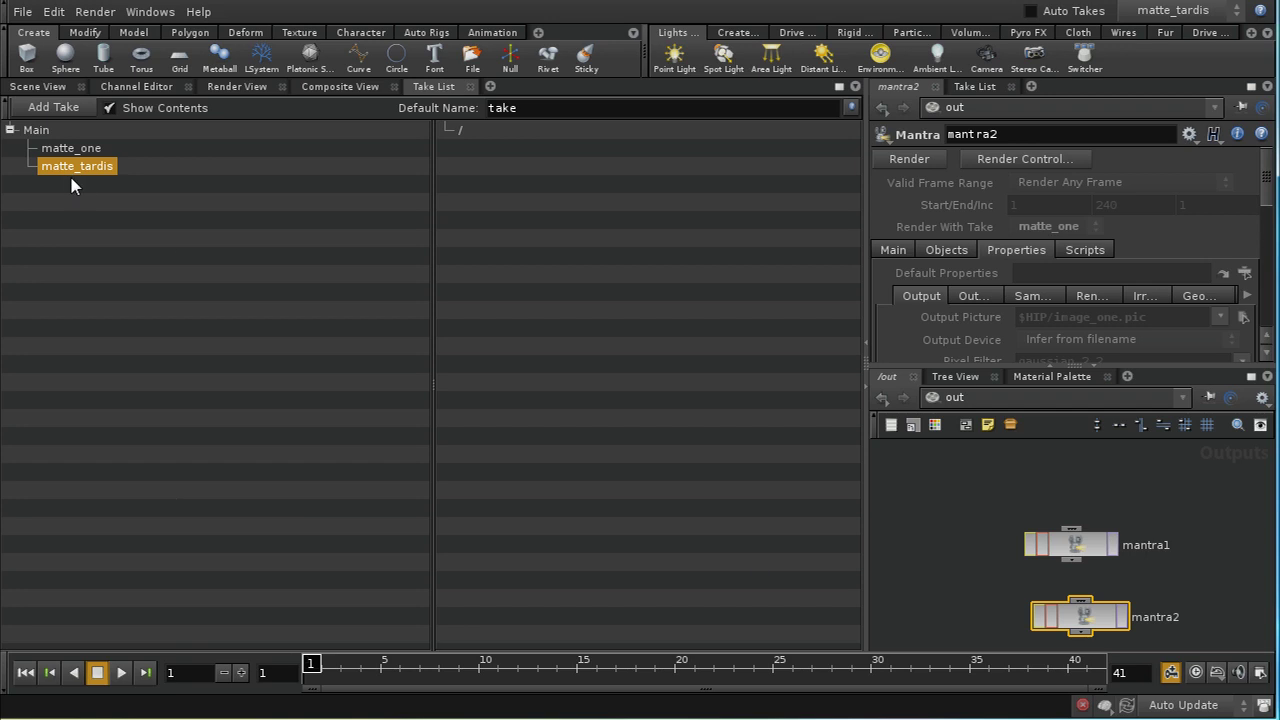
In the obj network, include the Matte shading render parameter of tardis.bgeo in the matte_tardis take
middle_click_drag(977, 568, 974, 546)
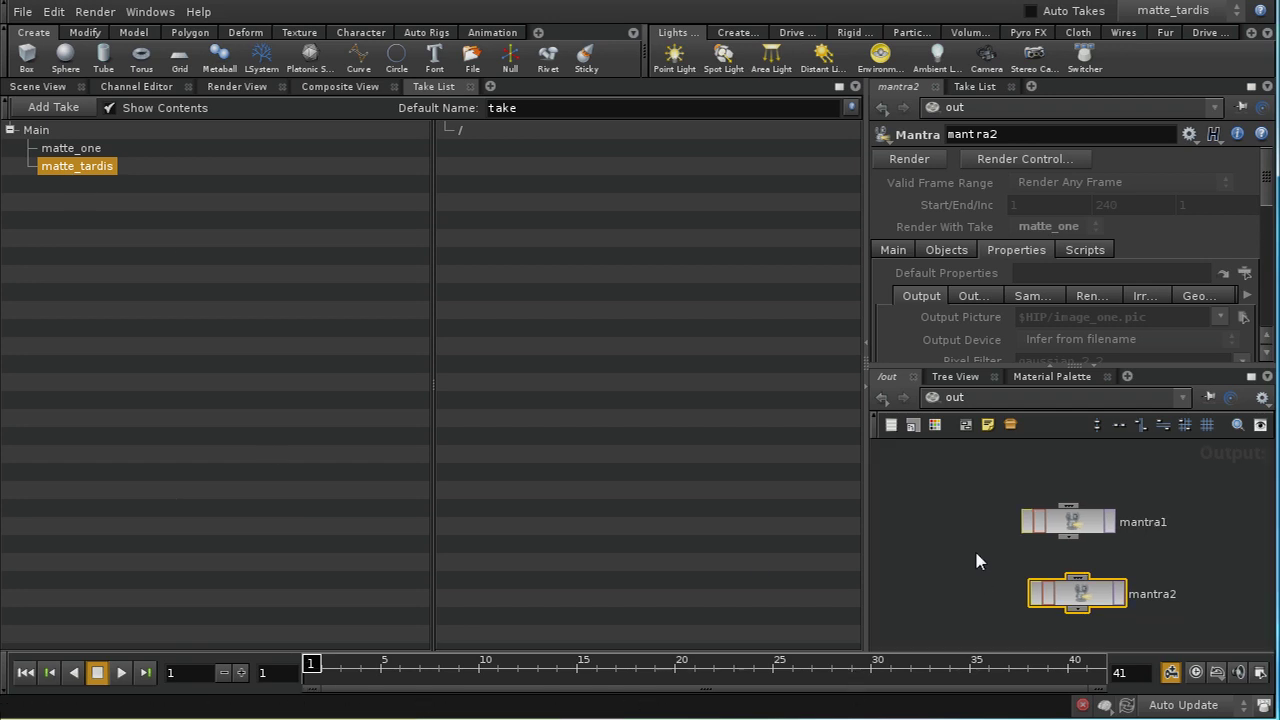
left_click(962, 398)
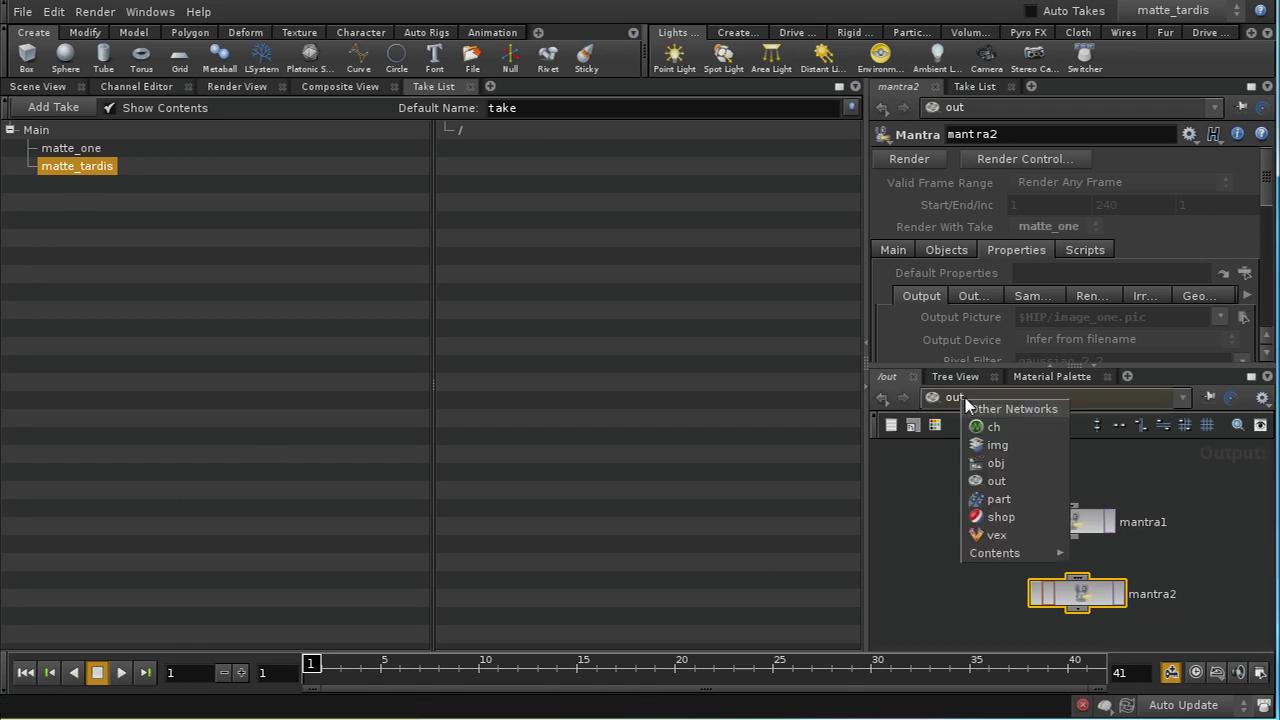
left_click(995, 463)
middle_click_drag(1152, 574, 1149, 552)
left_click(1027, 537)
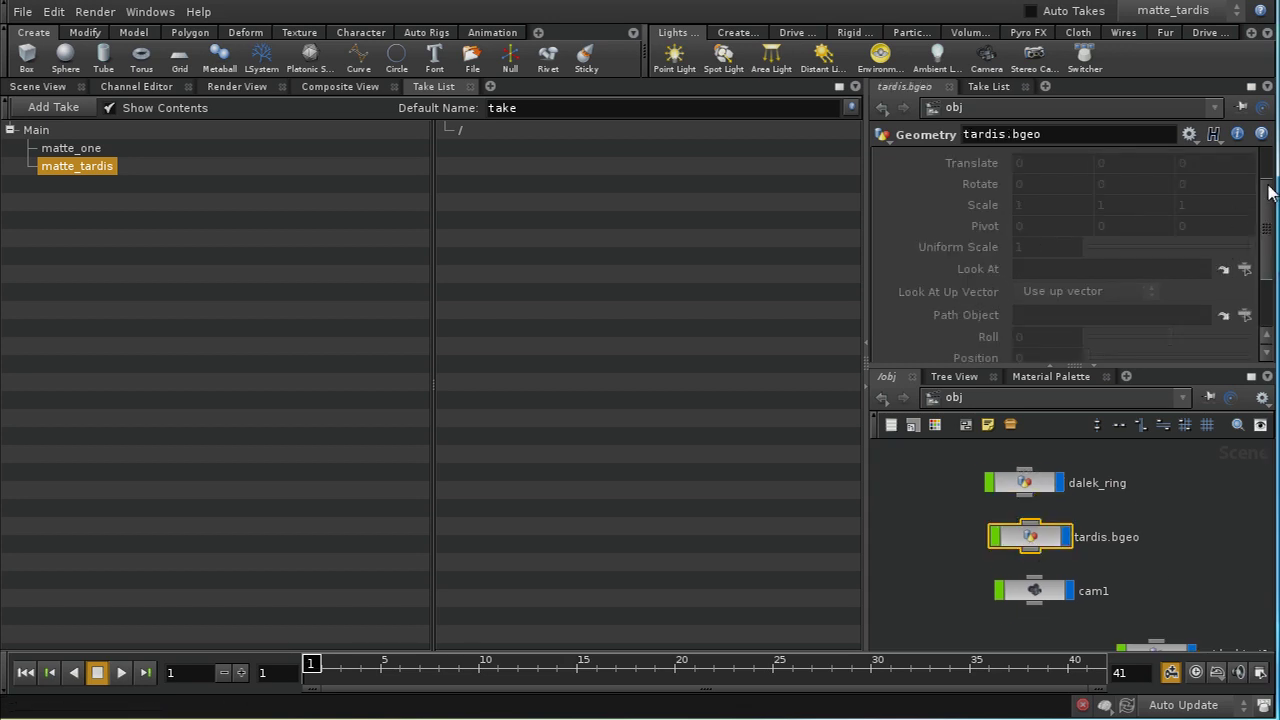
scroll(1270, 178, "up", 3)
left_click(1052, 160)
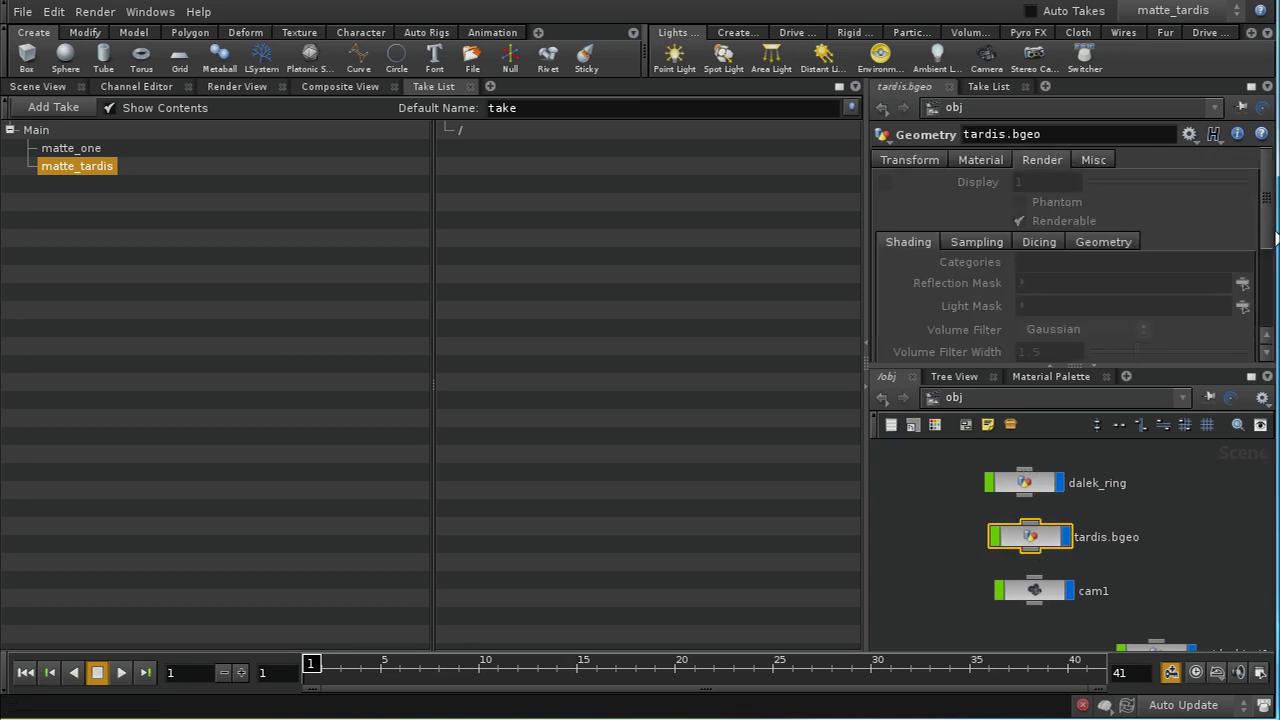
scroll(1270, 238, "down", 3)
right_click(1041, 232)
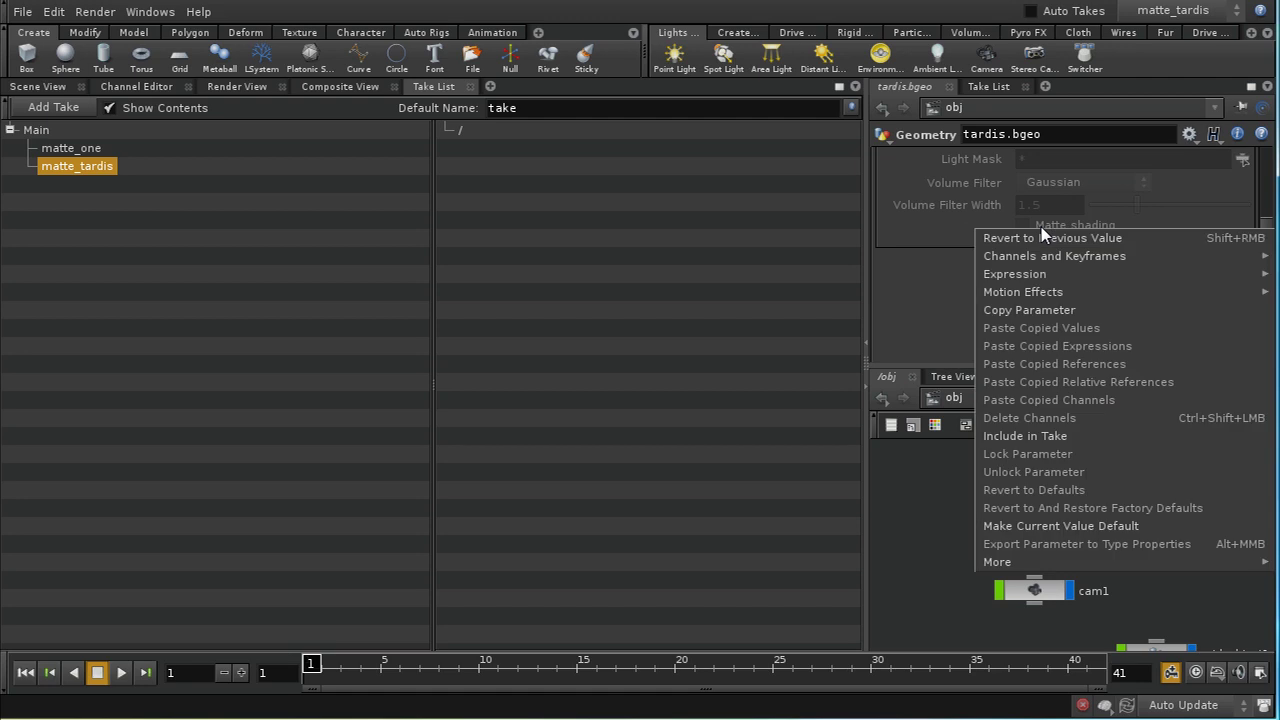
left_click(1025, 436)
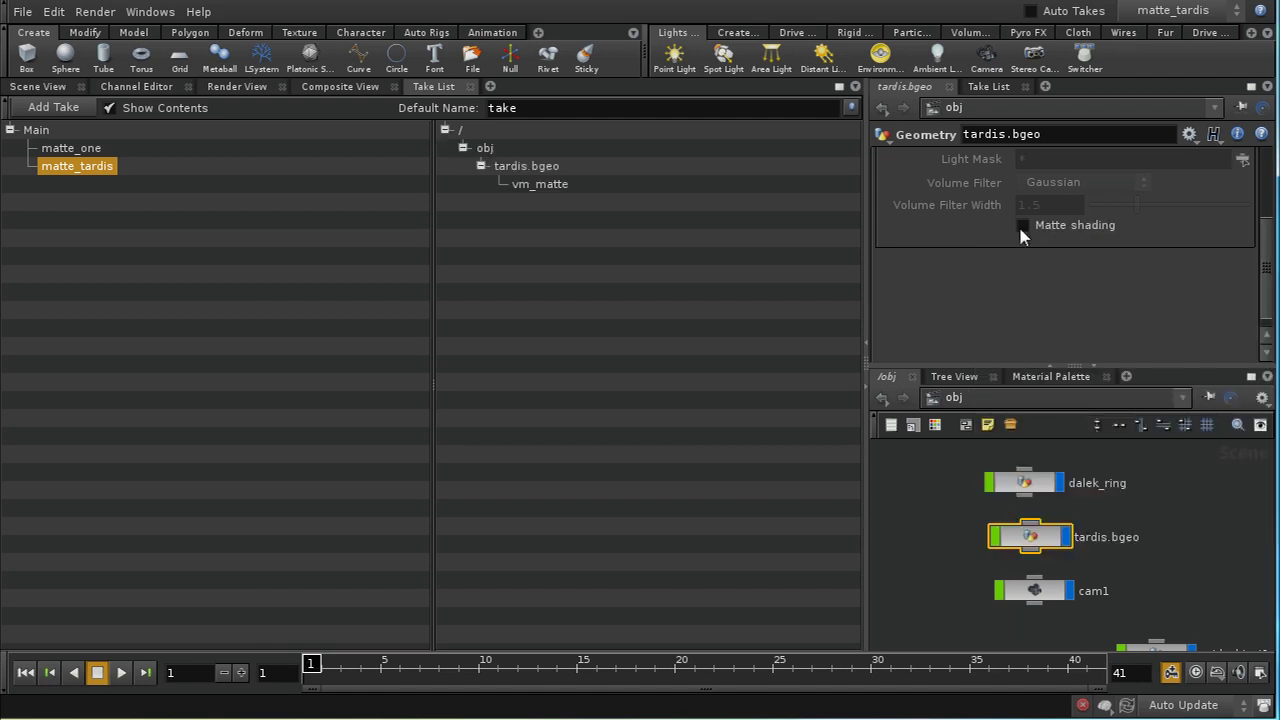
Enable Matte shading on tardis.bgeo in the matte_tardis take, and return to the out network with the Main take active
left_click(1021, 225)
left_click(953, 397)
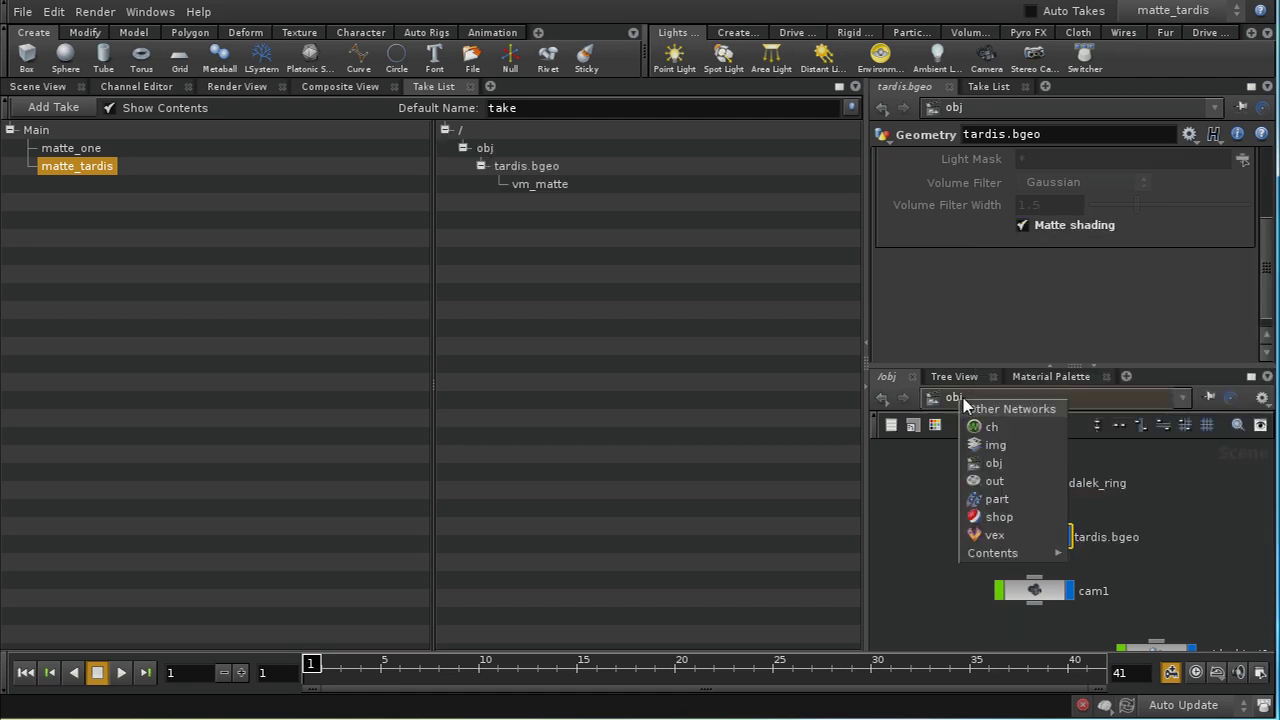
left_click(990, 481)
left_click(1172, 10)
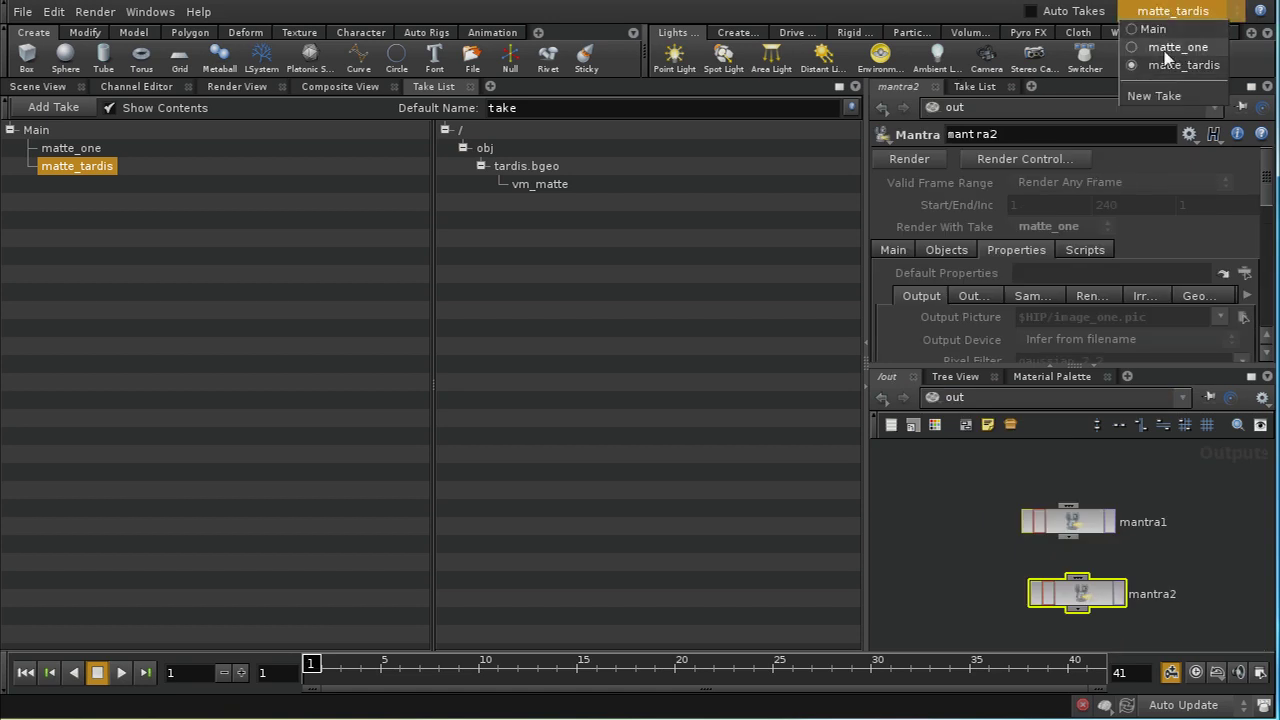
left_click(1153, 29)
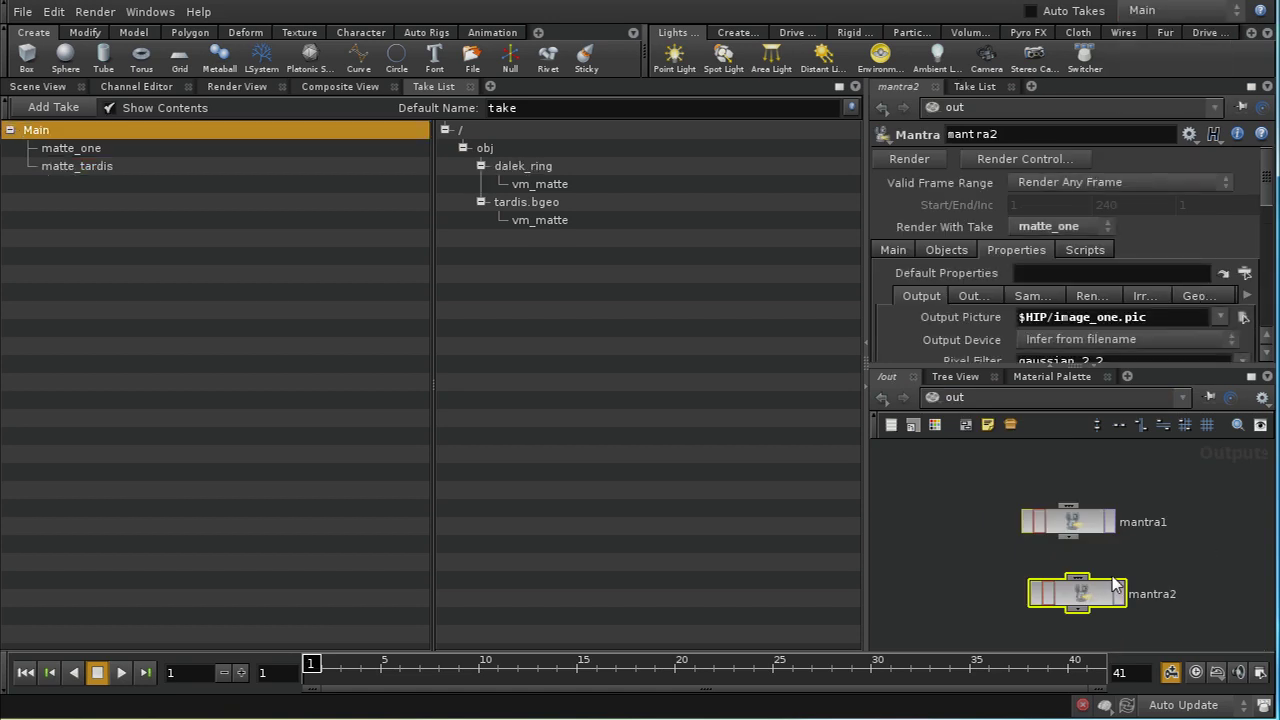
Set mantra2's output picture to $HIP/image_tardis.pic
left_click(1115, 324)
key("BackSpace")
key("BackSpace")
key("BackSpace")
type("tardos")
key("BackSpace")
key("BackSpace")
type("is")
Set mantra2 to render with the matte_tardis take
left_click_drag(1070, 539, 1077, 577)
left_click(1058, 227)
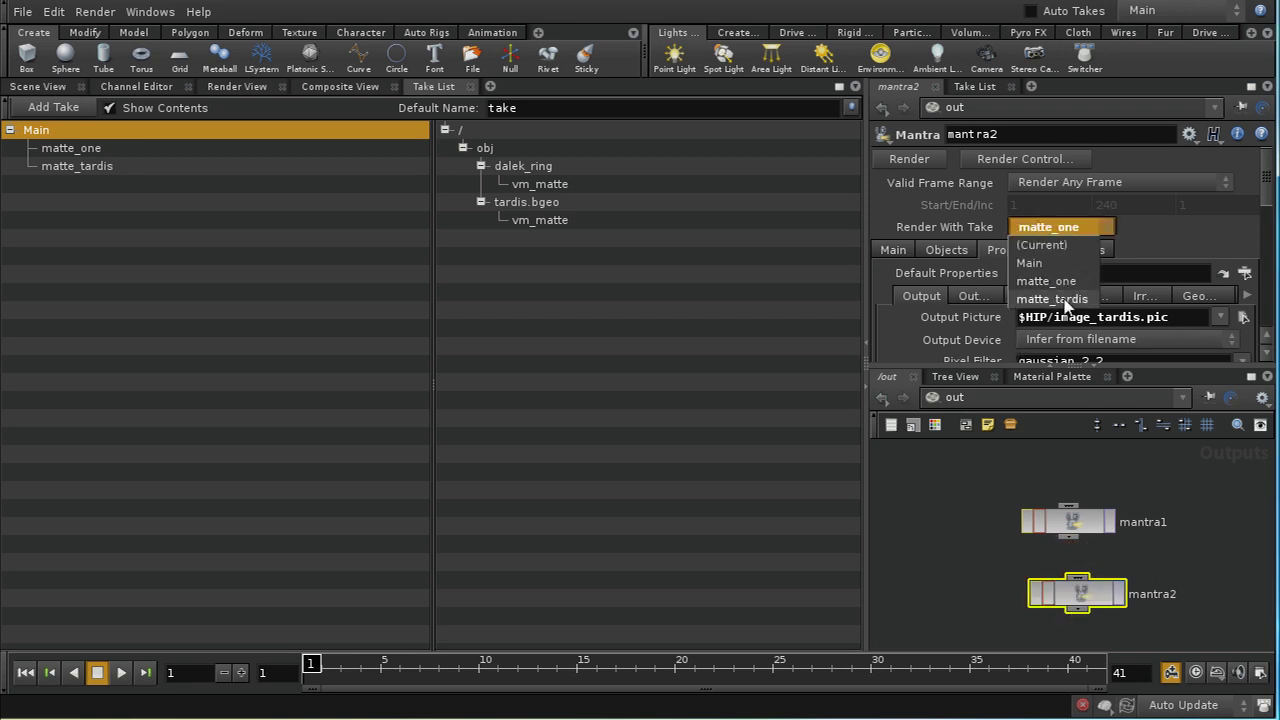
left_click(1062, 299)
Wire mantra1's output into mantra2 and render mantra2 together with all its inputs, using the node range settings
left_click_drag(1069, 537, 1074, 576)
middle_click_drag(1190, 593, 1185, 555)
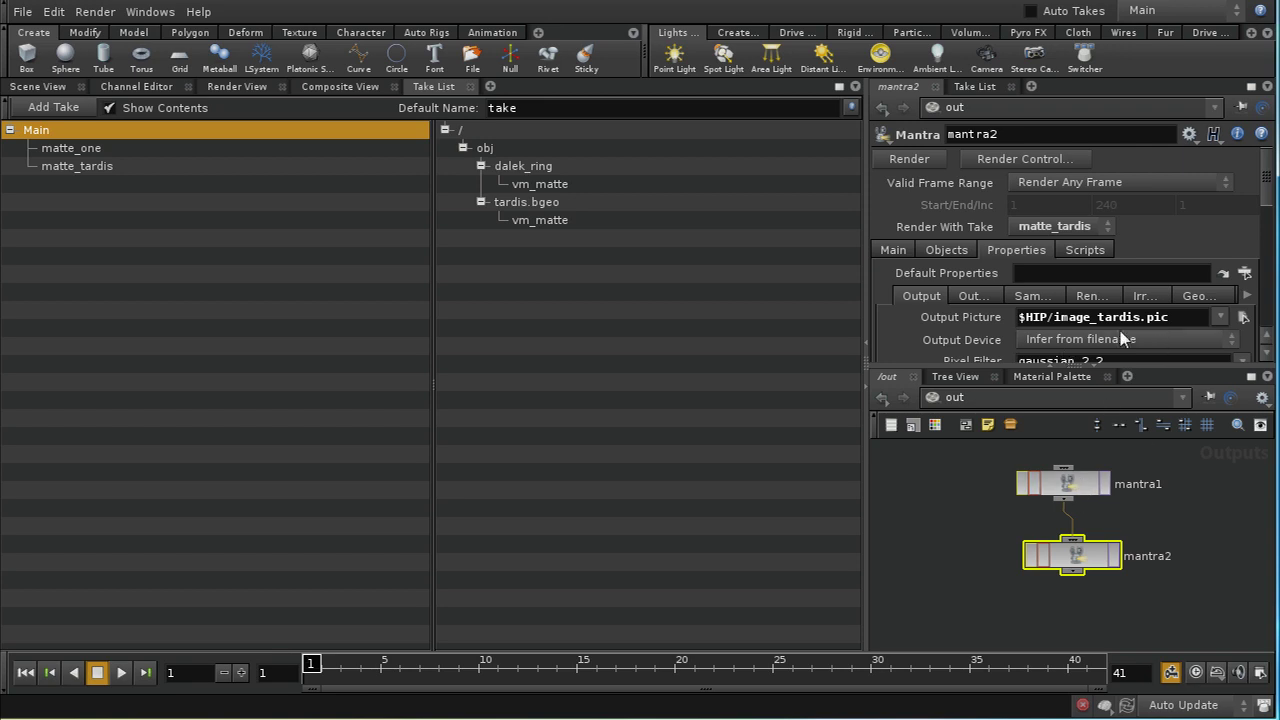
left_click(1119, 566)
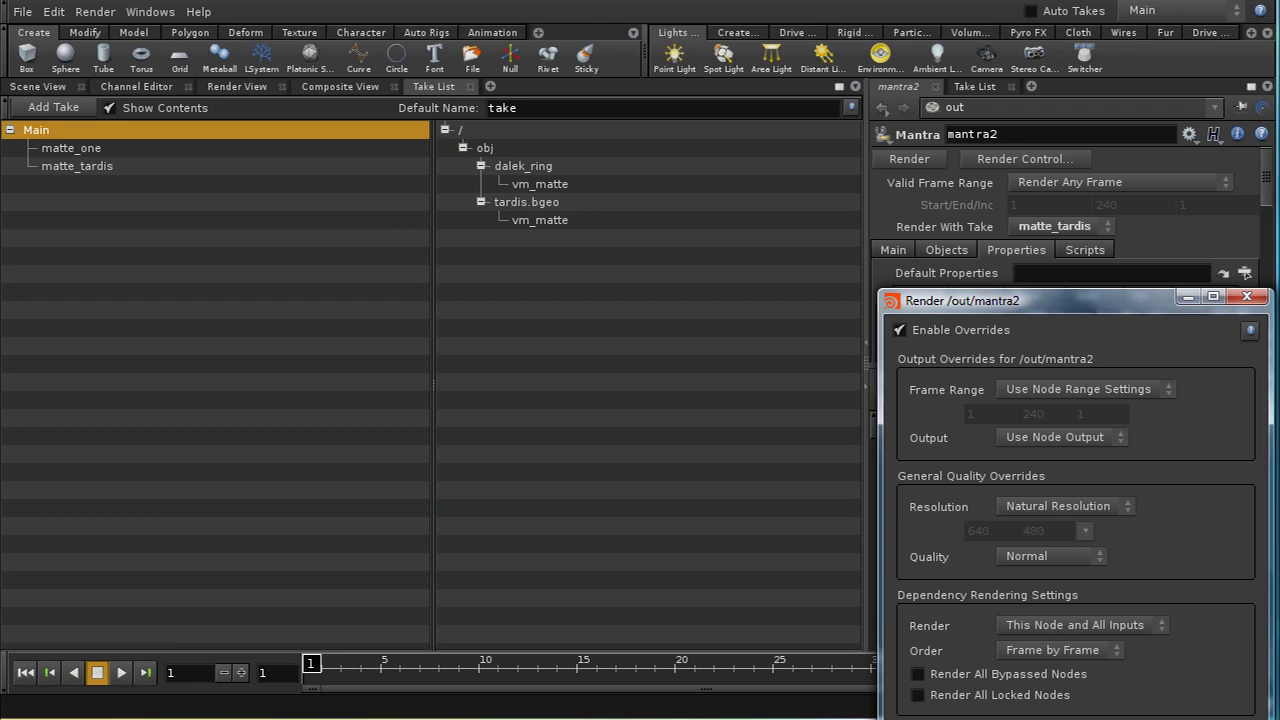
key("Escape")
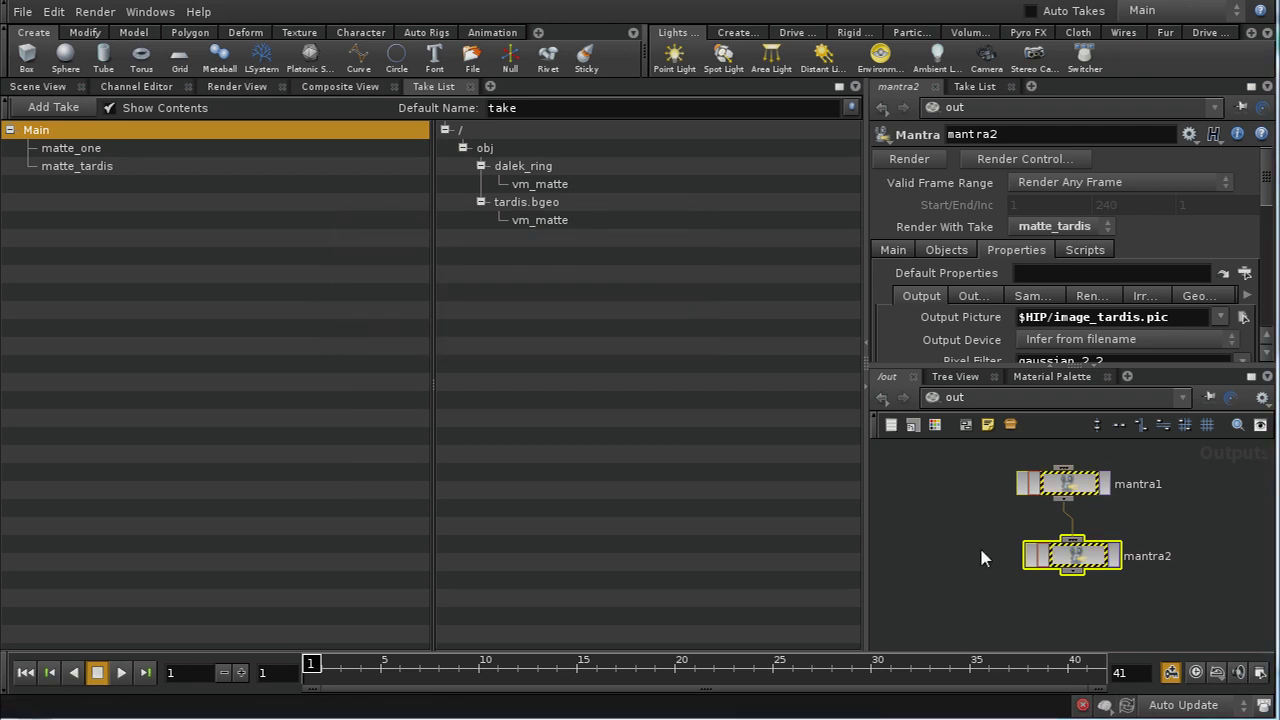
Add a new Mantra render node directly below mantra2 in the out network
middle_click_drag(950, 543, 1006, 520)
key("Tab")
type("Mantra")
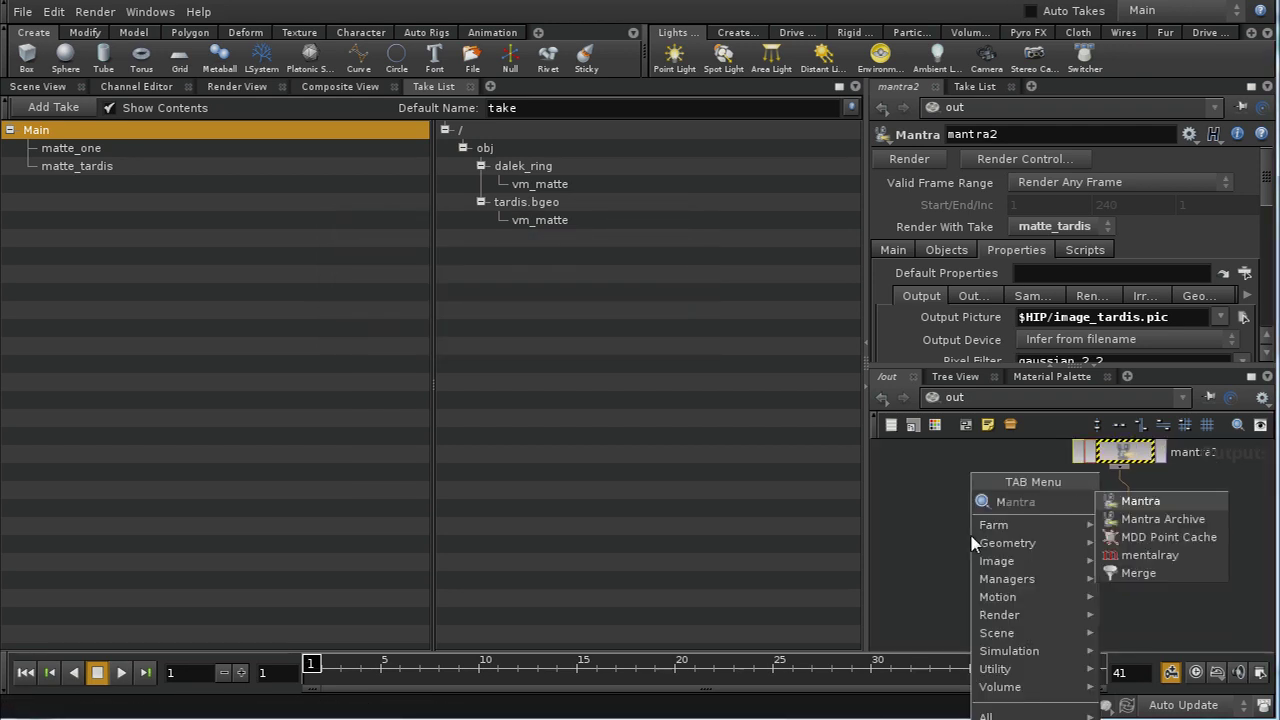
left_click(1140, 501)
left_click(1137, 560)
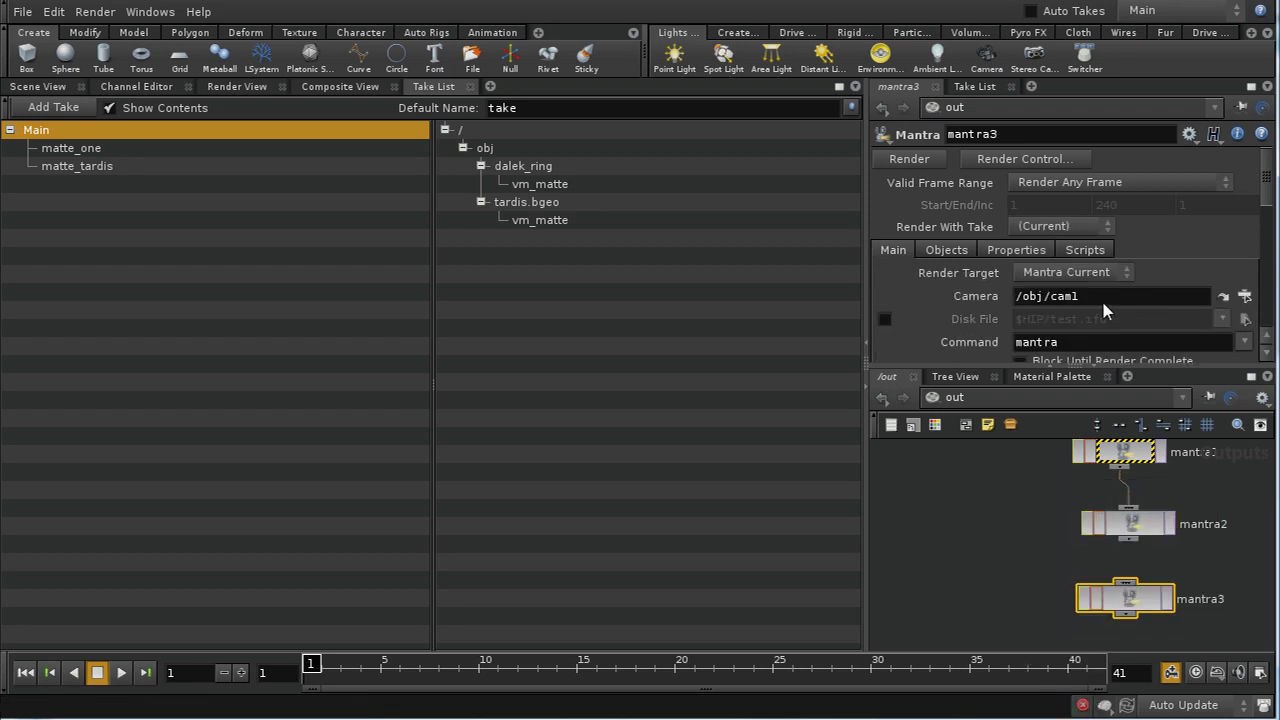
Set mantra3's output picture to $HIP/everything.pic
left_click(1015, 250)
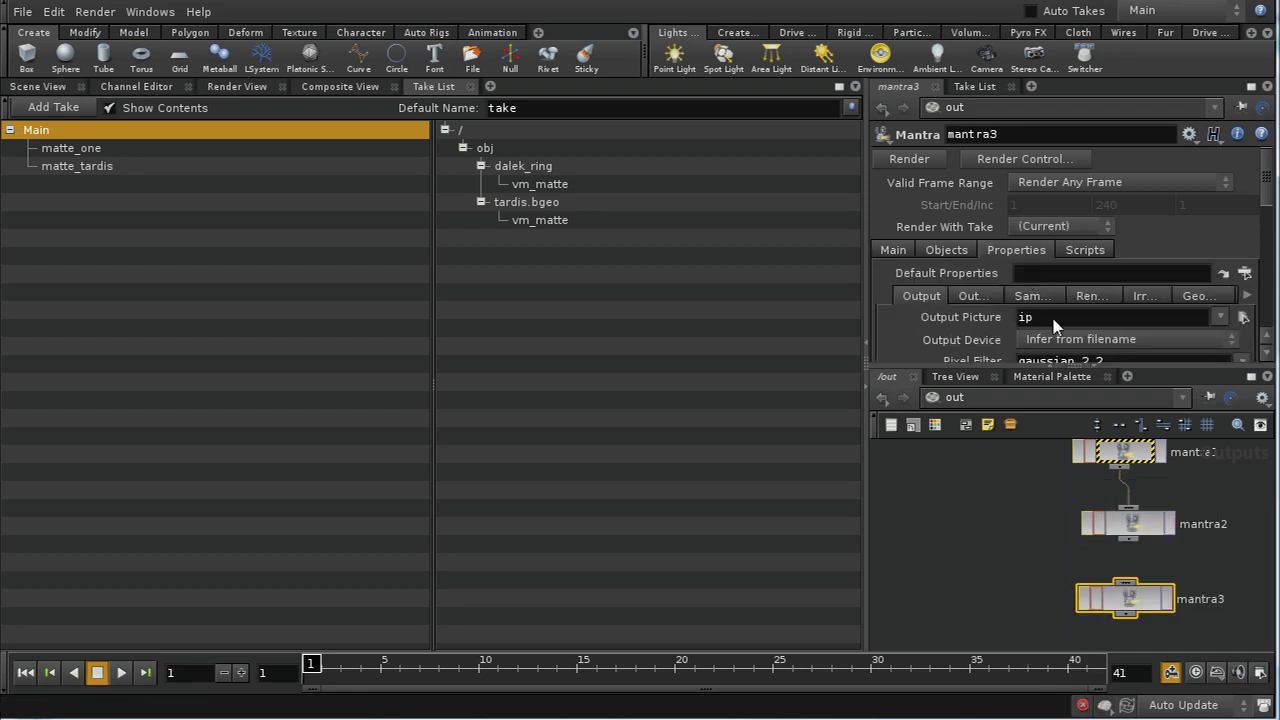
double_click(1022, 318)
type("$")
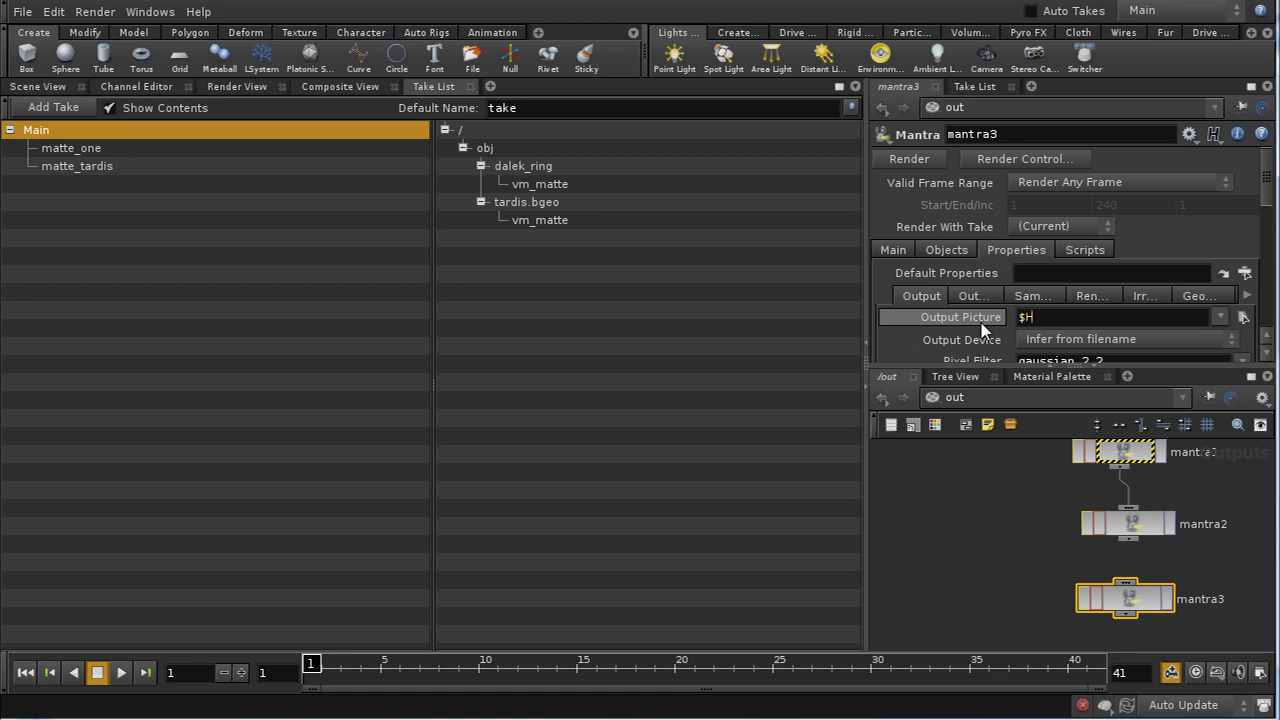
type("HIP/everything.pic")
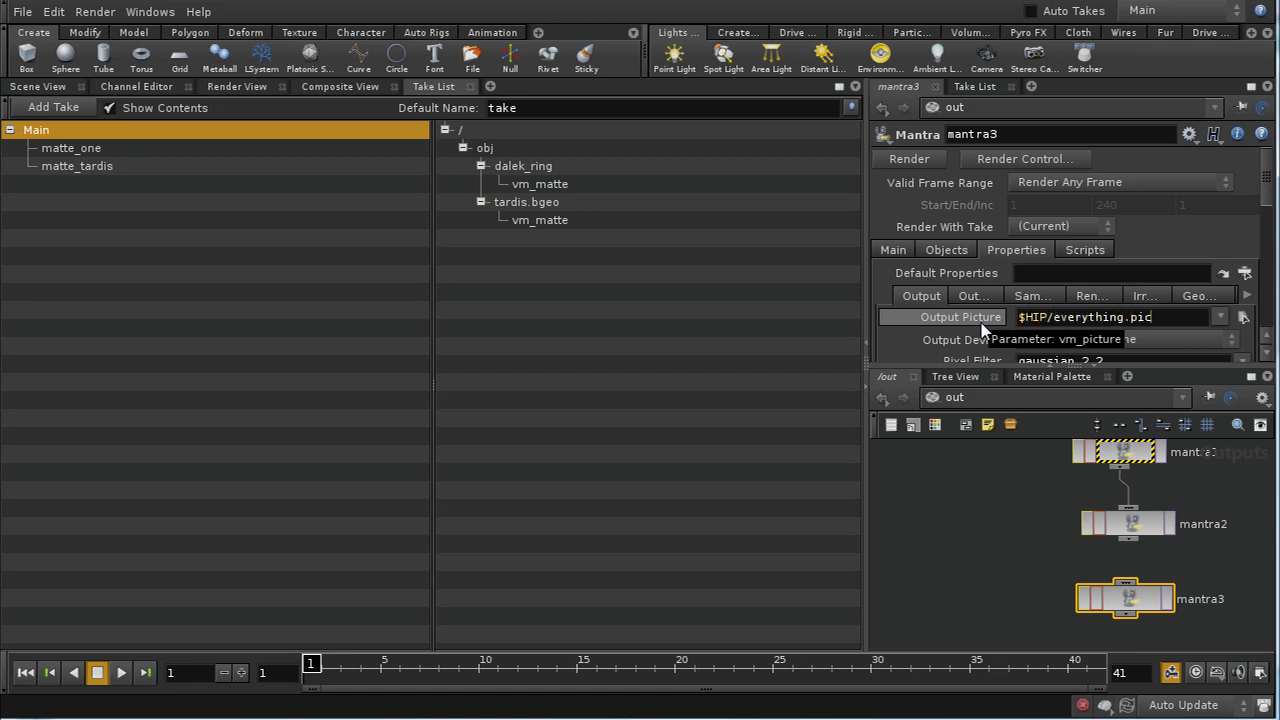
key("Return")
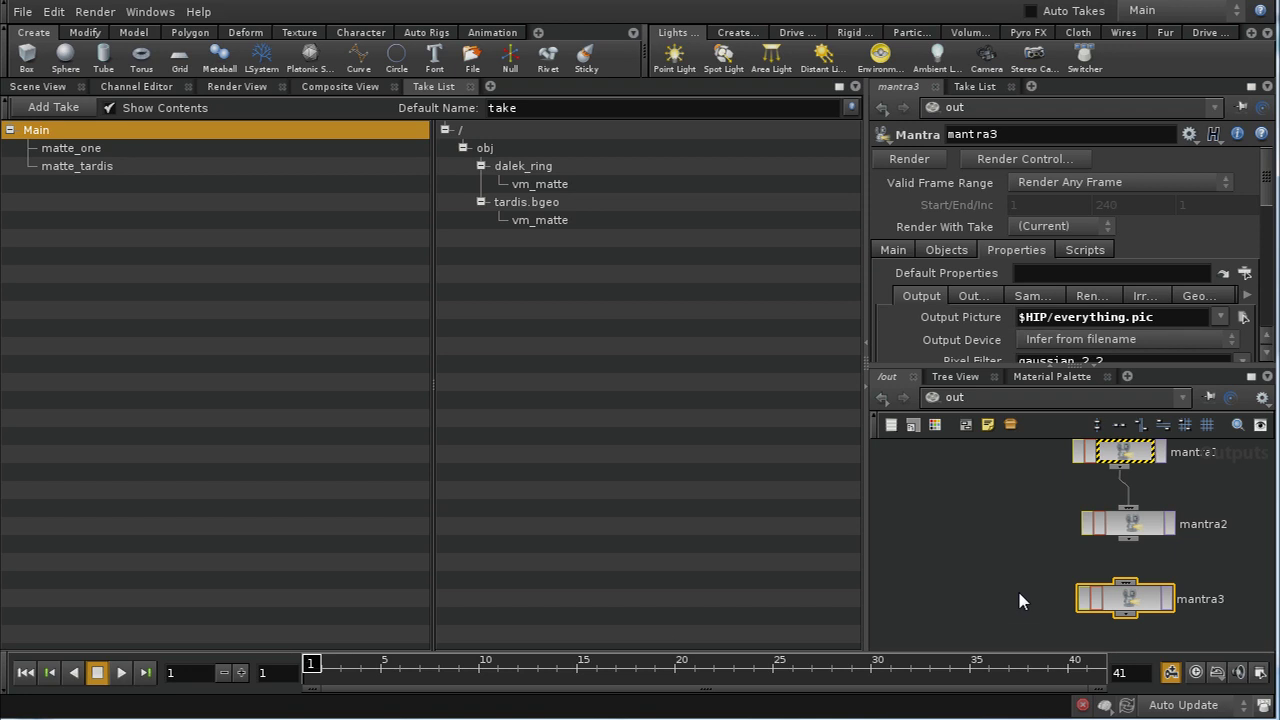
Duplicate the mantra3 render node and place the copy directly below it
left_click_drag(1135, 606, 1120, 516)
key("ctrl+c")
key("ctrl+v")
left_click(1130, 590)
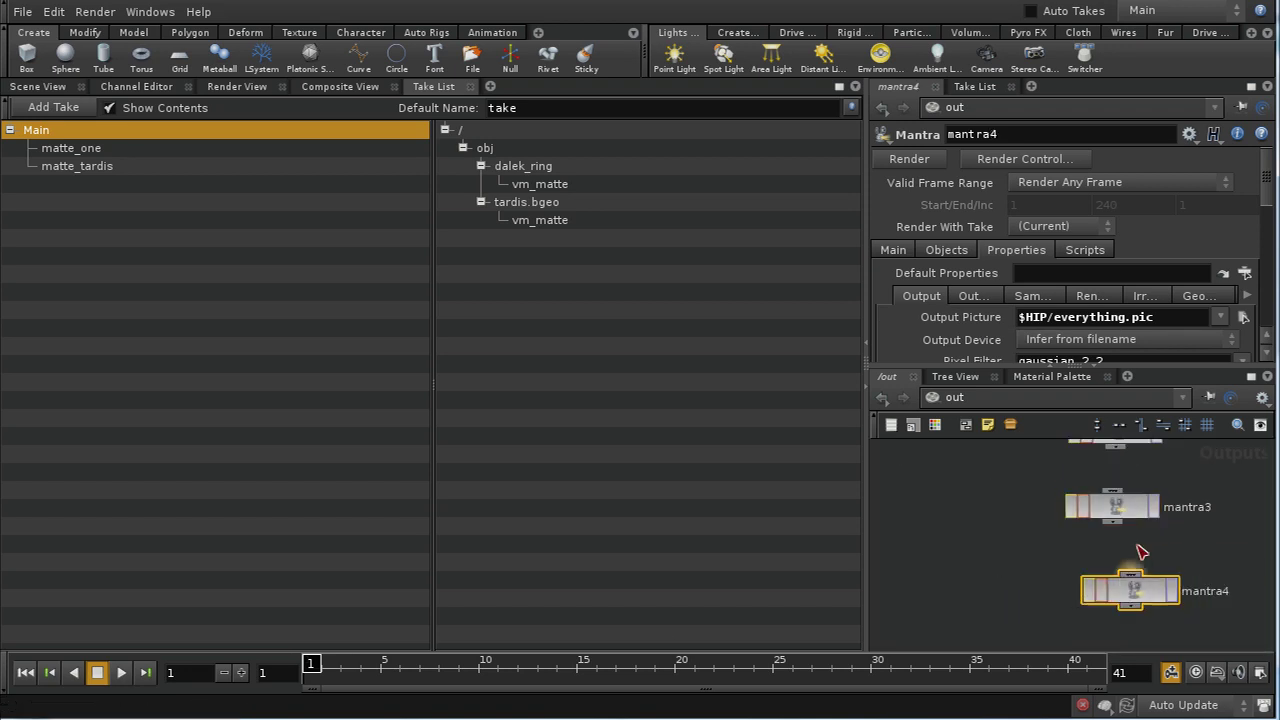
Set mantra4's output picture to $HIP/tardis.pic and rename the node mantra_tardis
left_click_drag(1128, 318, 1052, 318)
type("tardis")
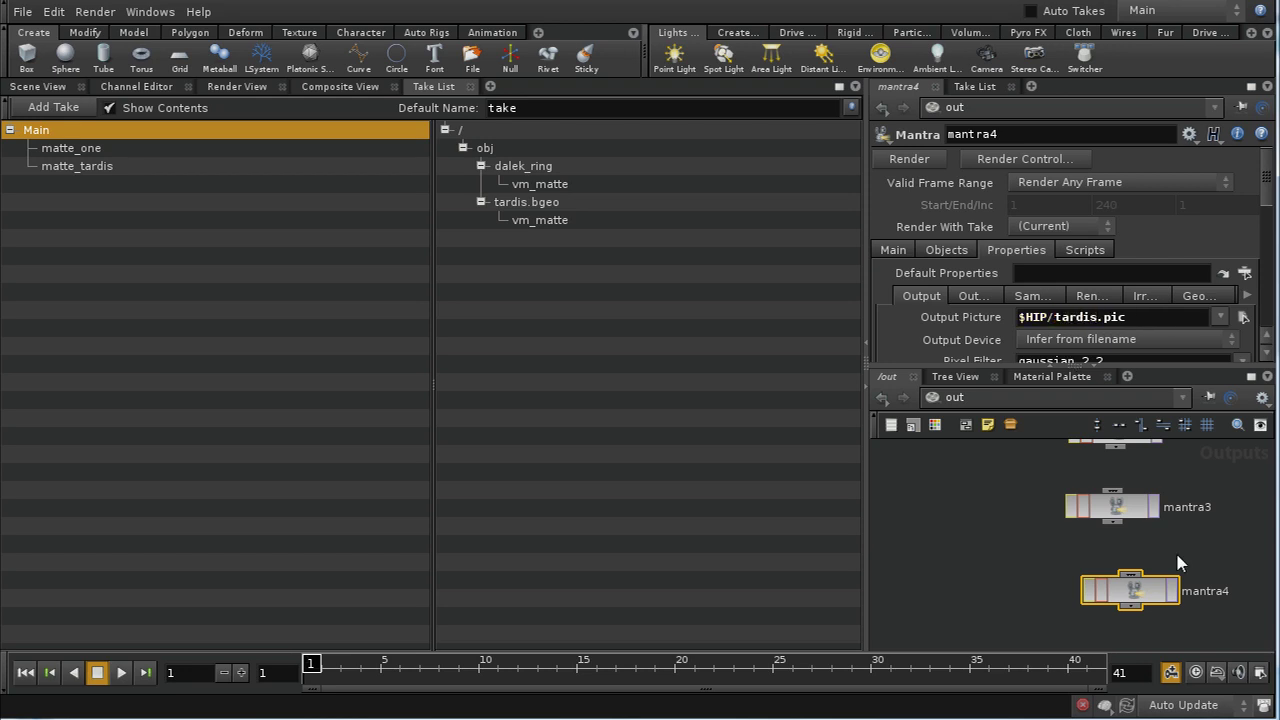
left_click_drag(1015, 134, 813, 140)
type("mantra_tardis")
key("Return")
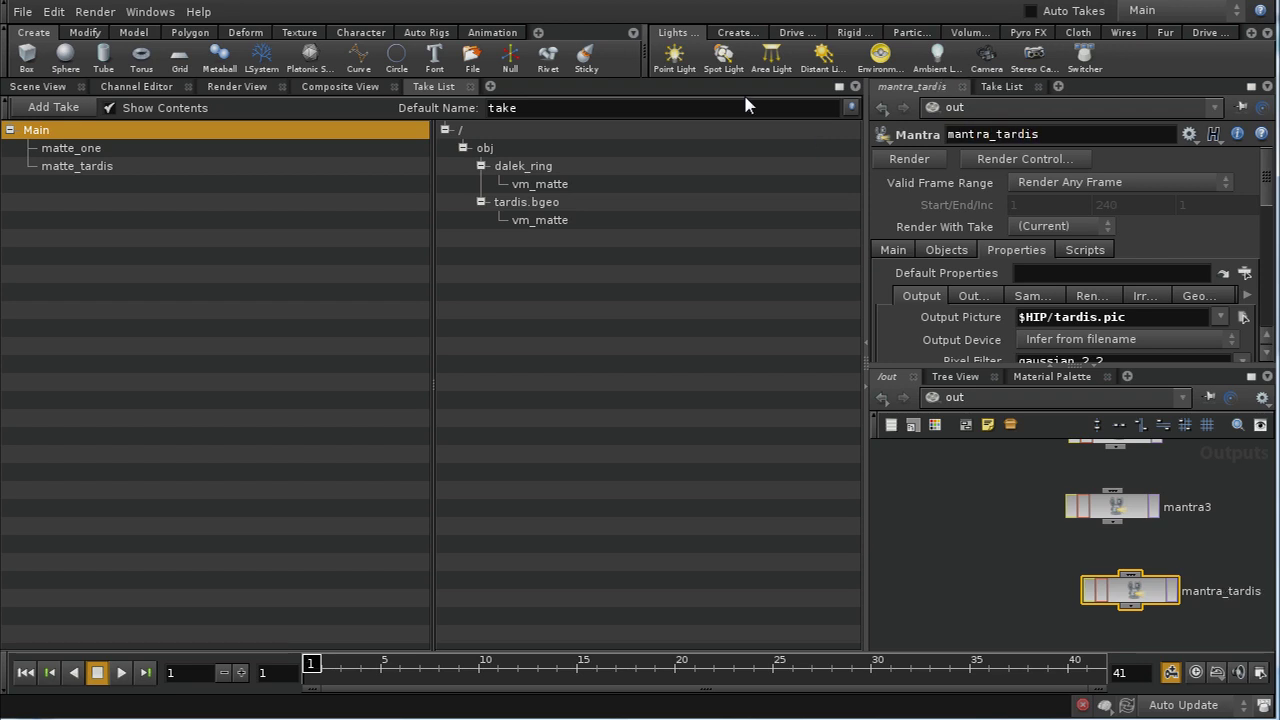
Restrict mantra_tardis's candidate objects to tardis.bgeo
left_click(950, 251)
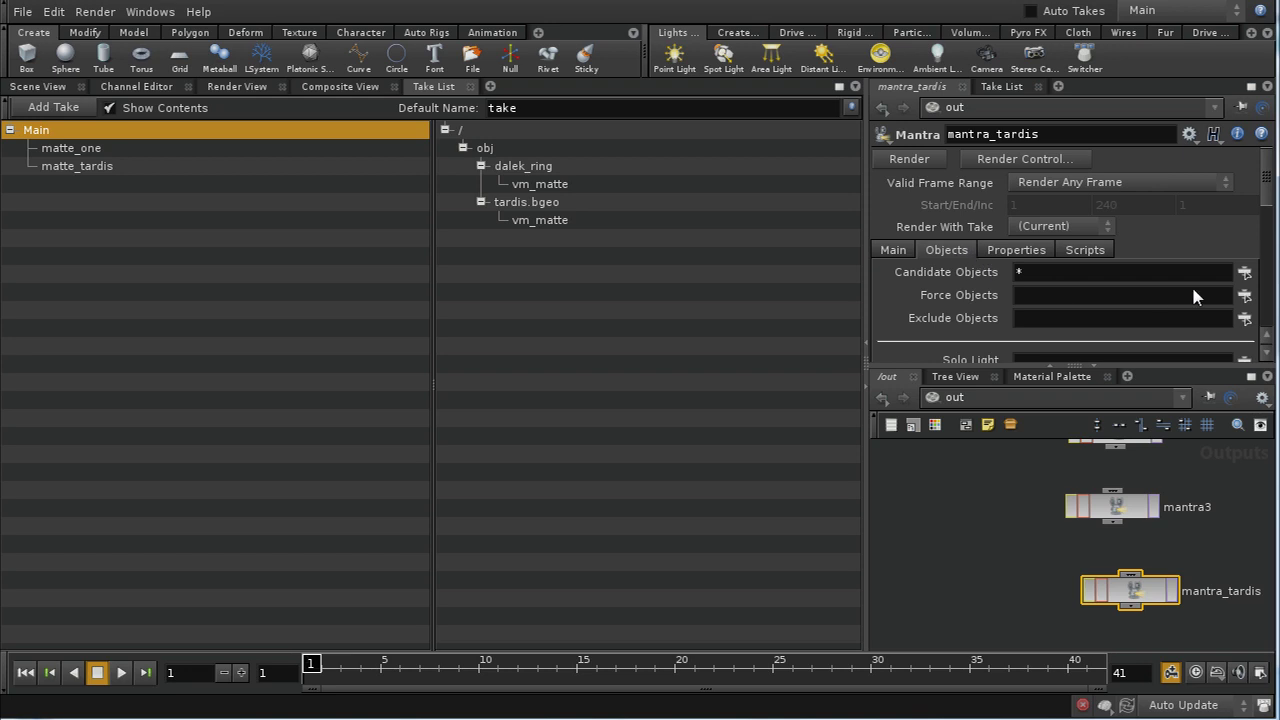
left_click(1244, 272)
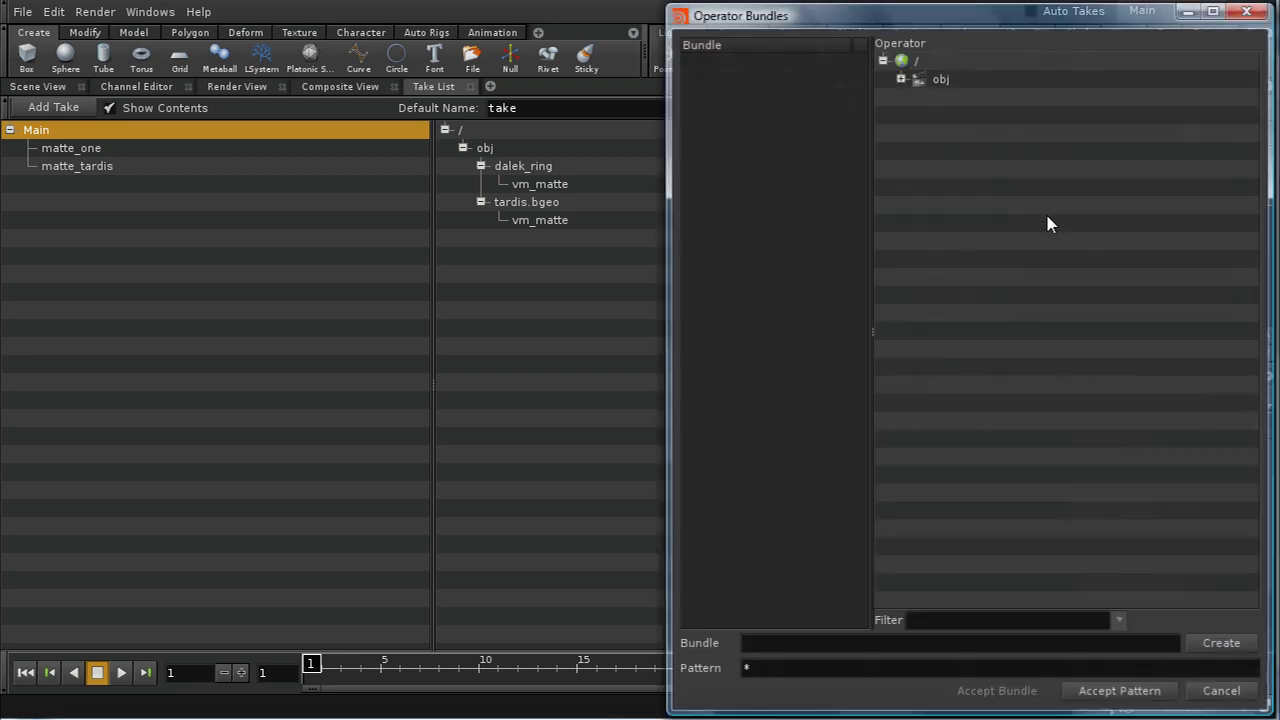
left_click(900, 79)
left_click(988, 138)
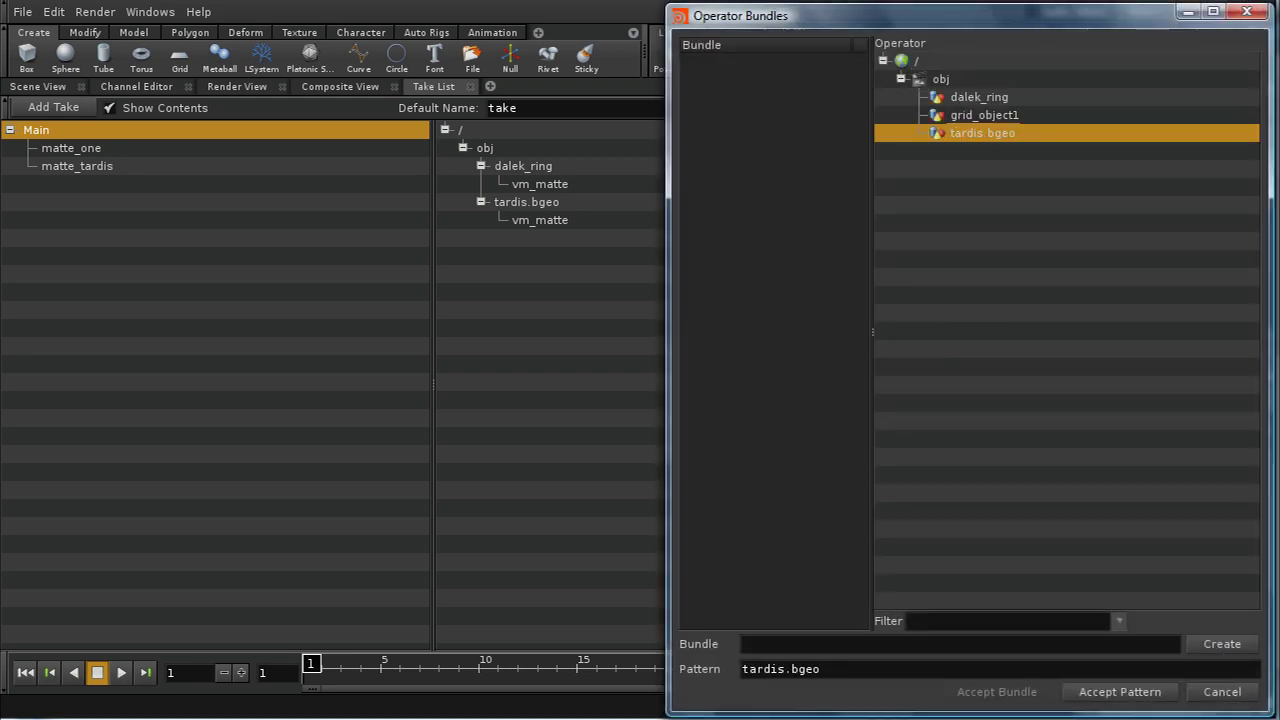
left_click(1120, 692)
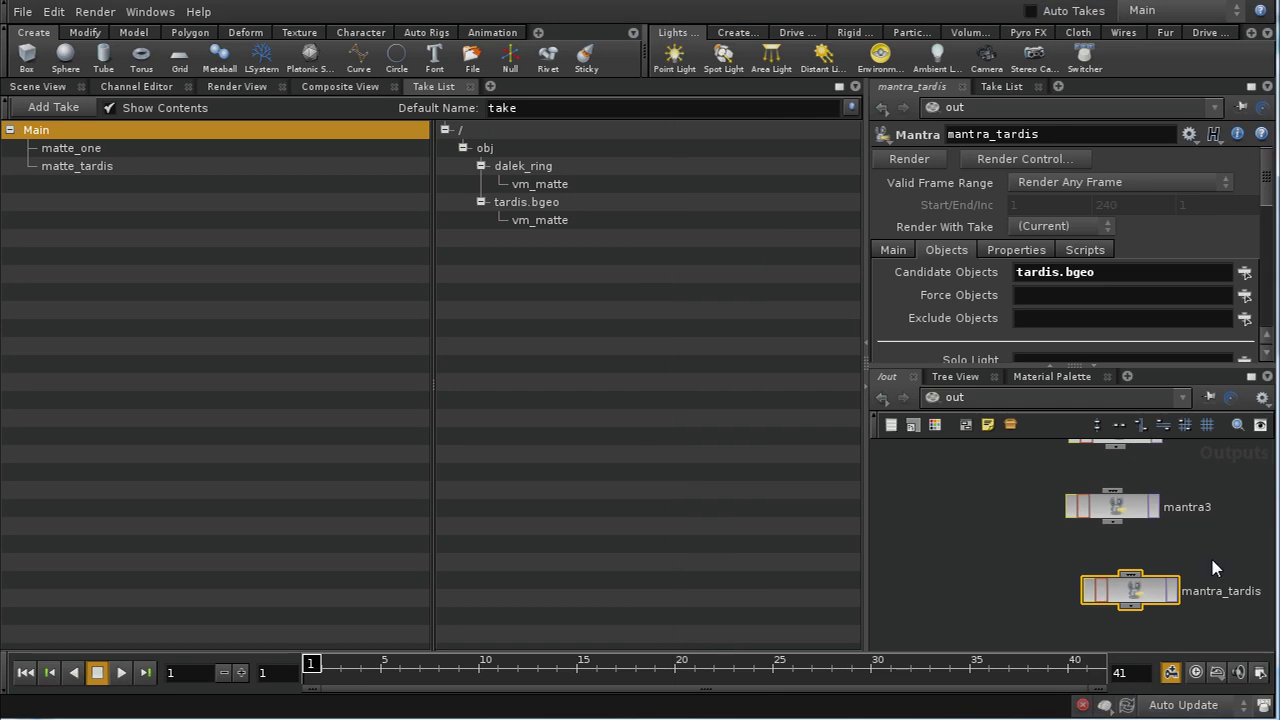
Duplicate mantra_tardis, place the copy below it and rename the copy mantra_daleks
left_click_drag(1130, 590, 1118, 588)
key("ctrl+c")
key("ctrl+v")
left_click(1123, 648)
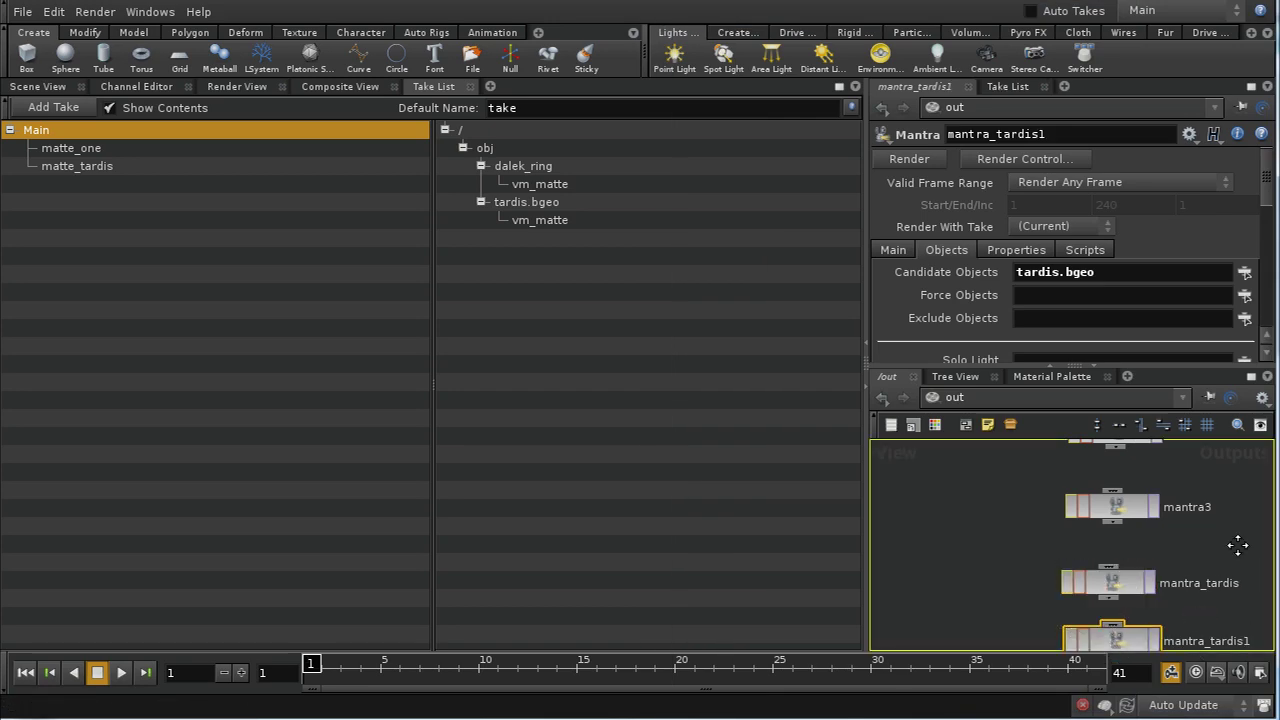
middle_click_drag(1255, 572, 1234, 509)
left_click_drag(1108, 592, 1121, 597)
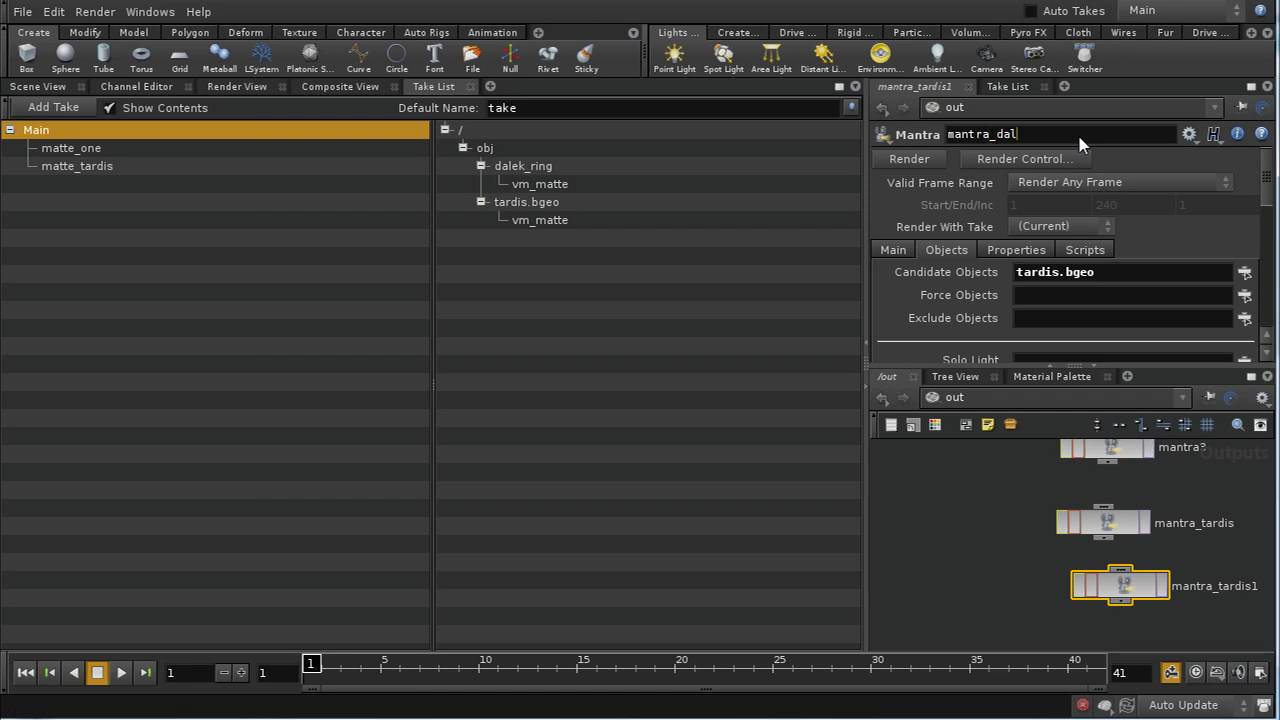
type("eks")
key("Return")
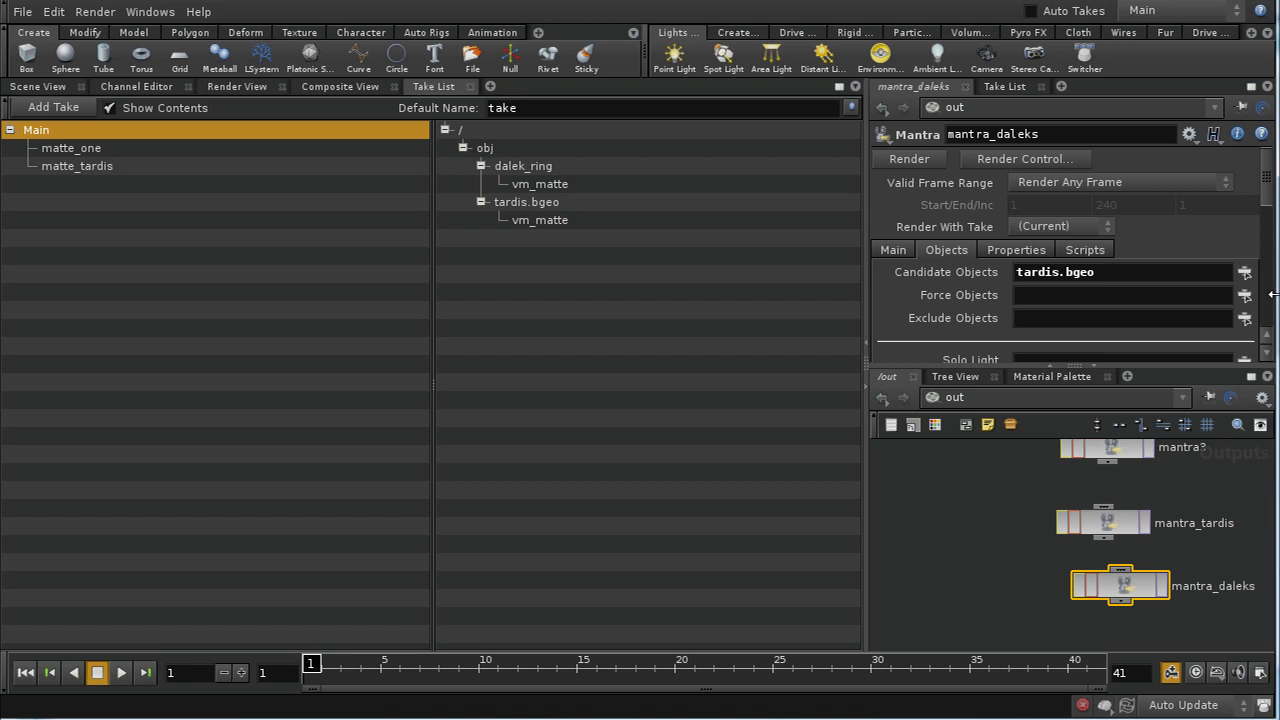
Set mantra_daleks's candidate objects to dalek_ring and grid_object1
left_click(1244, 272)
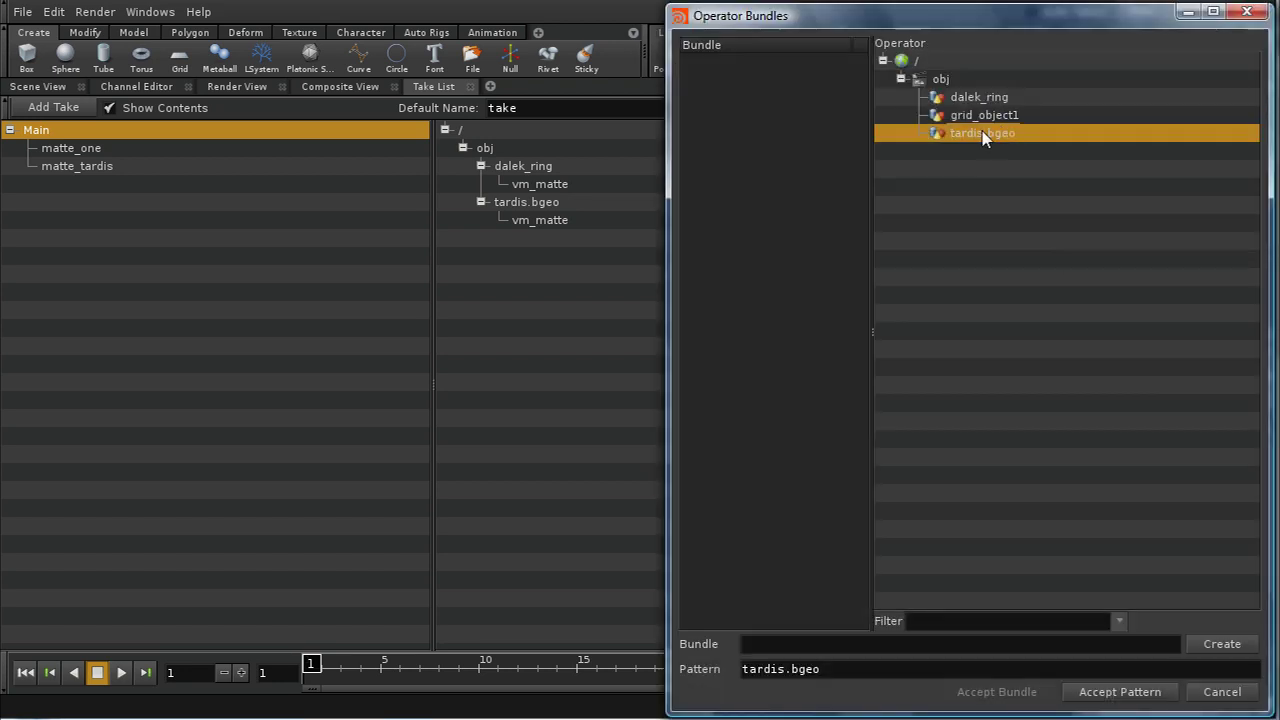
left_click(979, 97)
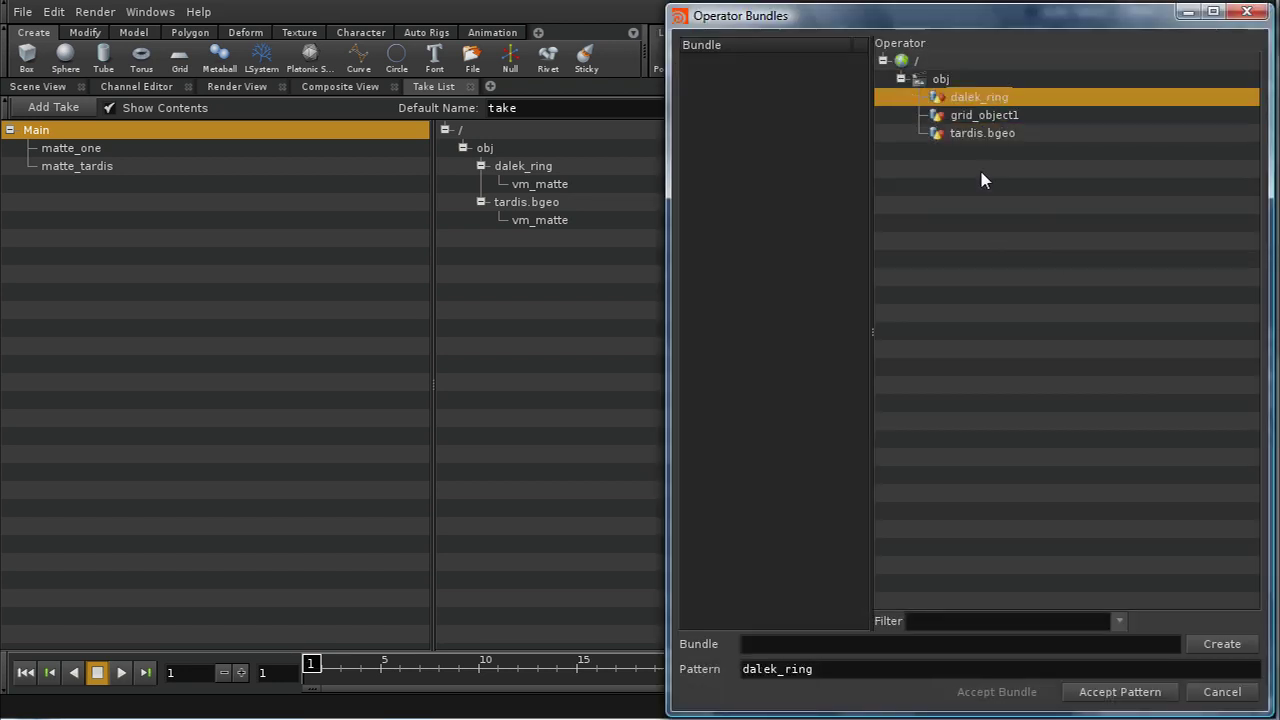
left_click(985, 116, "ctrl")
left_click(1106, 693)
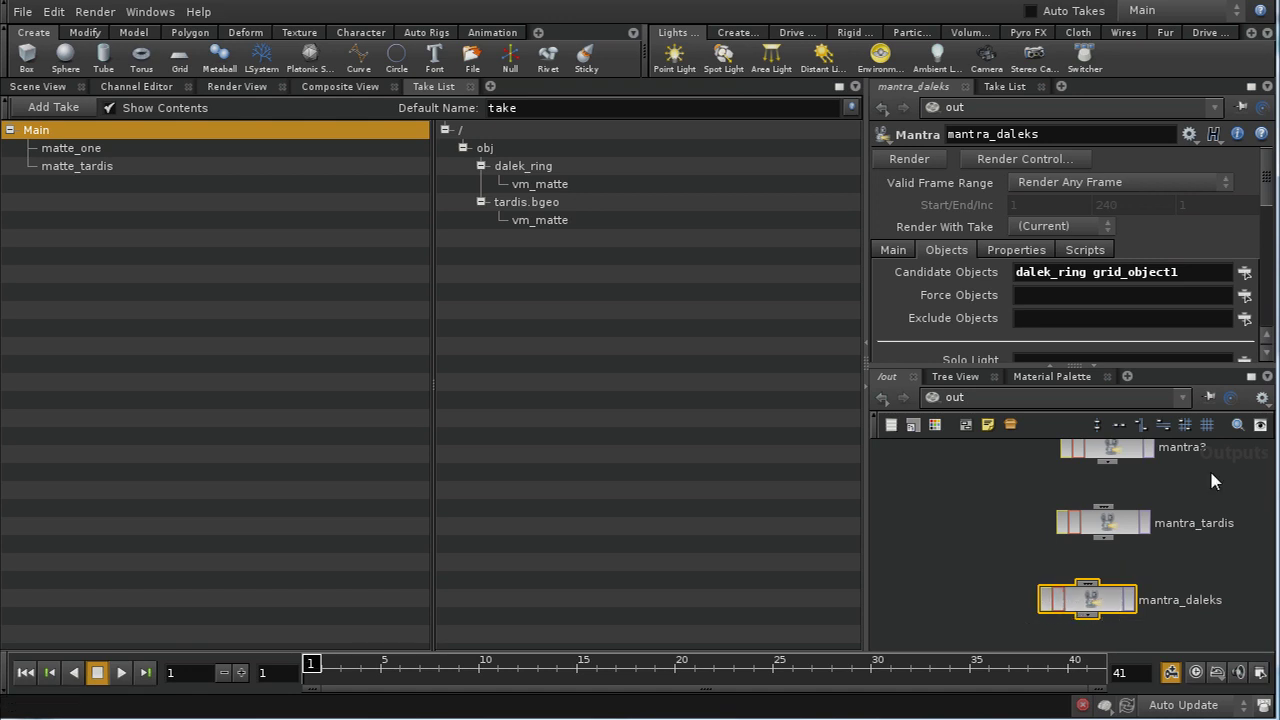
Change mantra_daleks's output picture to $HIP/daleks.pic
left_click(1040, 251)
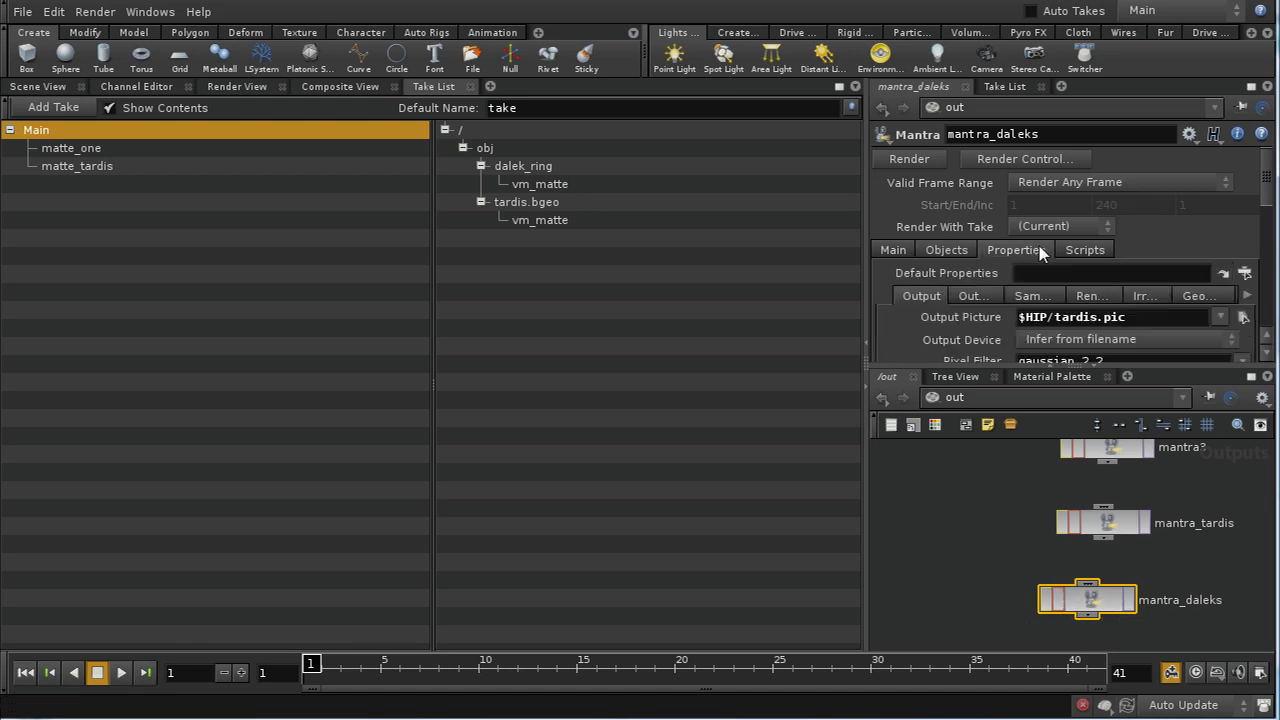
left_click(1100, 318)
key("BackSpace")
key("BackSpace")
key("BackSpace")
key("BackSpace")
key("BackSpace")
key("BackSpace")
type("daleks")
Wire mantra2, mantra3, mantra_tardis and mantra_daleks in sequence into one render chain
left_click_drag(1107, 462, 1088, 586)
middle_click_drag(1088, 586, 1143, 604)
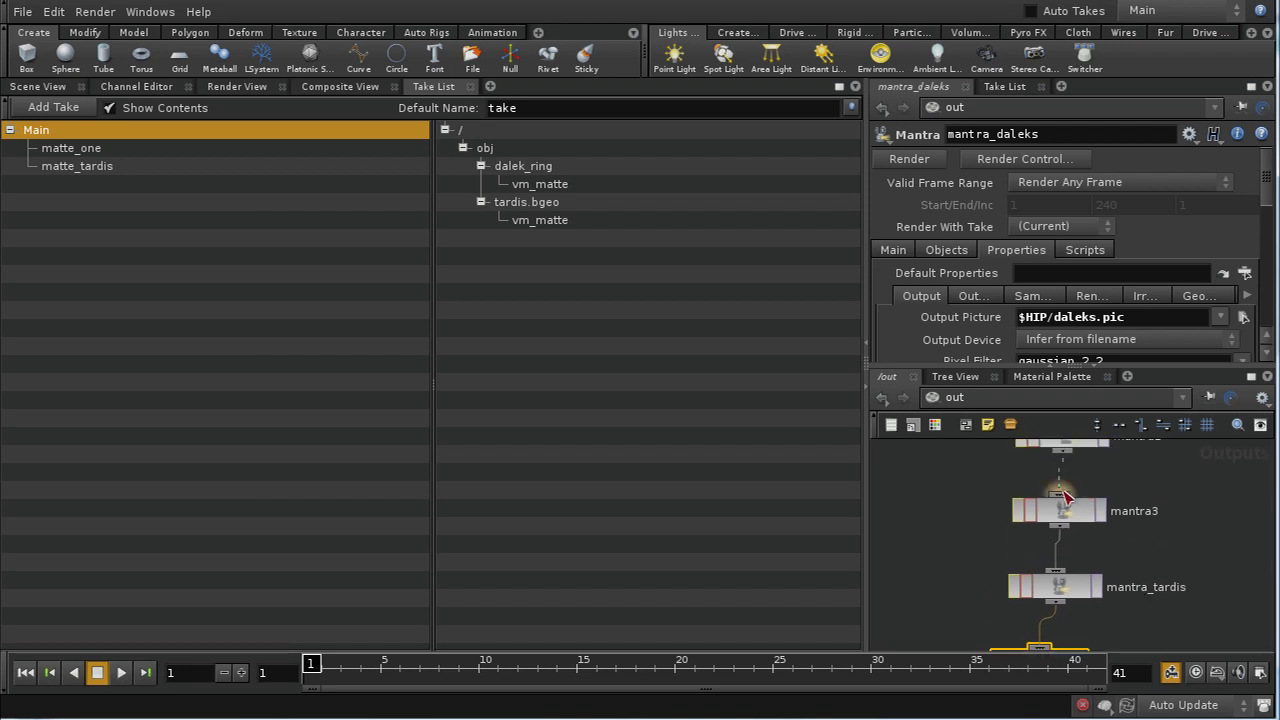
Rename the mantra3 node mantra_everythjng
left_click(1073, 515)
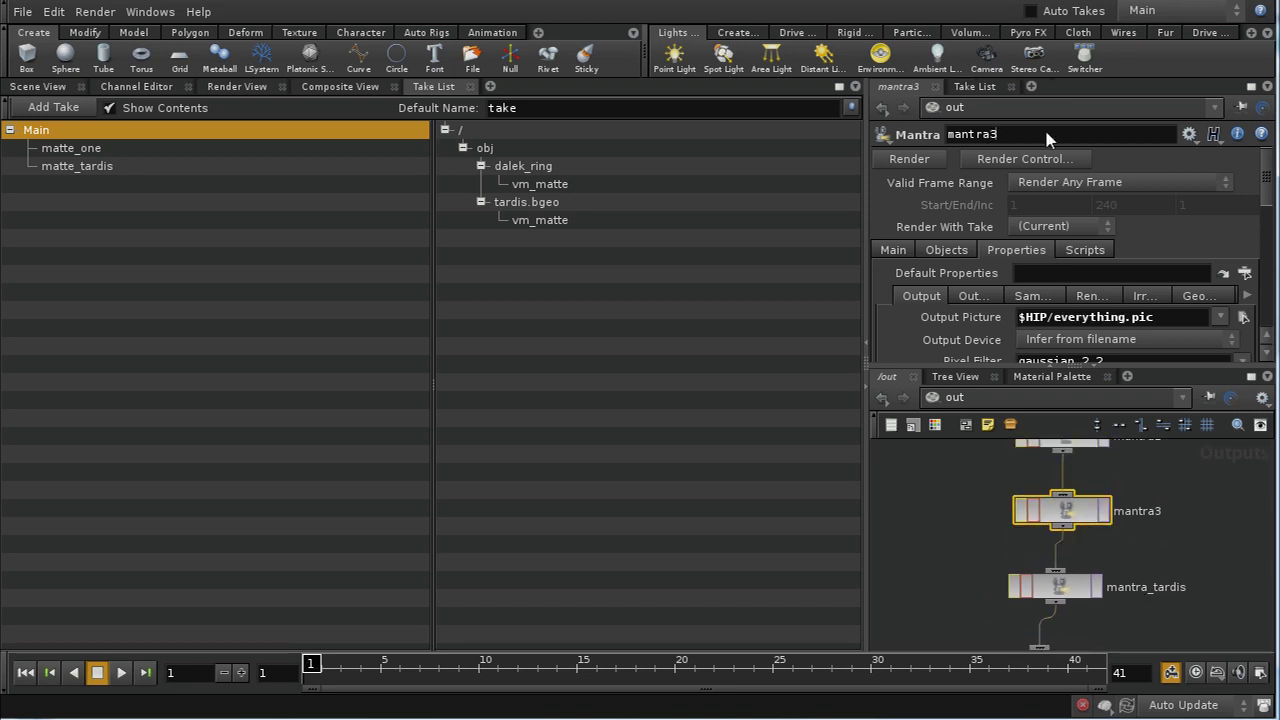
key("BackSpace")
type("_vev")
key("BackSpace")
key("BackSpace")
type("ever")
type("ythi")
type("ng")
key("Return")
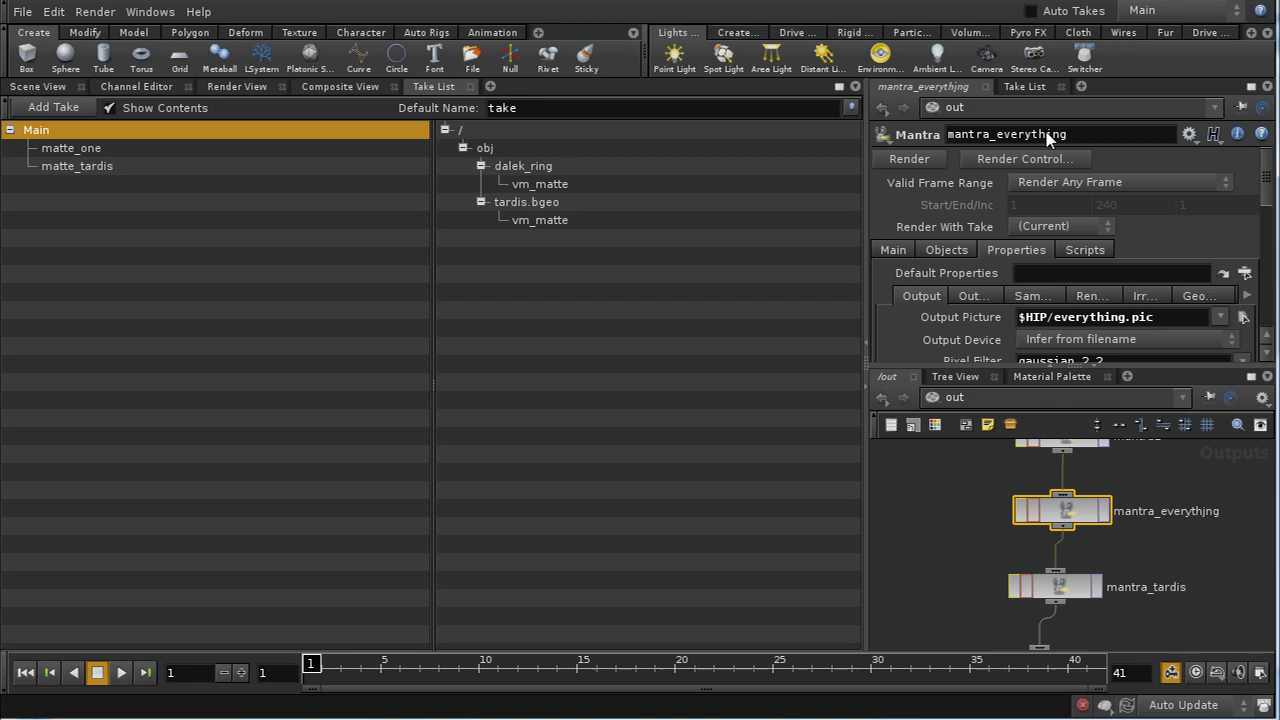
Render mantra_daleks together with all its input nodes, keeping the node range and output settings
middle_click_drag(1123, 593, 1113, 480)
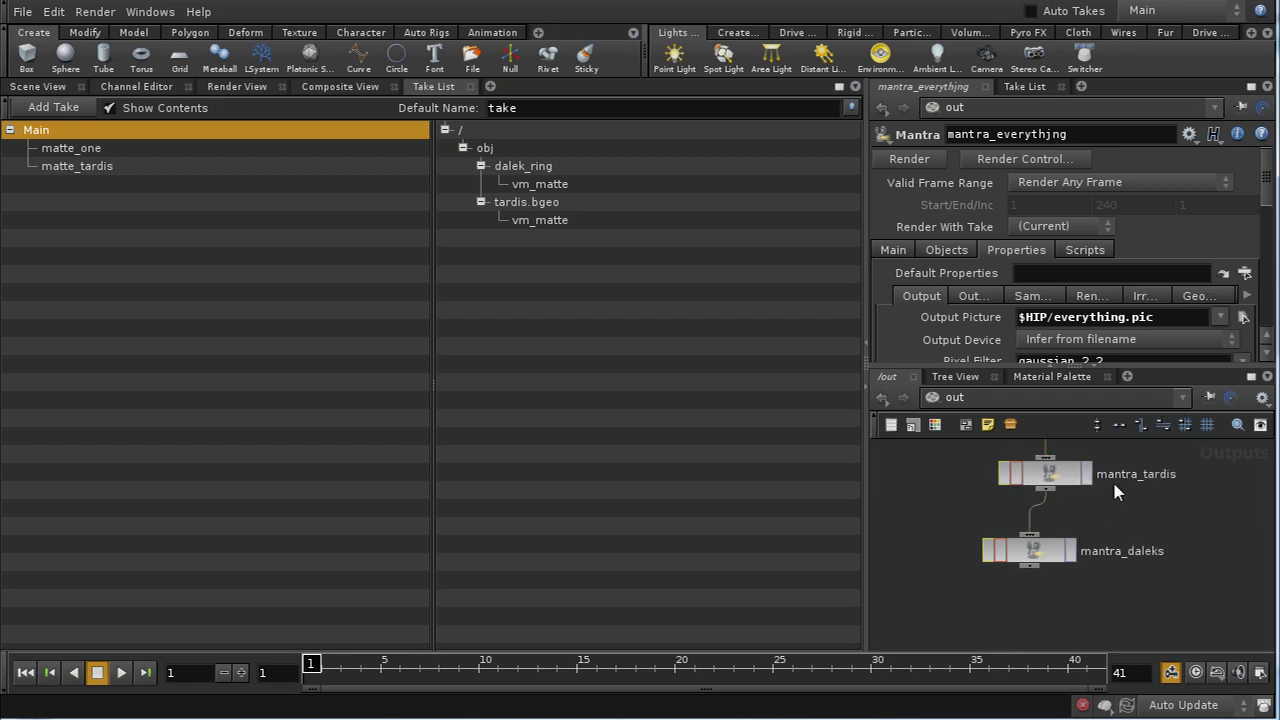
left_click(1072, 553)
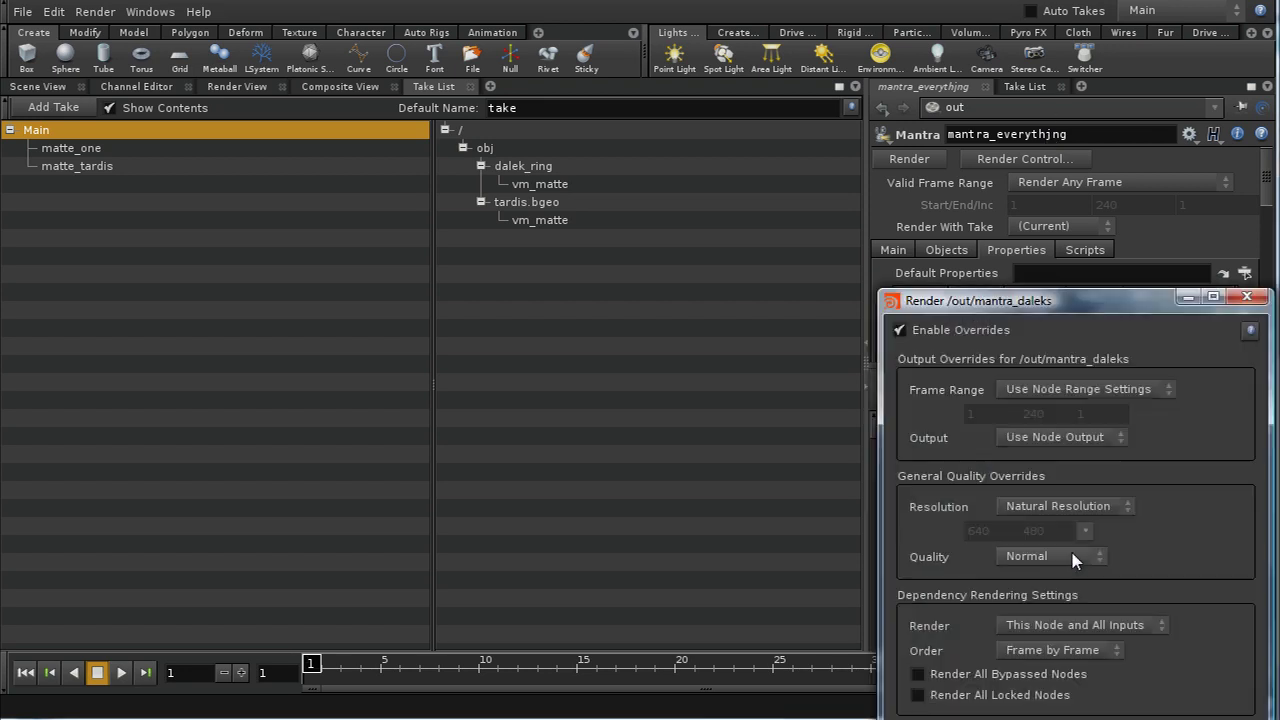
key("Return")
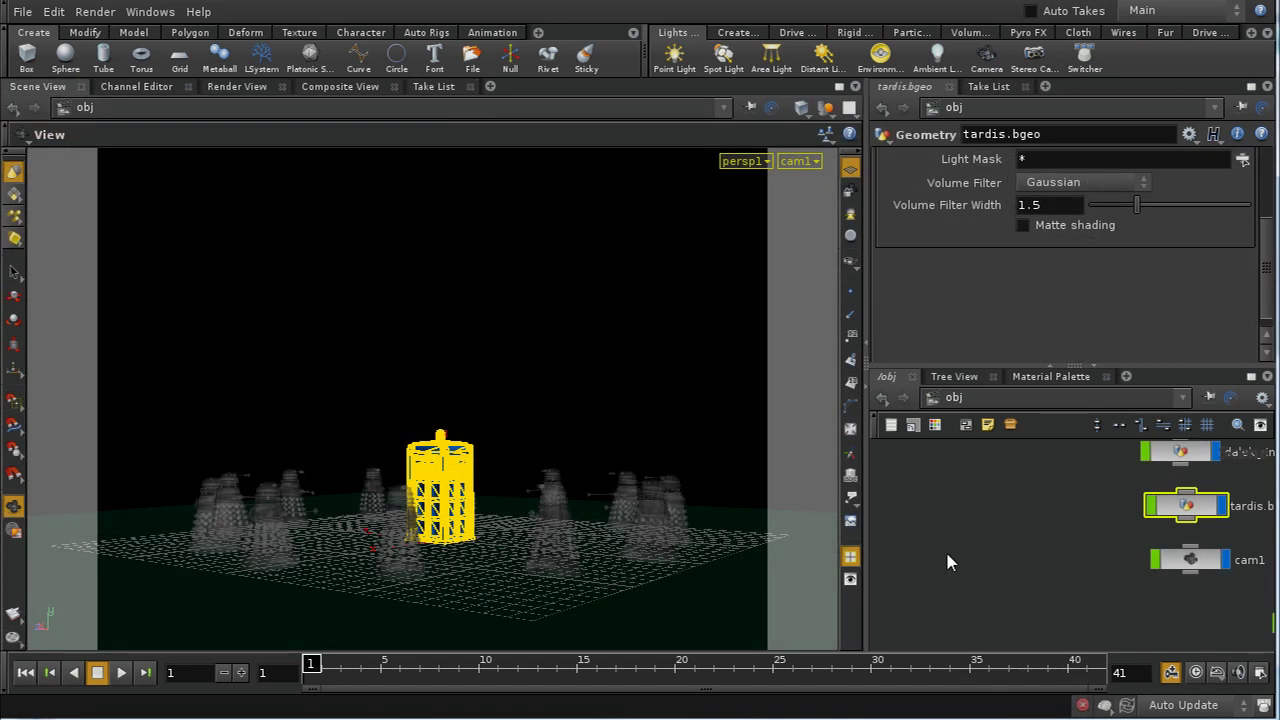
Deselect tardis.bgeo in the obj network
scroll(797, 534, "down", 1)
left_click(989, 550)
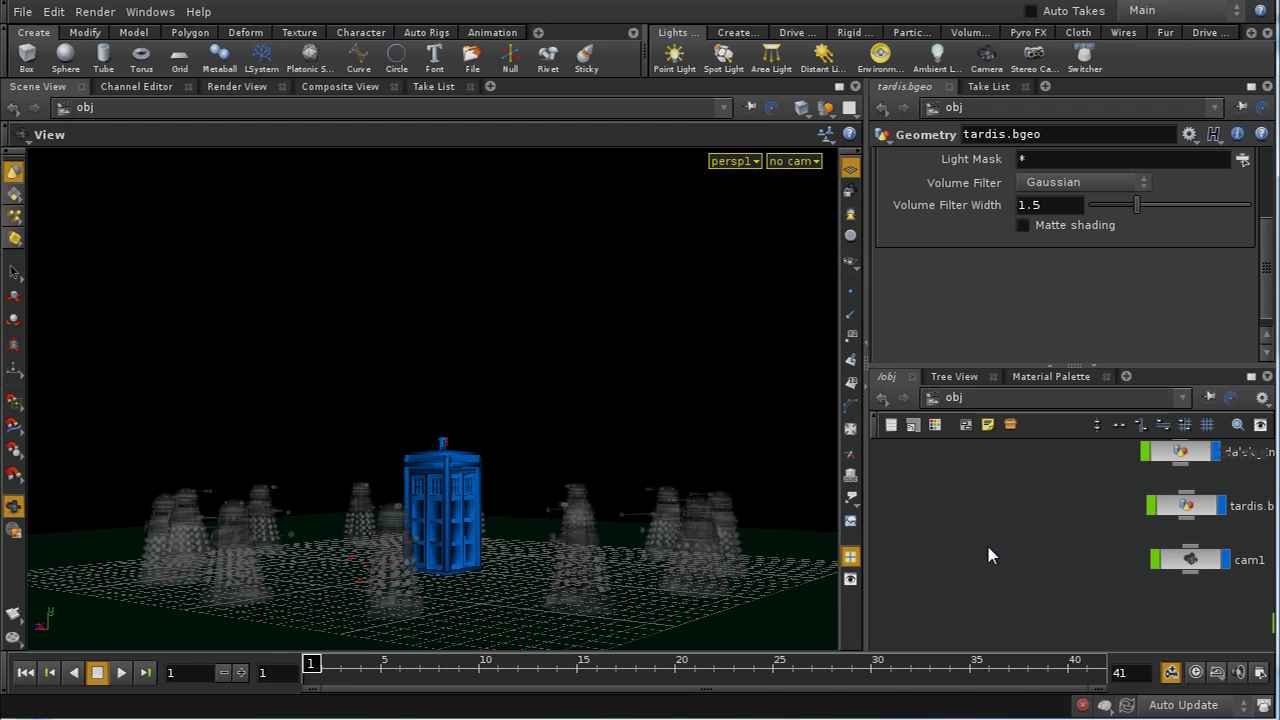
middle_click_drag(987, 553, 1017, 560)
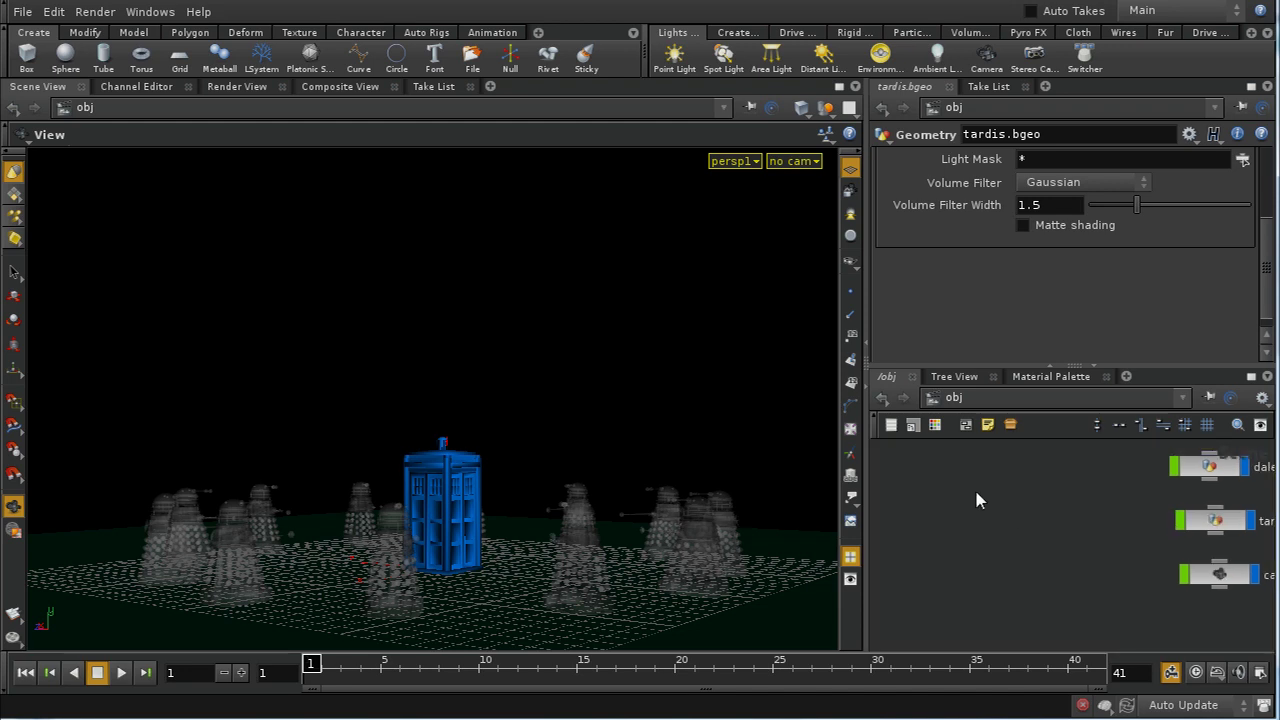
Try placing a COP2 Network node in the obj network, return to obj, and delete that node
key("Tab")
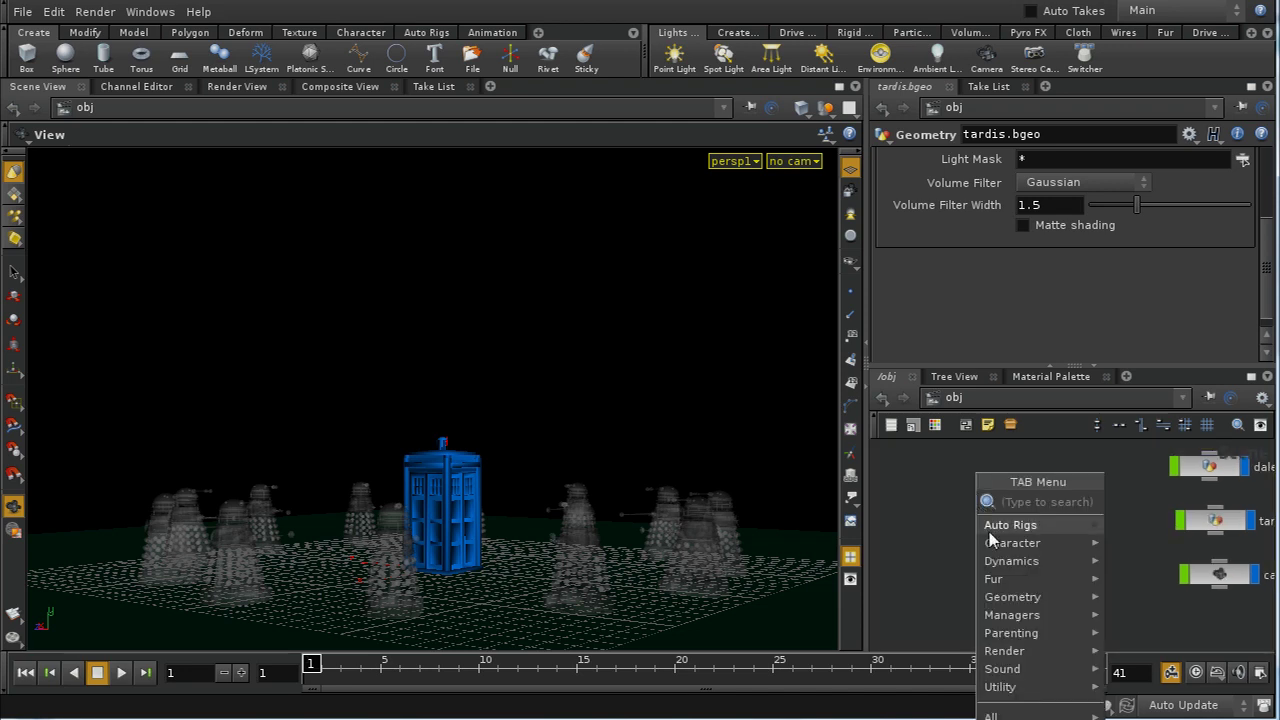
mouse_move(1002, 620)
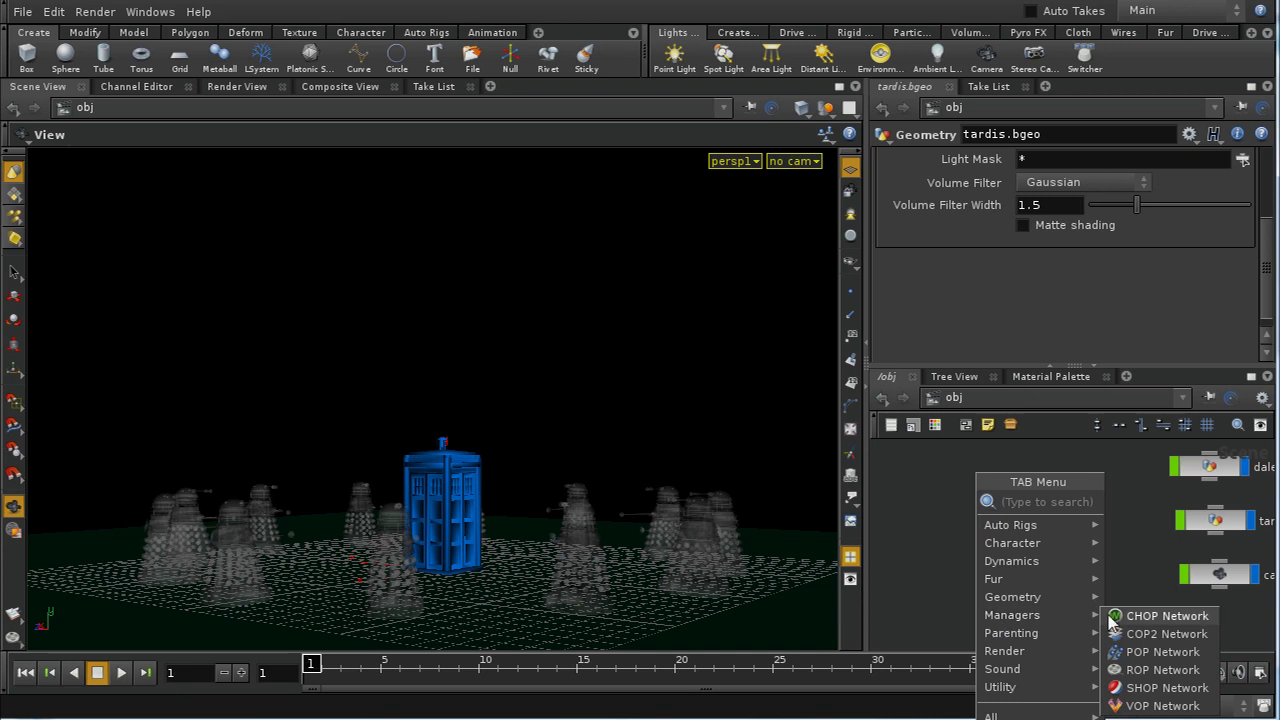
left_click(1131, 636)
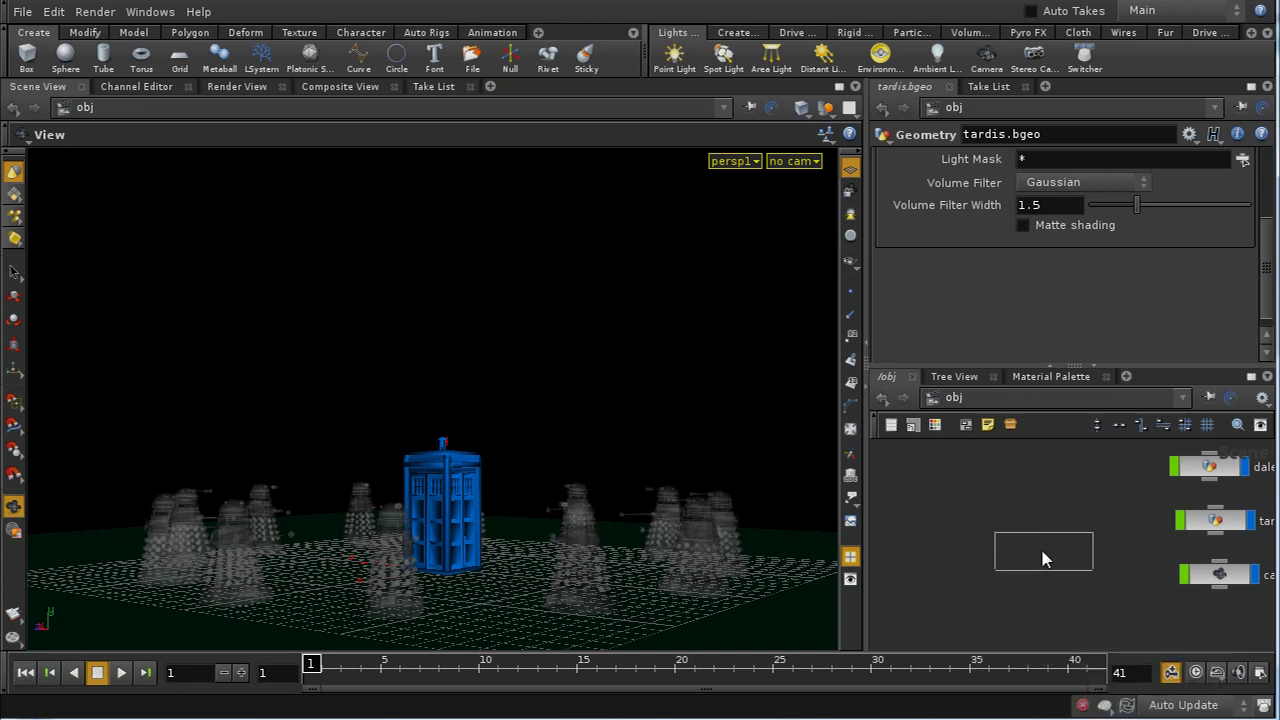
left_click(1042, 553)
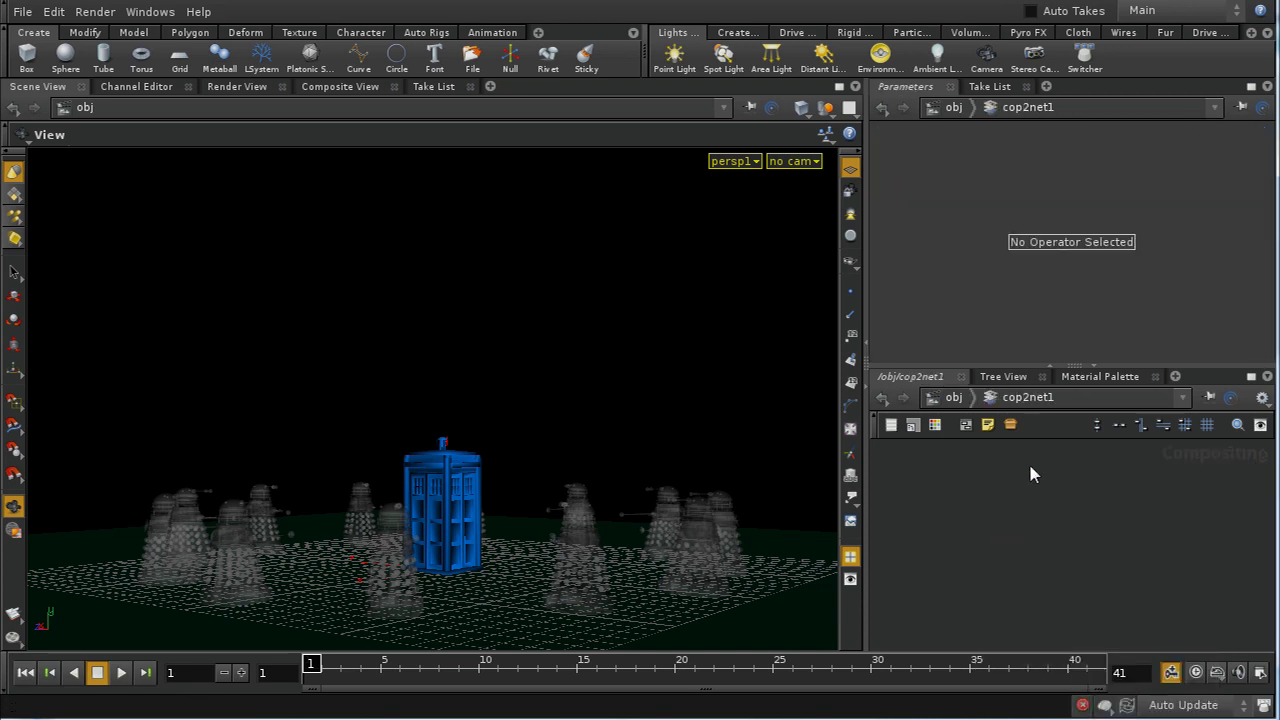
left_click(955, 399)
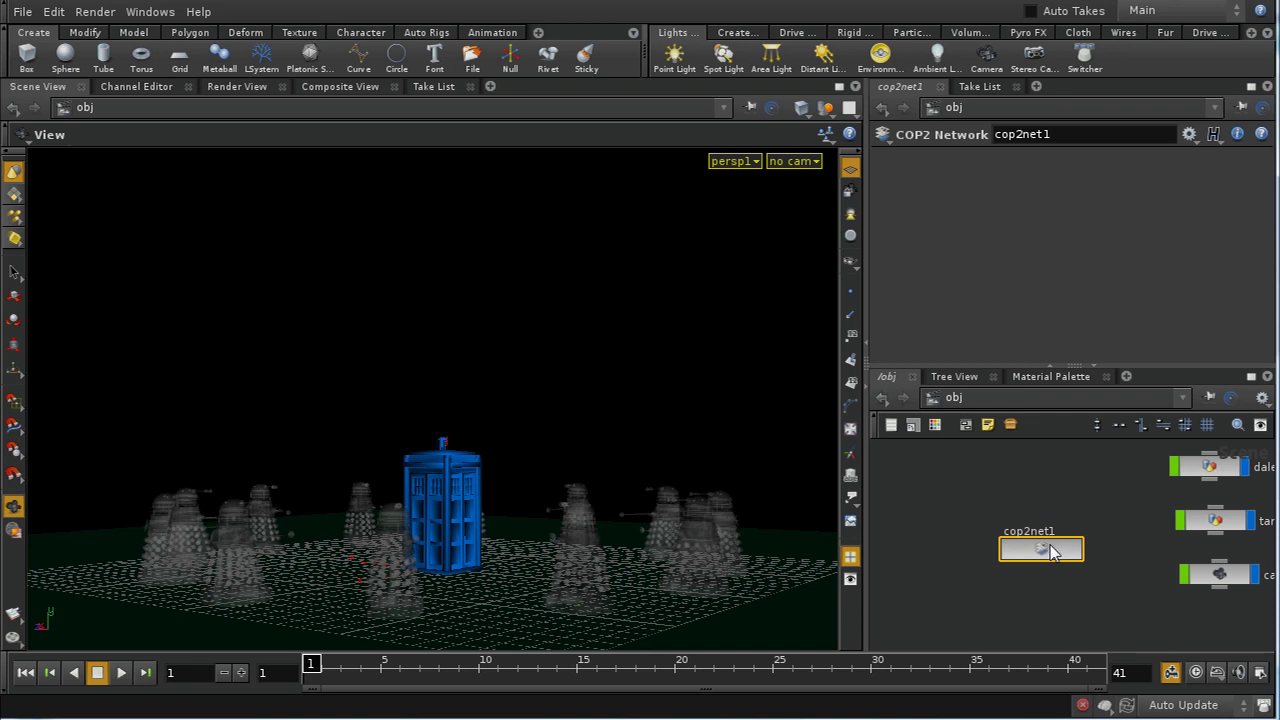
key("Delete")
Switch to the img network, enter comp1, and show it in the Composite View
left_click(958, 398)
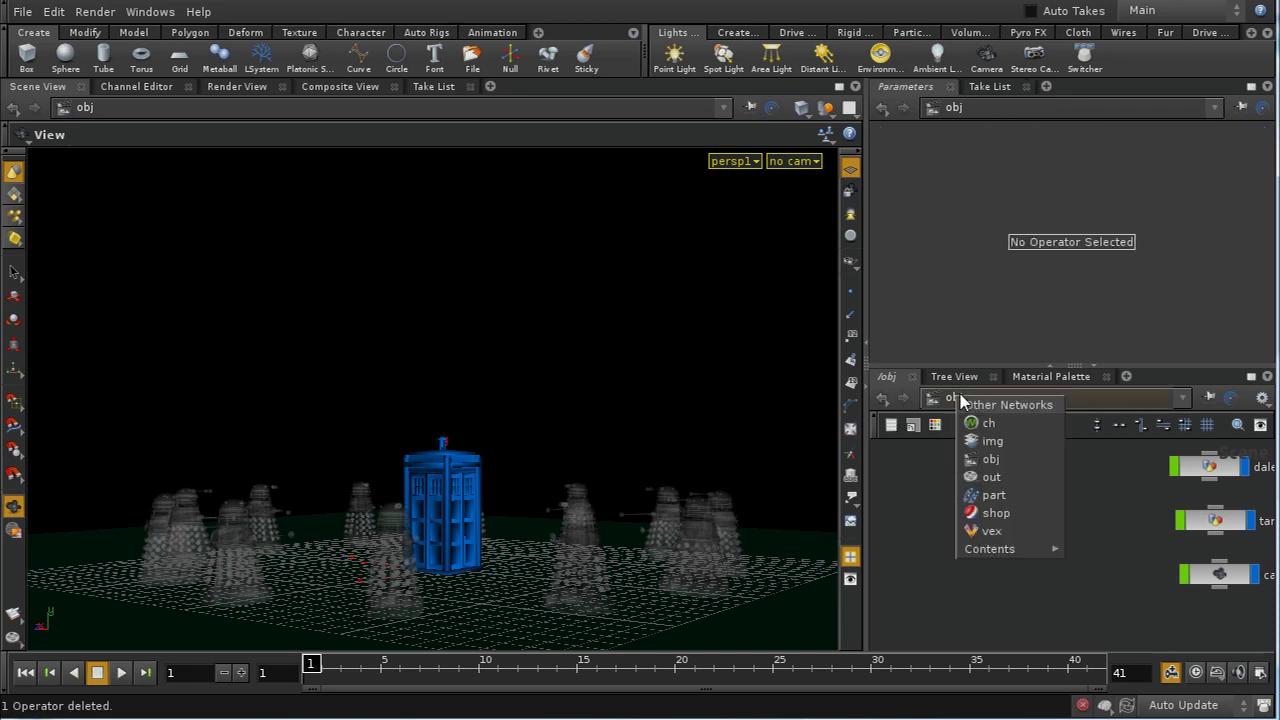
left_click(998, 443)
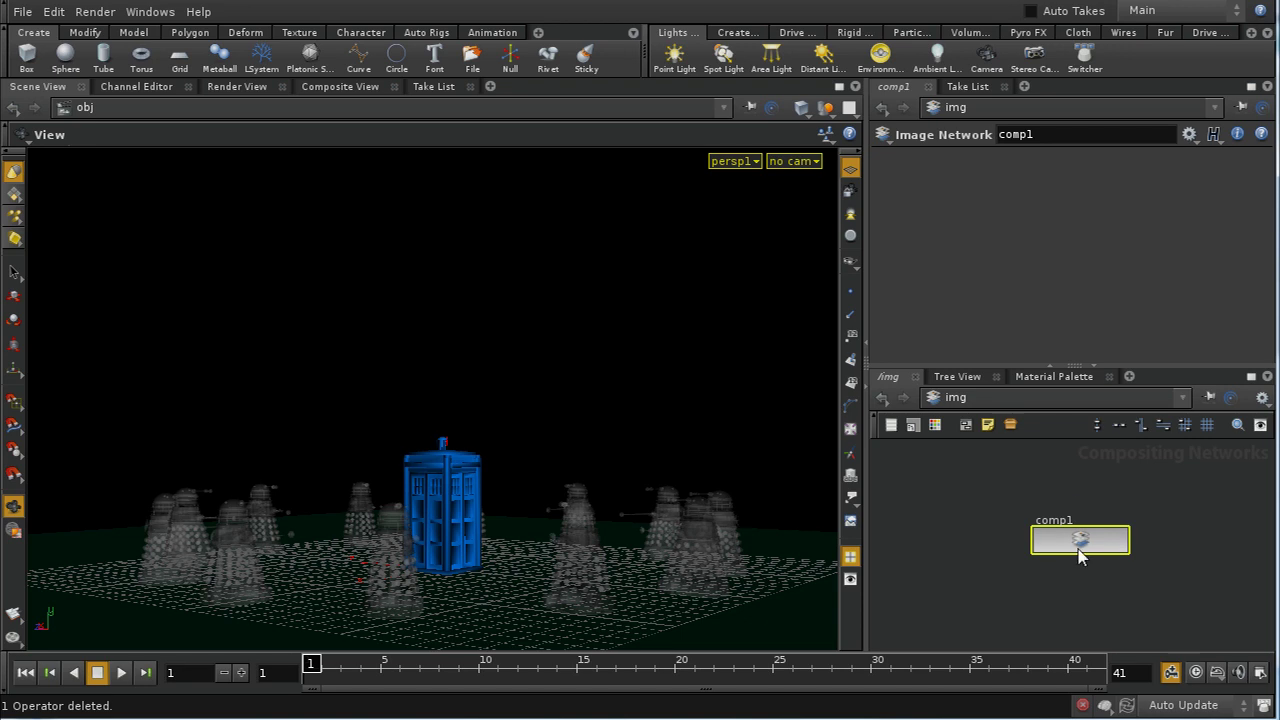
left_click_drag(1078, 546, 1048, 545)
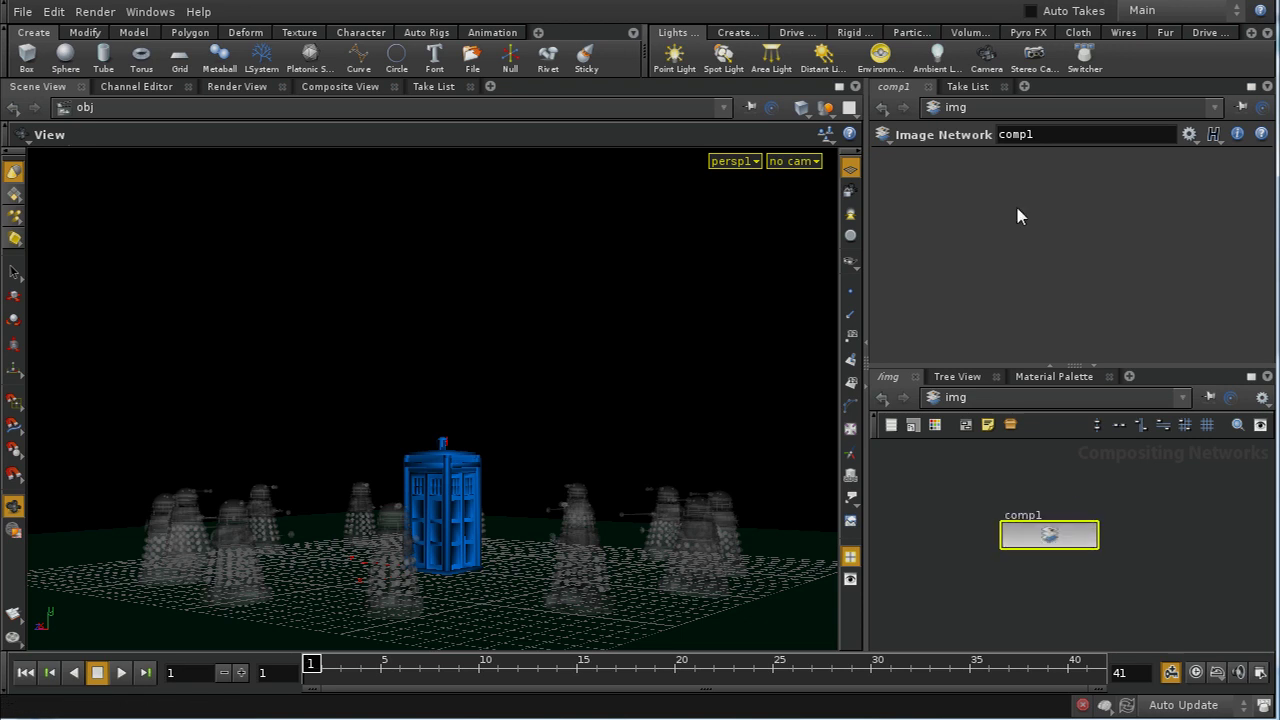
double_click(1076, 545)
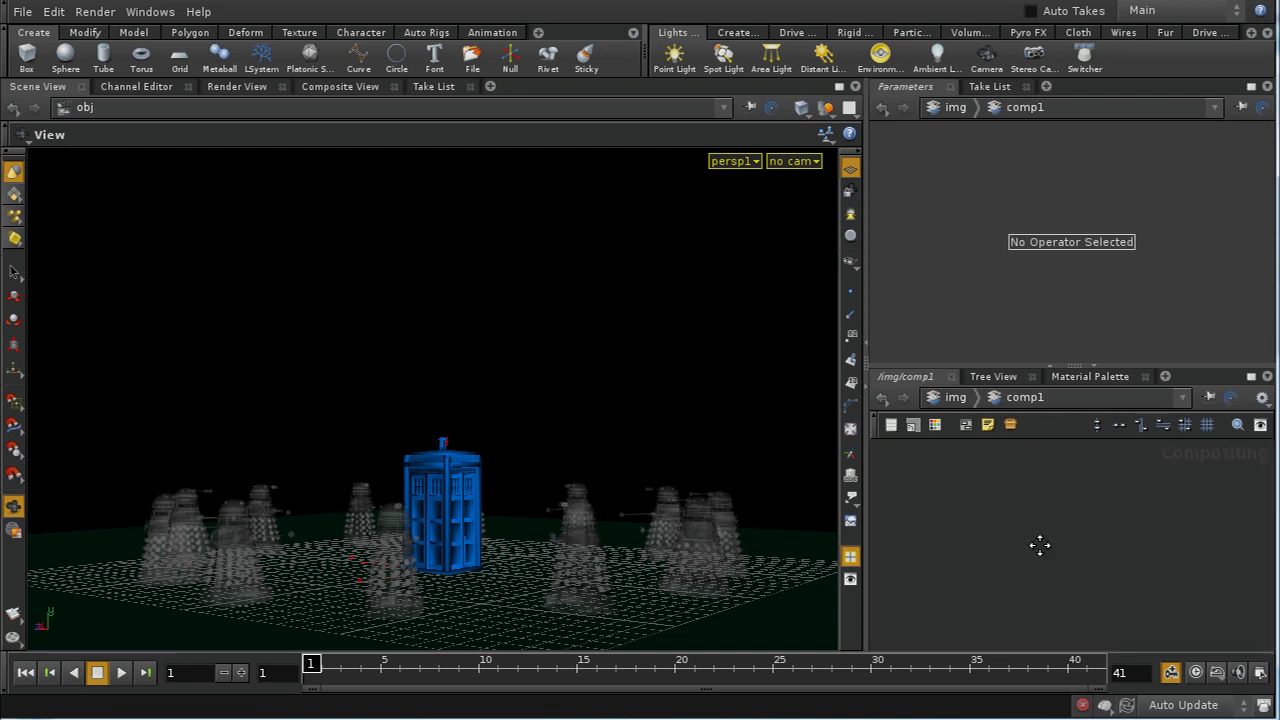
left_click(340, 87)
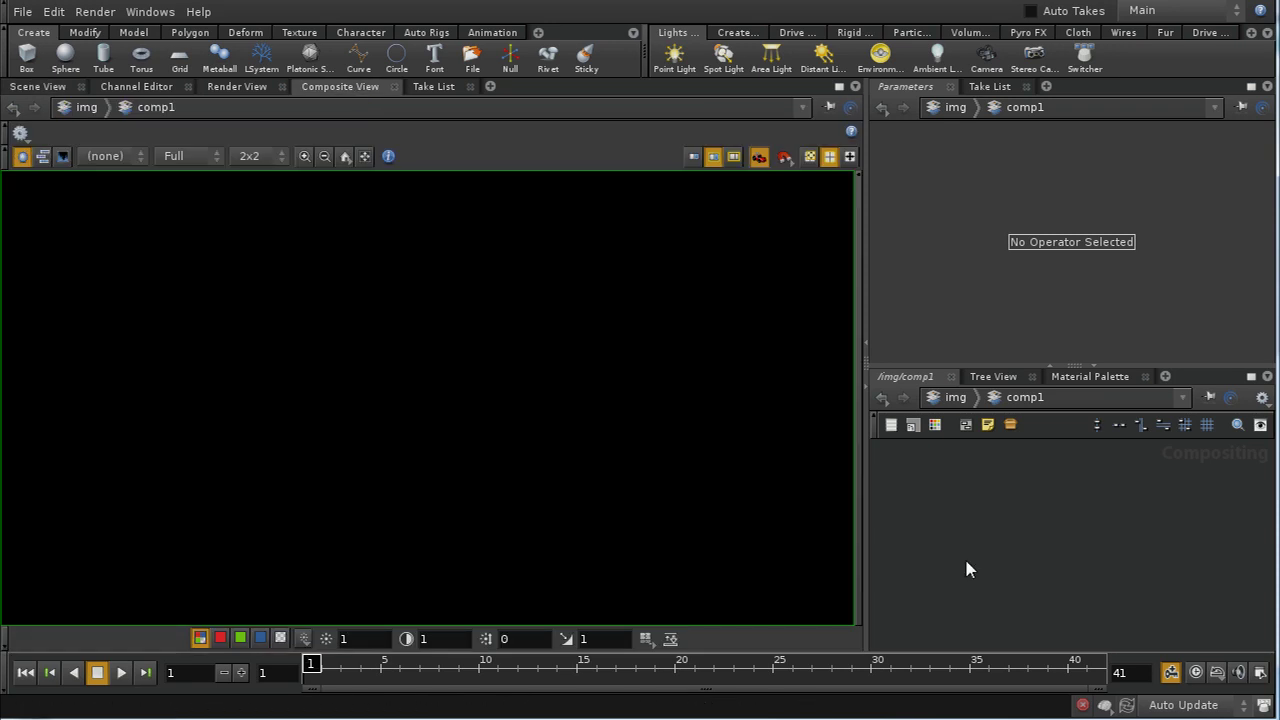
Add a Color node to the comp1 compositing network
middle_click_drag(1042, 533, 1014, 528)
key("Tab")
mouse_move(1040, 490)
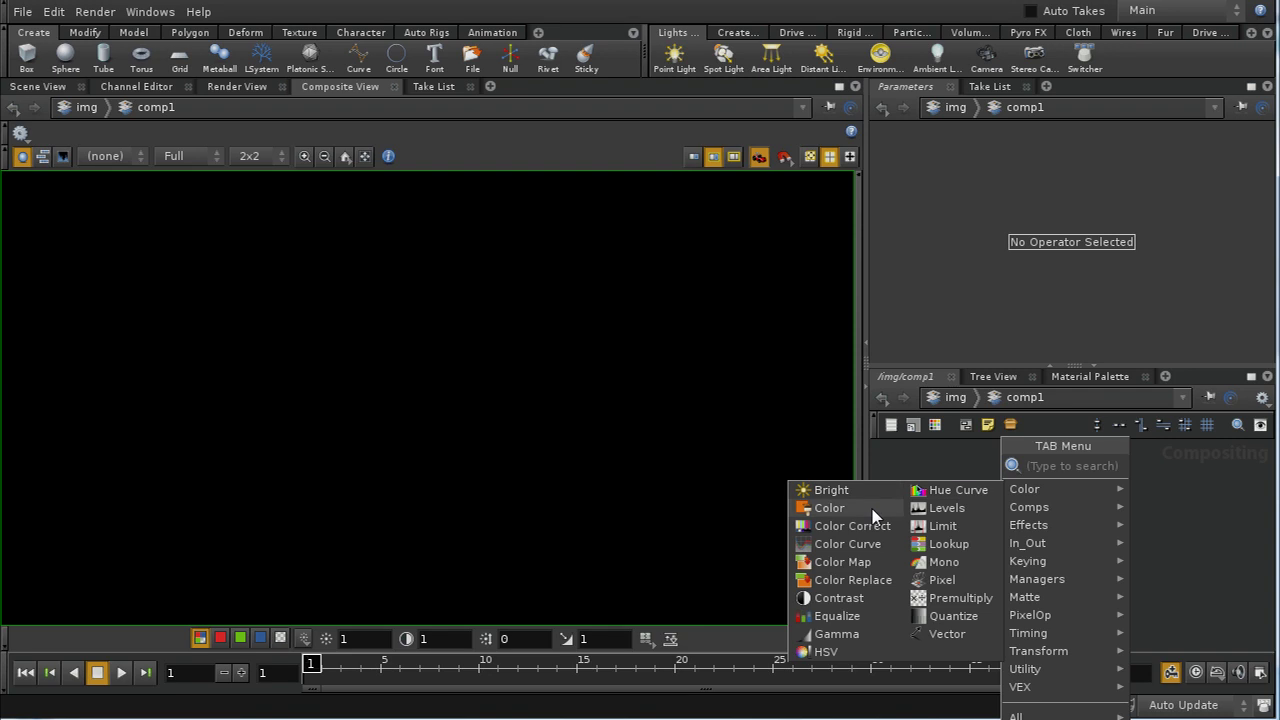
left_click(872, 514)
left_click(1043, 508)
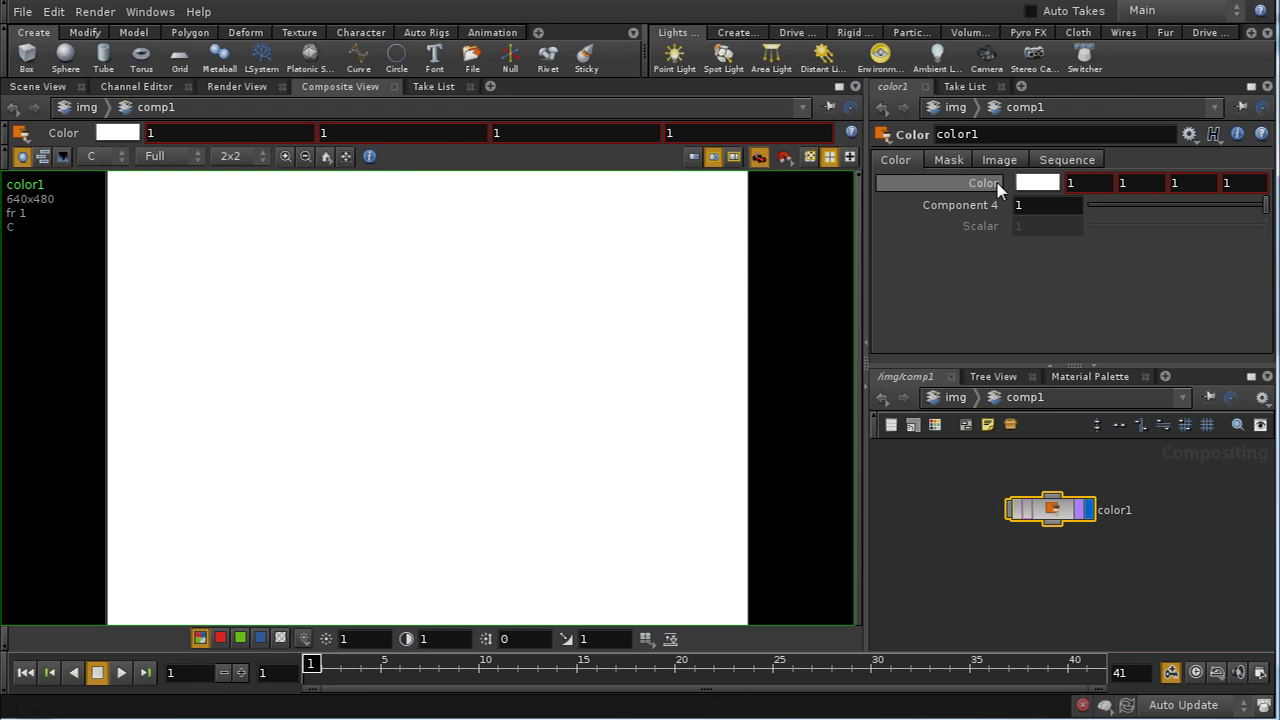
Set the Color node's color to the red swatch 0.9, 0, 0 and close the color chooser
left_click(1036, 186)
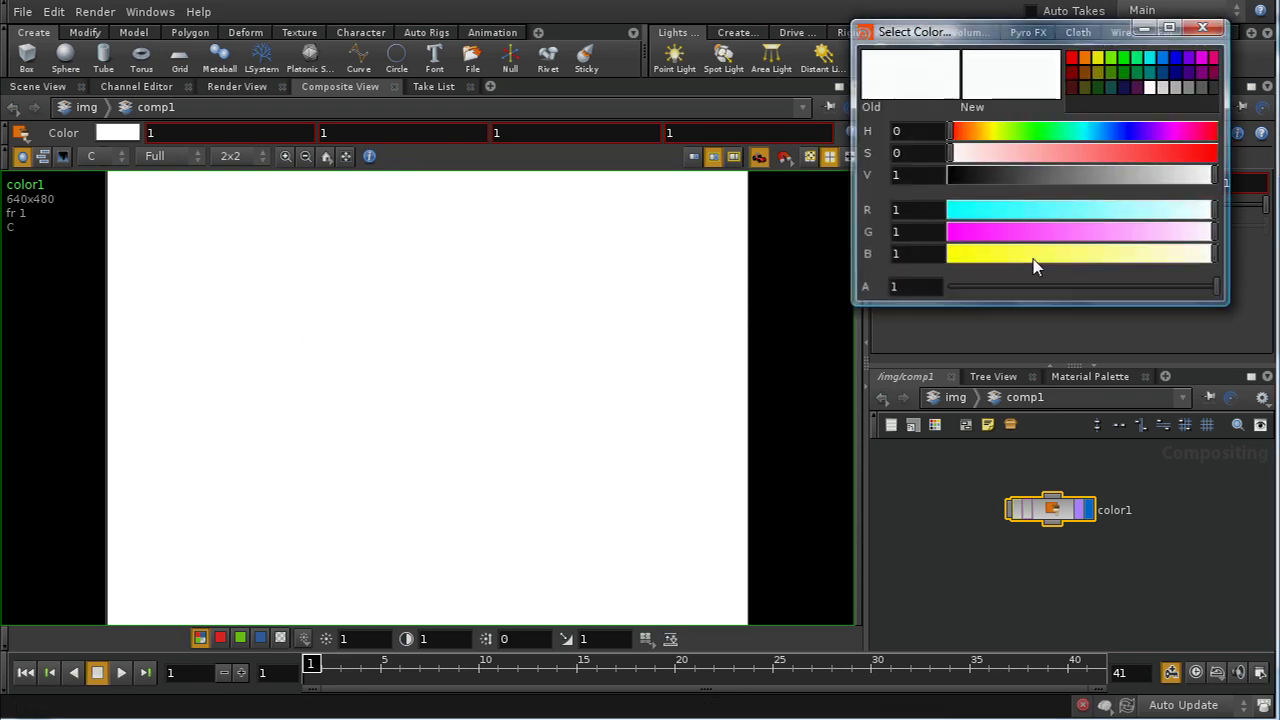
left_click(1072, 60)
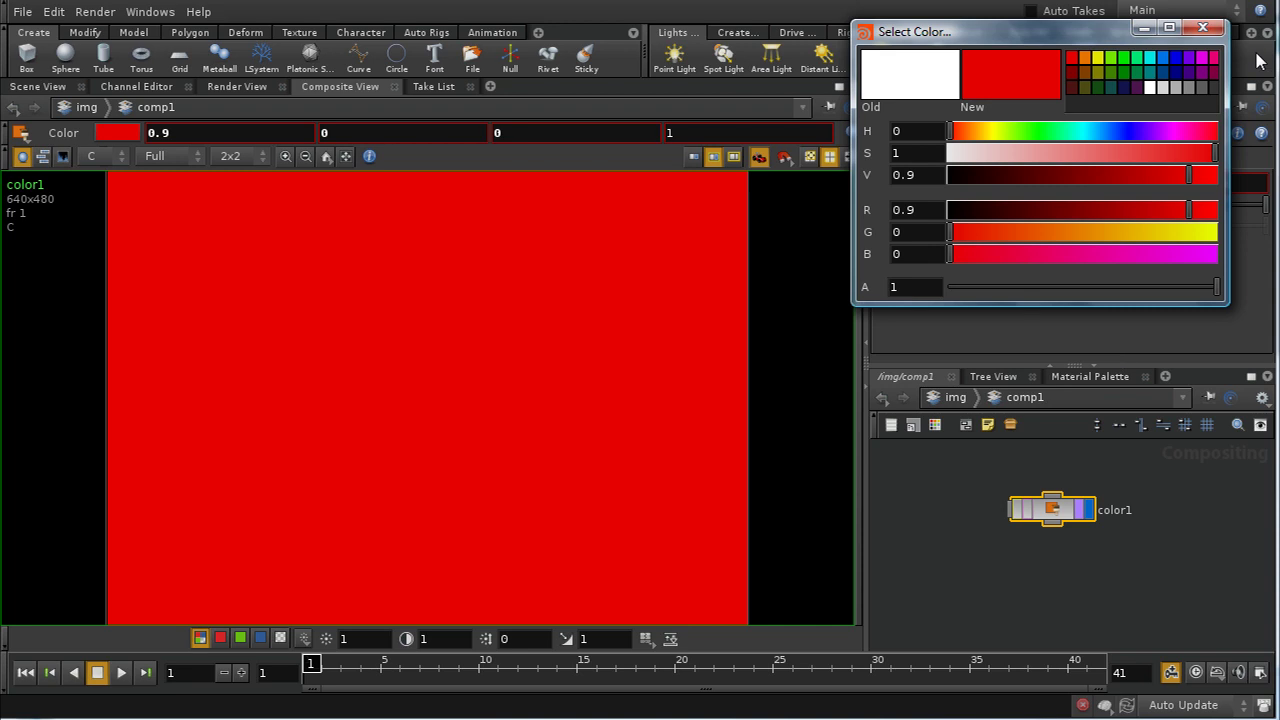
left_click(1203, 27)
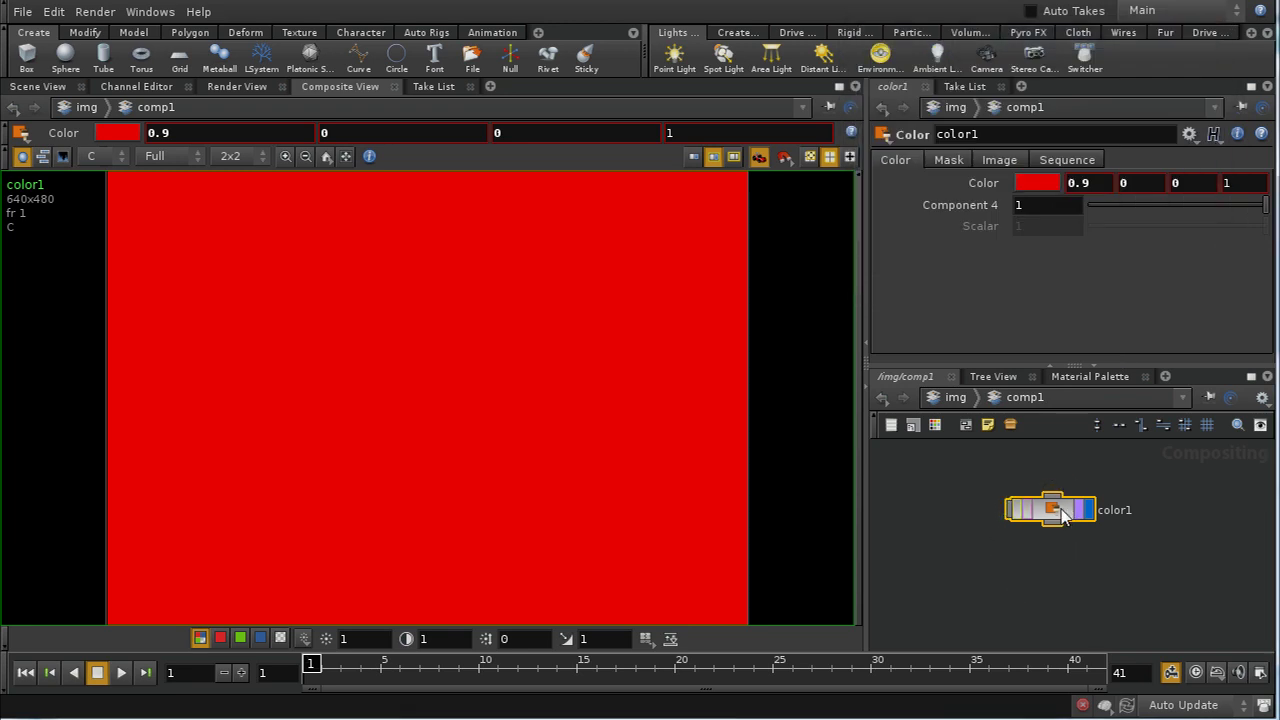
Inspect the Color node's information and display its alpha plane (A) in the Composite View
middle_click(1063, 514)
middle_click_drag(1047, 509, 706, 688)
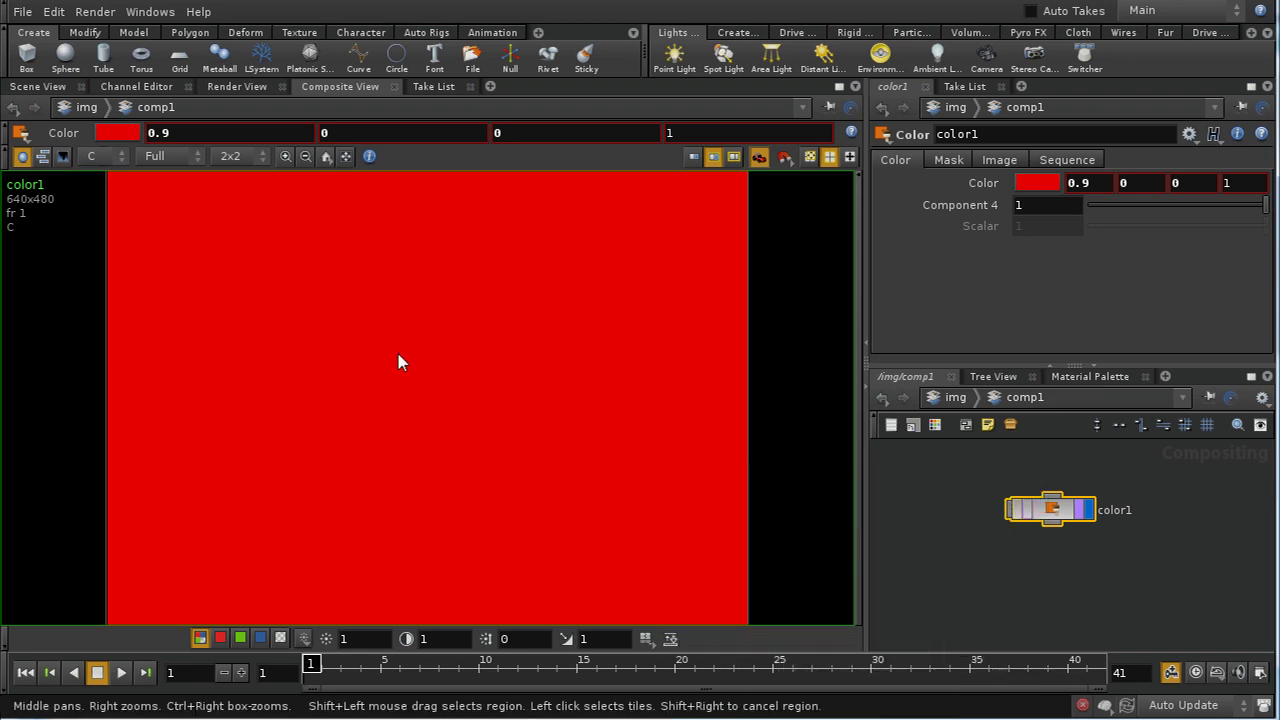
left_click(119, 157)
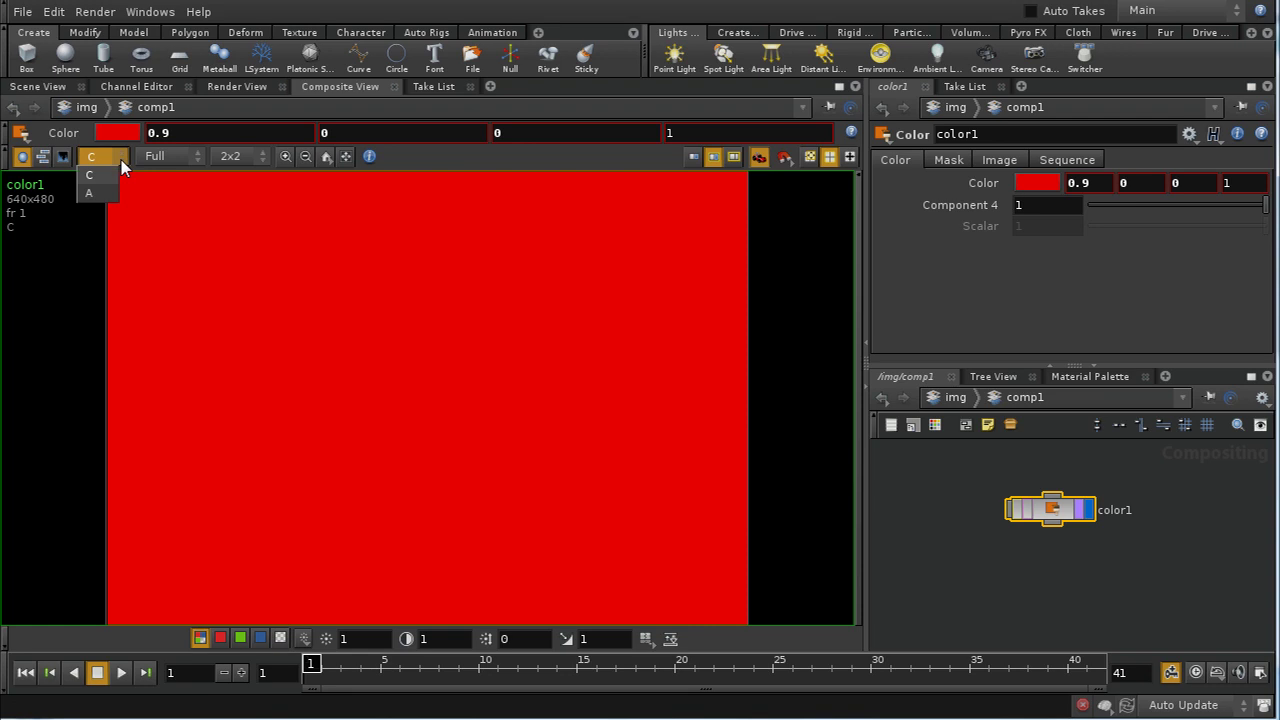
left_click(92, 193)
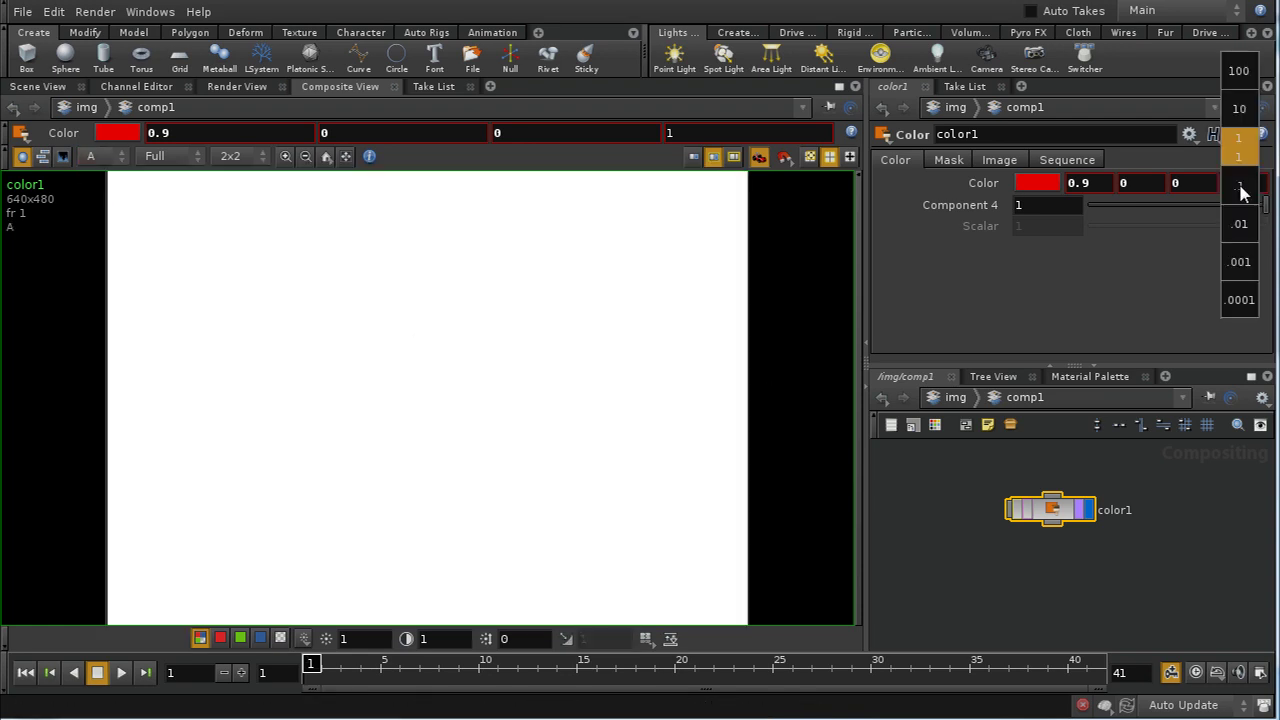
Lower the Color node's alpha component to 0.6 and restore it to 1
middle_click_drag(1240, 192, 1189, 192)
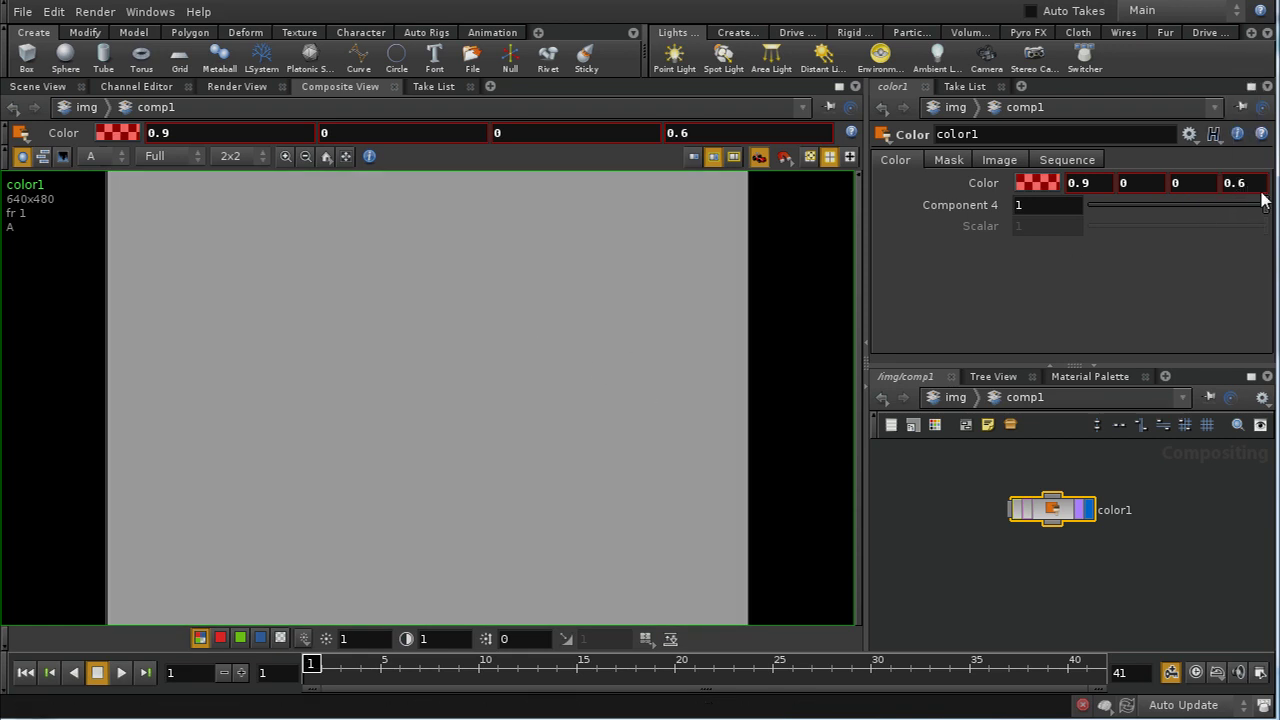
left_click(1216, 186)
type("1")
key("Return")
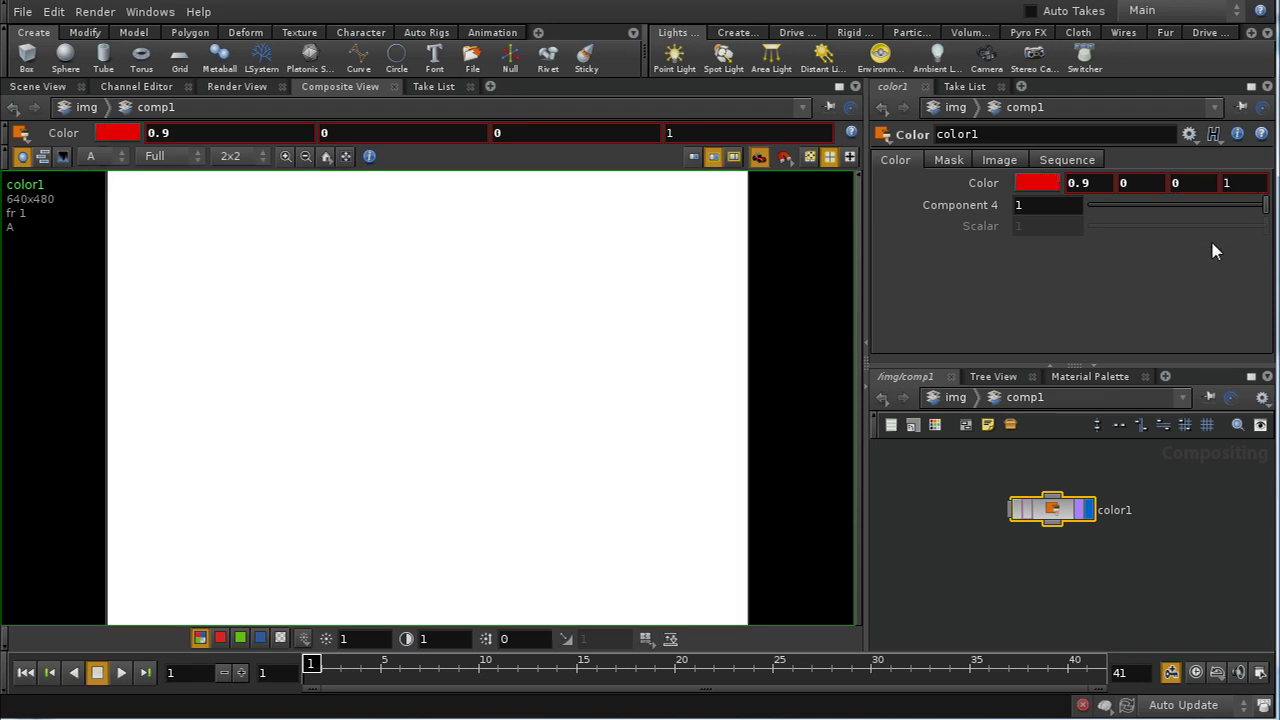
Override the Color node's image size with the 100% PAL preset, check the node information, and turn the override off again
middle_click(1058, 516)
left_click(998, 163)
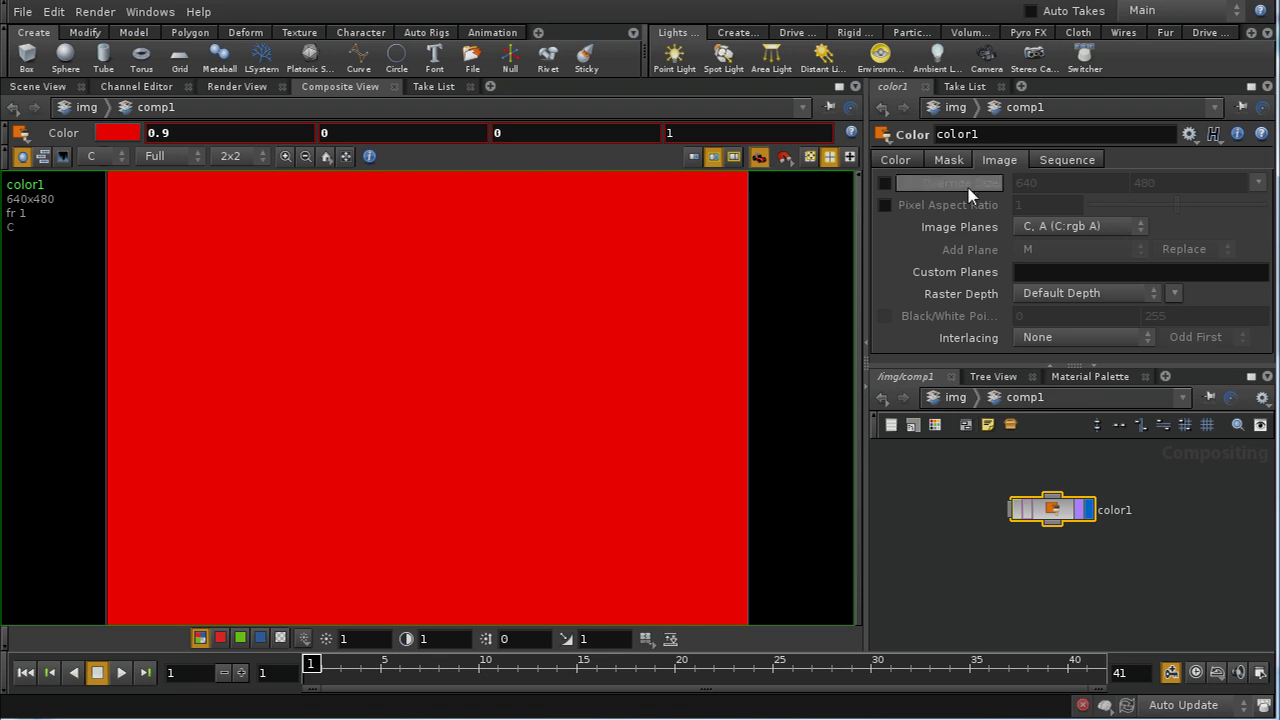
left_click(884, 182)
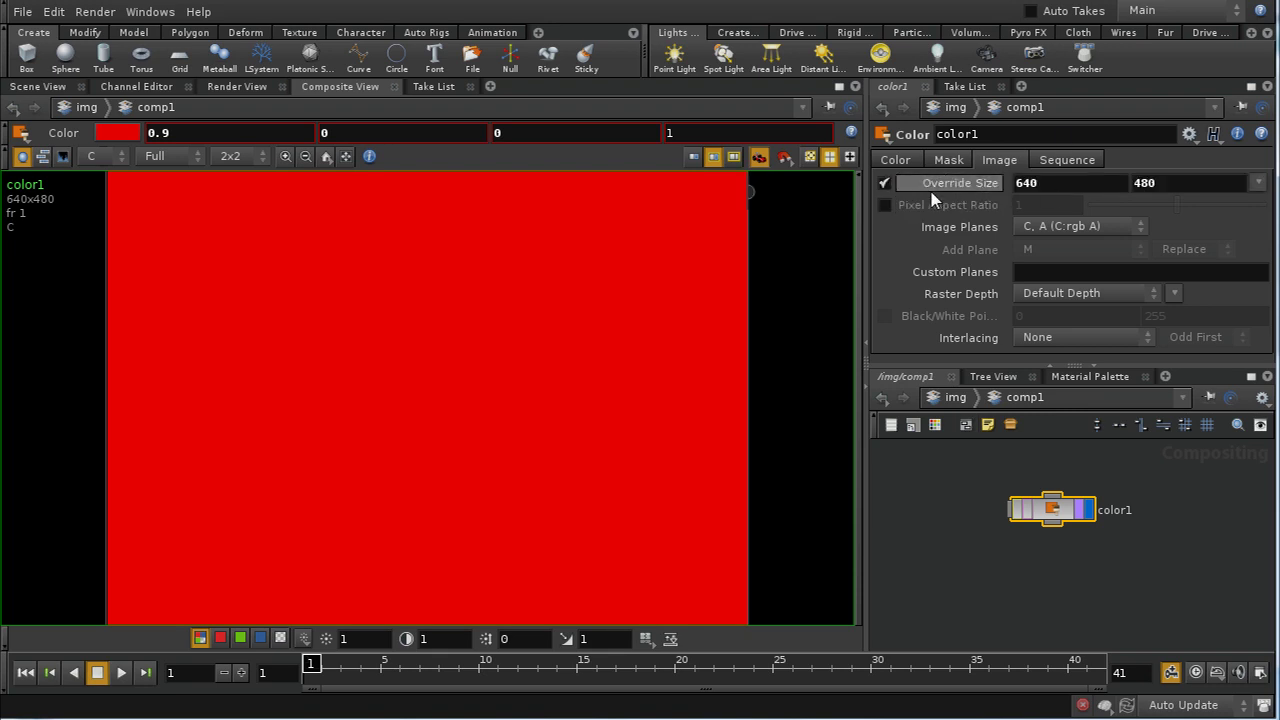
left_click(1258, 184)
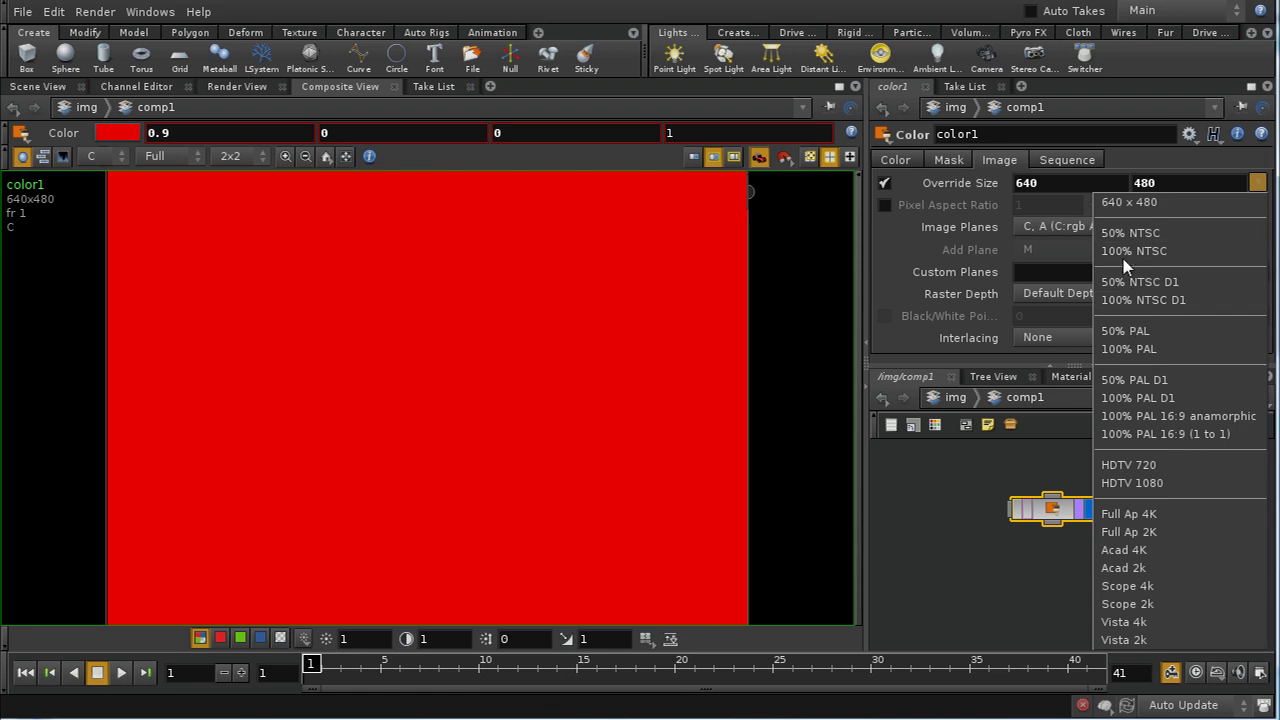
left_click(1130, 349)
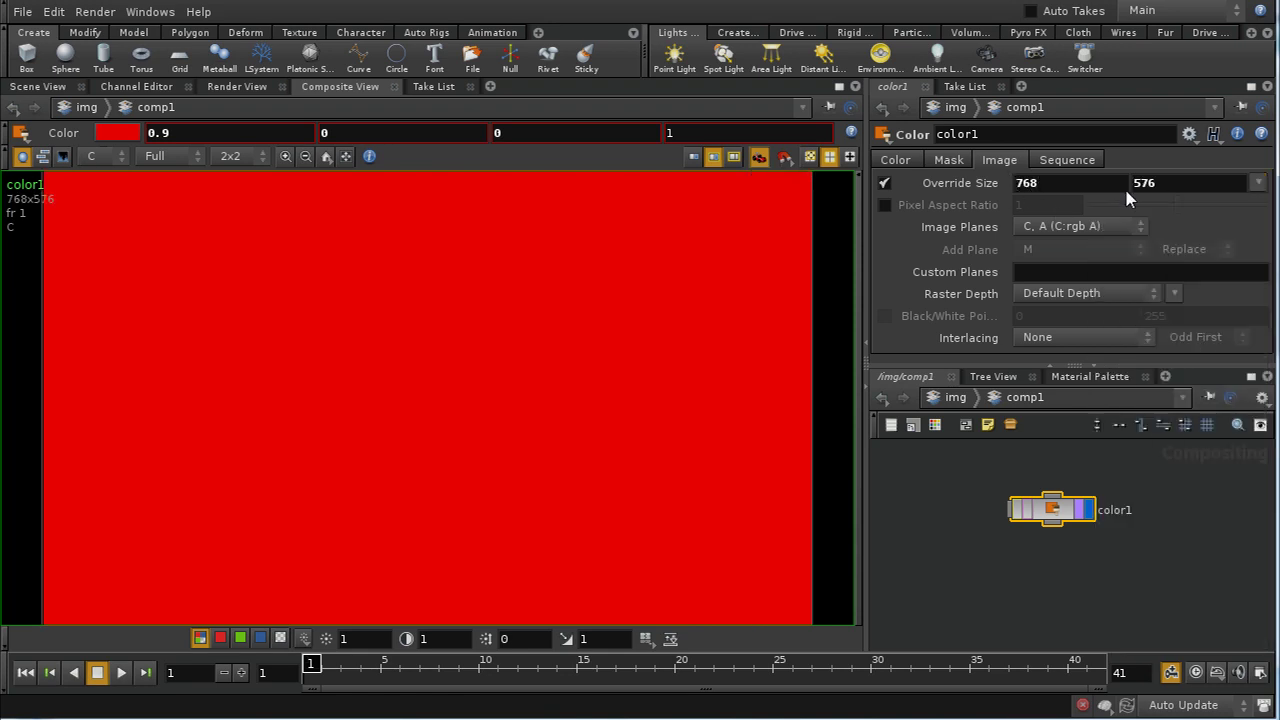
middle_click(1050, 510)
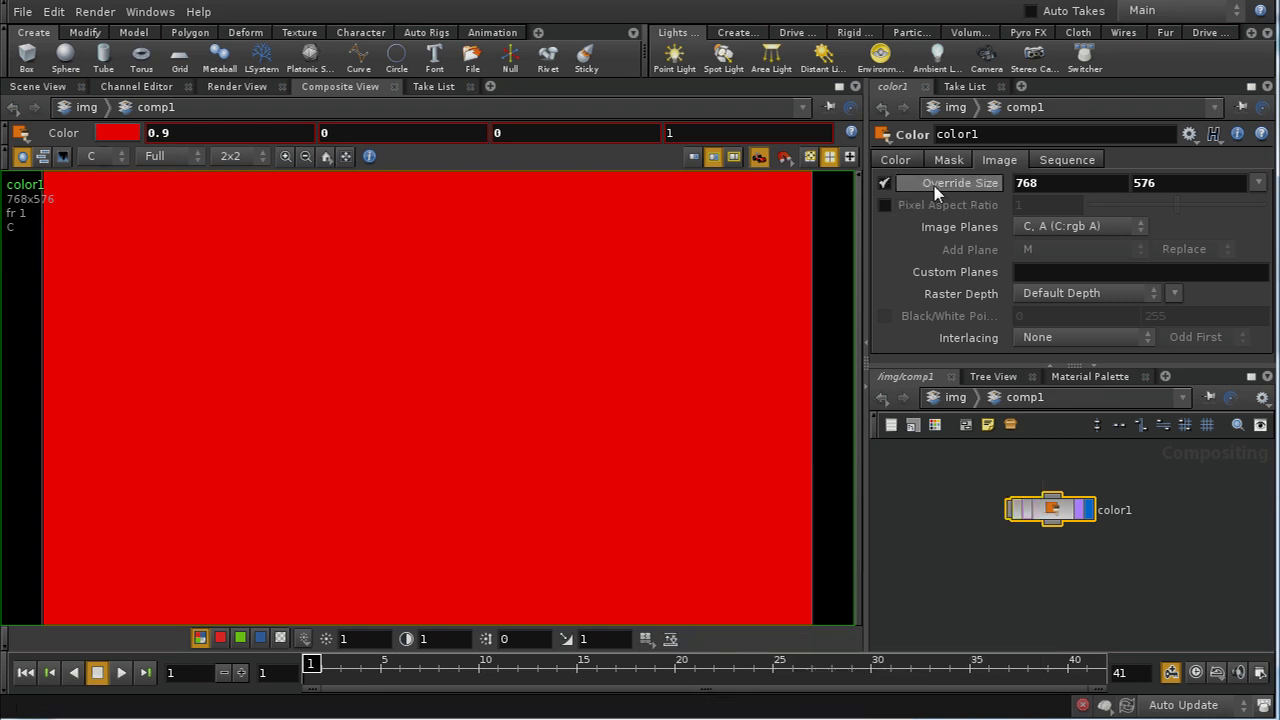
left_click(884, 183)
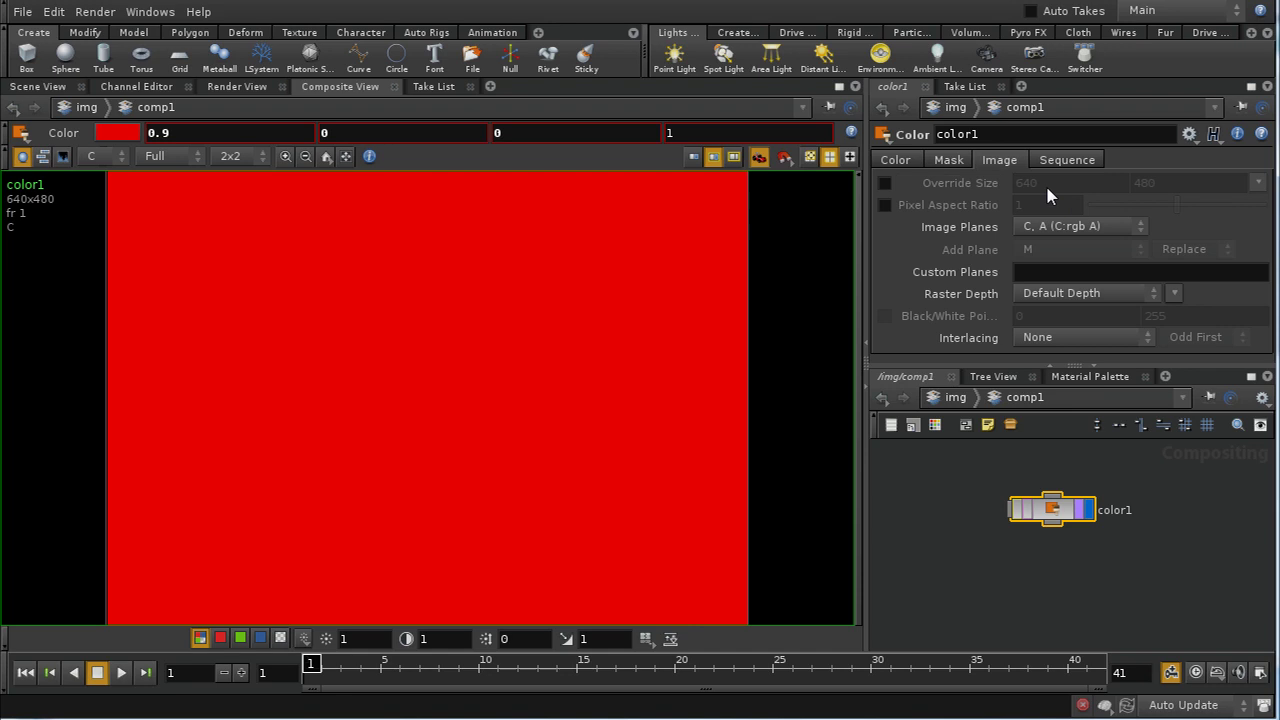
middle_click_drag(1052, 512, 856, 553)
Set the composite project resolution to 1280 x 720 in the Compositing Settings and apply it
left_click(55, 12)
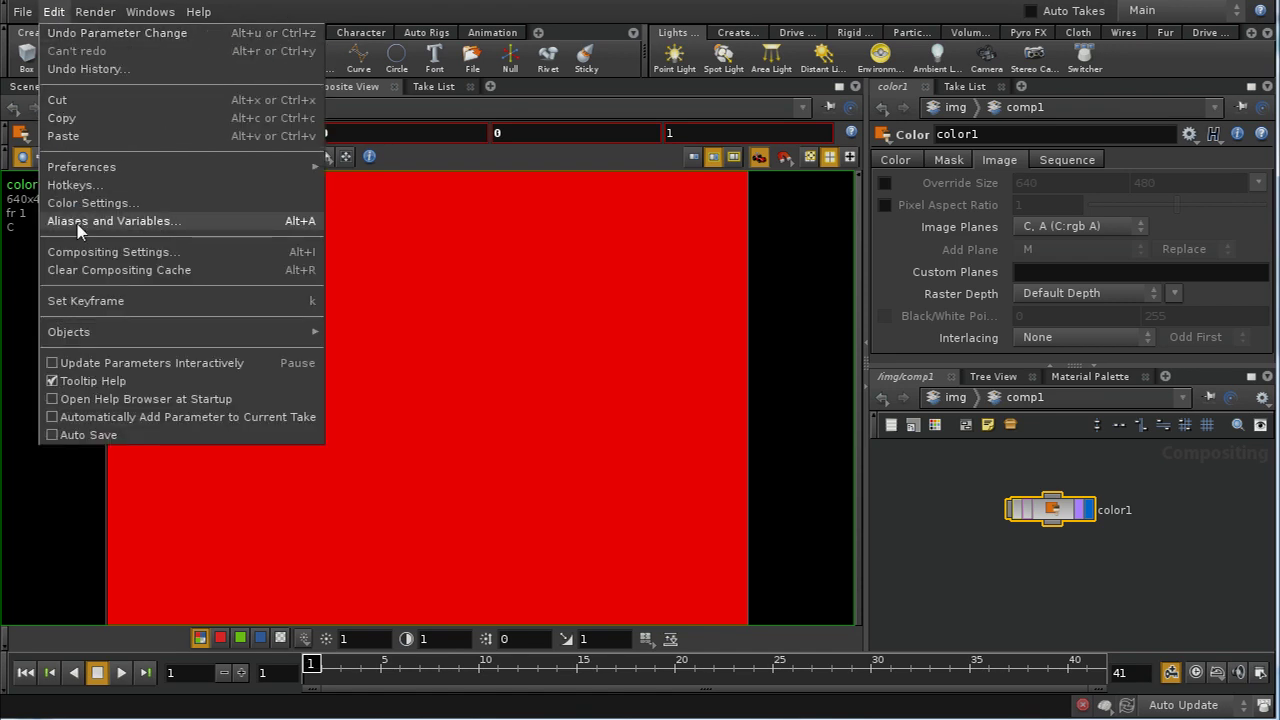
left_click(110, 253)
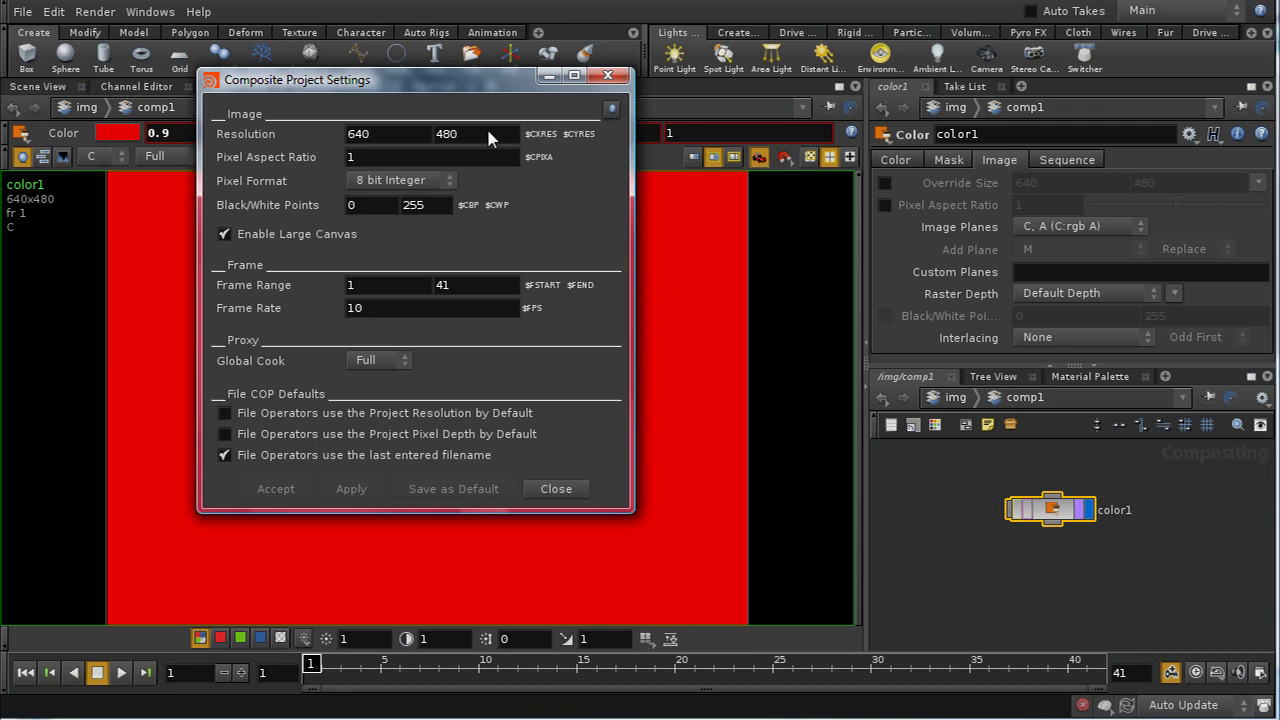
double_click(346, 135)
type("1280")
key("Return")
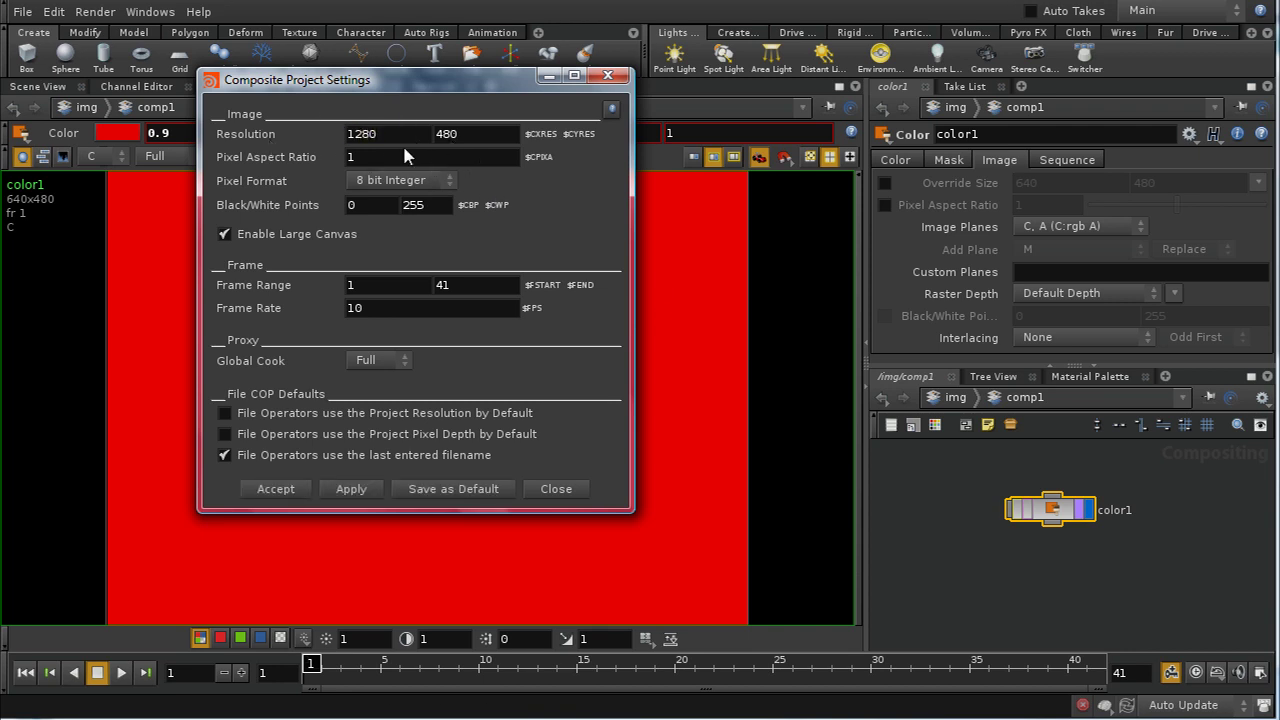
double_click(476, 135)
type("73")
key("BackSpace")
type("20")
left_click(355, 490)
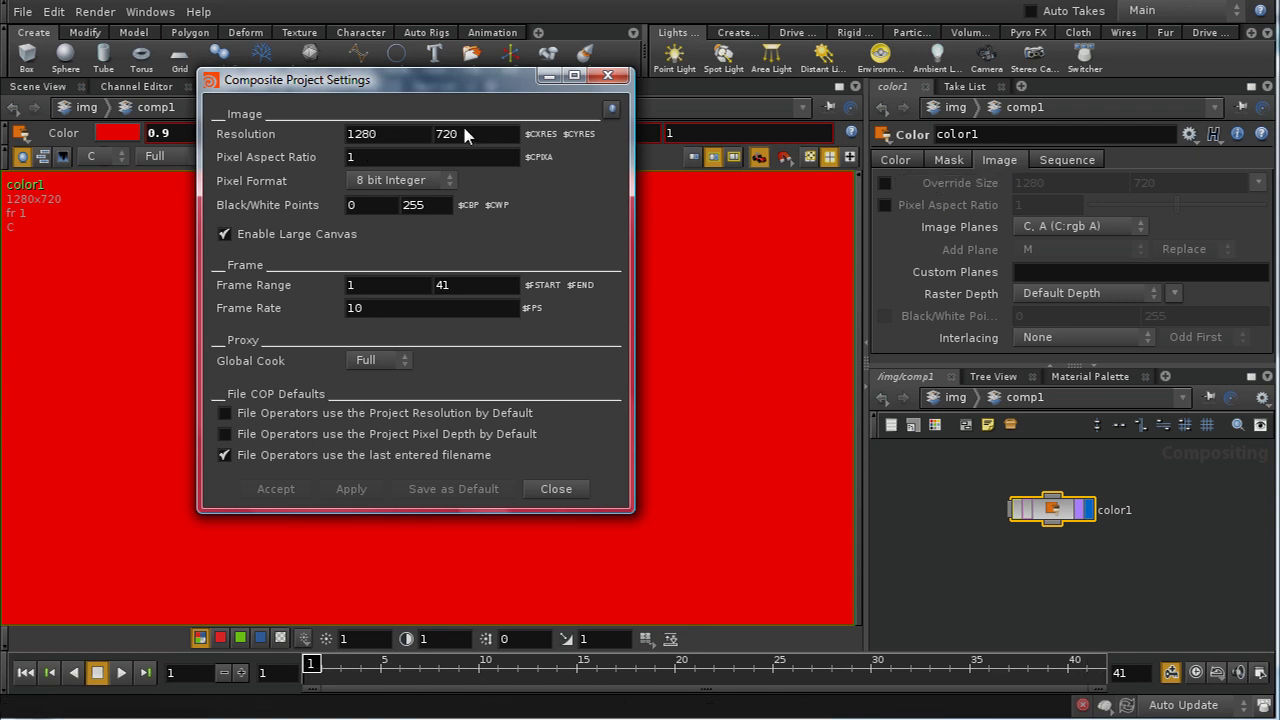
Return the composite project resolution to 640 x 480, apply it, and close the settings
double_click(389, 133)
key("Tab")
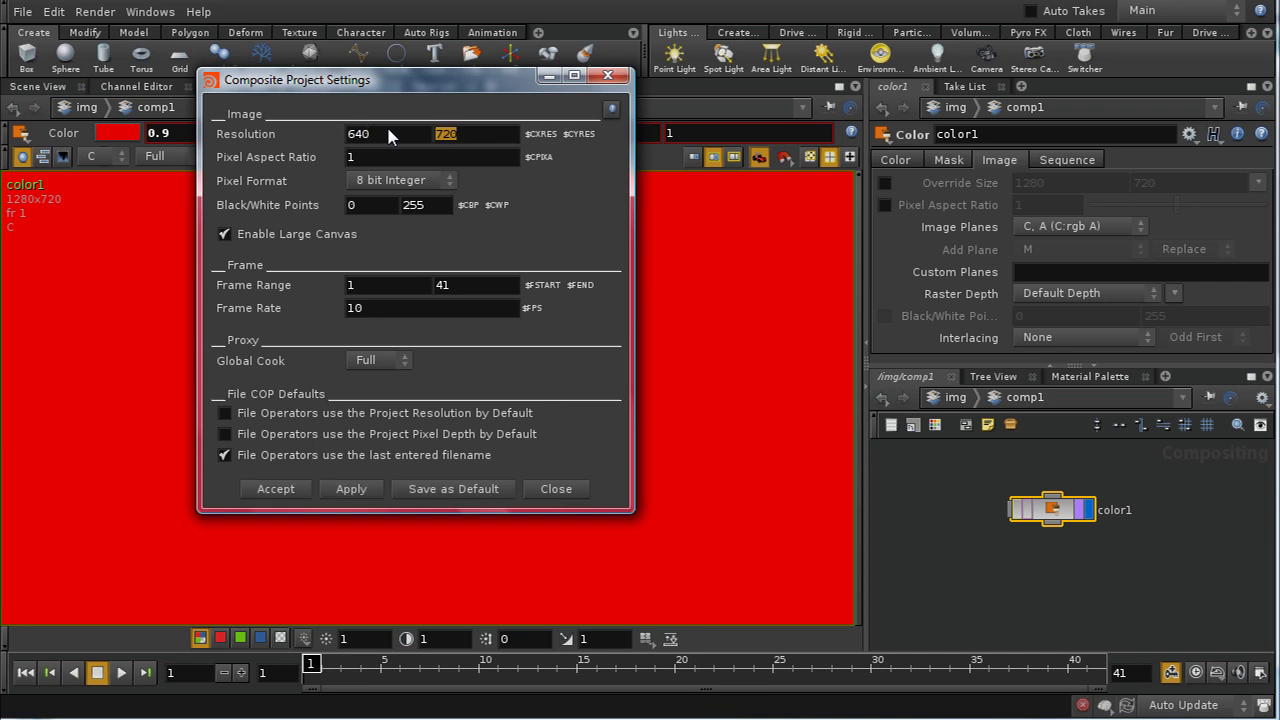
type("480")
left_click(360, 488)
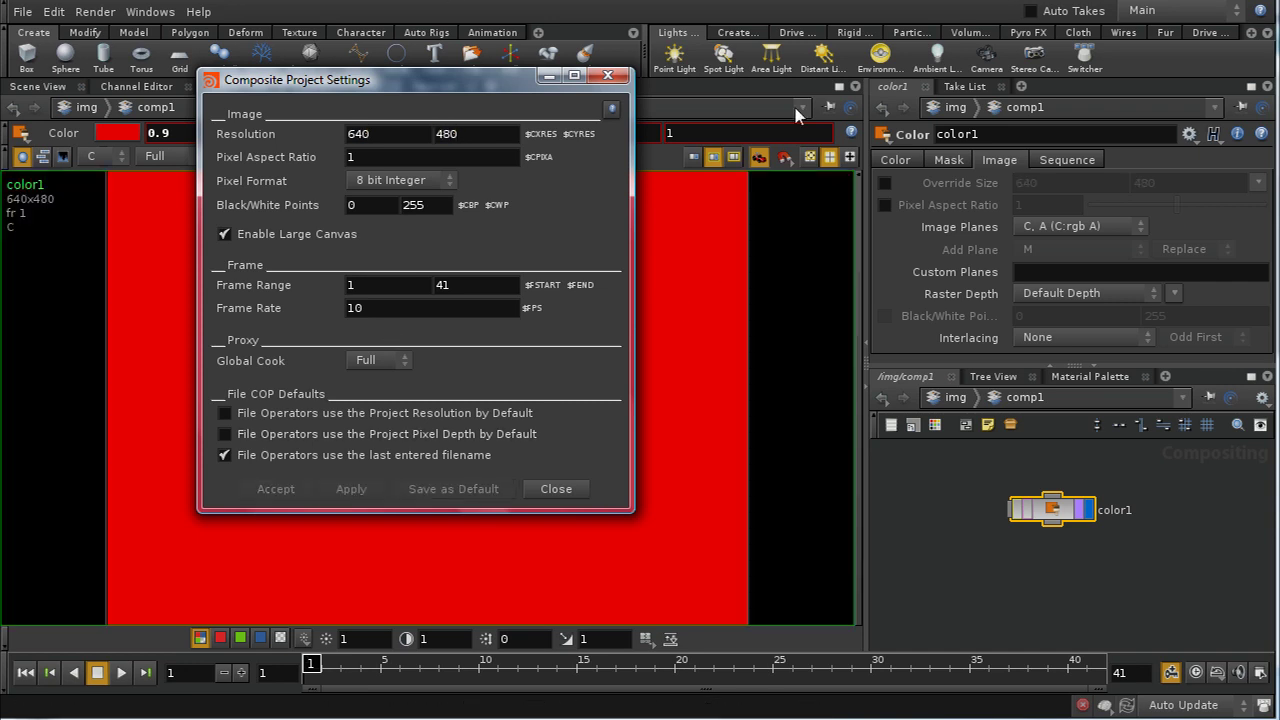
left_click(557, 489)
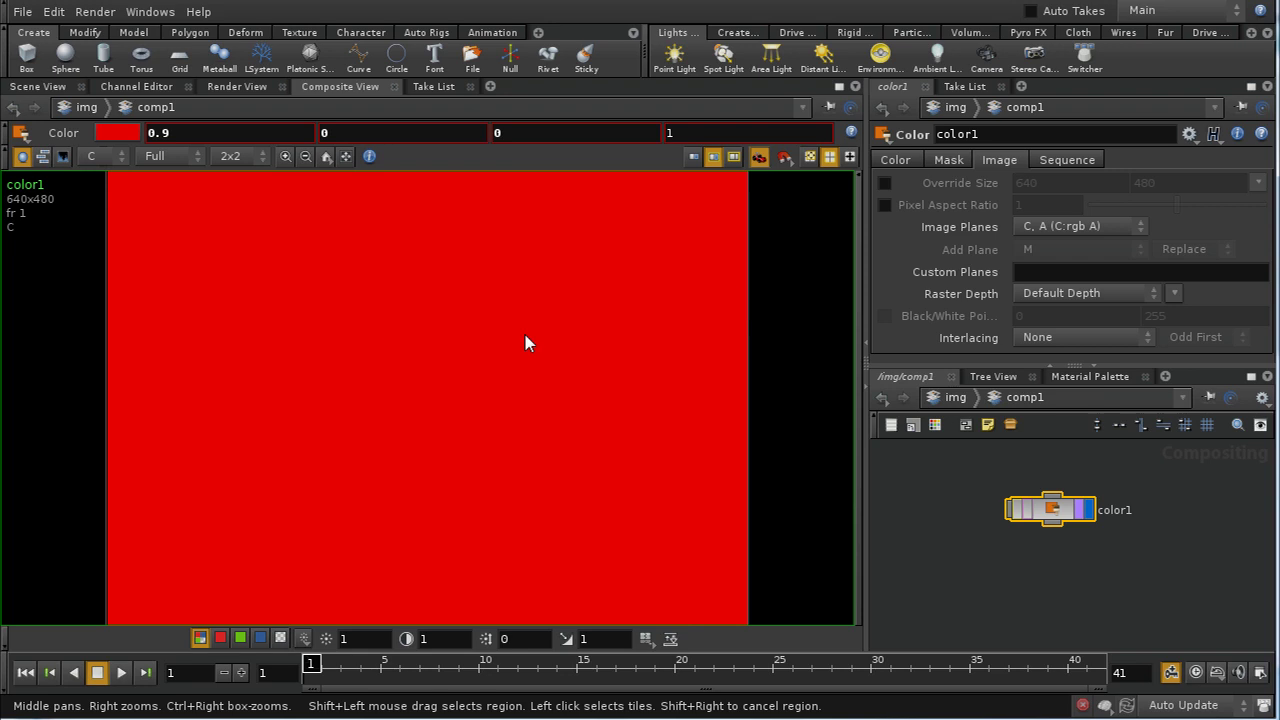
Reveal the Color node's Pixel Aspect Ratio expression and enable the Pixel Aspect Ratio override
left_click(924, 206)
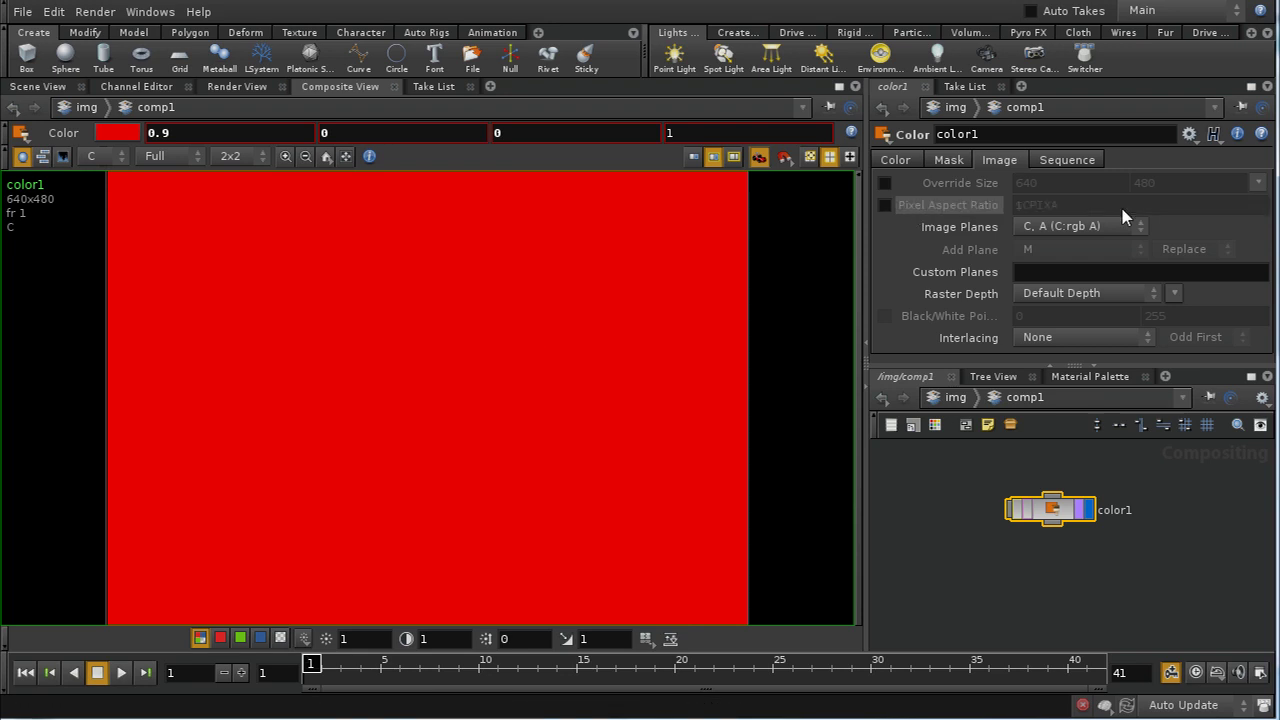
left_click(885, 206)
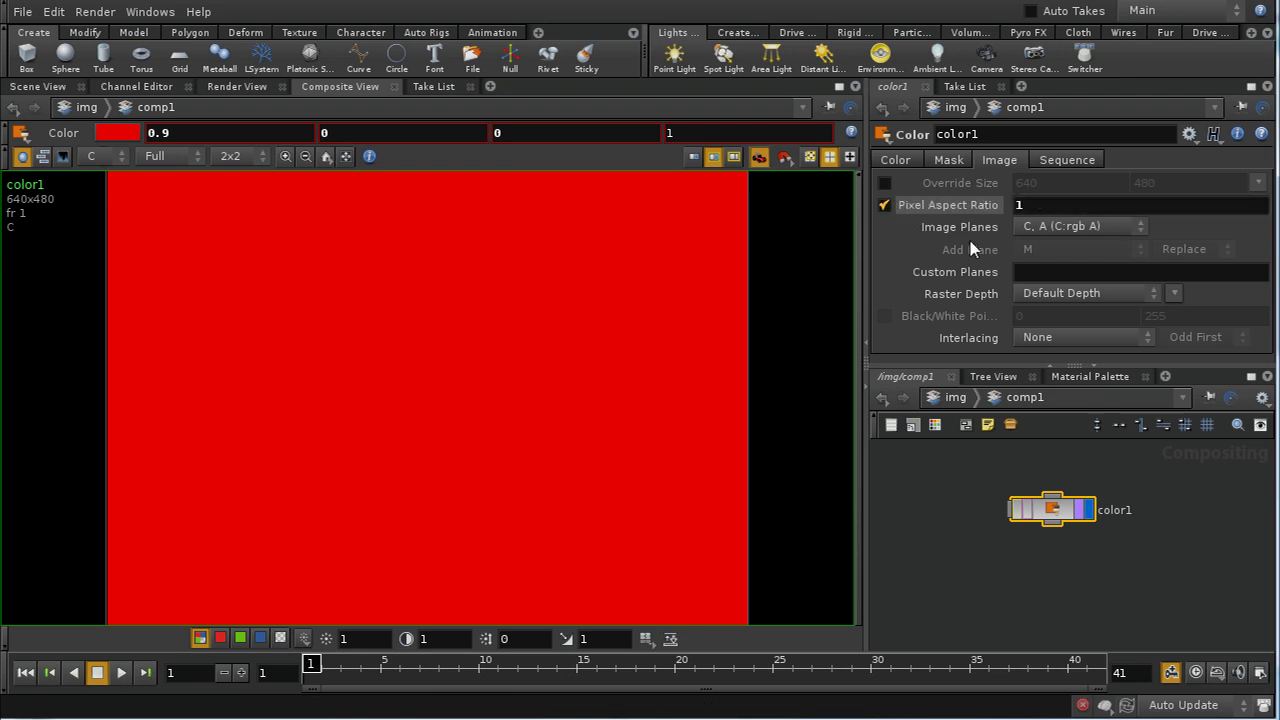
Turn off the Color node's Pixel Aspect Ratio override and set its Image Planes to C (rgb)
left_click(884, 205)
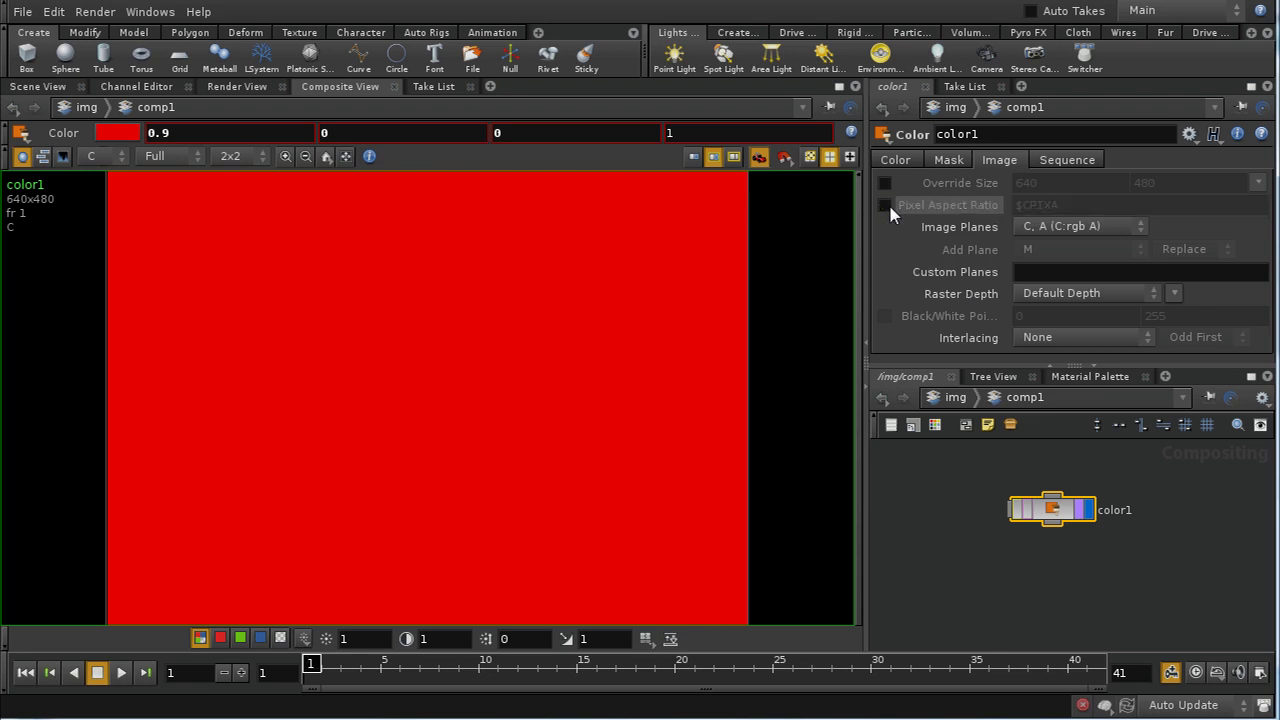
left_click(1083, 234)
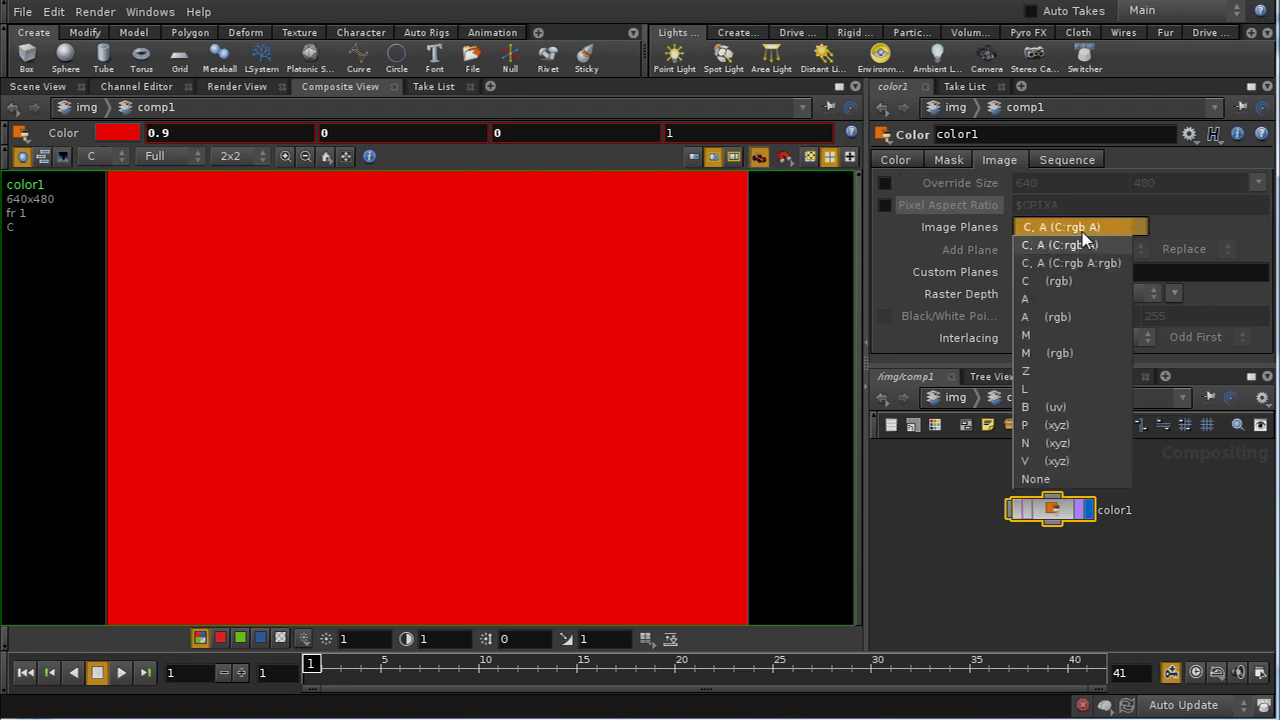
left_click(1064, 283)
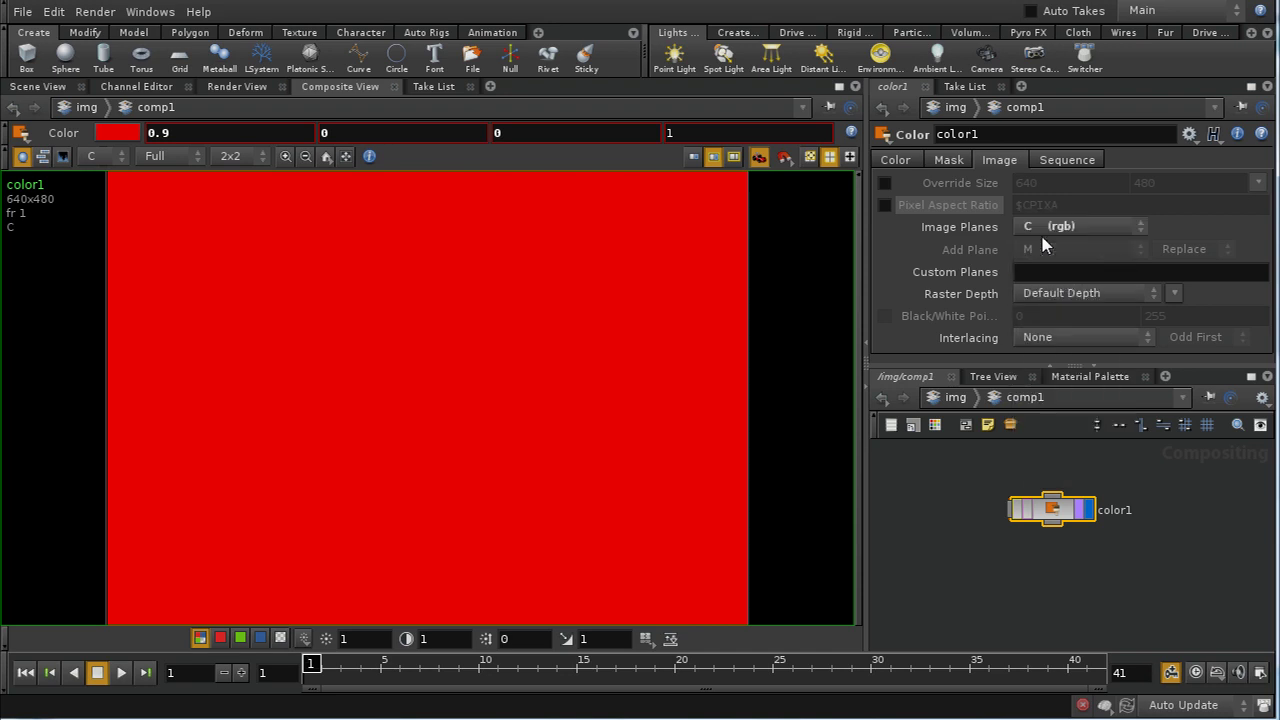
View the Color node's alpha plane A in the Composite View and return to the C plane
left_click(118, 159)
left_click(90, 193)
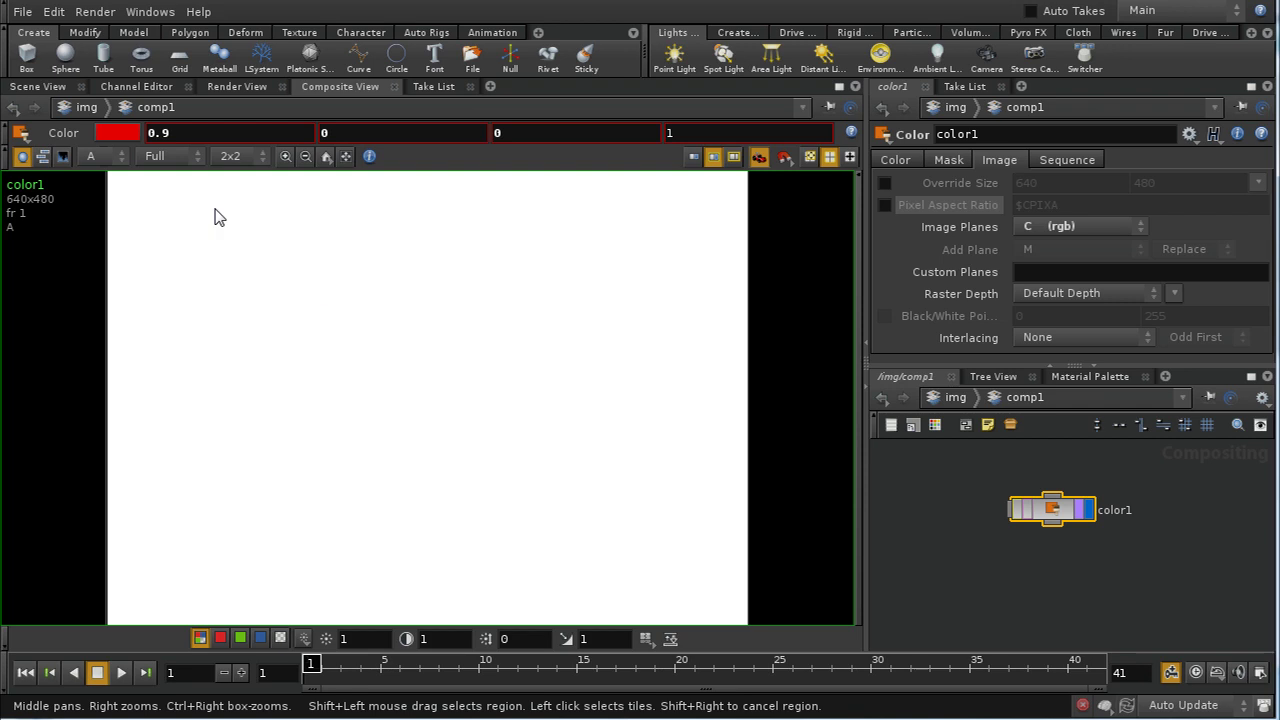
left_click(118, 159)
left_click(101, 172)
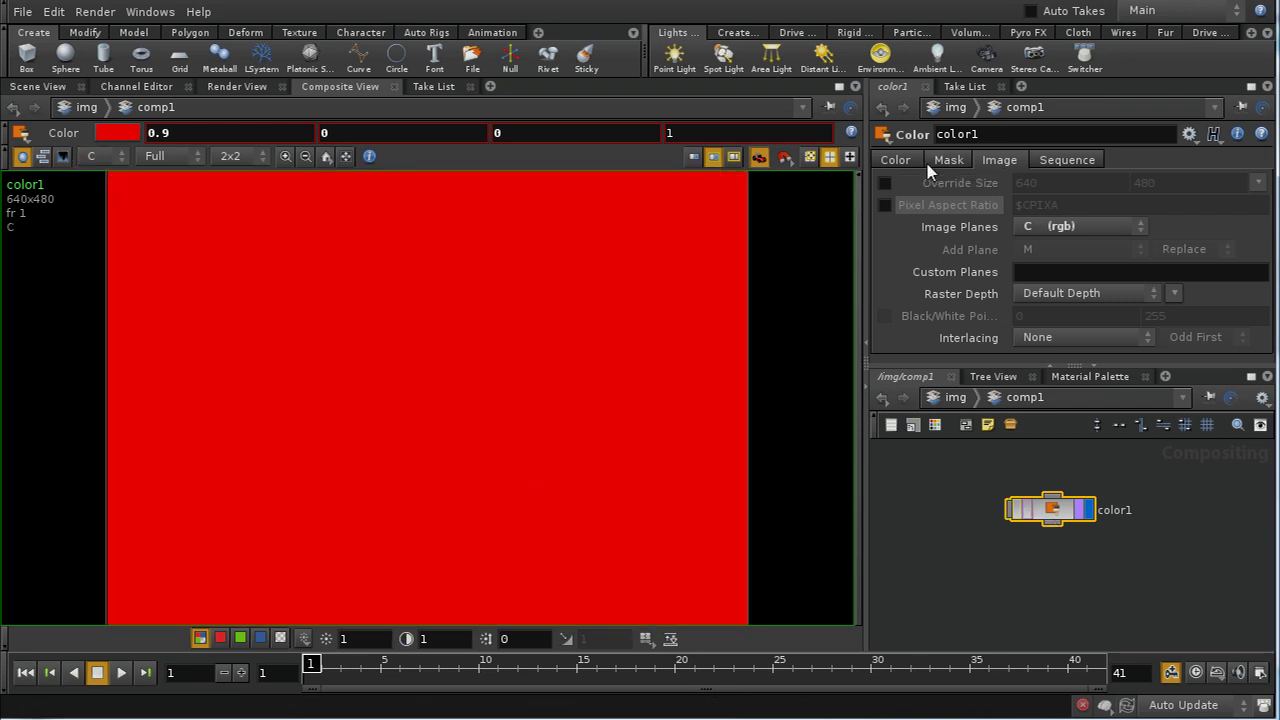
Set the Color node's alpha component to 0.5 and check the A and C planes in the Composite View
left_click(900, 162)
middle_click_drag(1264, 185, 1192, 208)
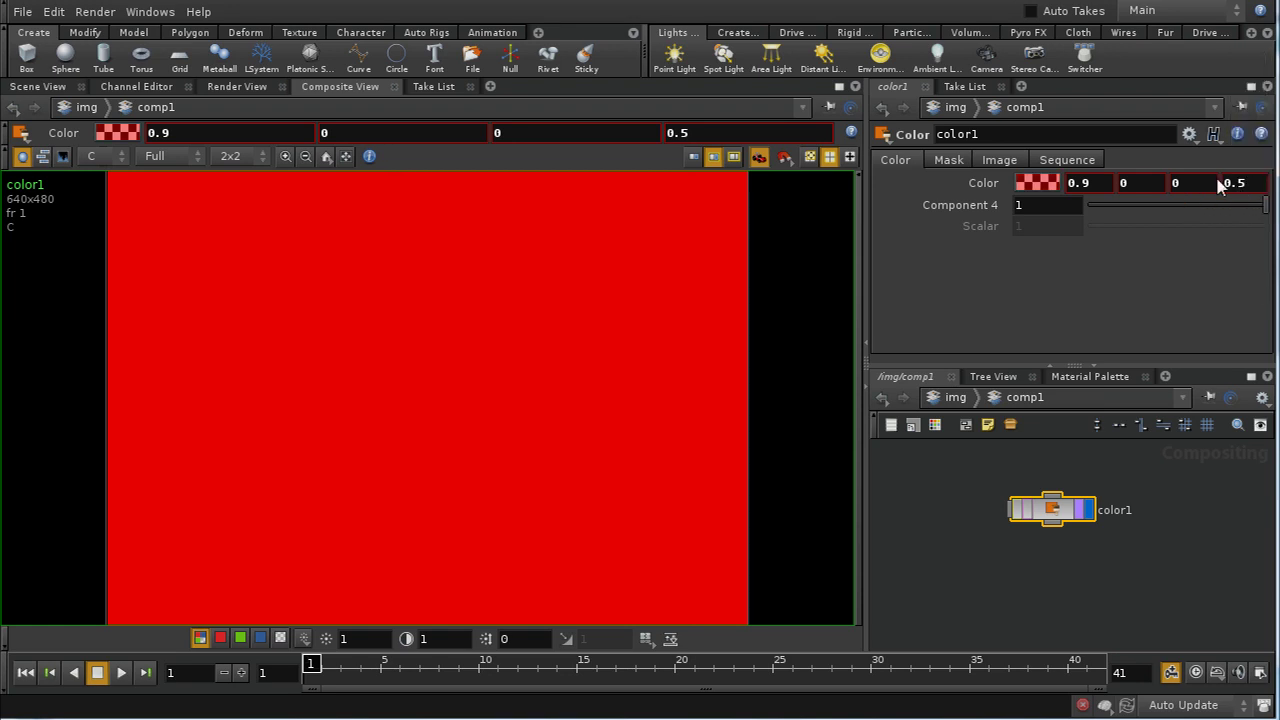
left_click(100, 157)
left_click(103, 200)
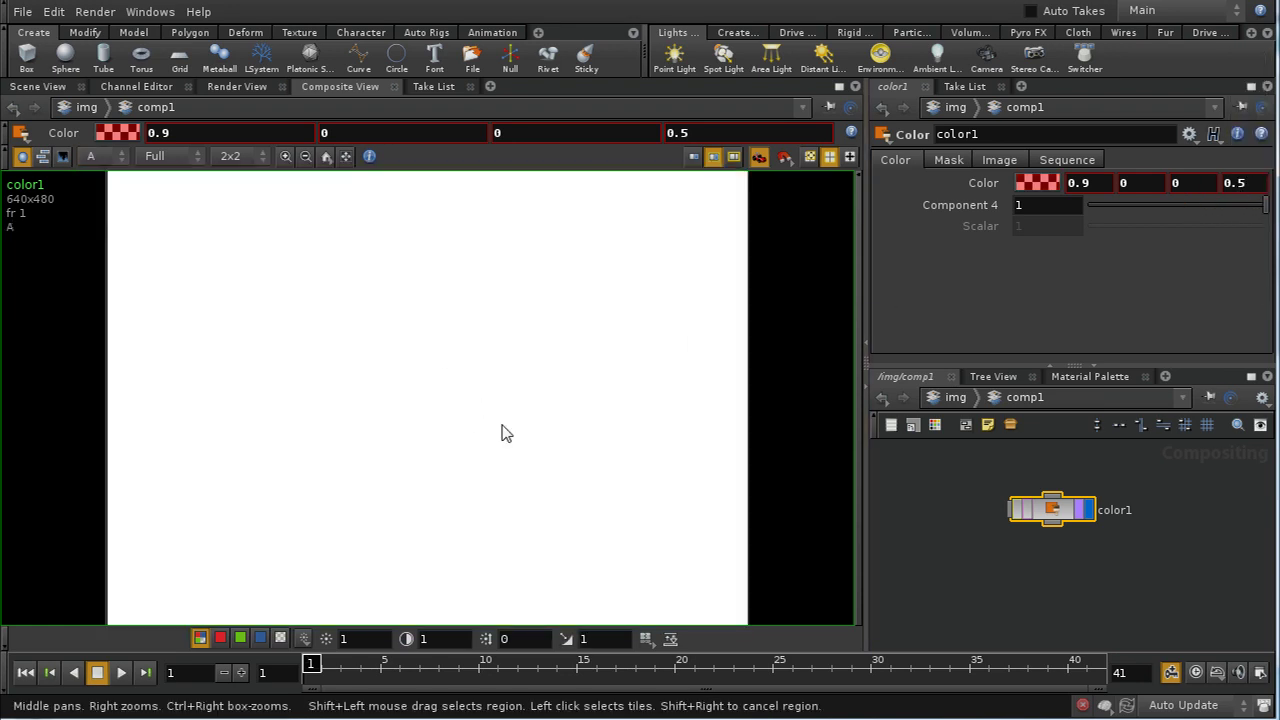
left_click(108, 157)
left_click(117, 193)
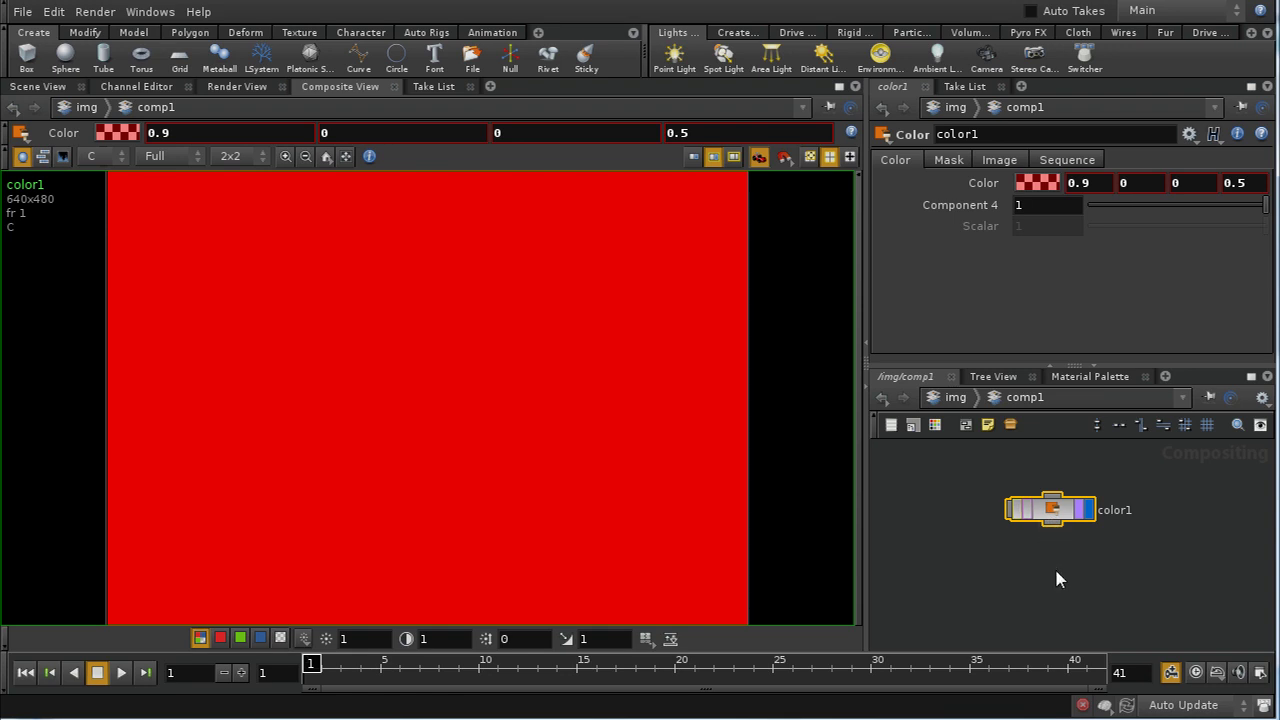
Try the M (rgb) image plane setting on the Color node and compare the M, C and A planes in the viewer
left_click(999, 160)
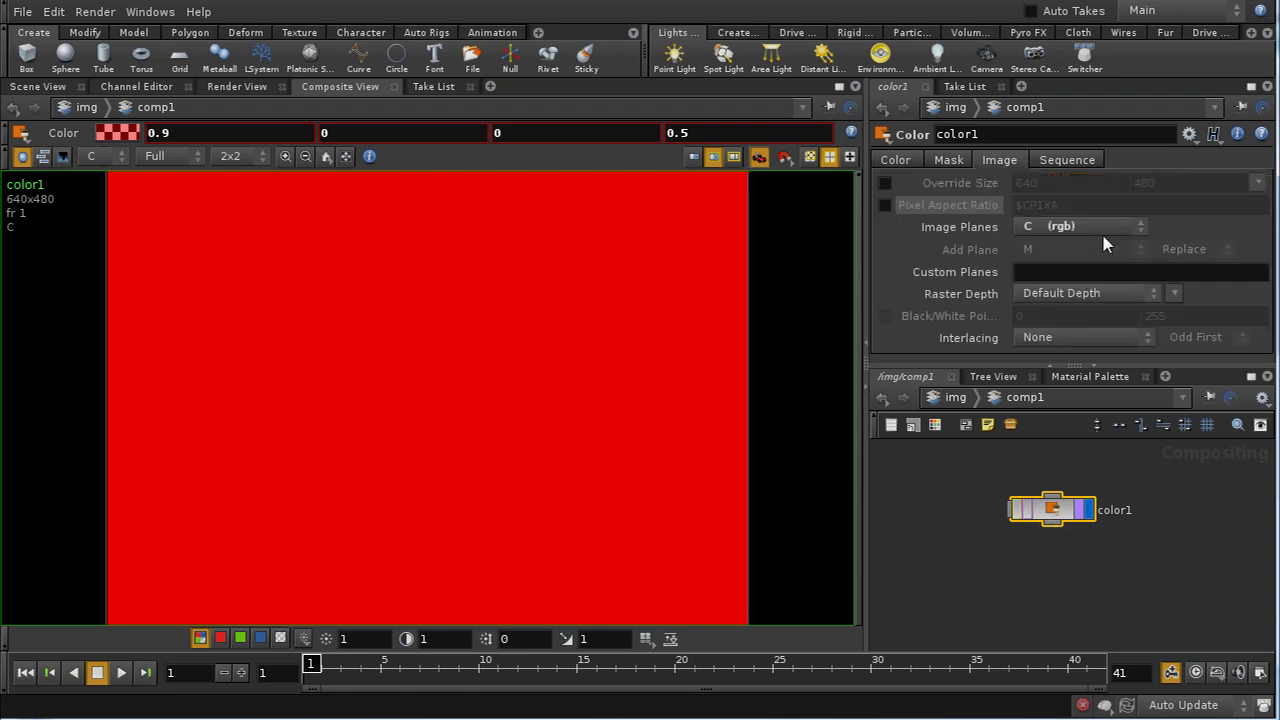
left_click(1045, 225)
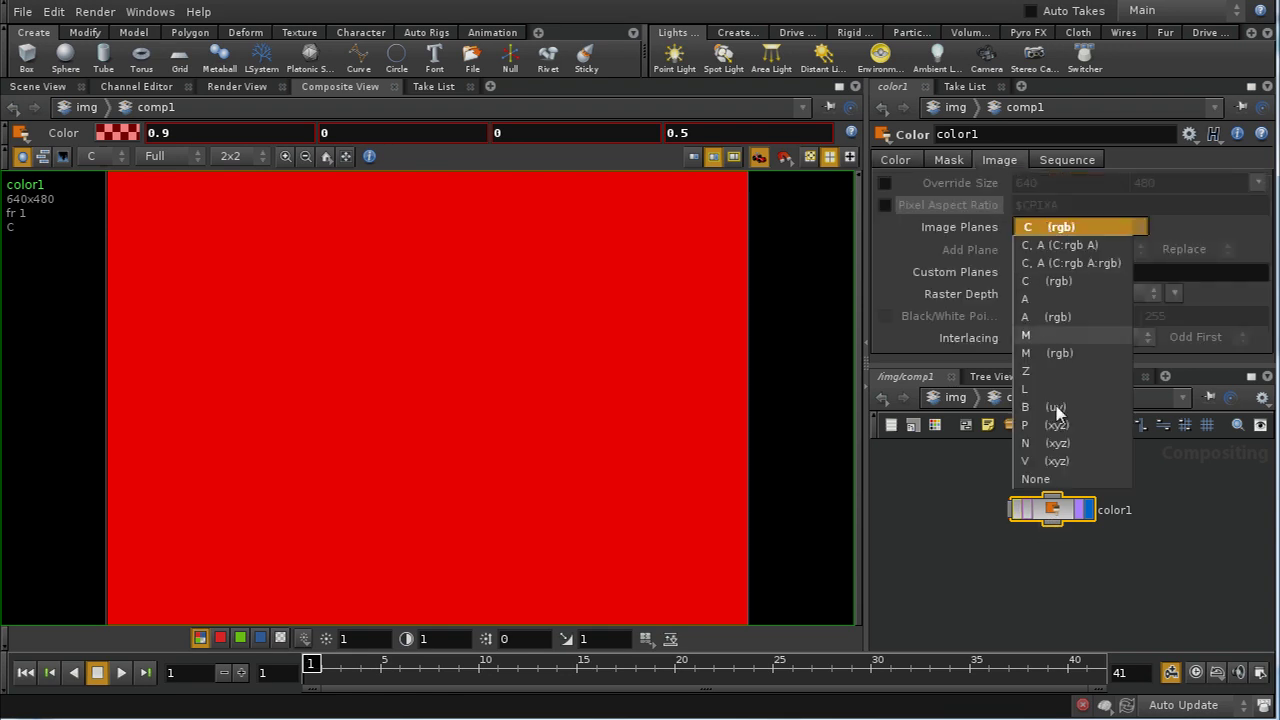
left_click(1057, 352)
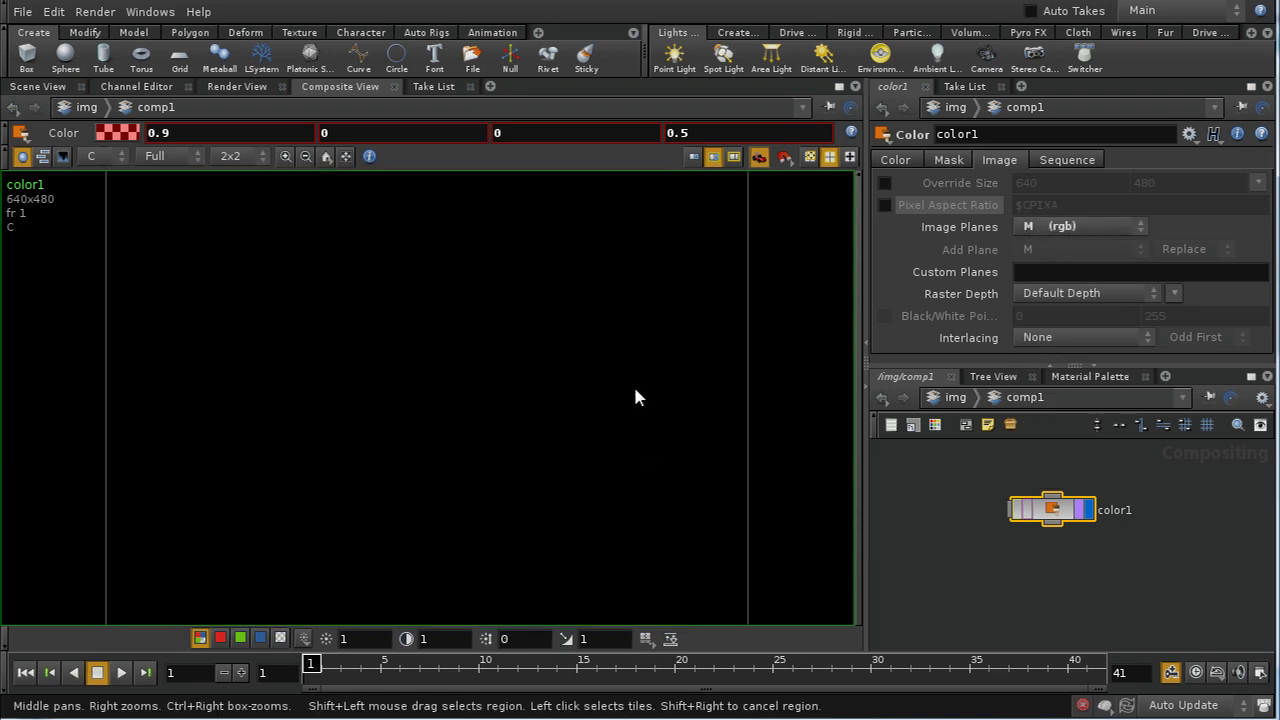
left_click(105, 156)
left_click(110, 222)
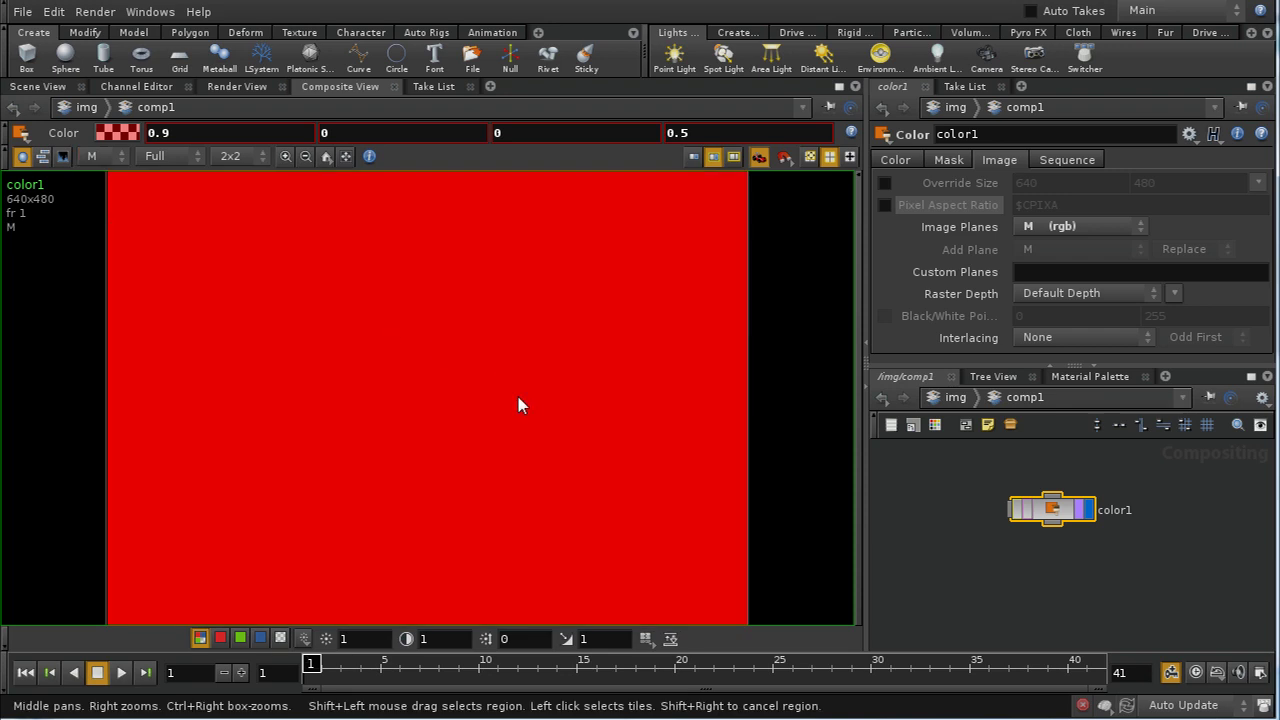
left_click(105, 156)
left_click(106, 182)
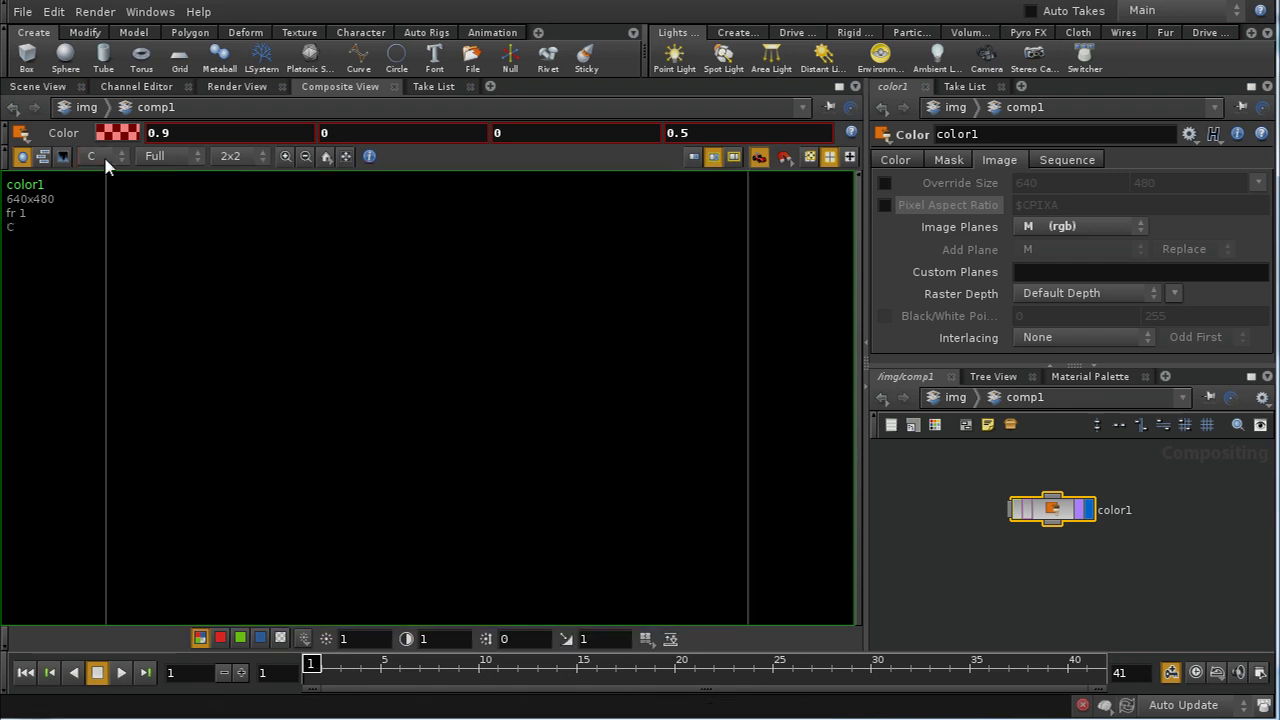
left_click(87, 188)
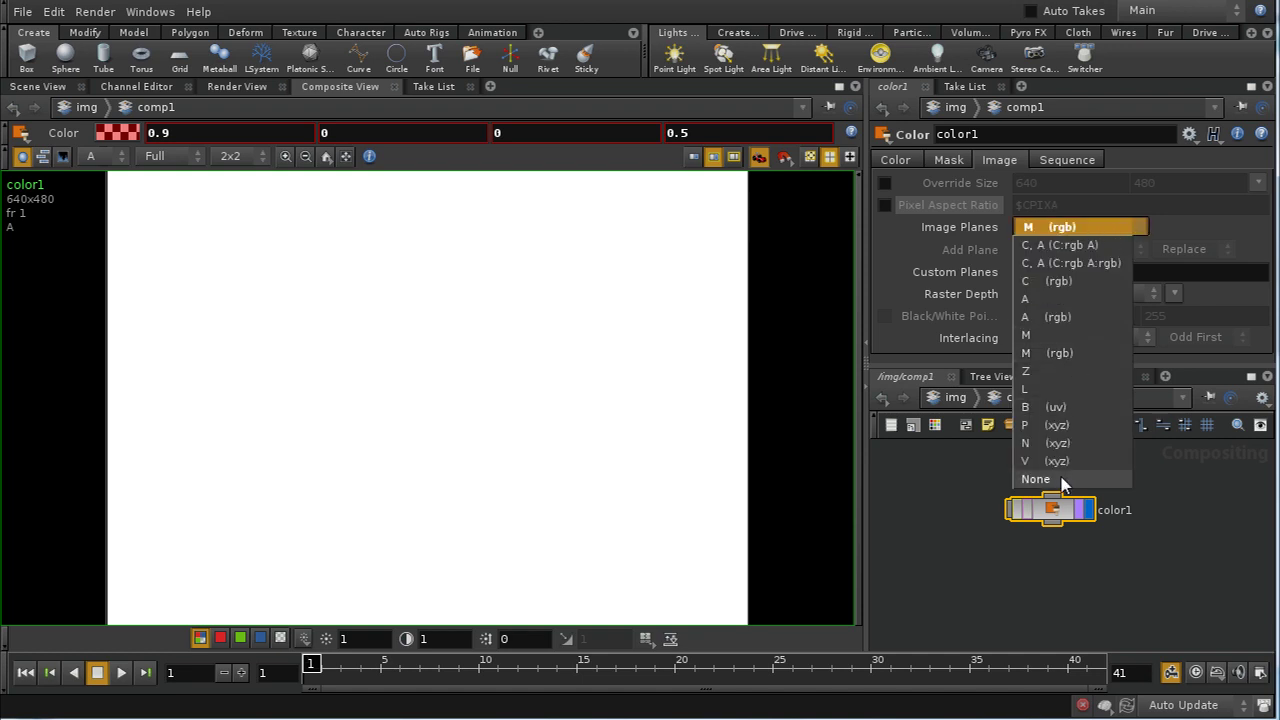
Set Image Planes to None, add a custom plane named myplane, and view the myplane and C planes
left_click(1036, 479)
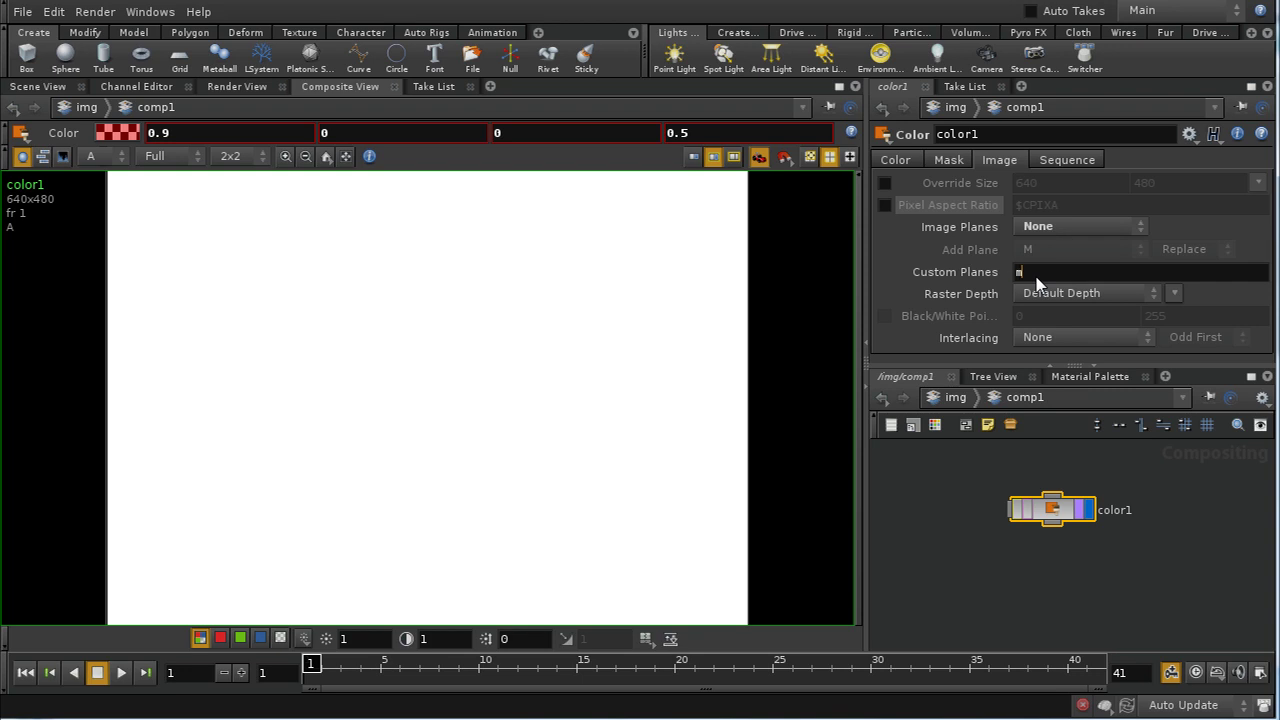
key("Return")
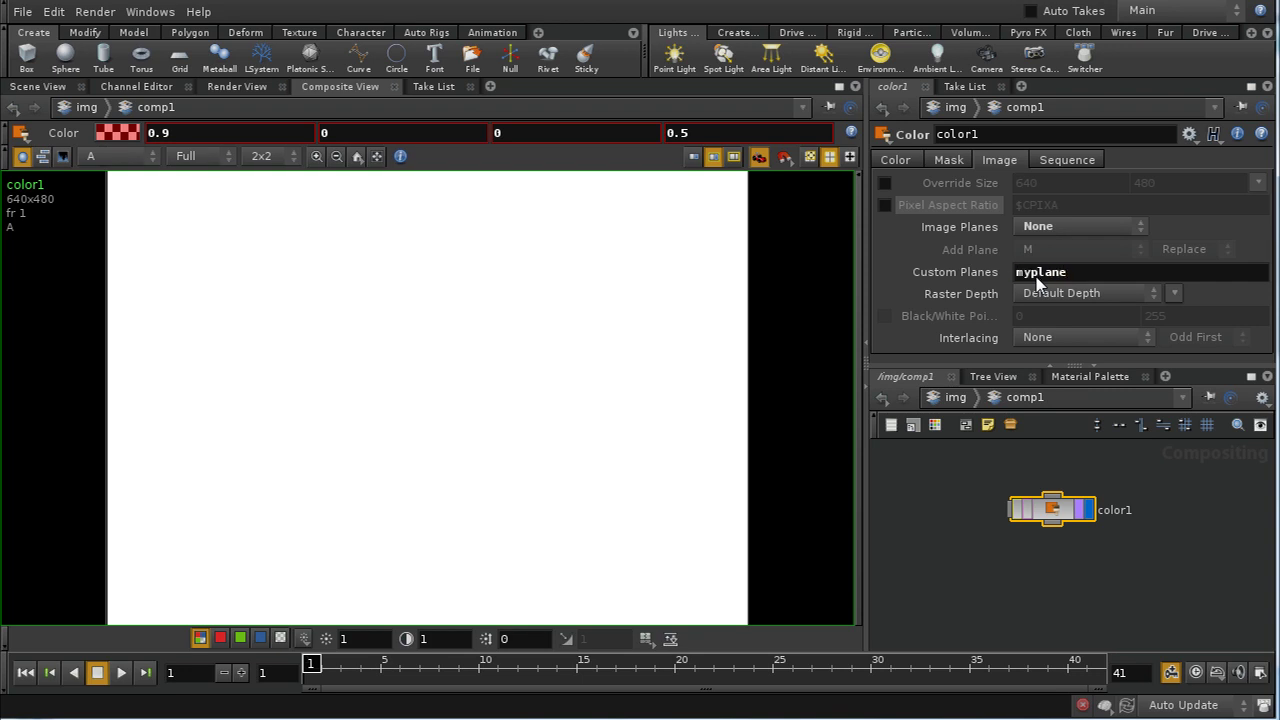
left_click(137, 158)
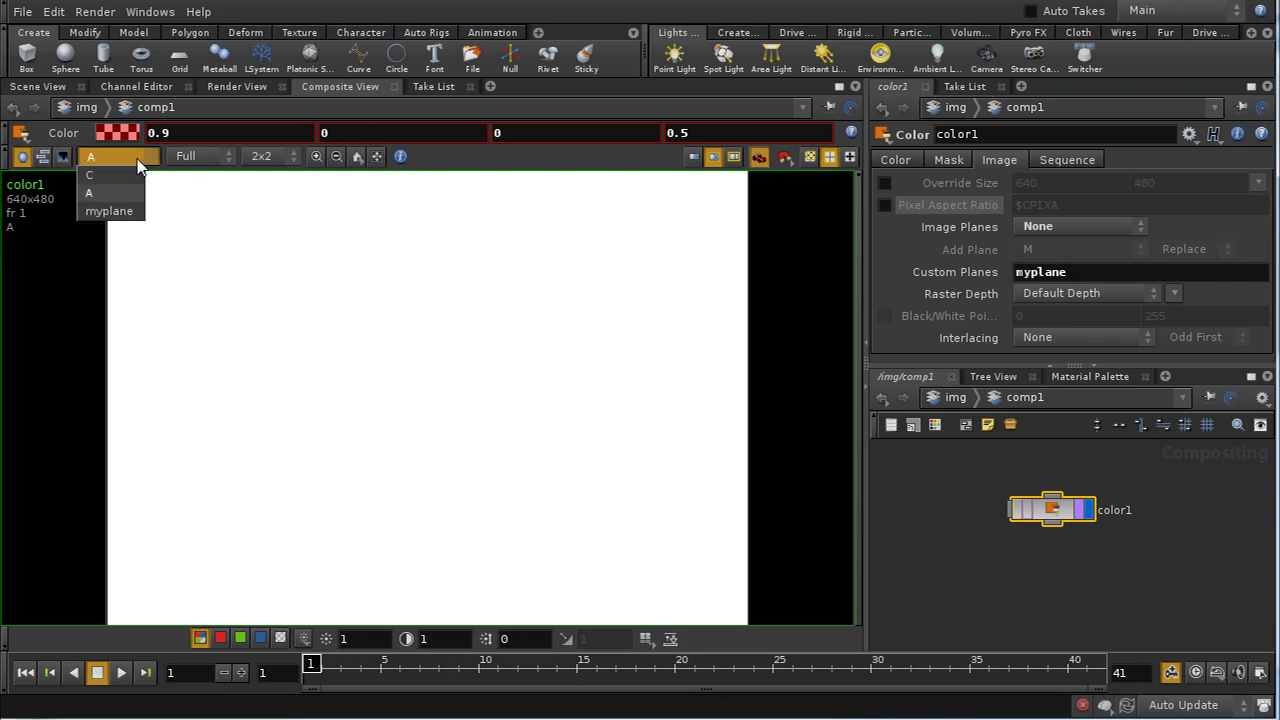
left_click(104, 211)
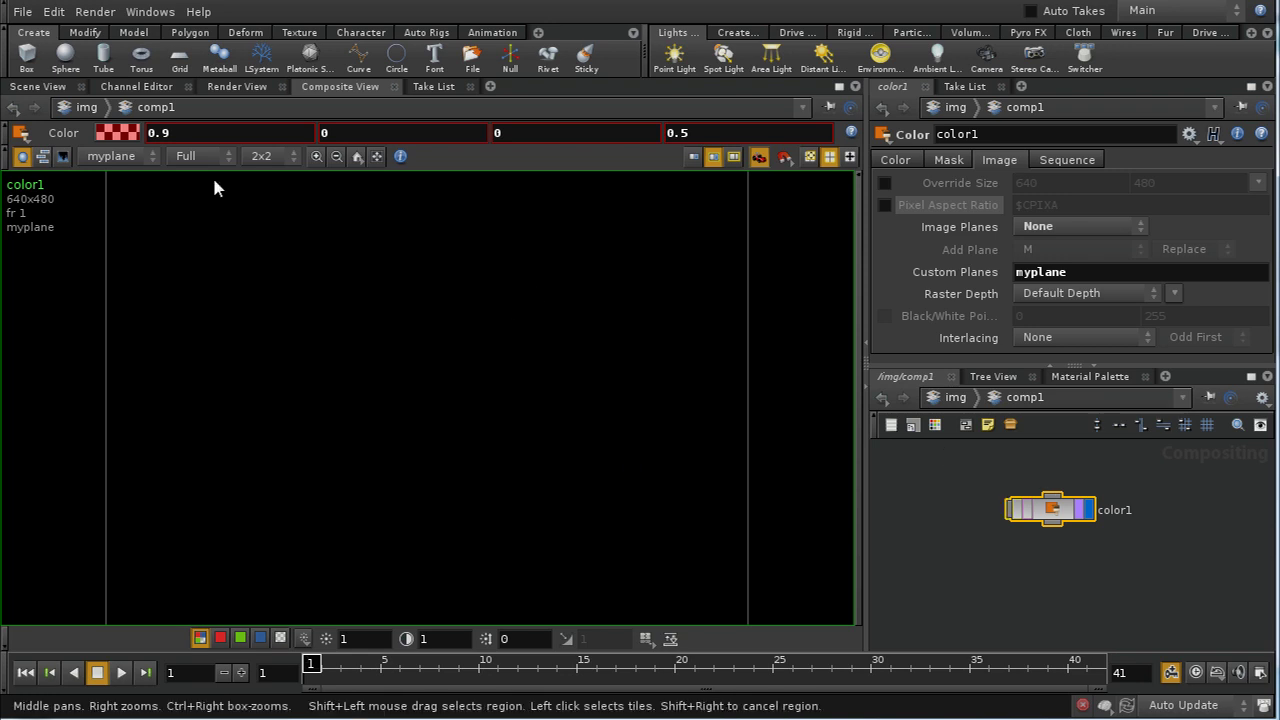
left_click(130, 156)
left_click(100, 179)
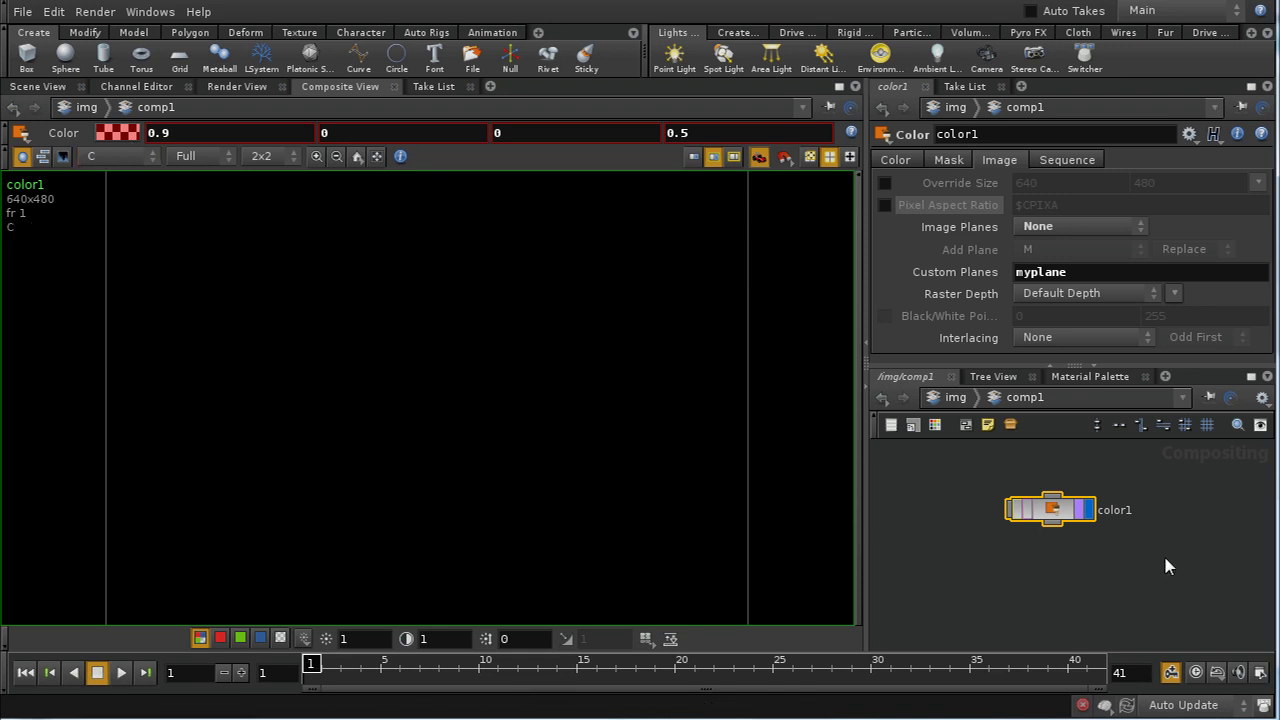
Set the Color node's Image Planes to C, A (C:rgb A) and review the Raster Depth and Interlacing options
left_click(1082, 228)
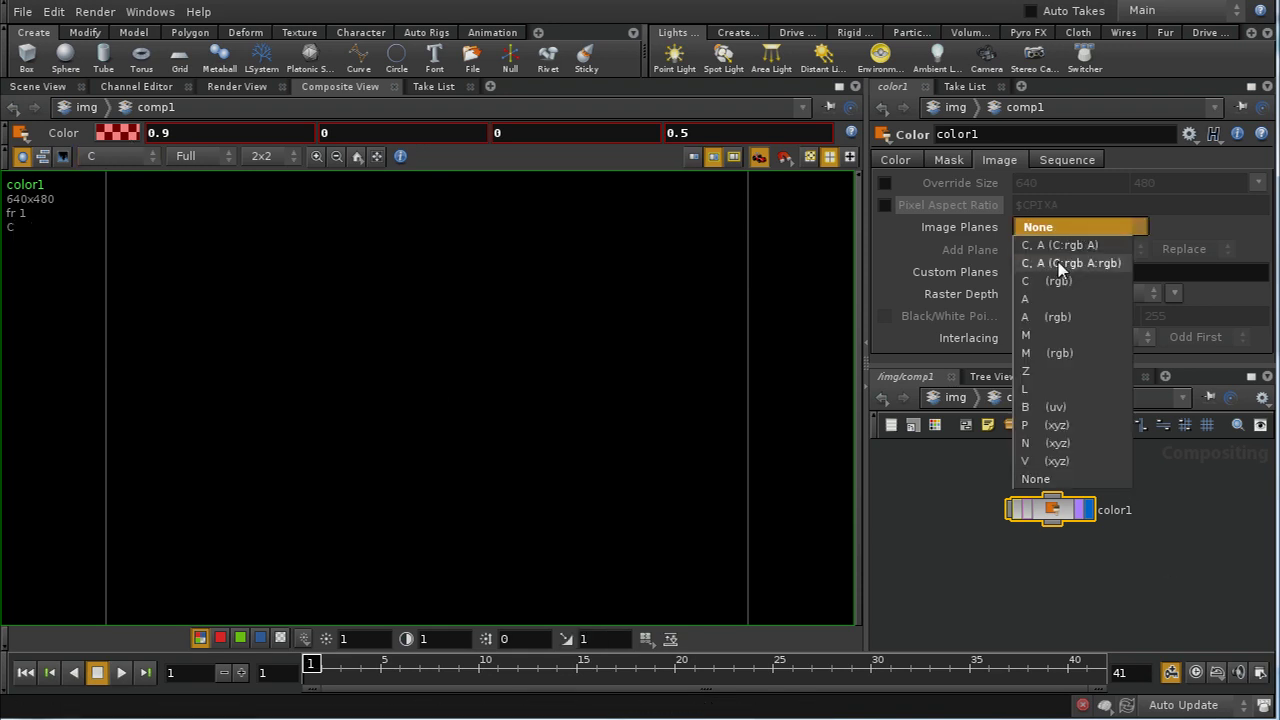
left_click(1055, 246)
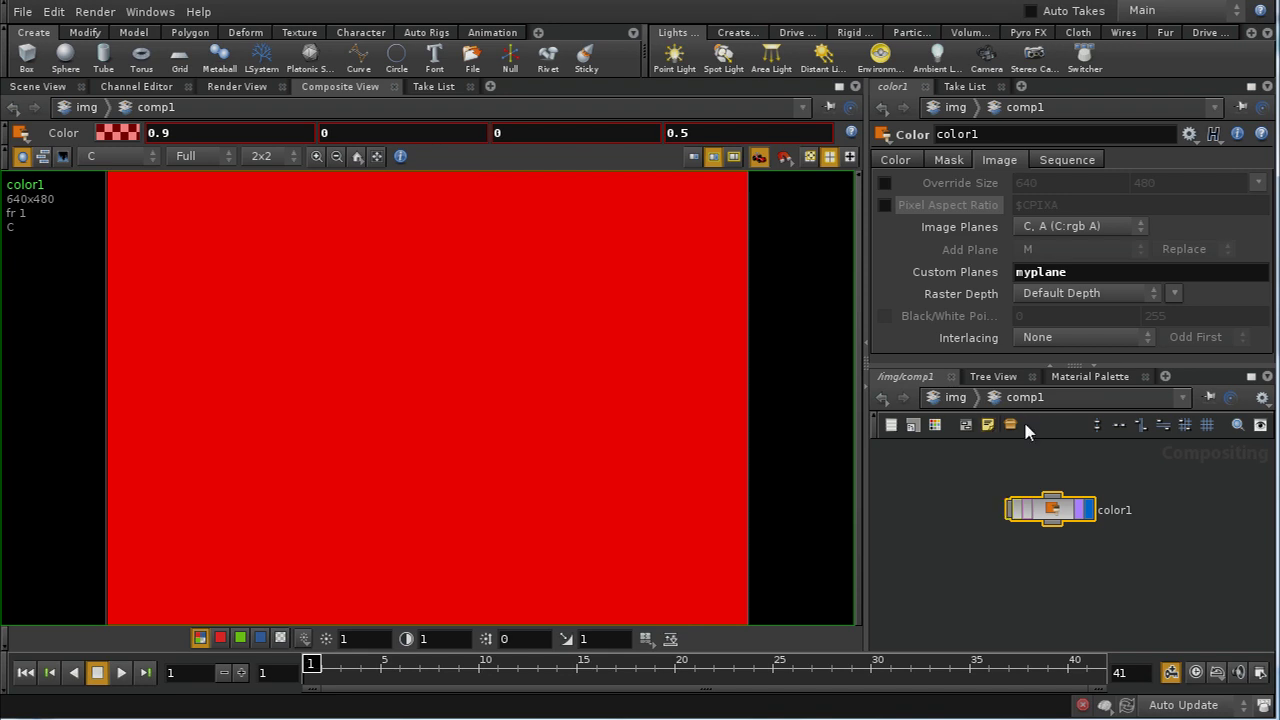
left_click(1076, 295)
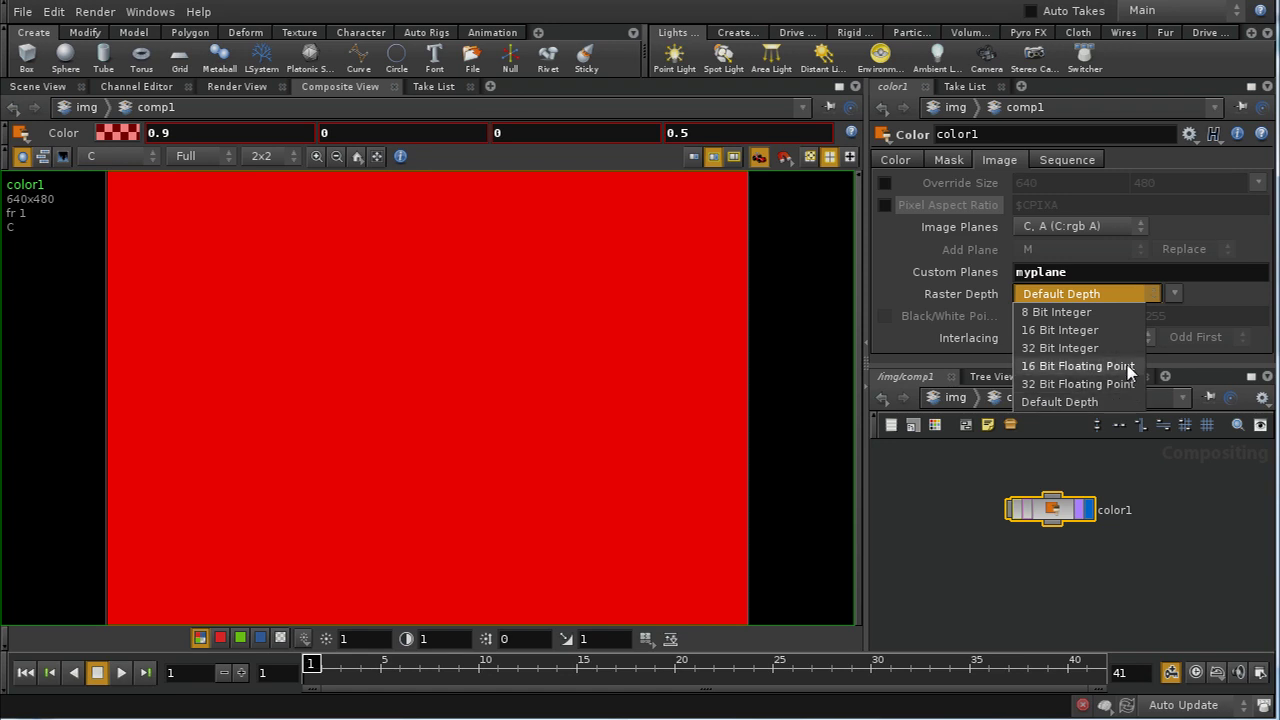
left_click(1008, 595)
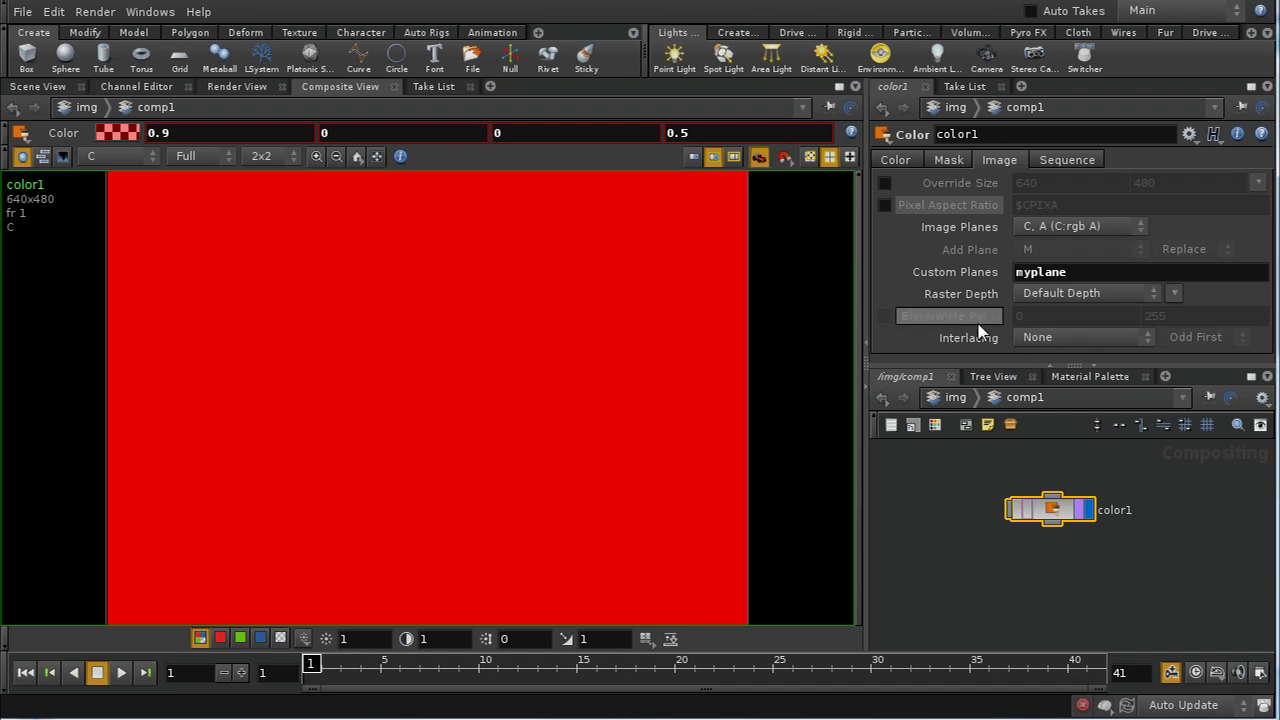
left_click(1043, 341)
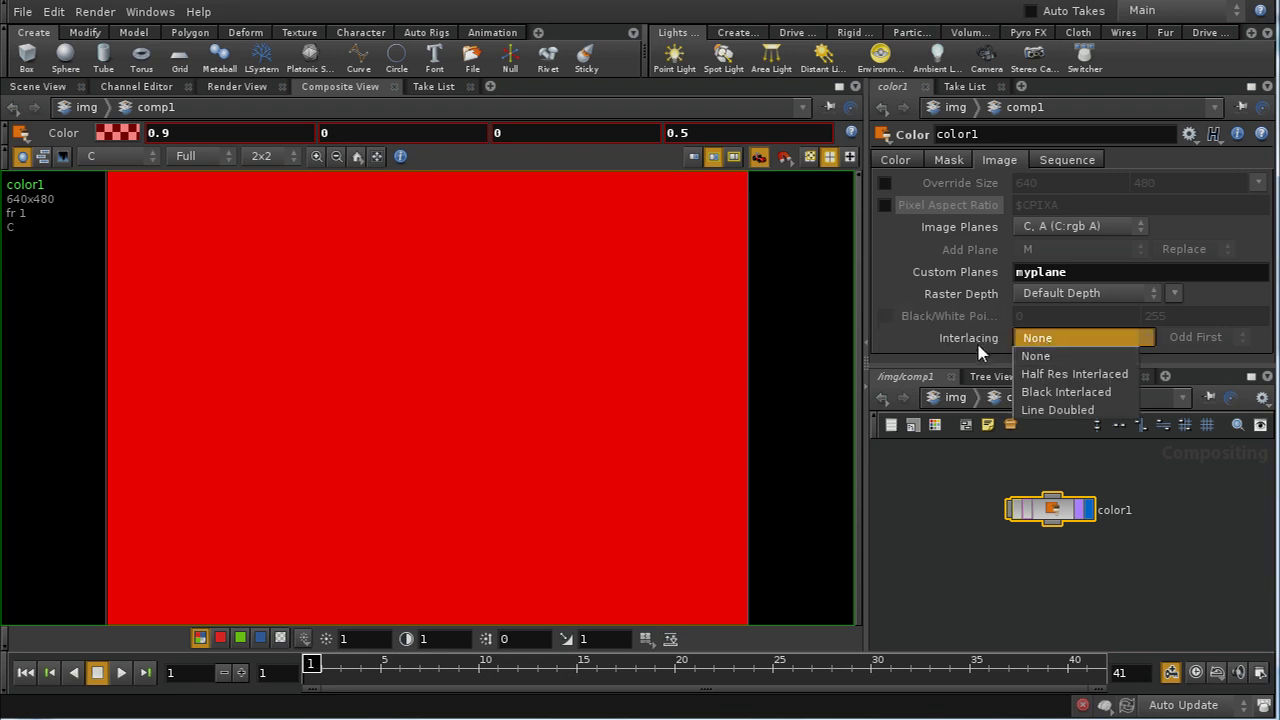
left_click(1051, 338)
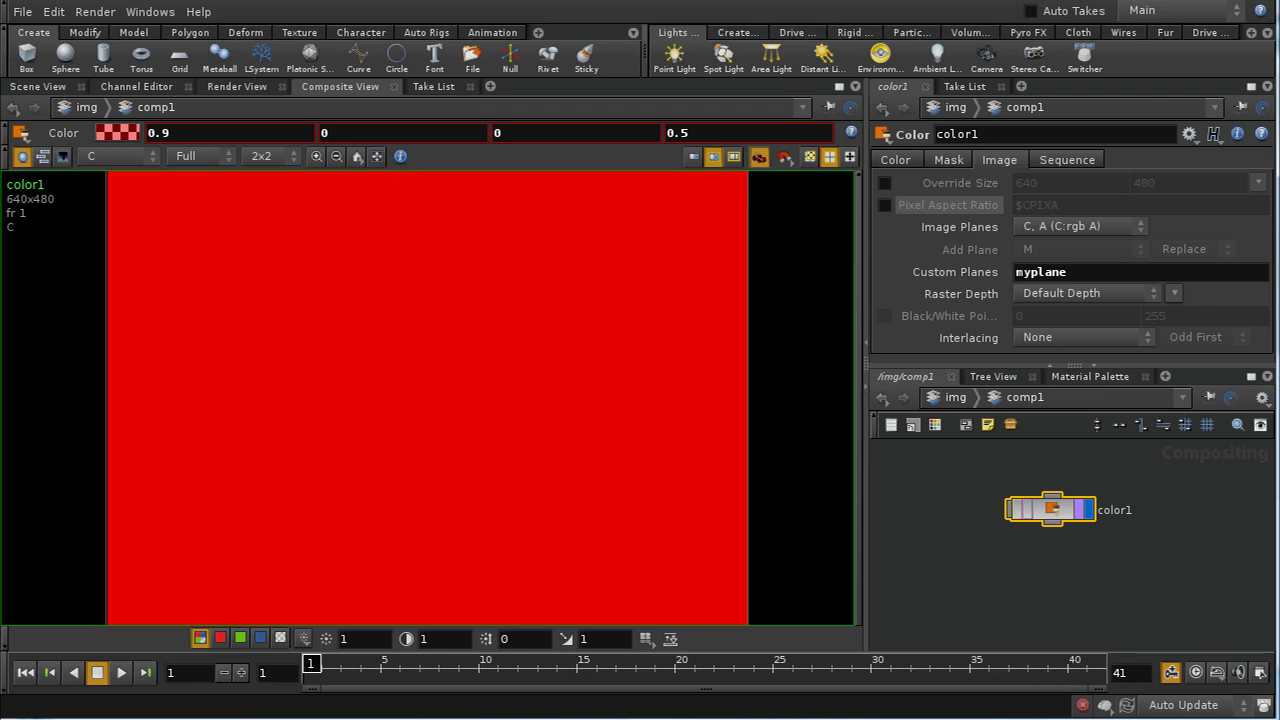
Add a Shape node beside the Color node and display both nodes side by side in the Composite View
middle_click_drag(1013, 556, 1032, 591)
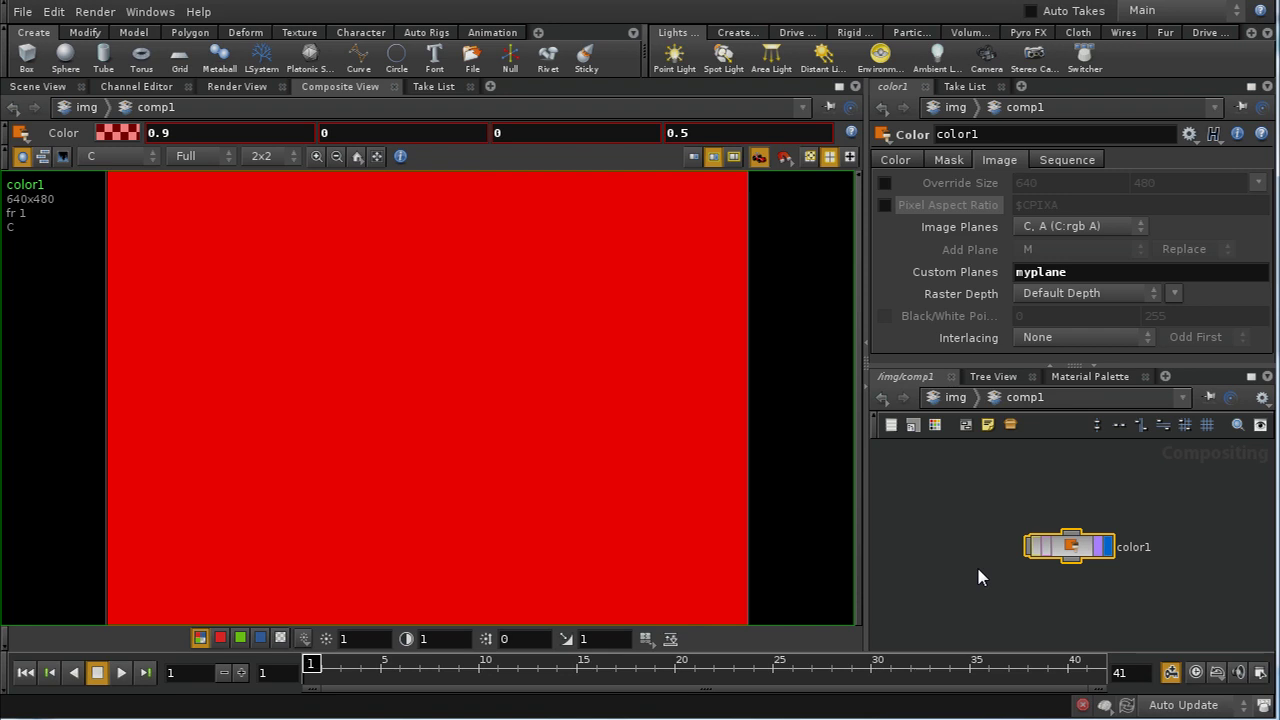
key("l")
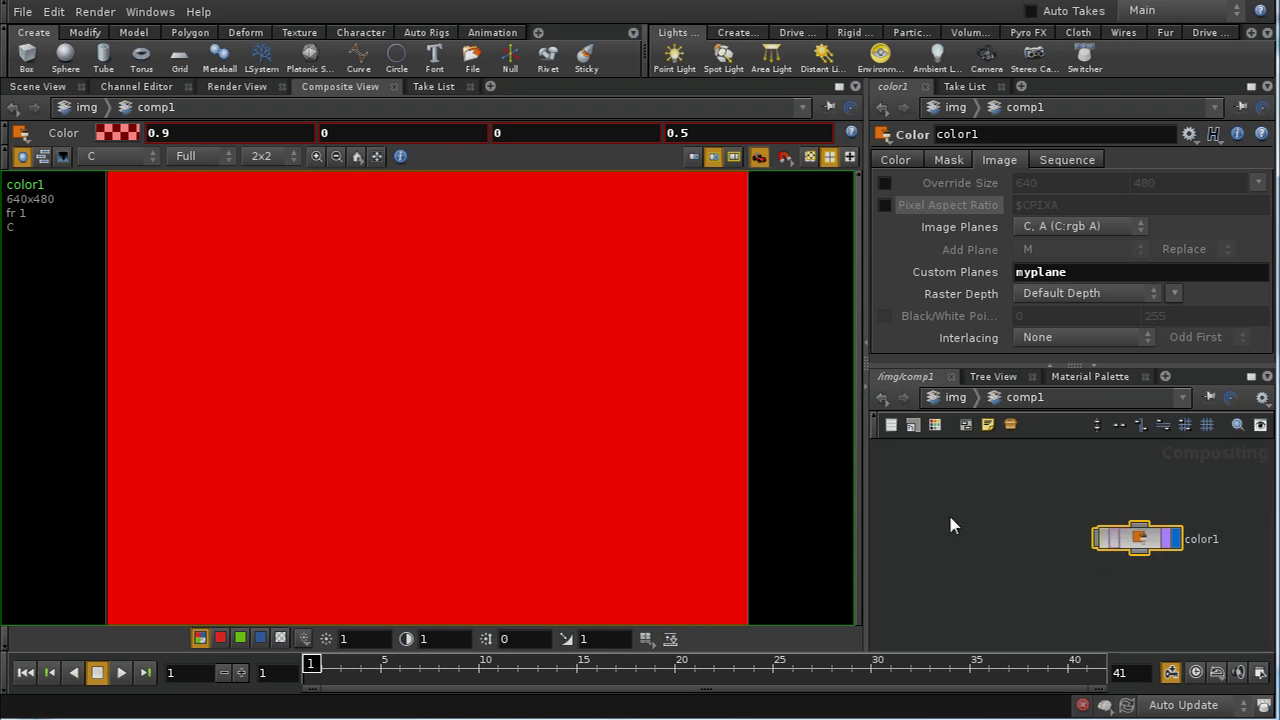
key("Tab")
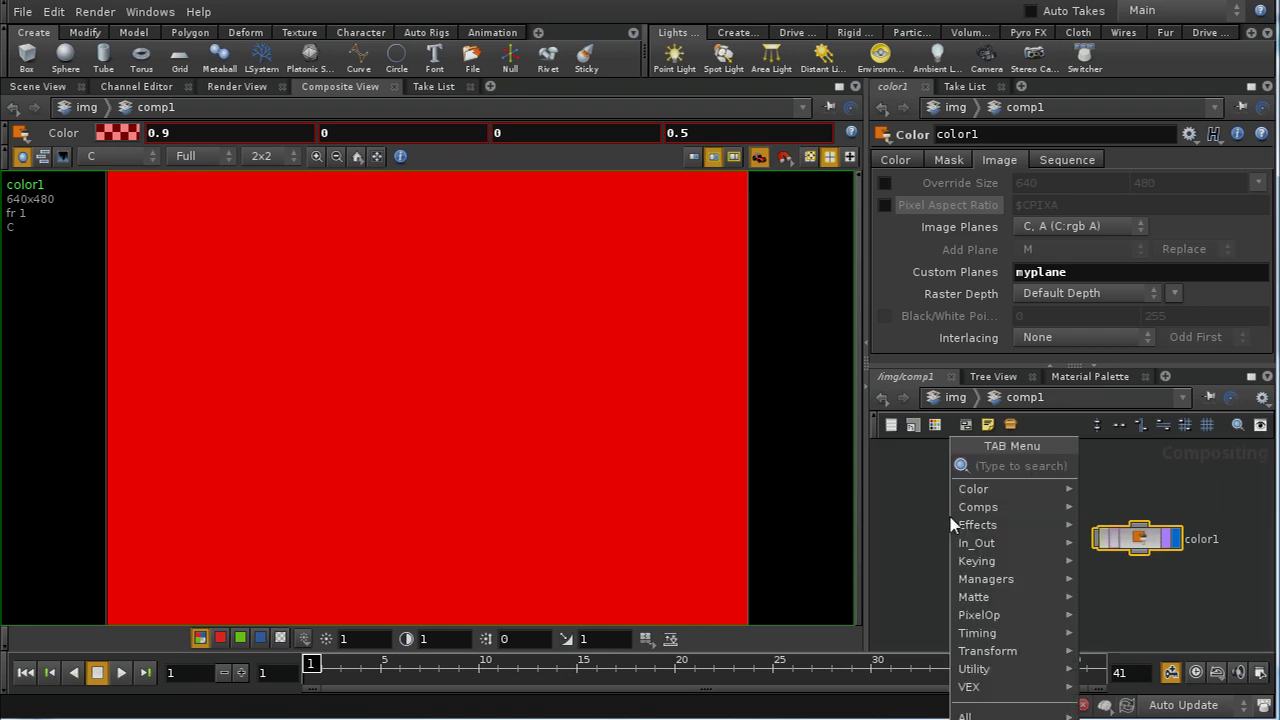
type("shape")
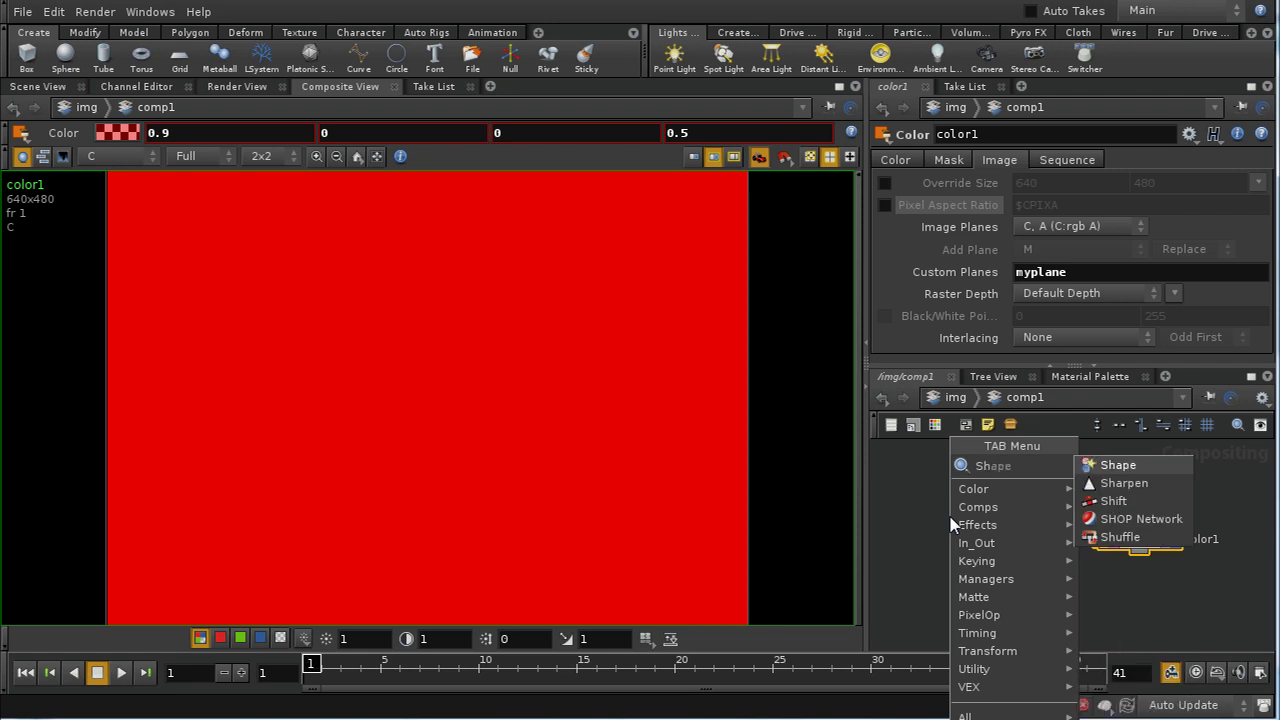
left_click(1112, 462)
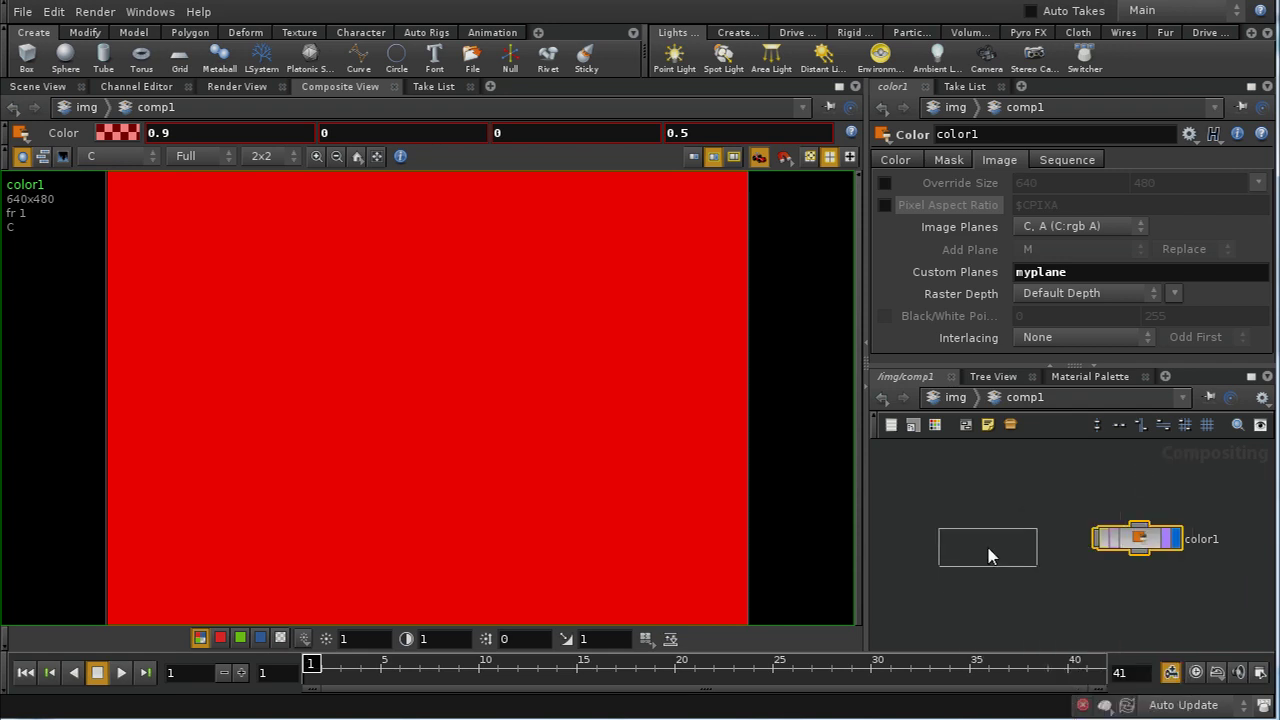
left_click(1036, 553)
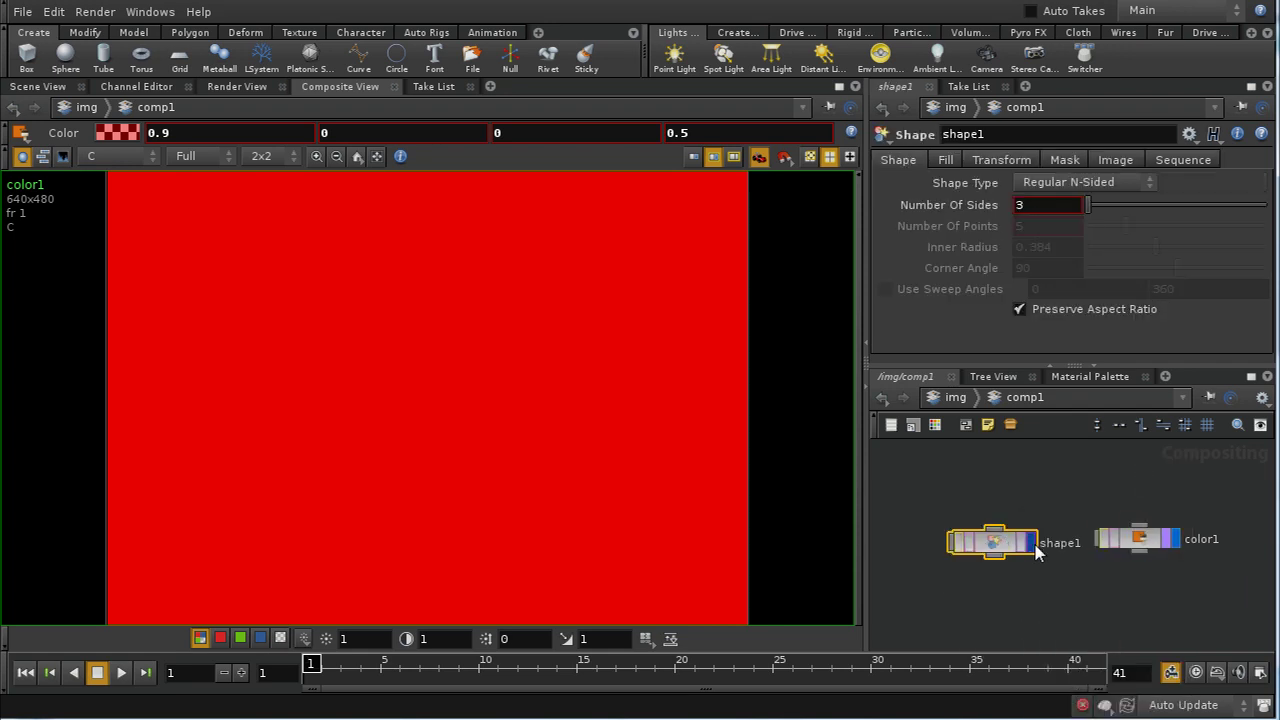
left_click(1032, 545)
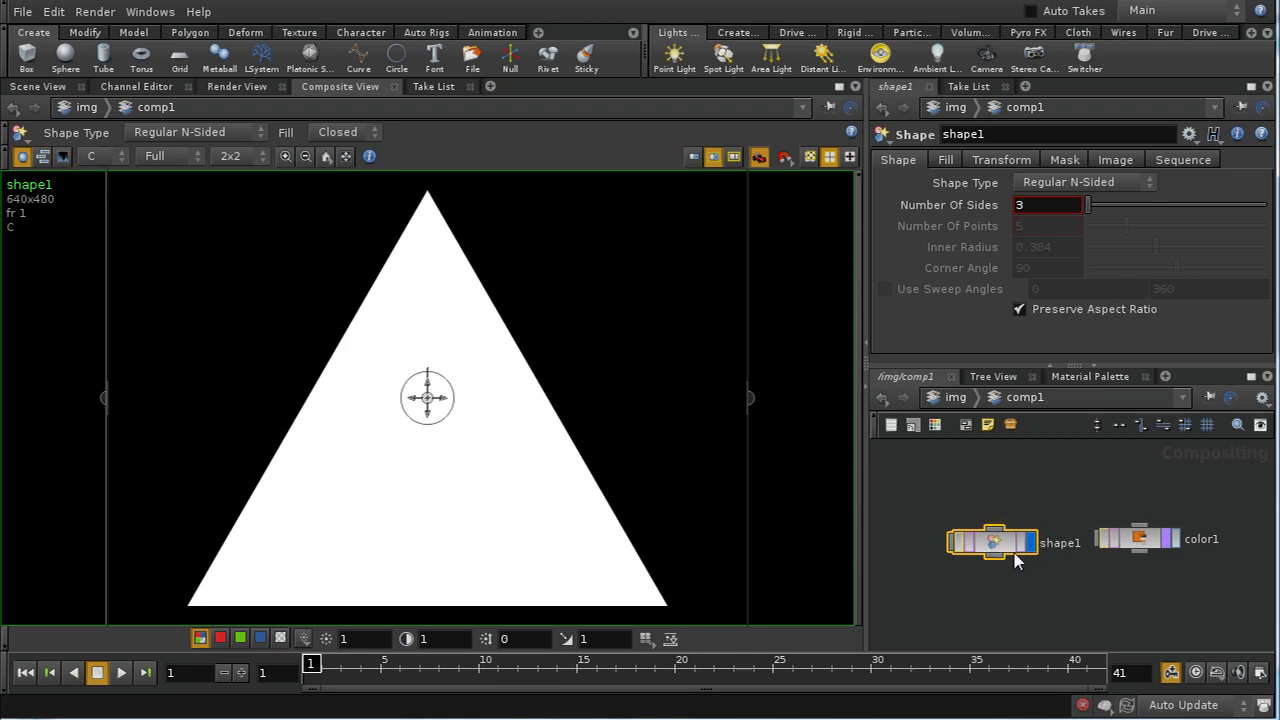
left_click(1175, 542, "ctrl")
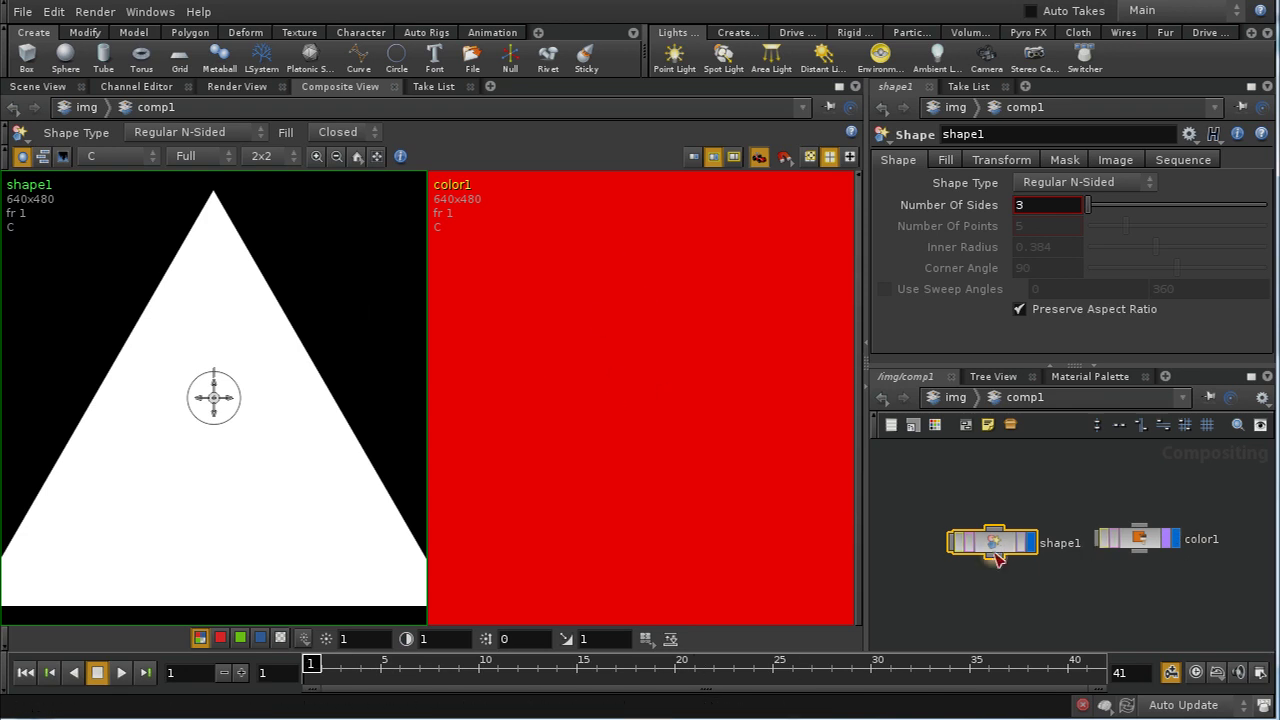
Set the Shape node's Shape Type to Circle and display only the Color node in the Composite View
left_click(1073, 182)
left_click(1068, 248)
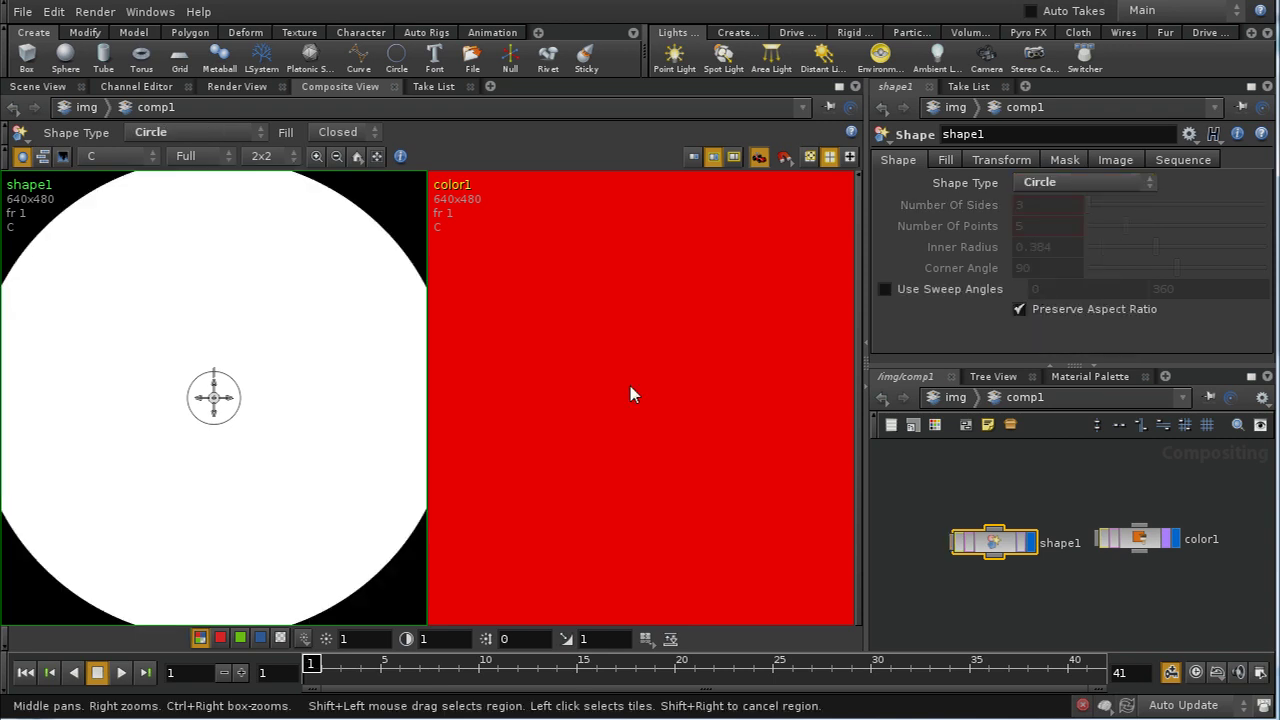
left_click(1173, 540)
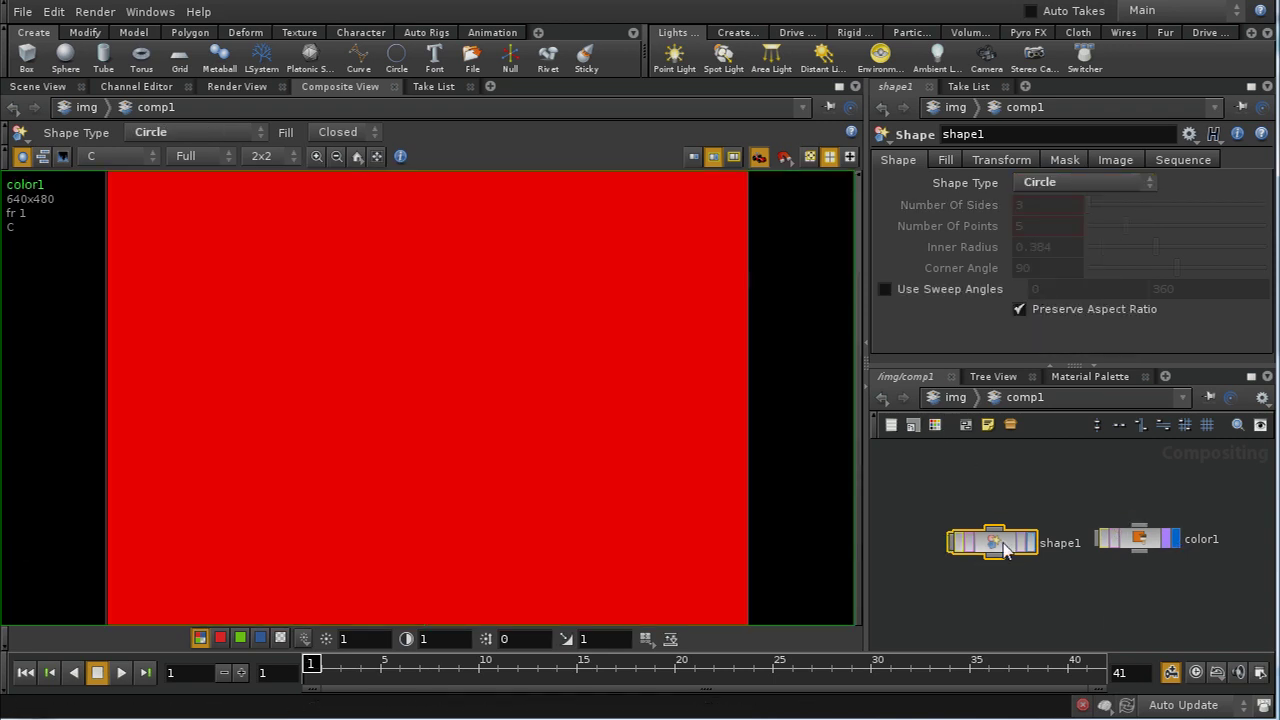
Display the Shape node and scale its circle down to a bit under half its original size using the transform handles
left_click(1031, 542)
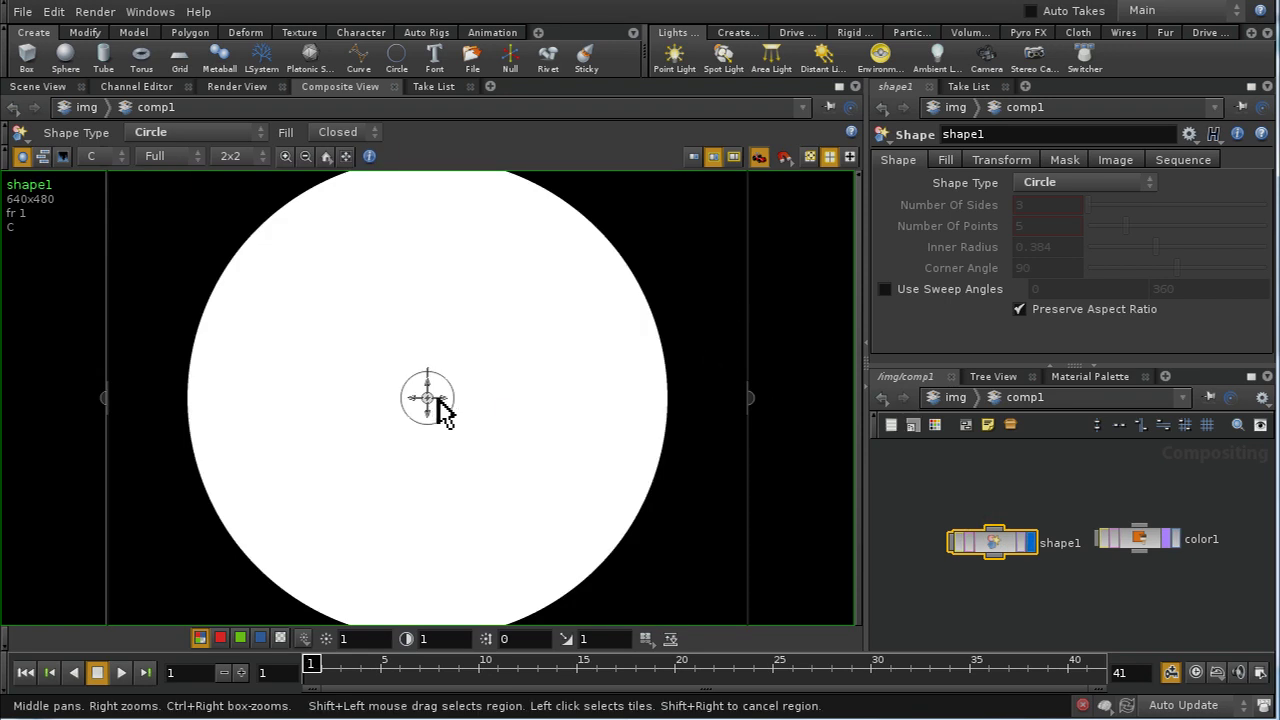
left_click_drag(428, 400, 523, 371)
key("ctrl+z")
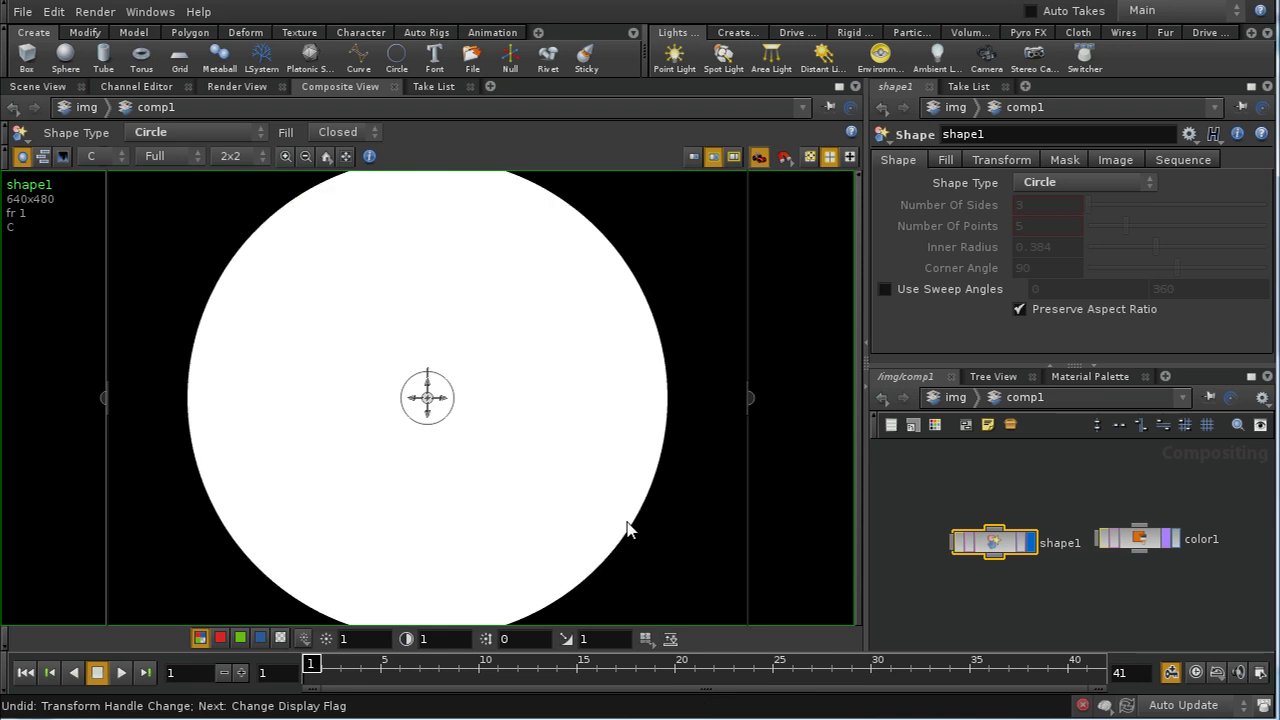
left_click_drag(751, 406, 657, 405)
key("ctrl+z")
left_click_drag(753, 404, 587, 412)
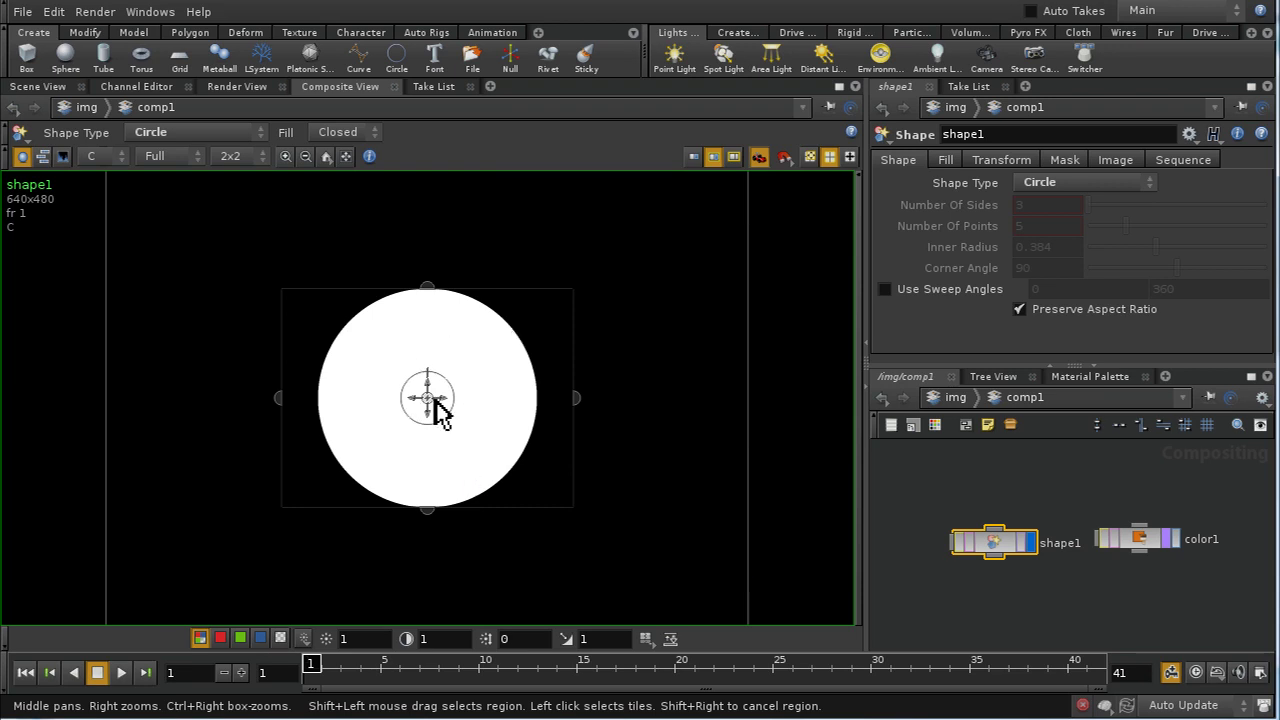
Try moving the scaled circle by its centre handle and undo the test moves
mouse_move(441, 398)
left_mouse_down()
mouse_move(547, 399)
mouse_move(527, 380)
mouse_move(541, 300)
mouse_move(417, 317)
mouse_move(438, 400)
left_mouse_up()
key("ctrl+z")
key("ctrl+z")
key("ctrl+z")
key("ctrl+z")
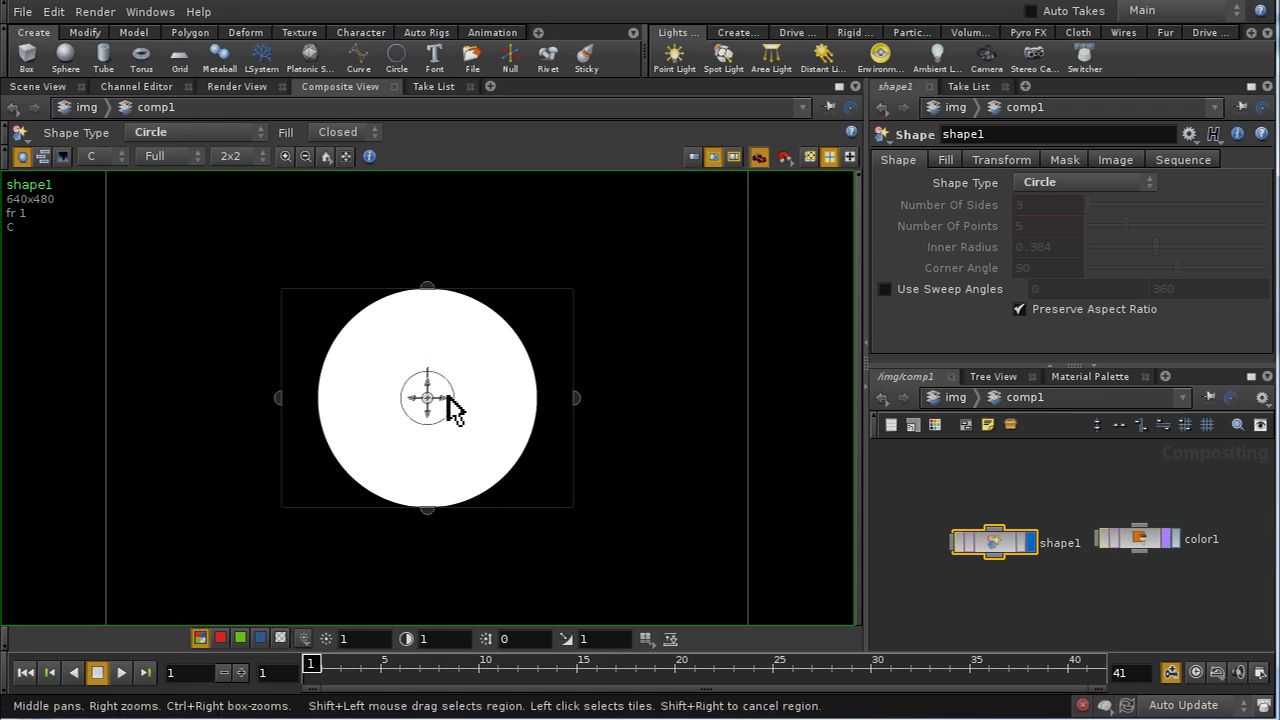
Place the Shape node above the Color node and wire its output into the Color node's mask input
left_click_drag(968, 538, 954, 578)
left_click_drag(1085, 551, 1096, 541)
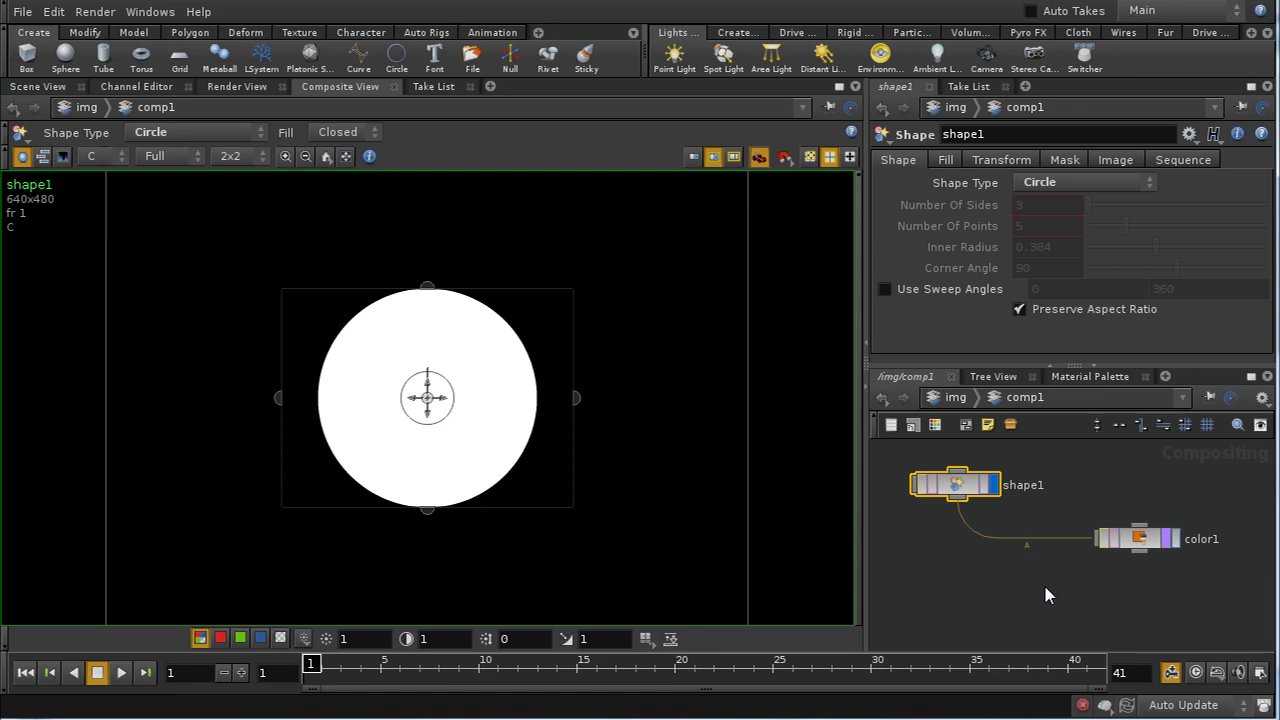
scroll(1055, 510, "up", 5)
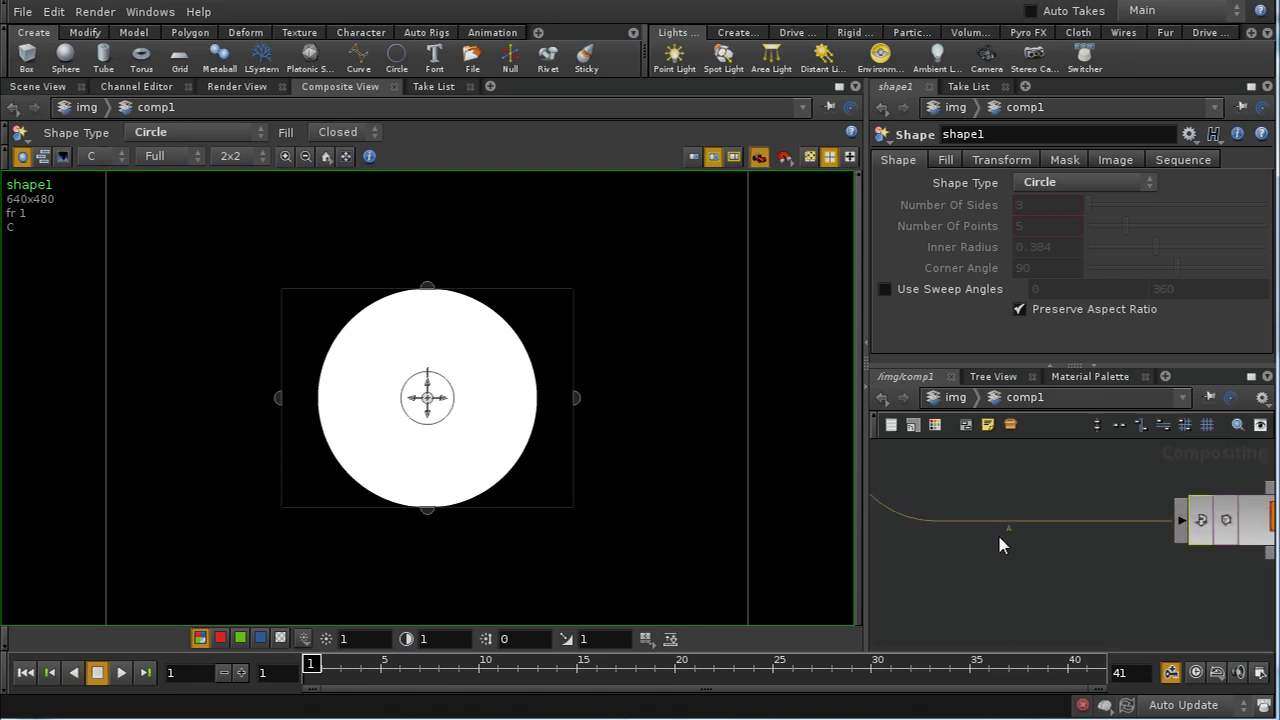
key("h")
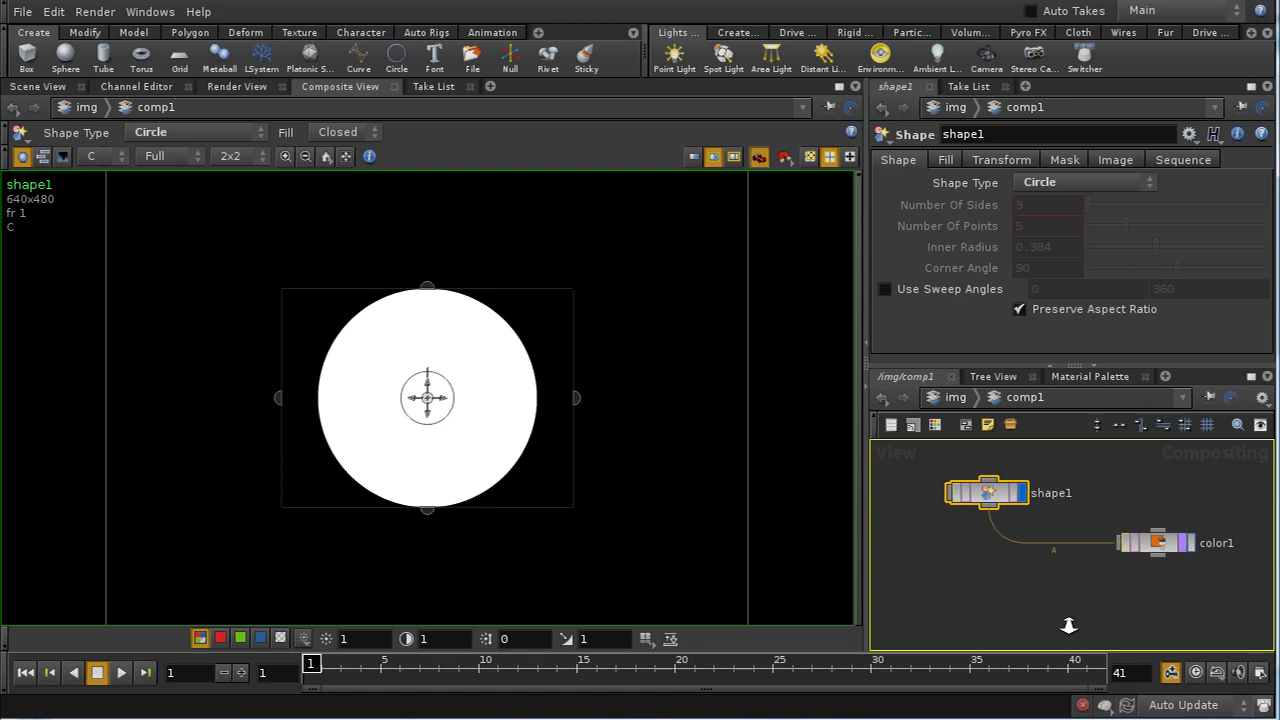
Review the Color node's mask settings and display the masked Color node in the Composite View
left_click(1155, 543)
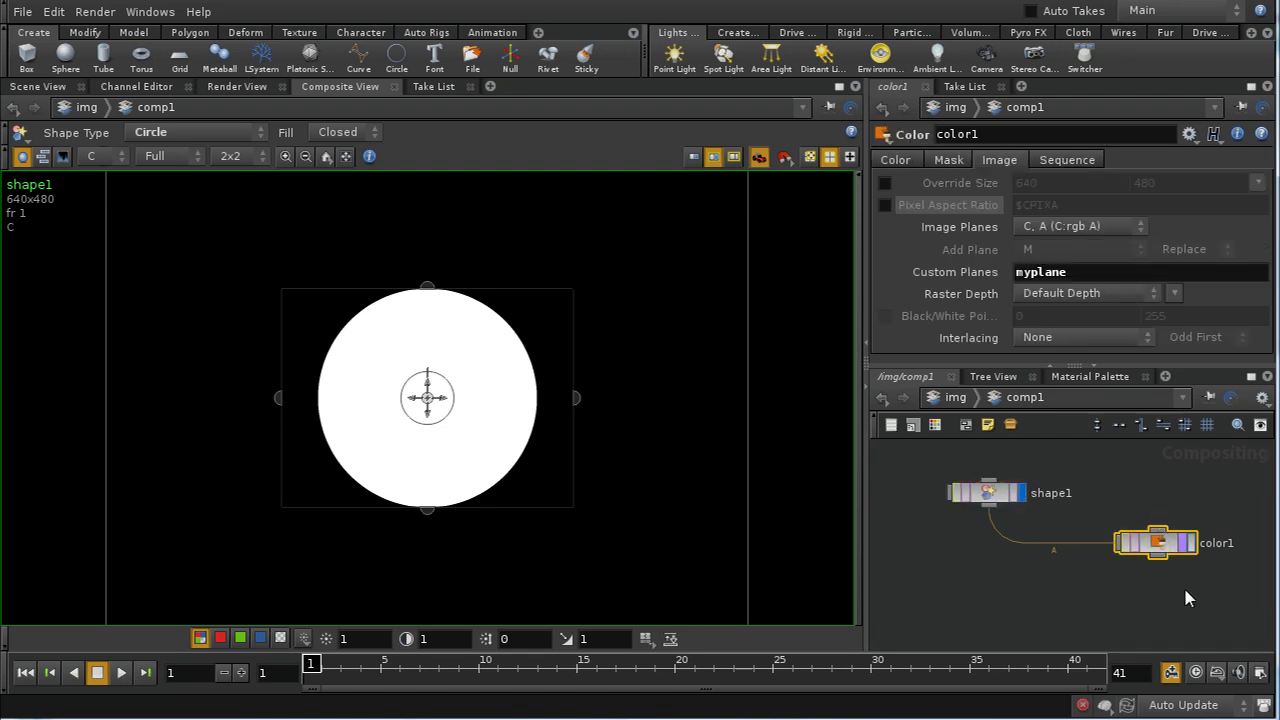
left_click(955, 161)
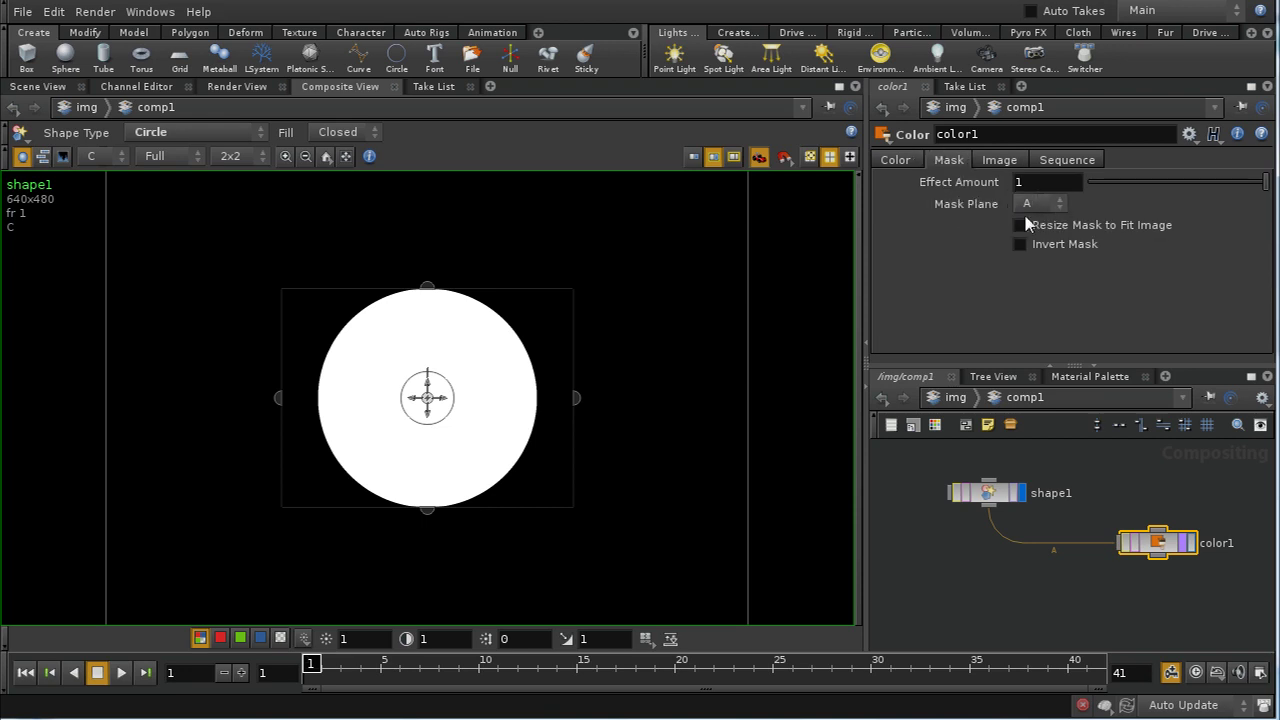
left_click(1191, 548)
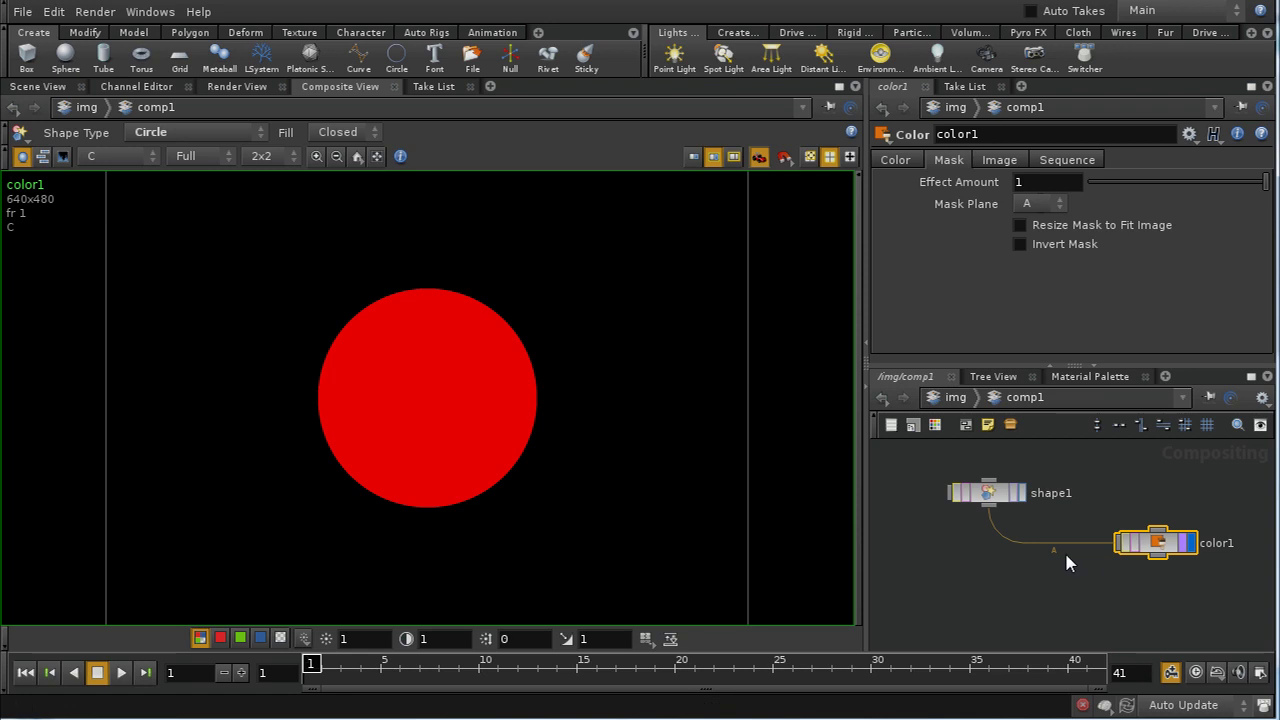
Display the Shape node's alpha channel and compare its C and A planes in the Composite View
left_click(998, 524)
left_click(995, 493)
left_click(1022, 492)
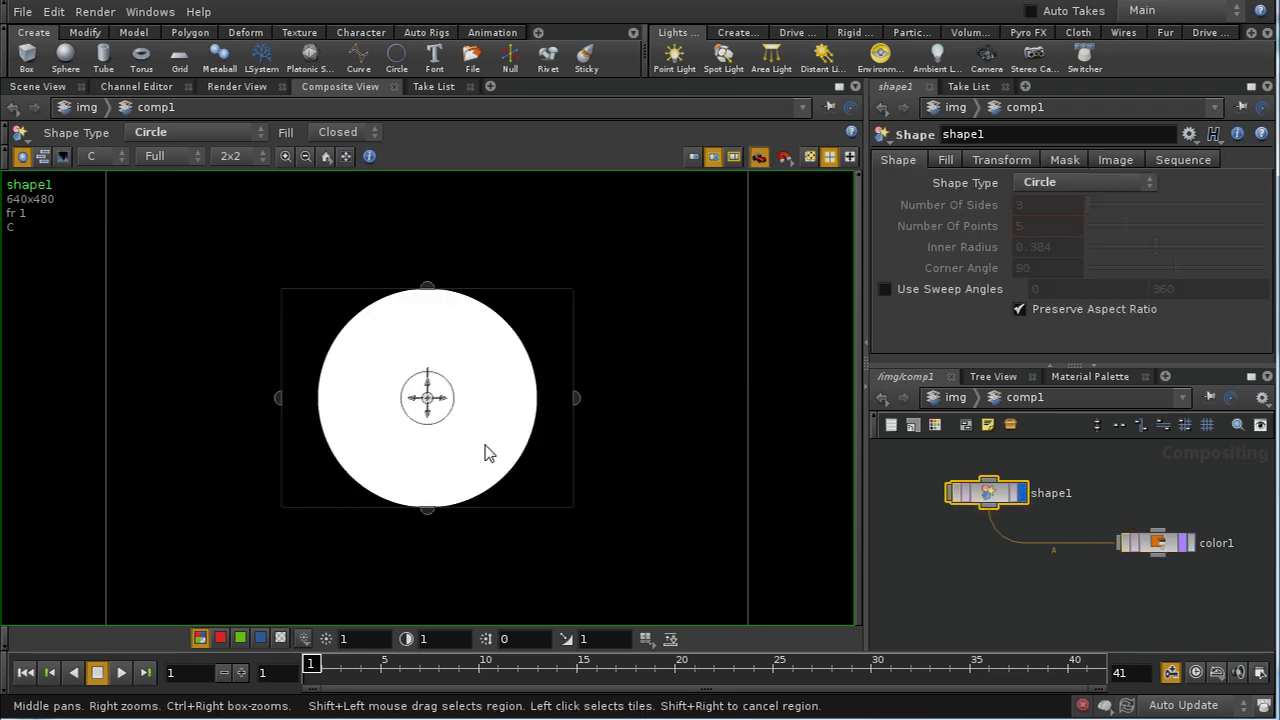
left_click(280, 638)
left_click(112, 157)
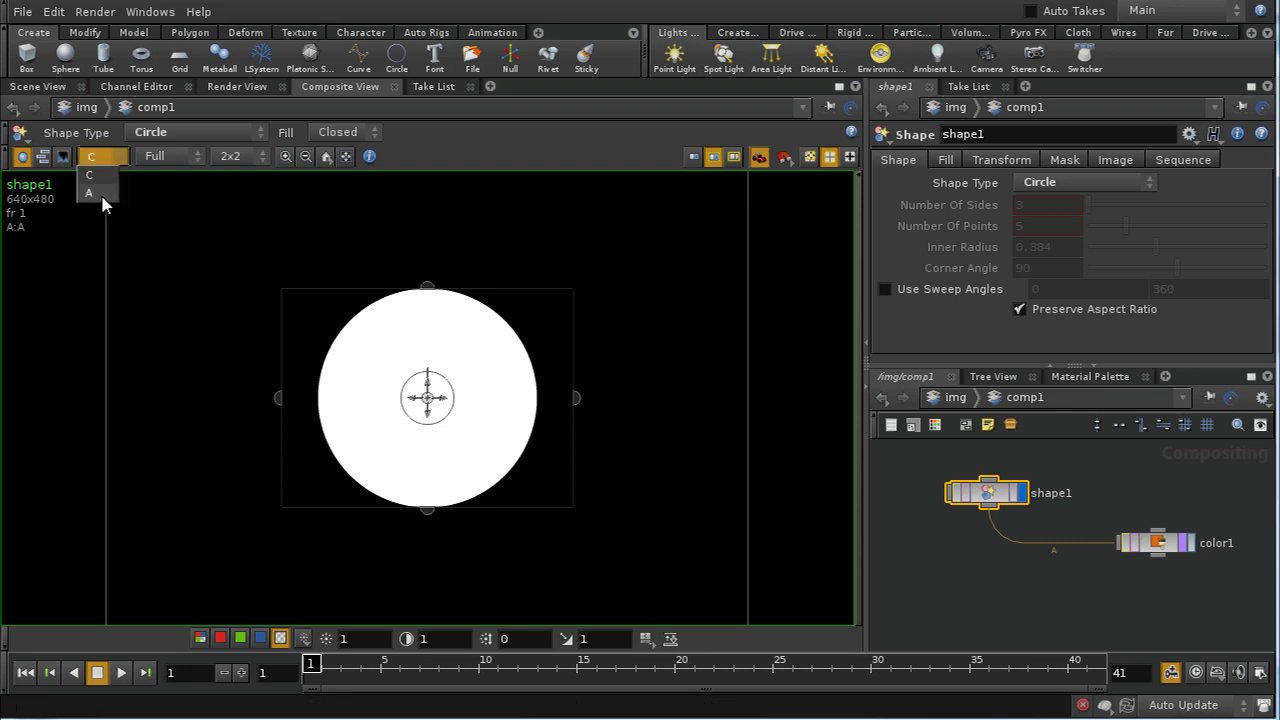
left_click(102, 198)
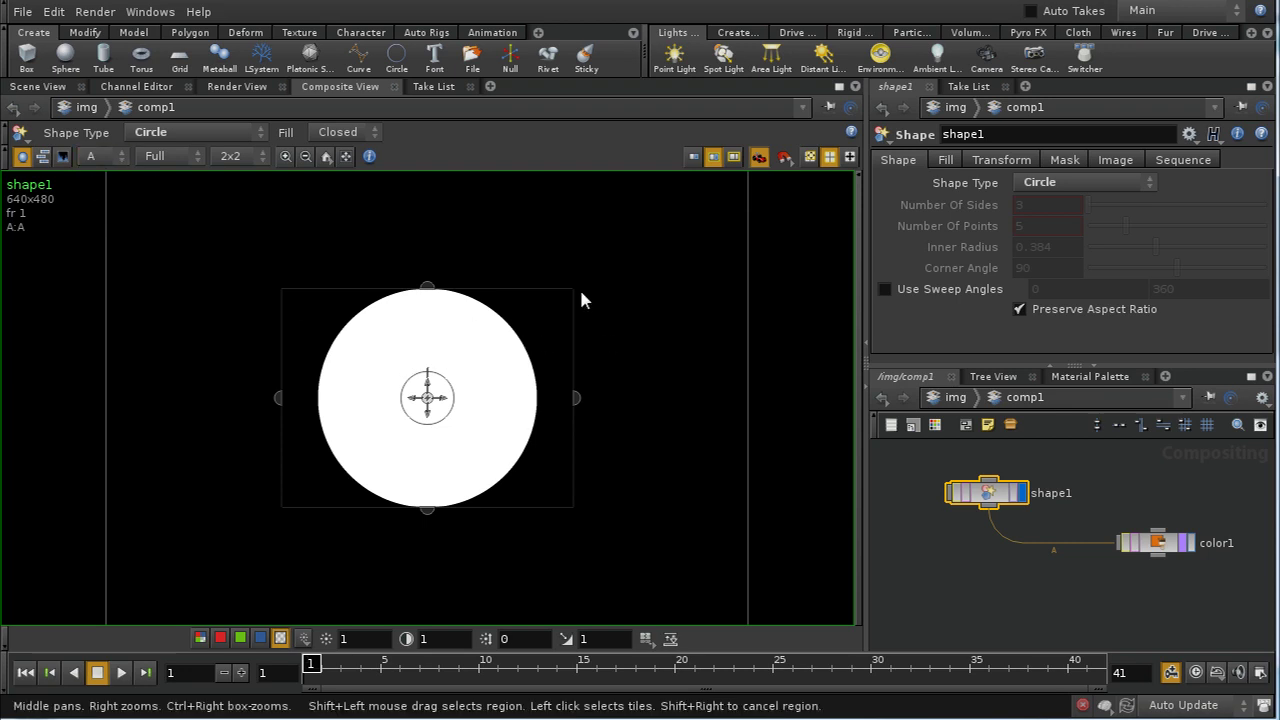
left_click(111, 160)
left_click(92, 175)
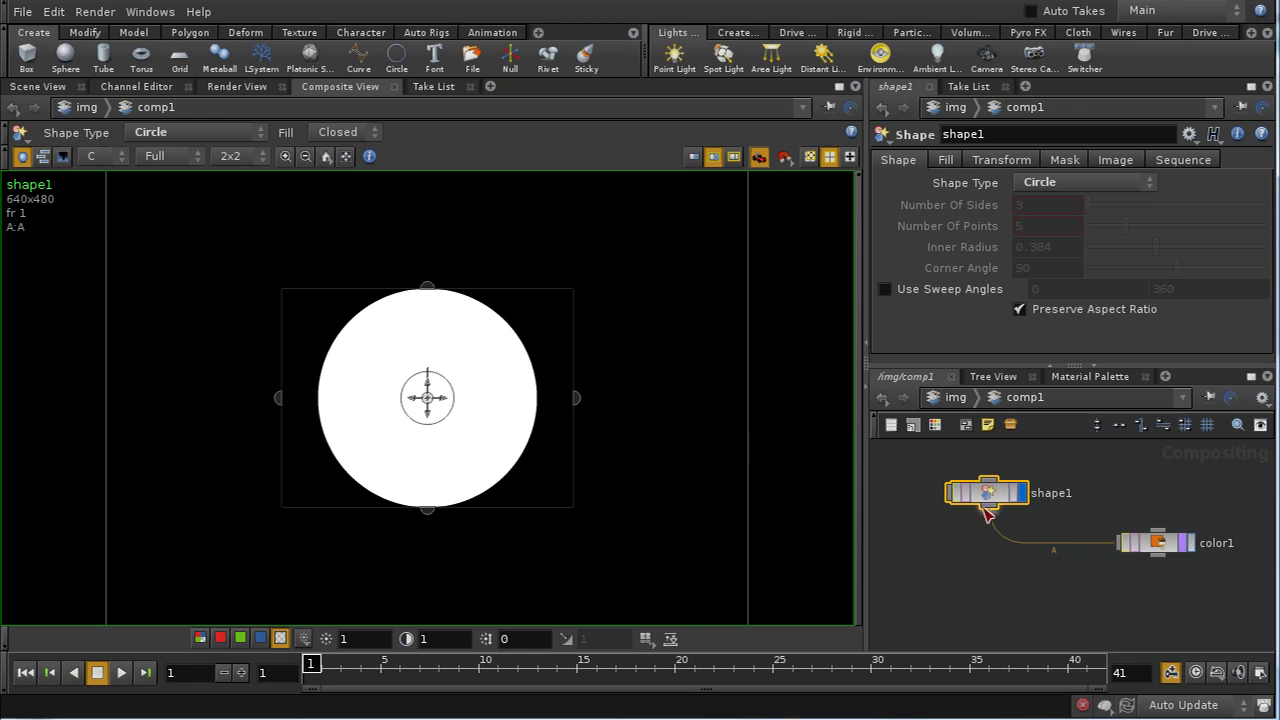
Insert a Blur node into the connection between the Shape node and the Color node's mask input
left_click_drag(988, 568, 980, 506)
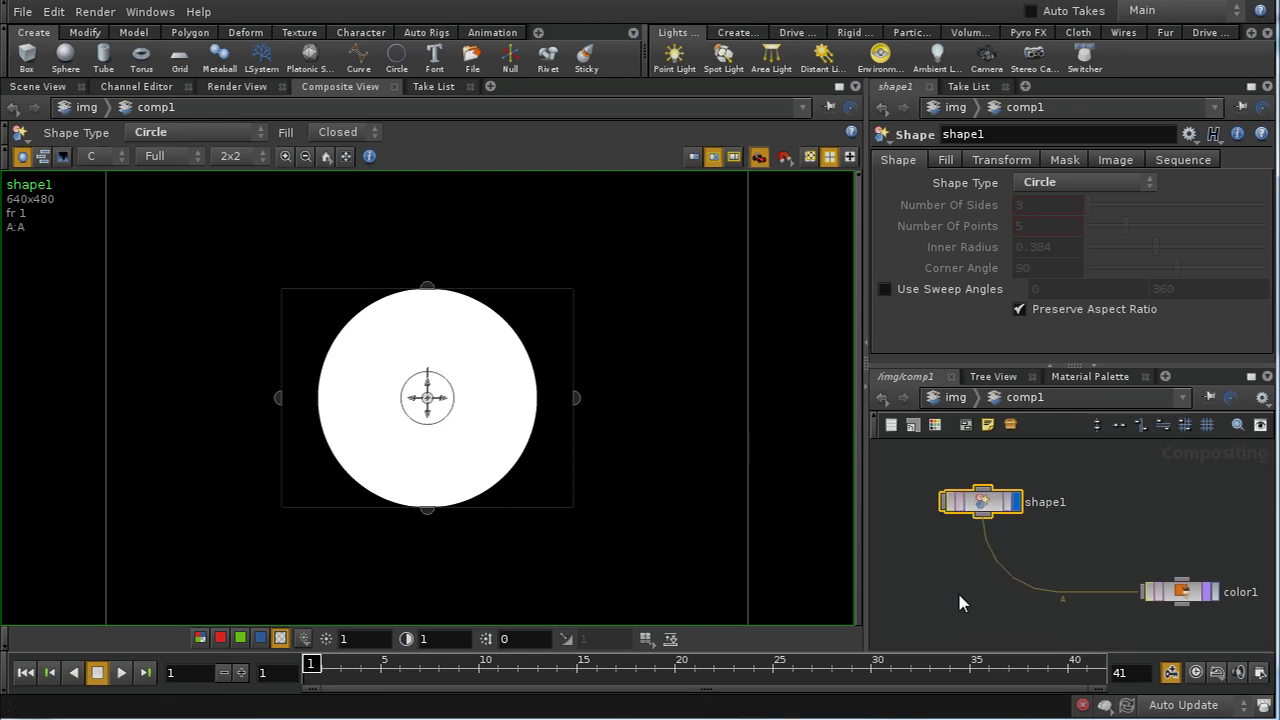
key("Tab")
type("bl")
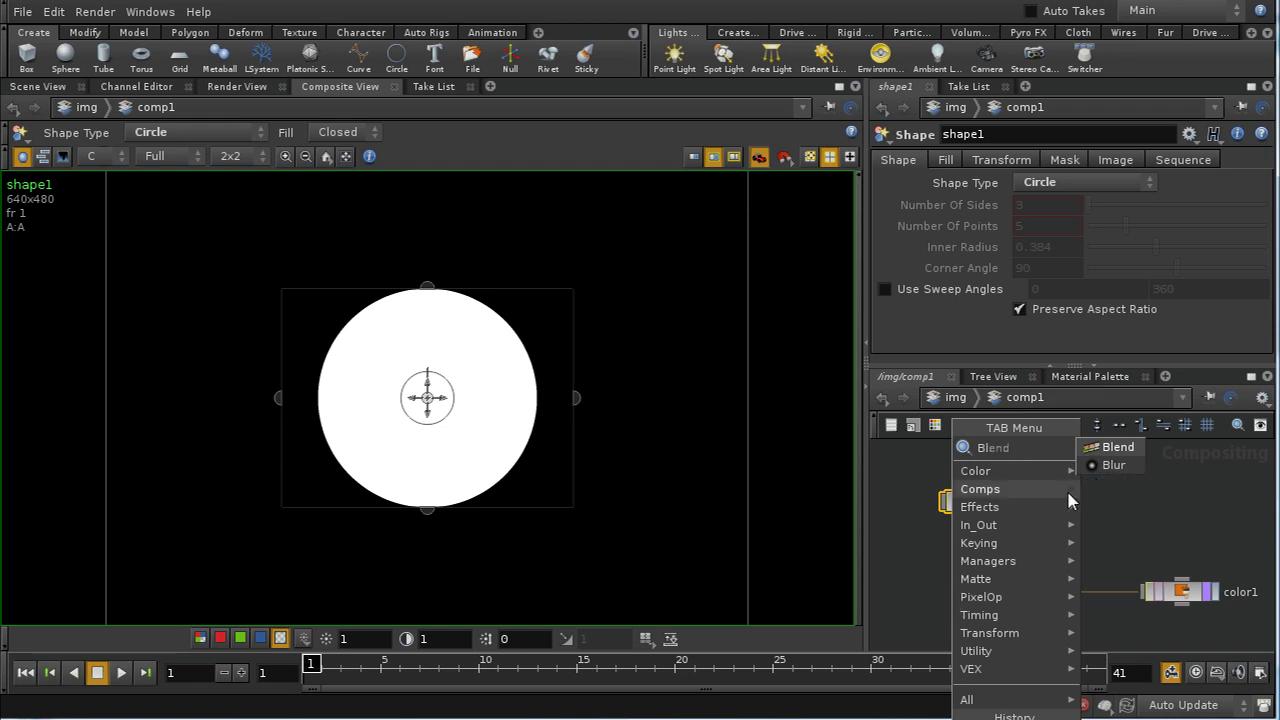
left_click(1100, 465)
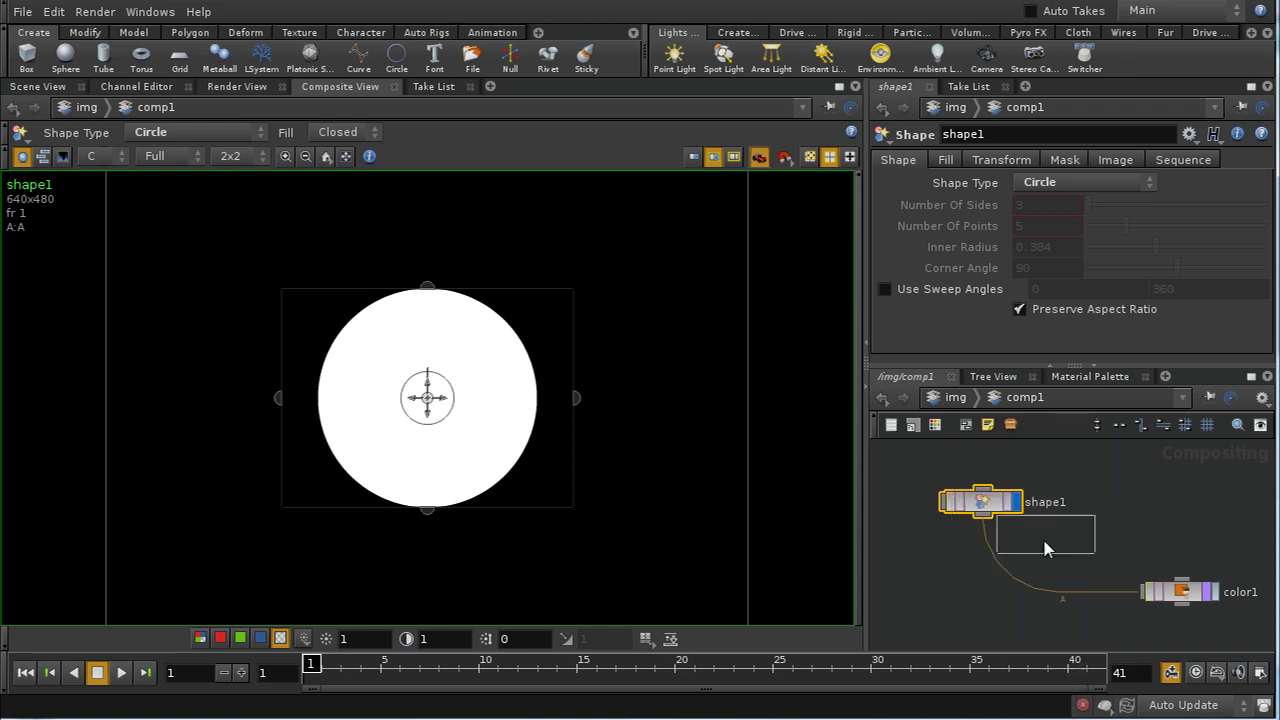
left_click(993, 575)
left_click_drag(985, 500, 1002, 488)
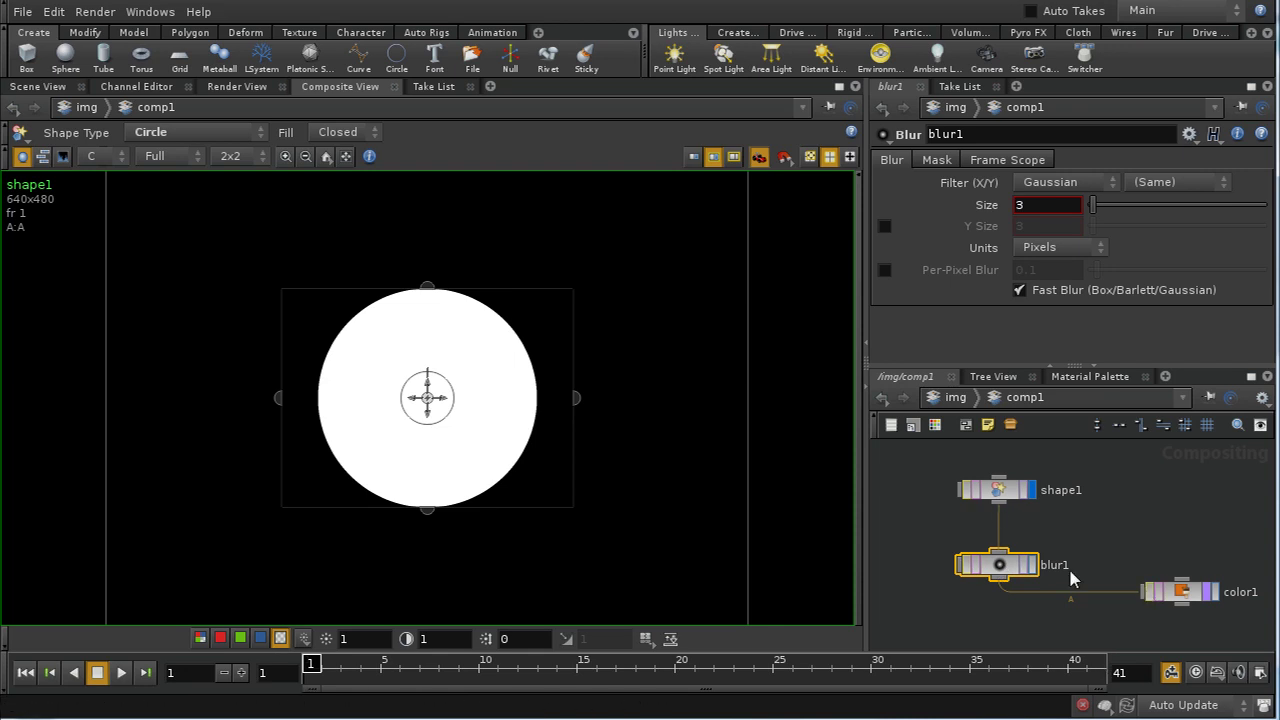
middle_click_drag(1070, 573, 1072, 543)
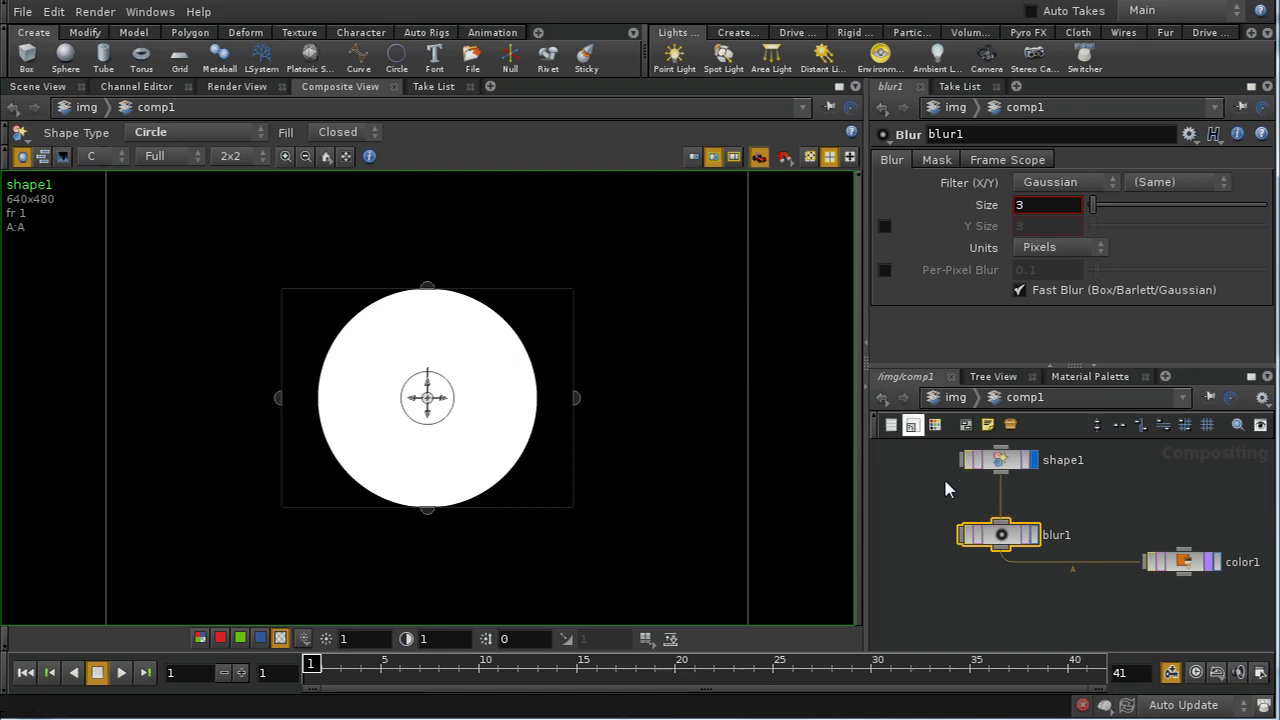
Compare the parameters of the Shape, Blur and Color nodes, including the Color node's image plane settings
left_click(998, 462)
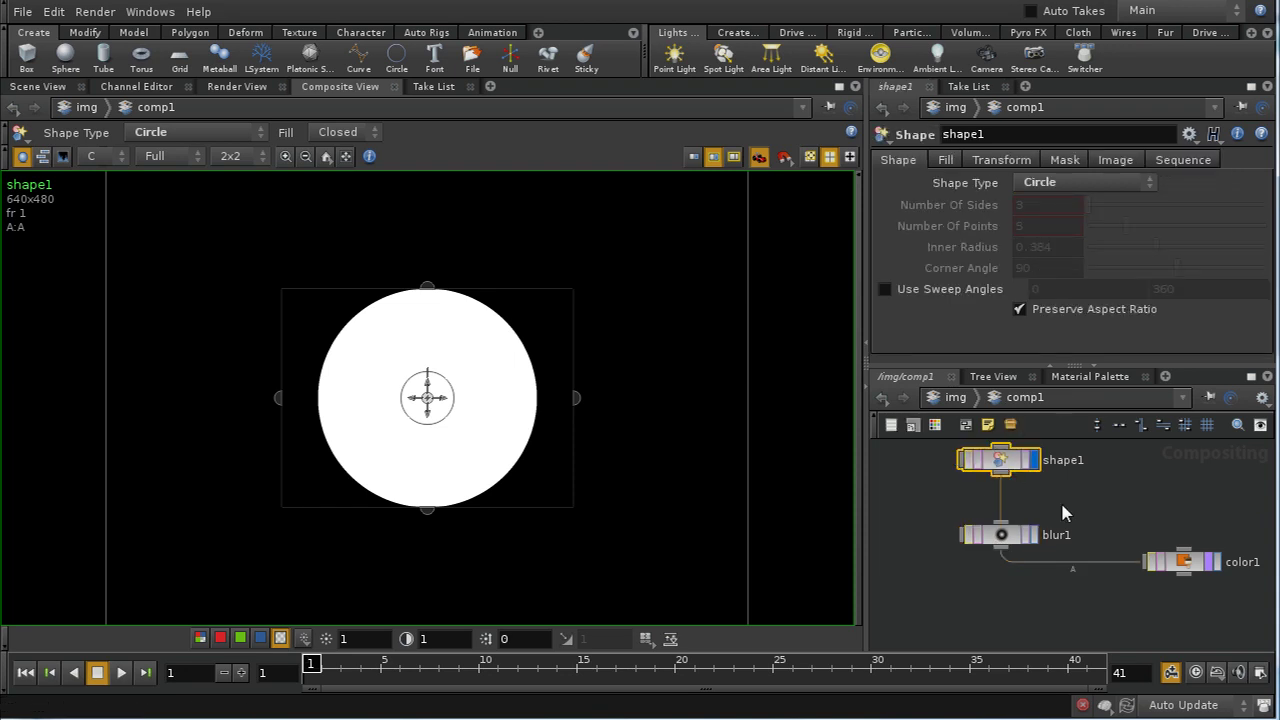
middle_click_drag(1070, 512, 1078, 532)
left_click(1022, 556)
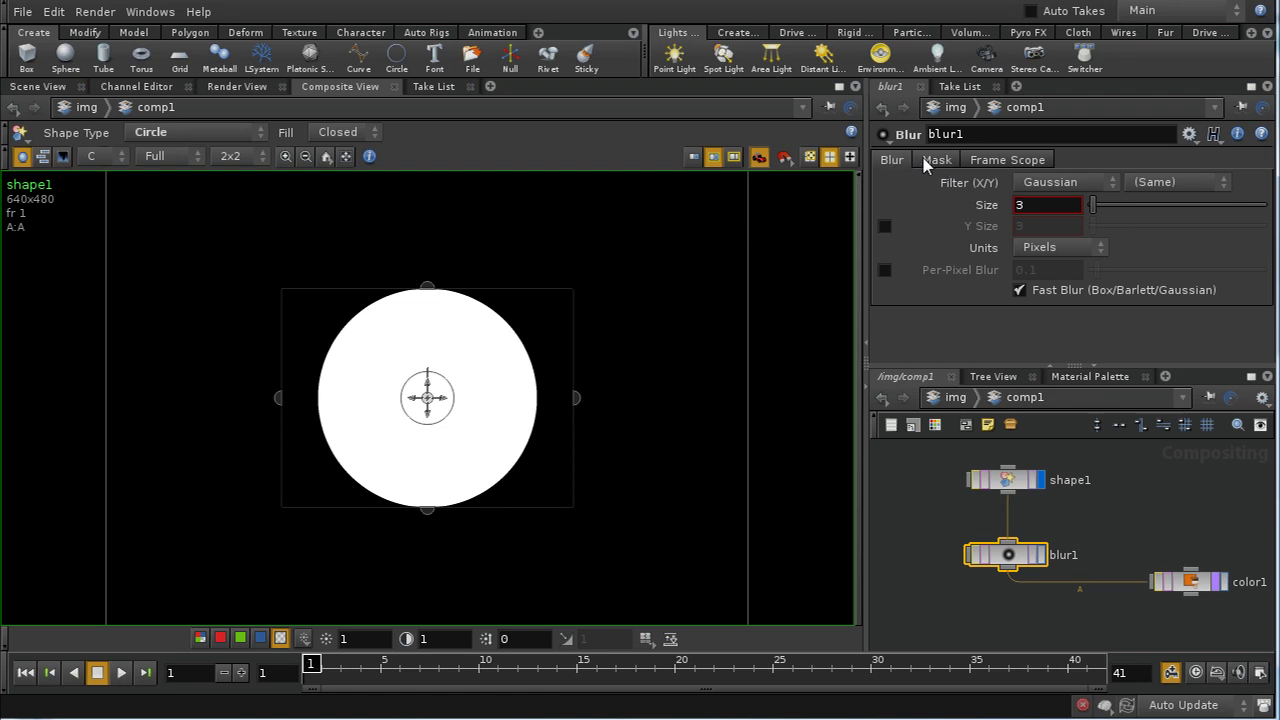
left_click(1212, 588)
left_click(999, 159)
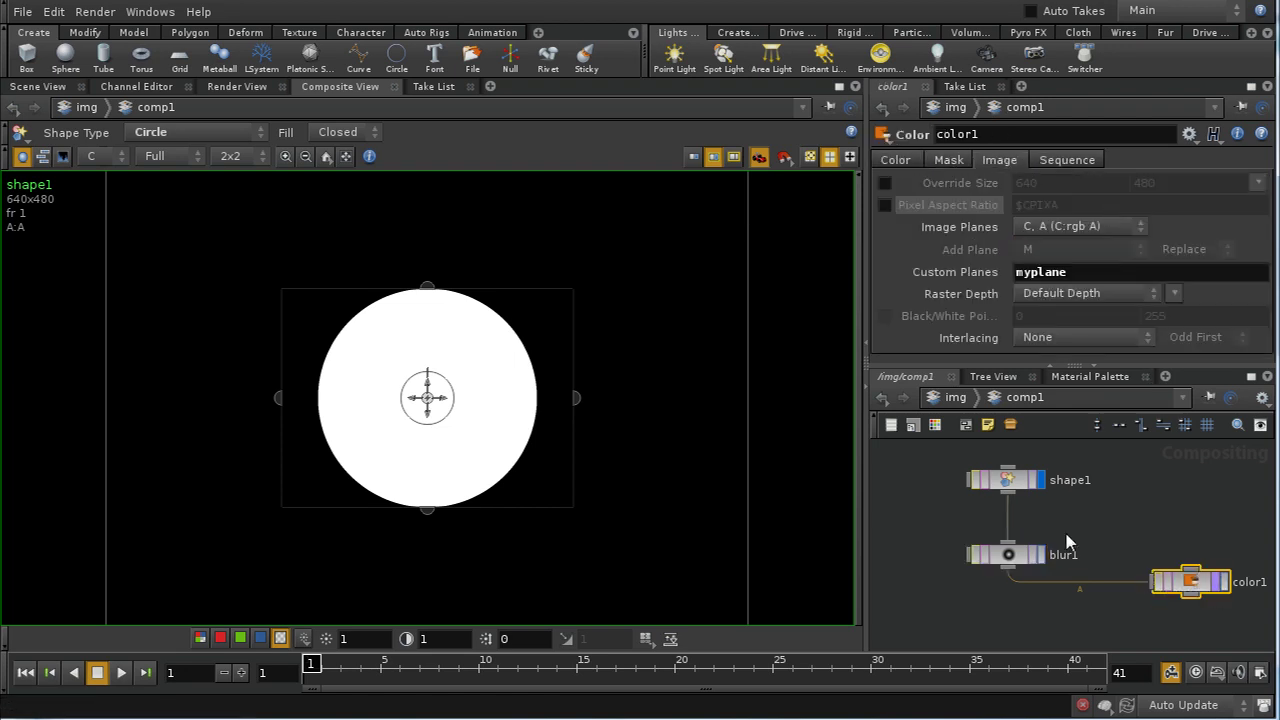
left_click(1010, 555)
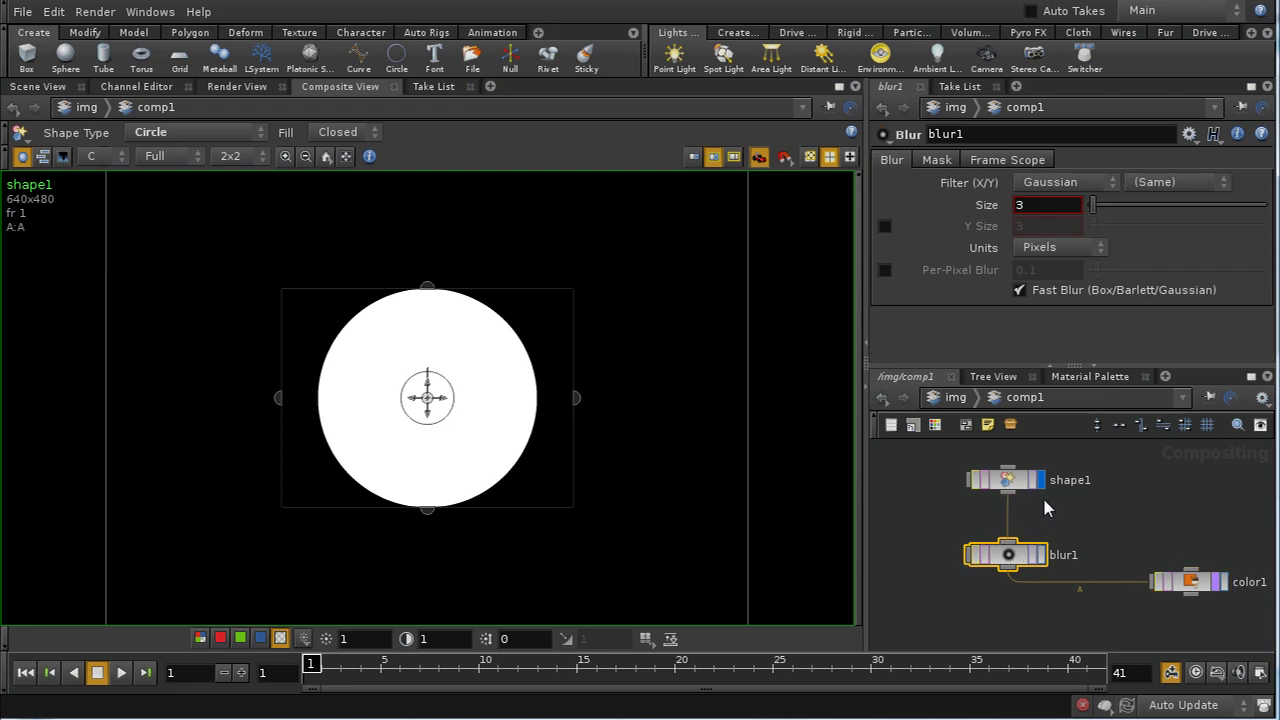
Try a second Blur node without any input, display it in the Composite View, and delete it
middle_click_drag(968, 622, 1088, 572)
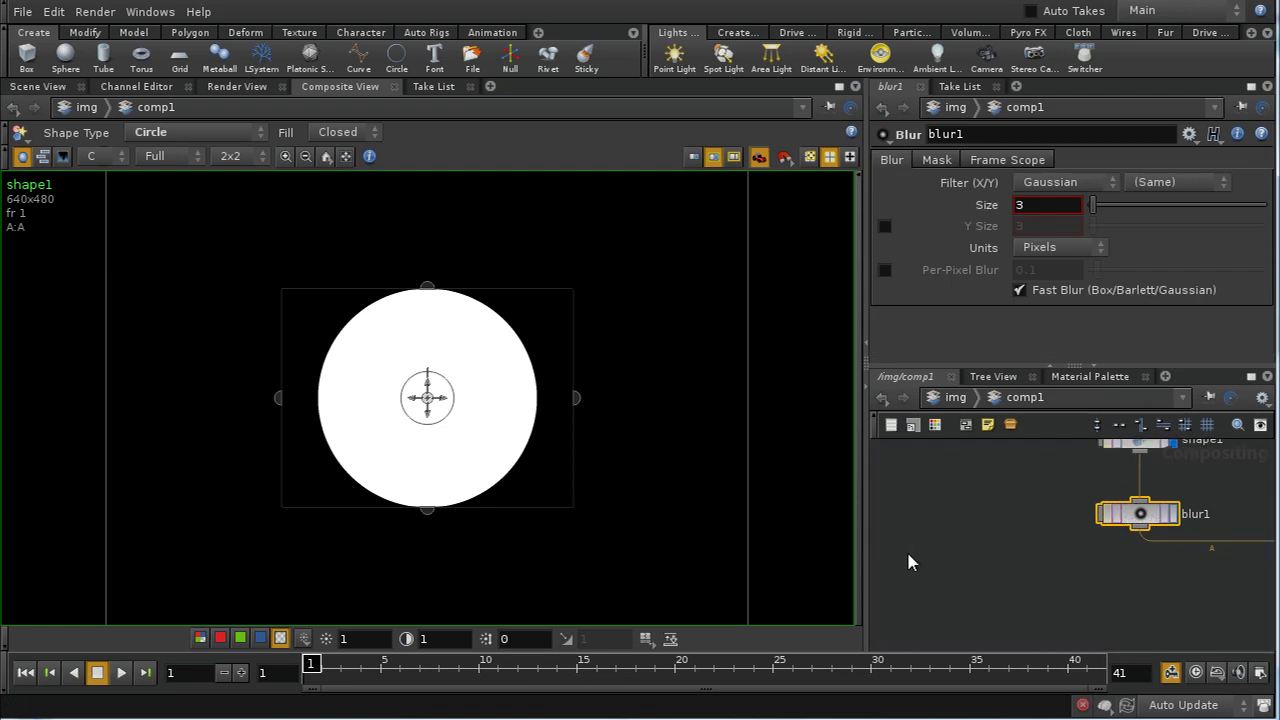
key("Tab")
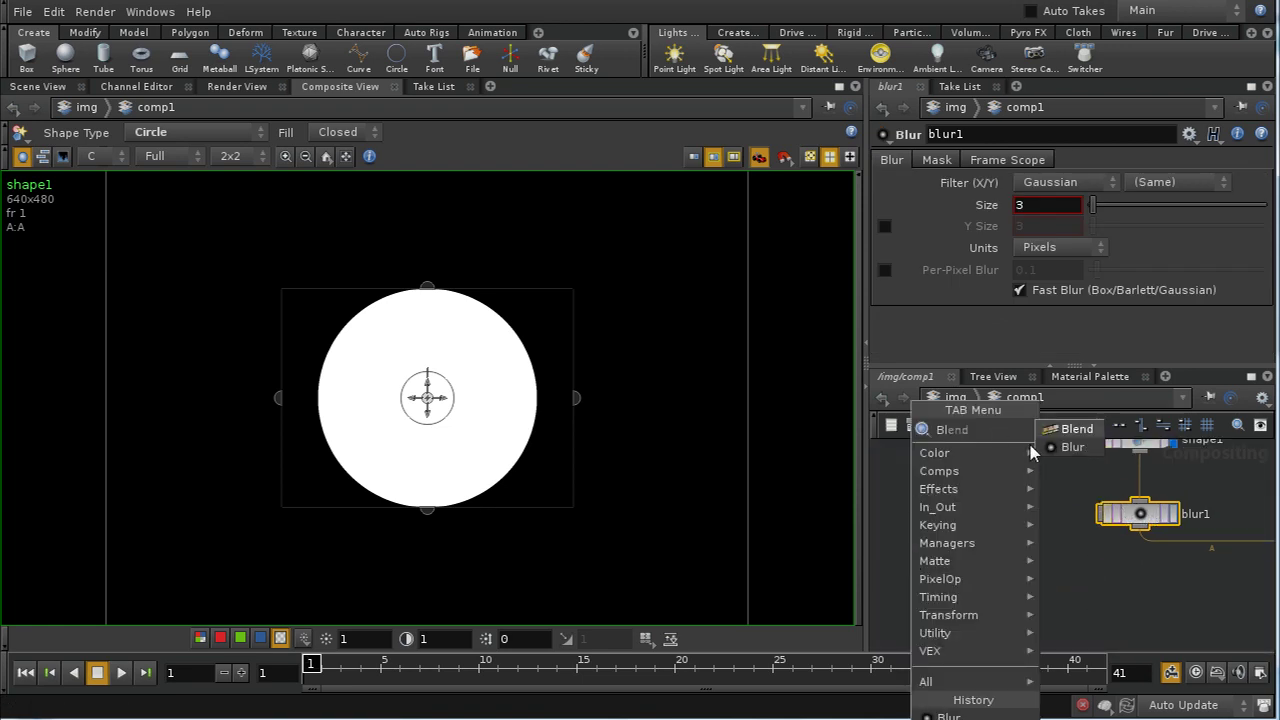
left_click(1072, 447)
left_click(998, 505)
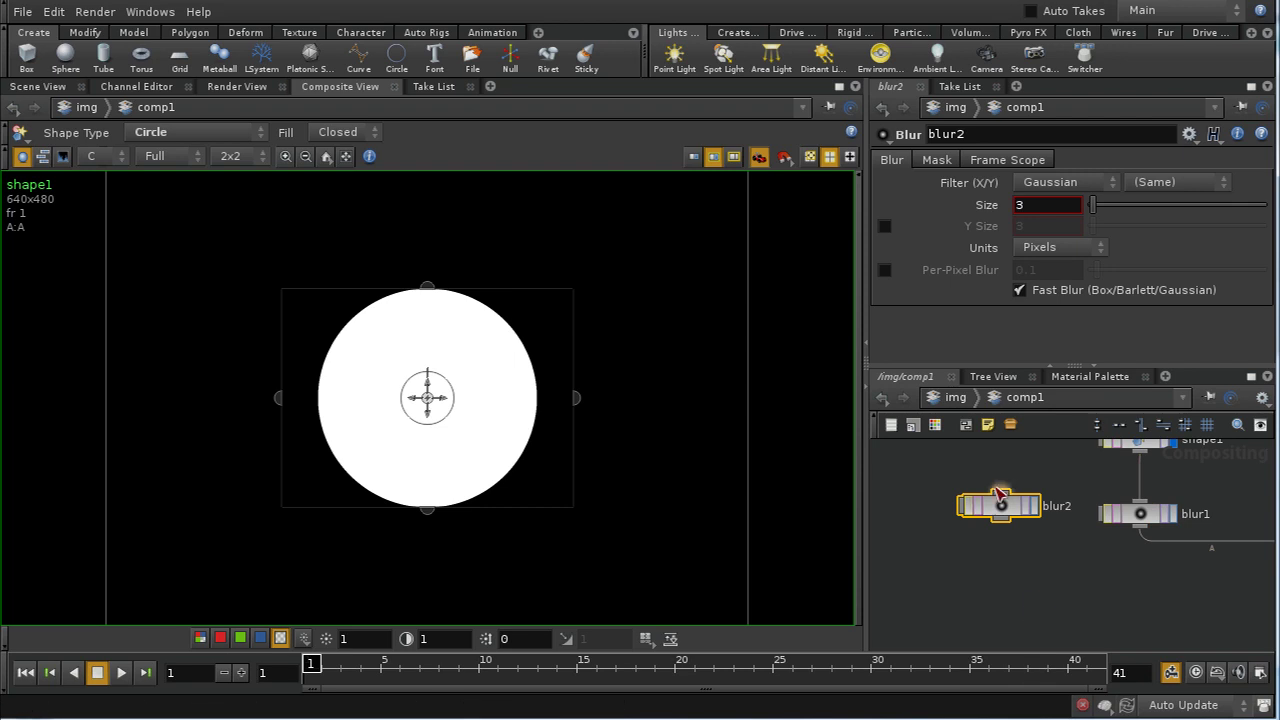
left_click(1034, 506)
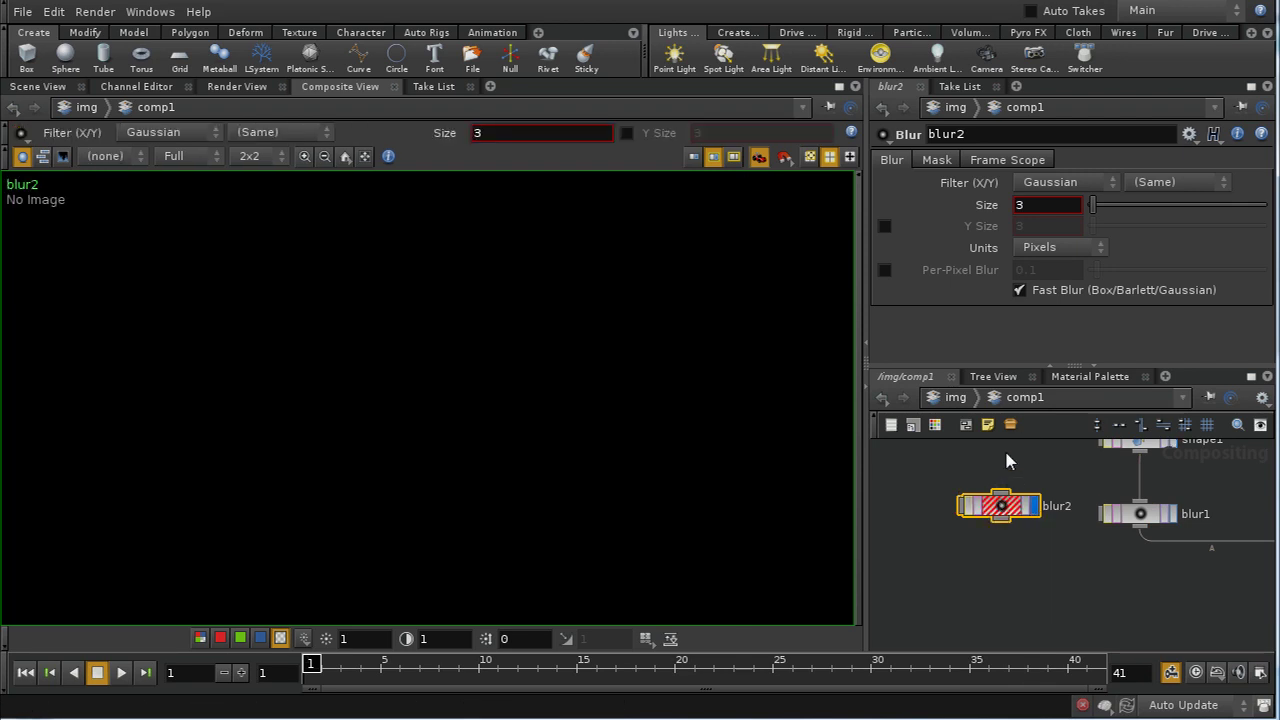
left_click_drag(962, 463, 1018, 561)
key("Delete")
key("h")
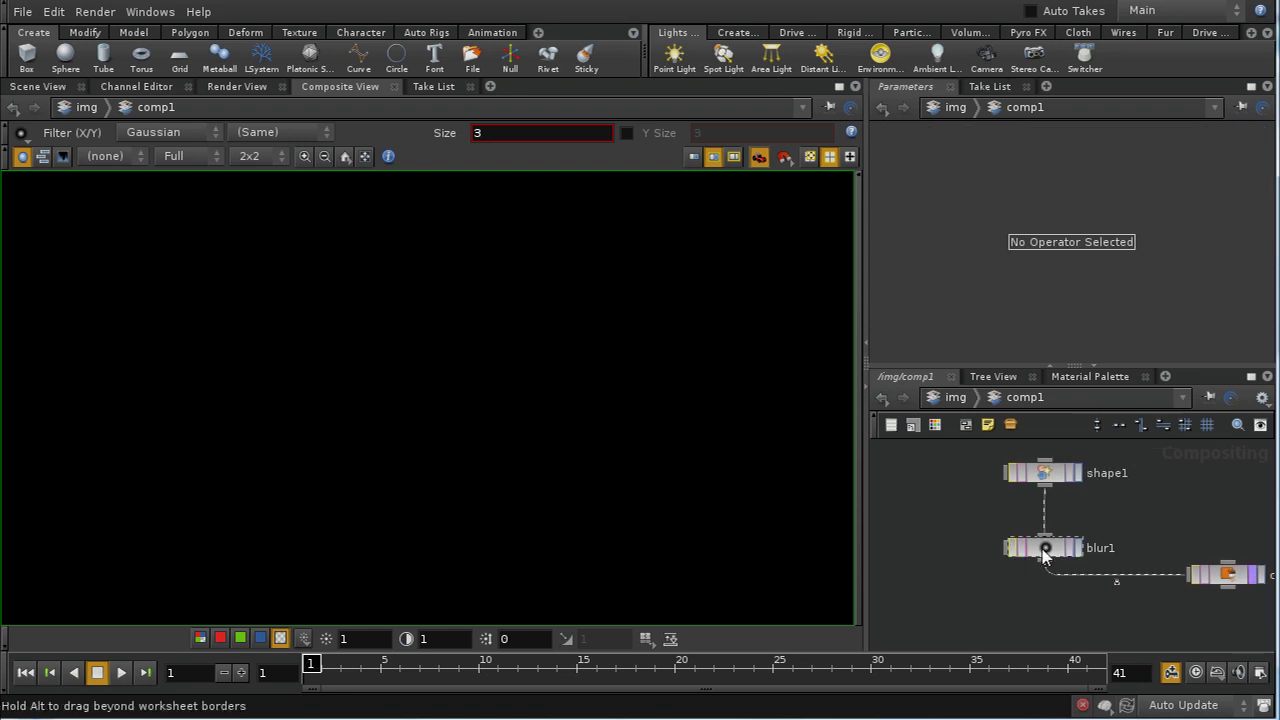
Display the Blur node connected to the Shape node and look over its Units options
left_click(1041, 548)
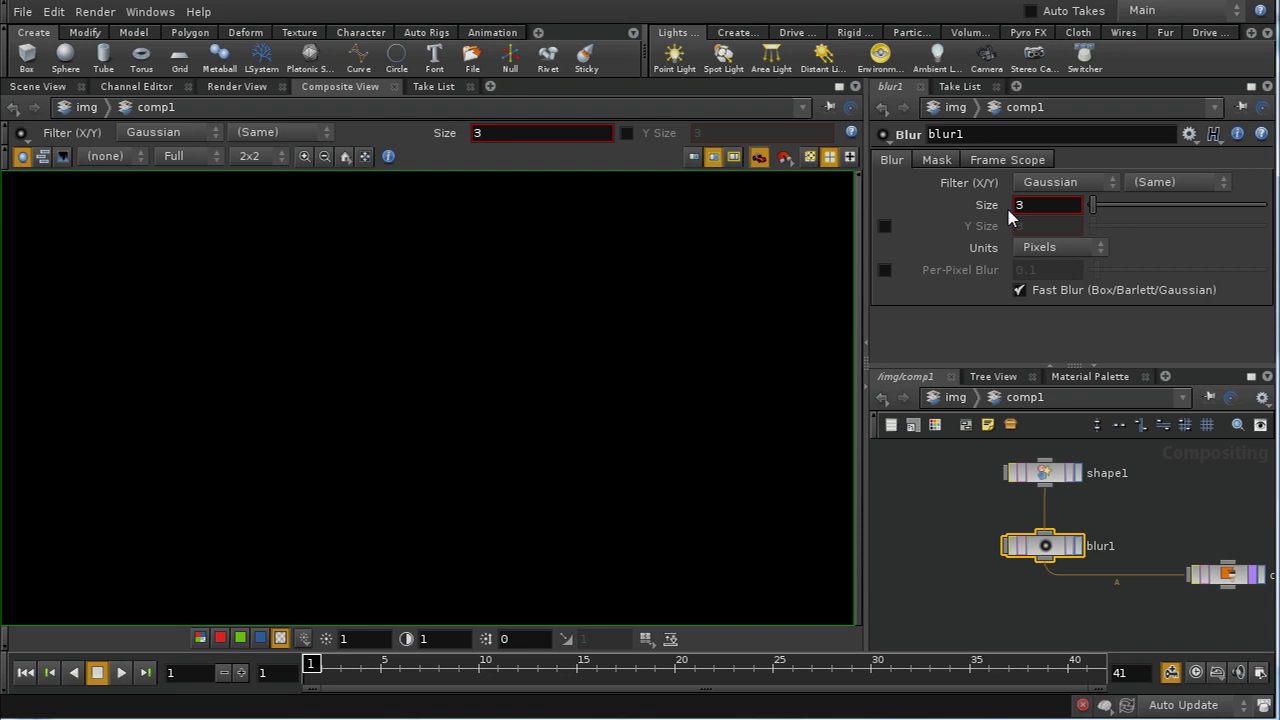
left_click(1078, 546)
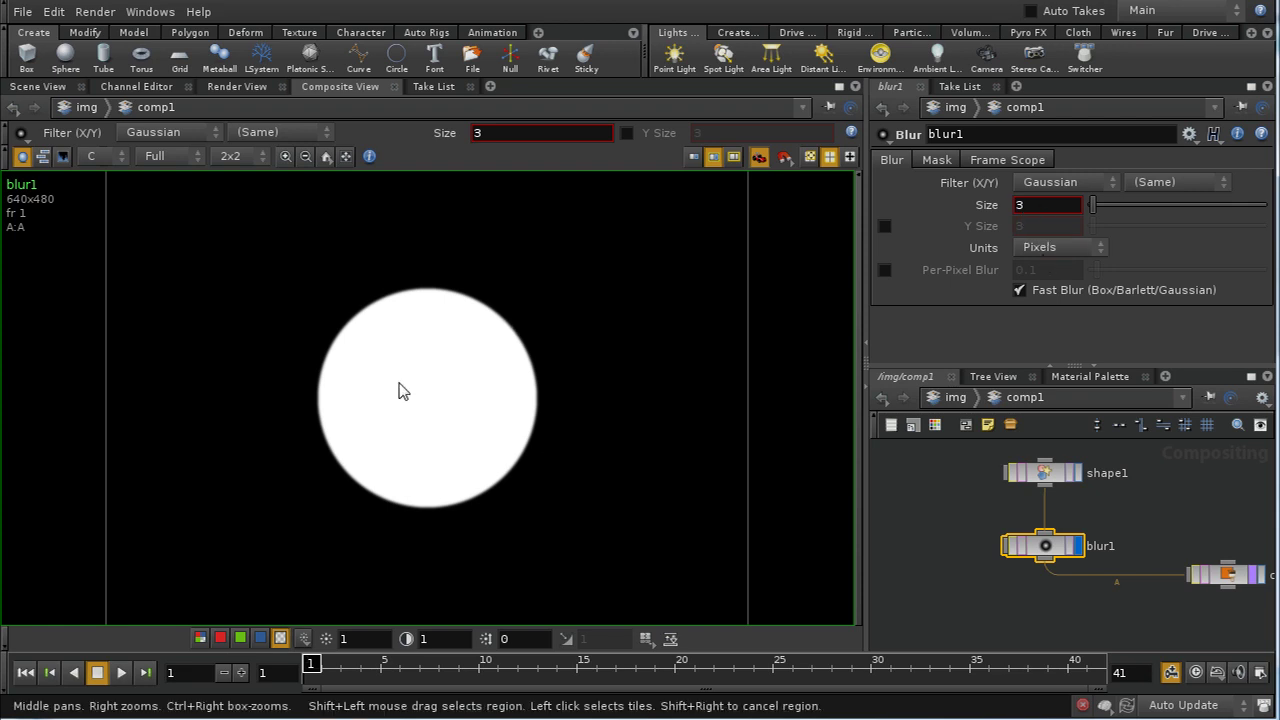
left_click(1080, 249)
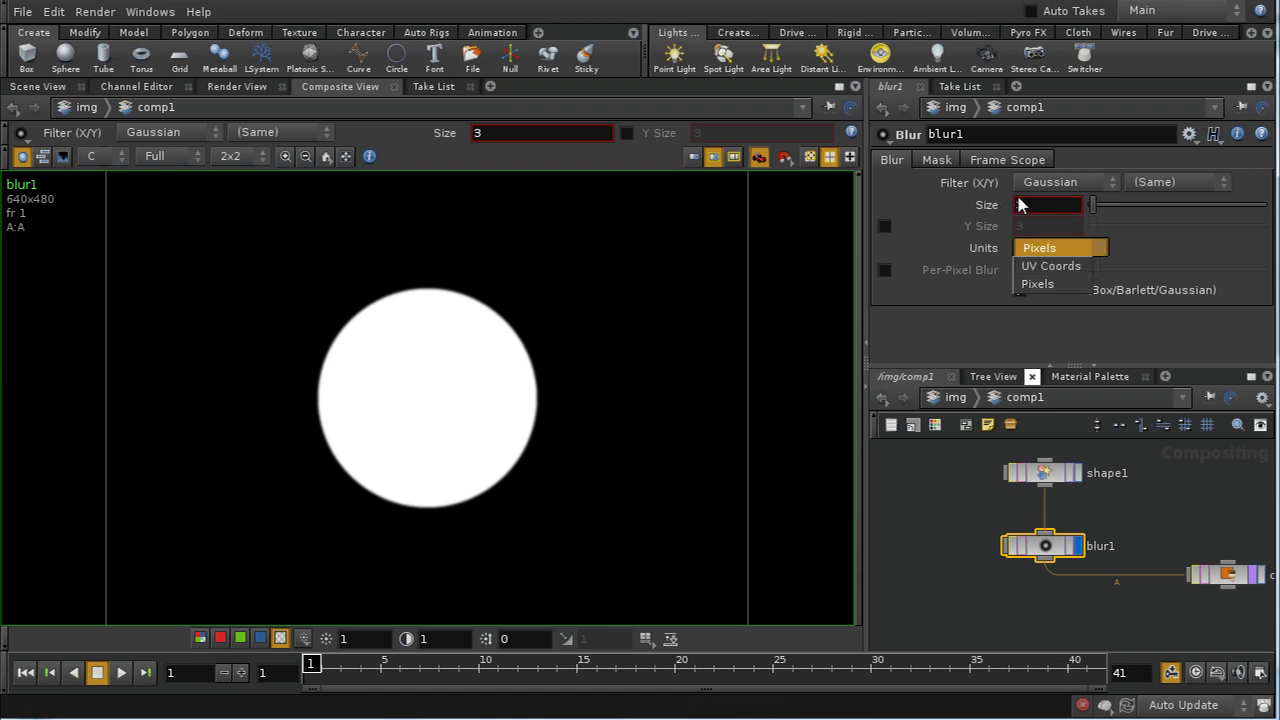
left_click(1044, 251)
left_click(1044, 251)
left_click(1061, 249)
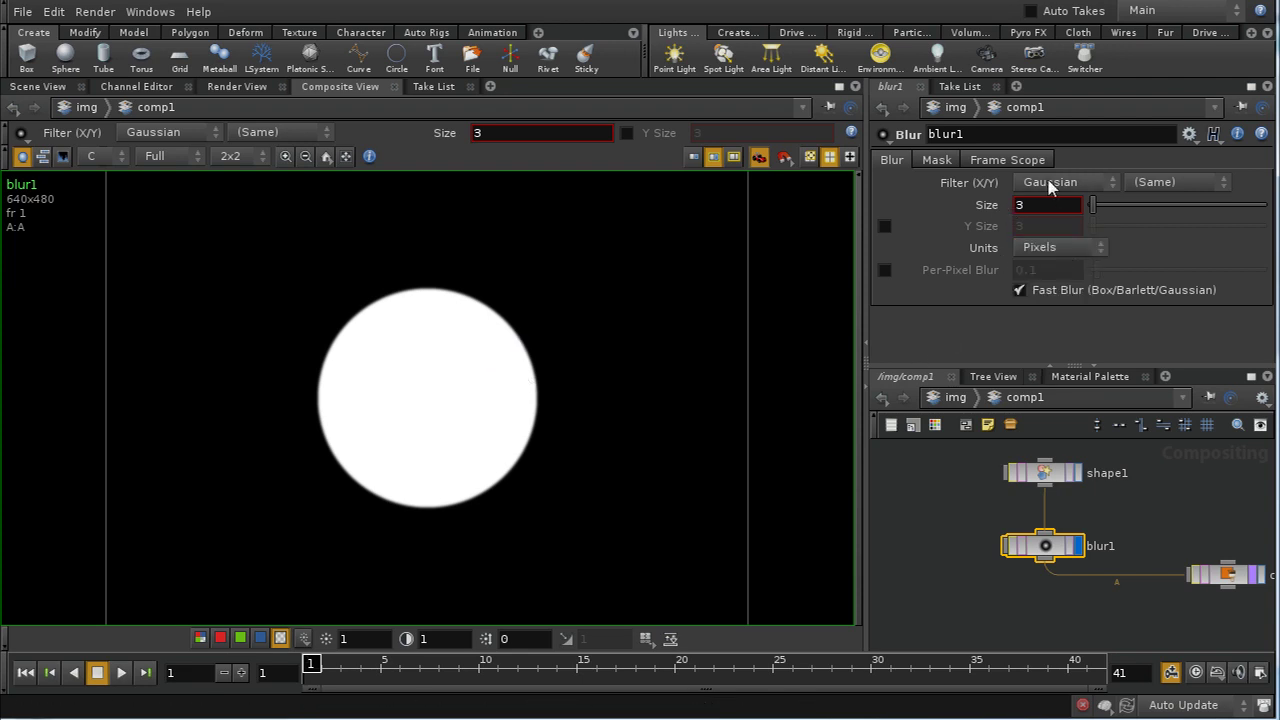
Set the Blur node's Size to 9 pixels and switch its Units to UV Coords
middle_click_drag(1032, 204, 1110, 171)
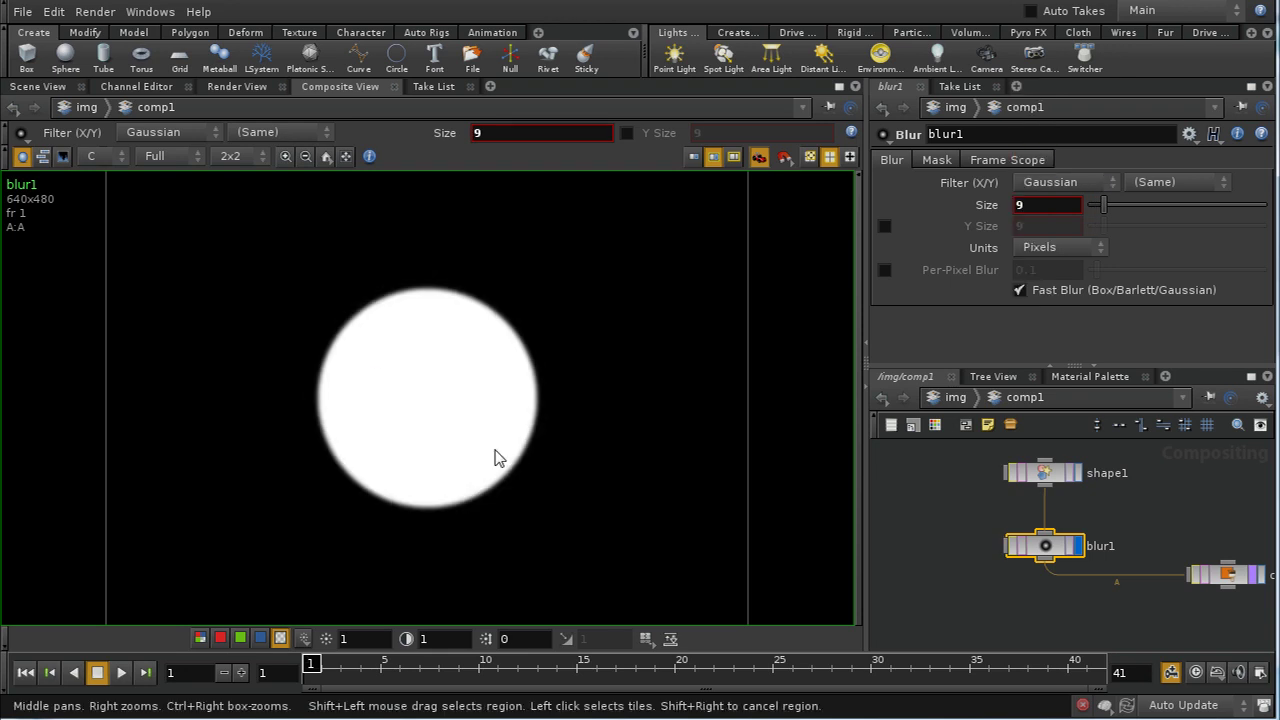
left_click(1036, 251)
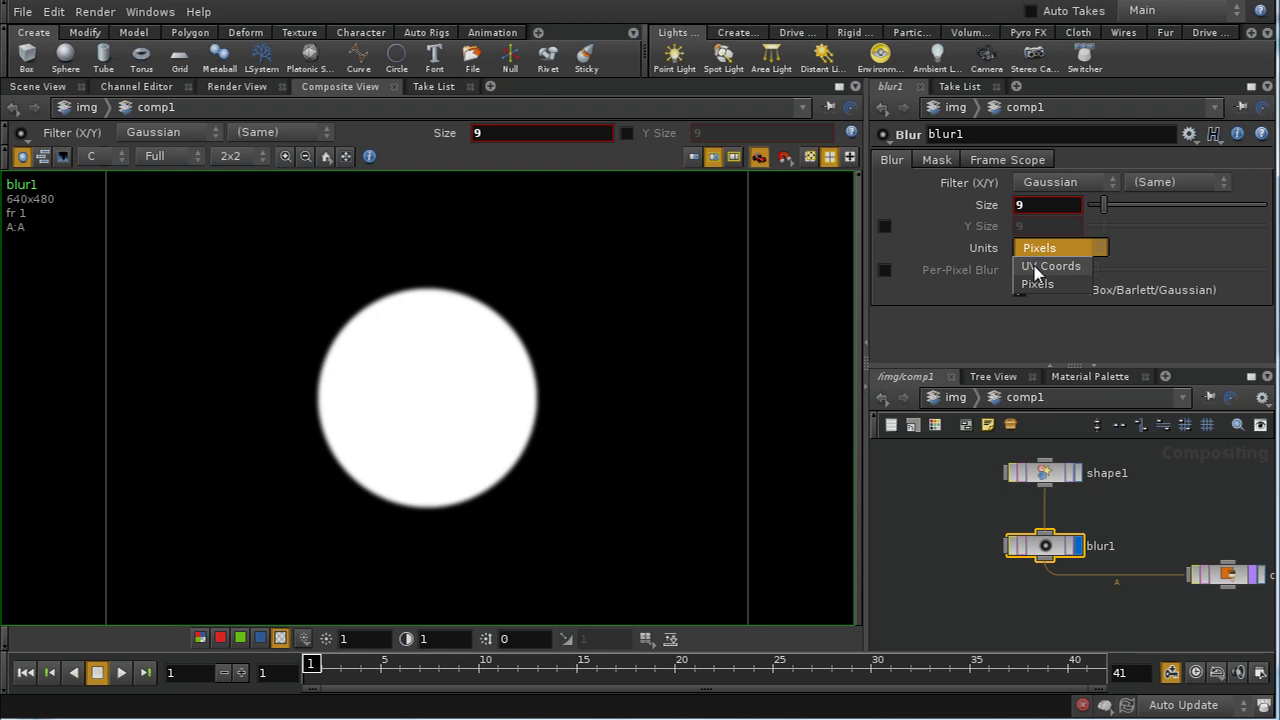
left_click(1036, 268)
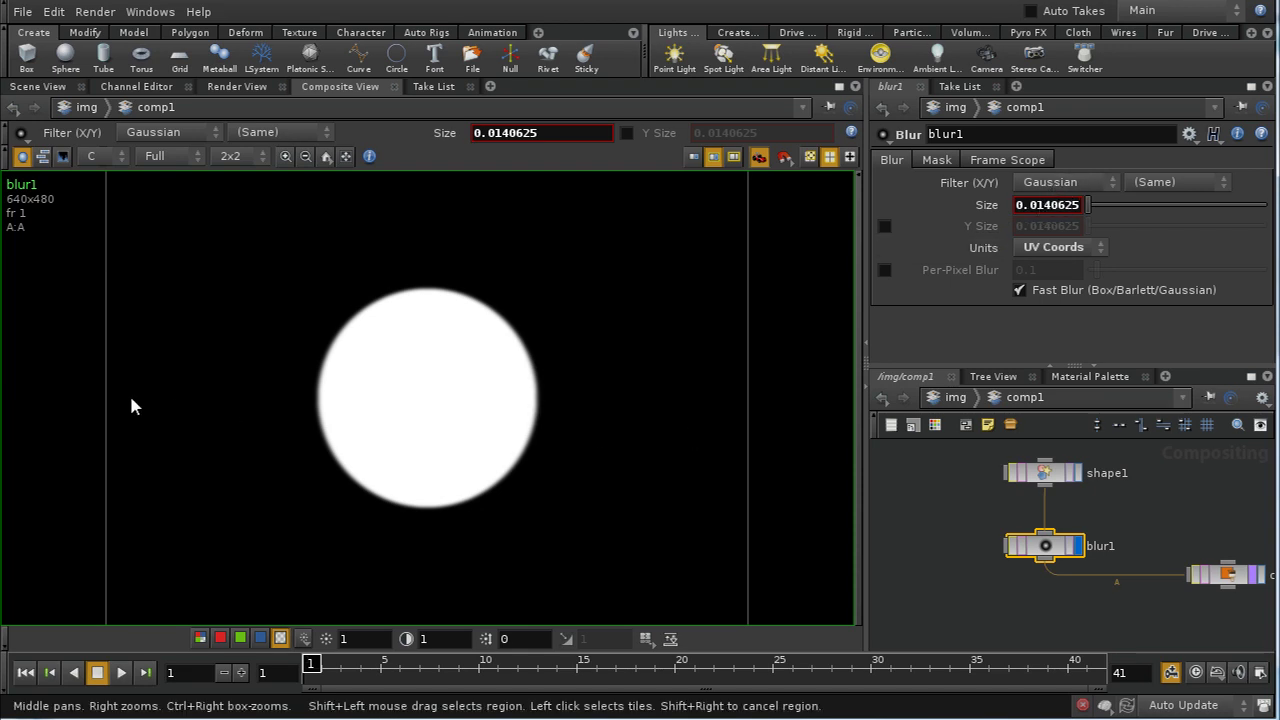
Set the Blur node's Size to 0.2 in UV Coords units
right_click_drag(594, 334, 594, 389)
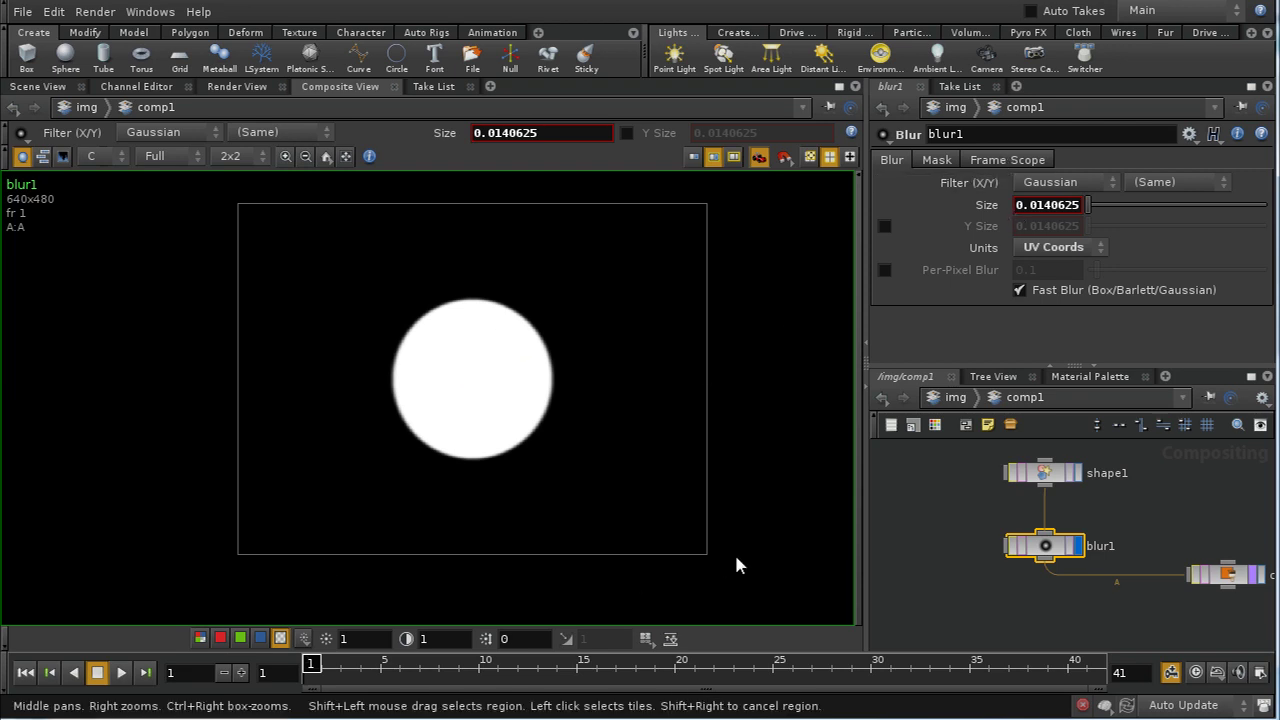
left_click(1018, 205)
key("BackSpace")
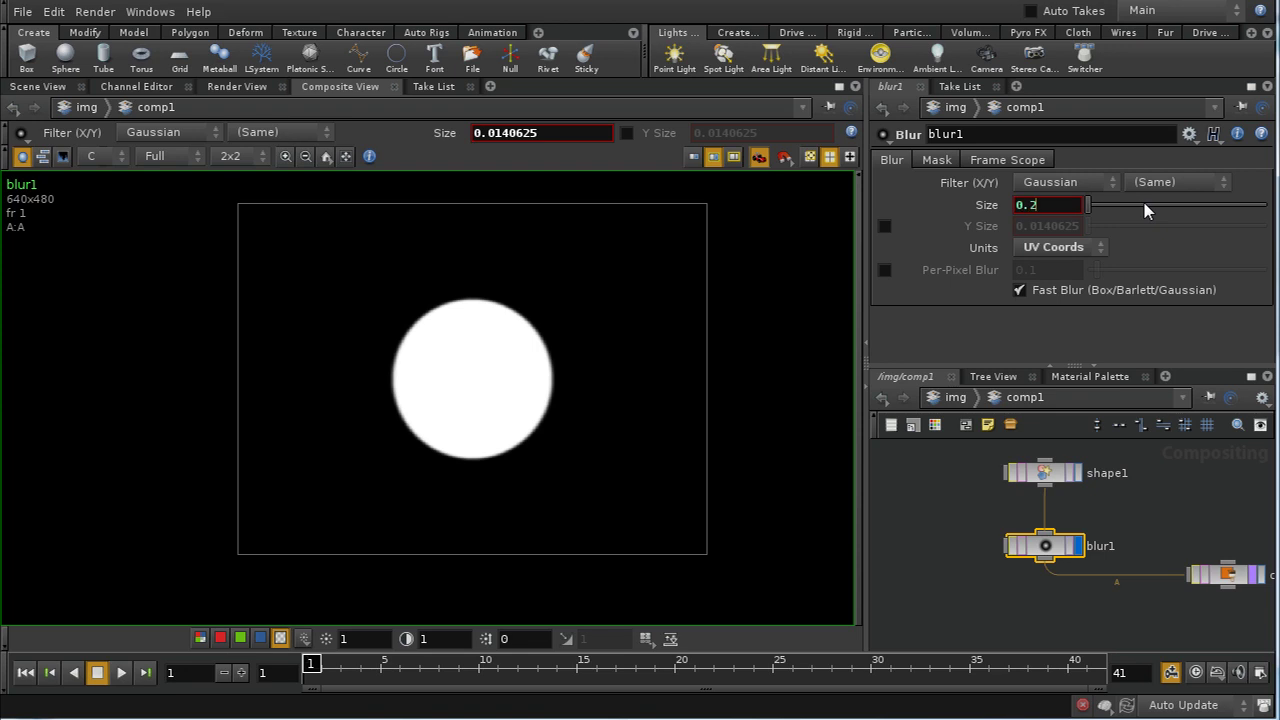
type("0.2")
key("Return")
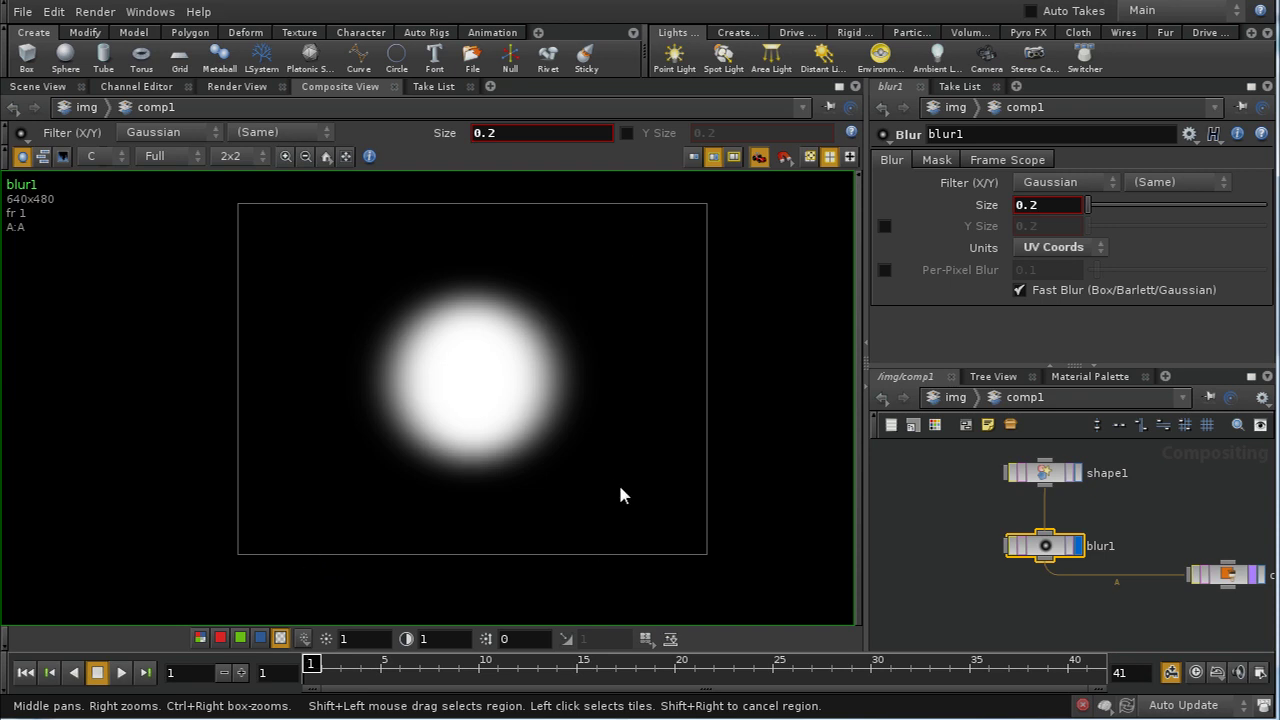
Switch the Blur node's Units to Pixels, try a Size of 5, and set it to 20
left_click(1034, 252)
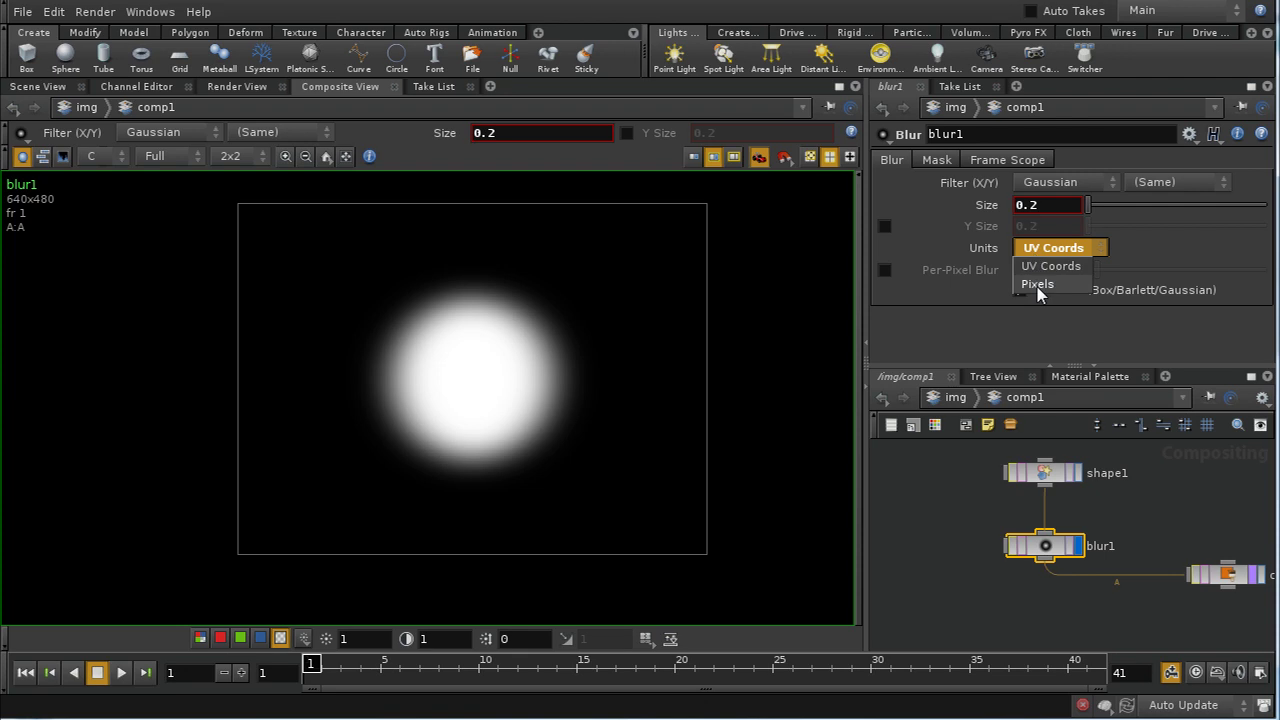
left_click(1038, 285)
left_click(1045, 206)
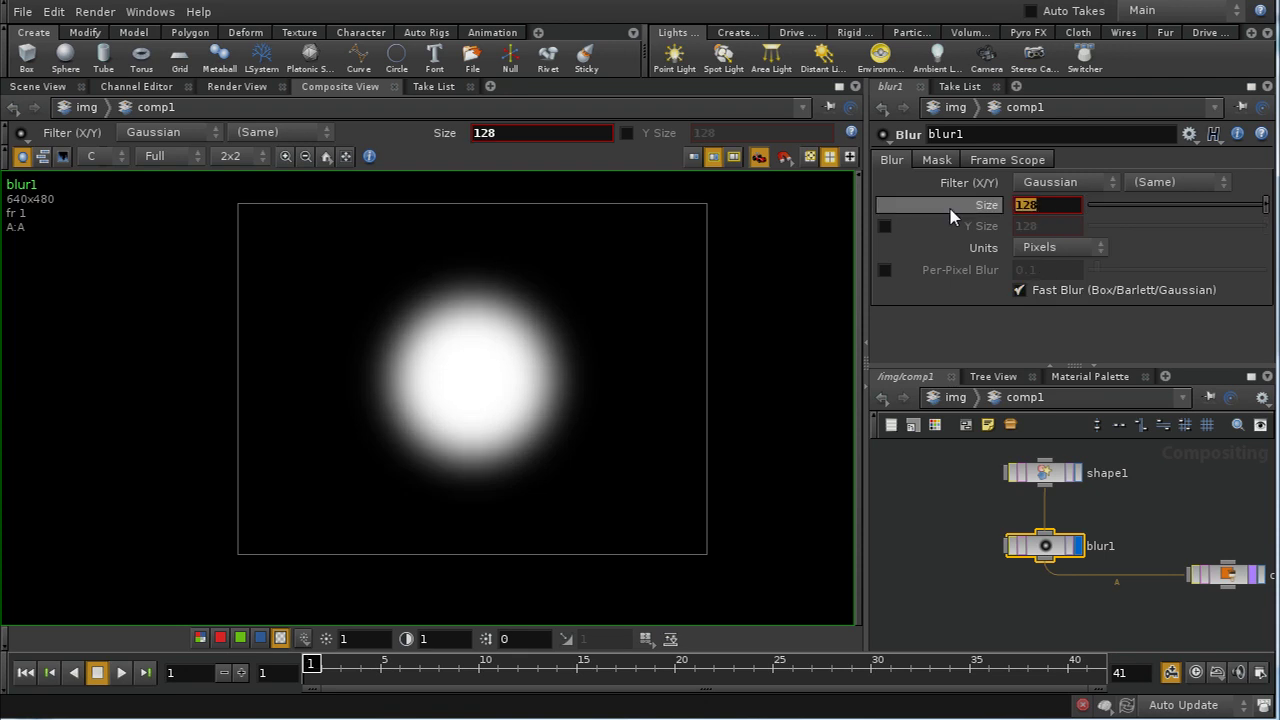
type("5")
key("Return")
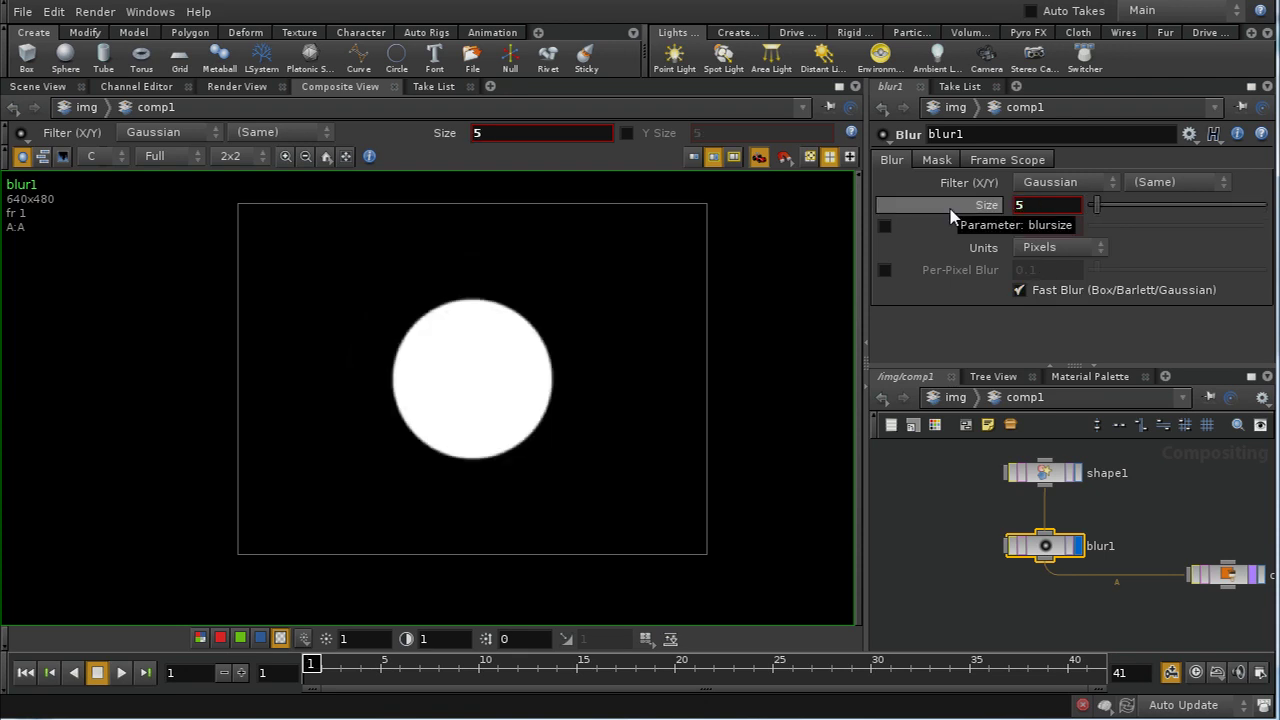
left_click(1045, 205)
type("20")
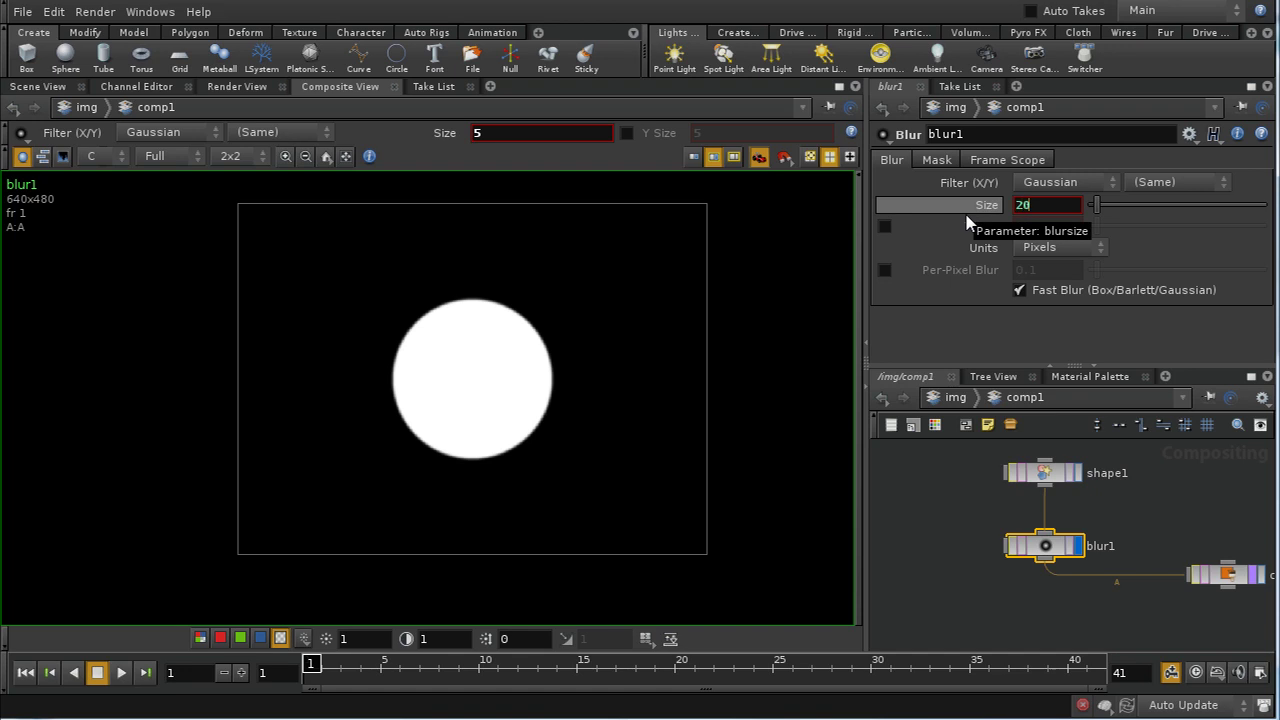
key("Return")
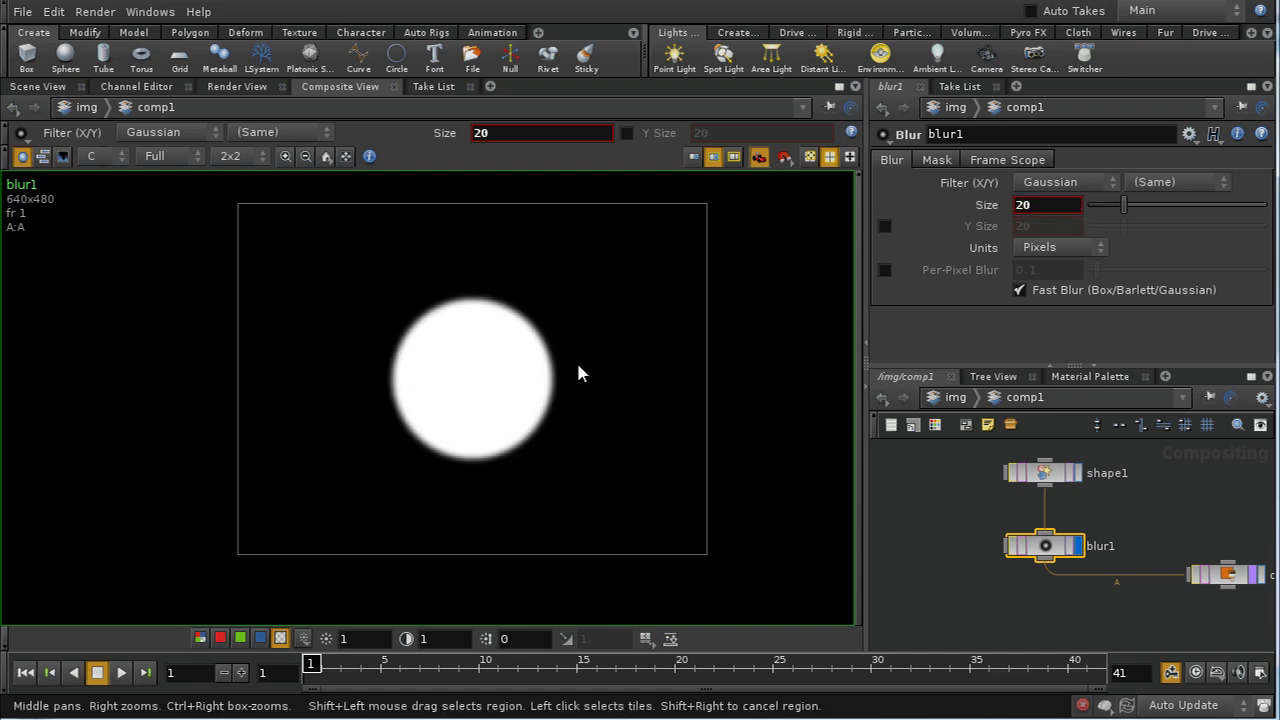
Display the Color node in the Composite View with all its colour channels and inspect the circle's blurred edge
left_click(1218, 585)
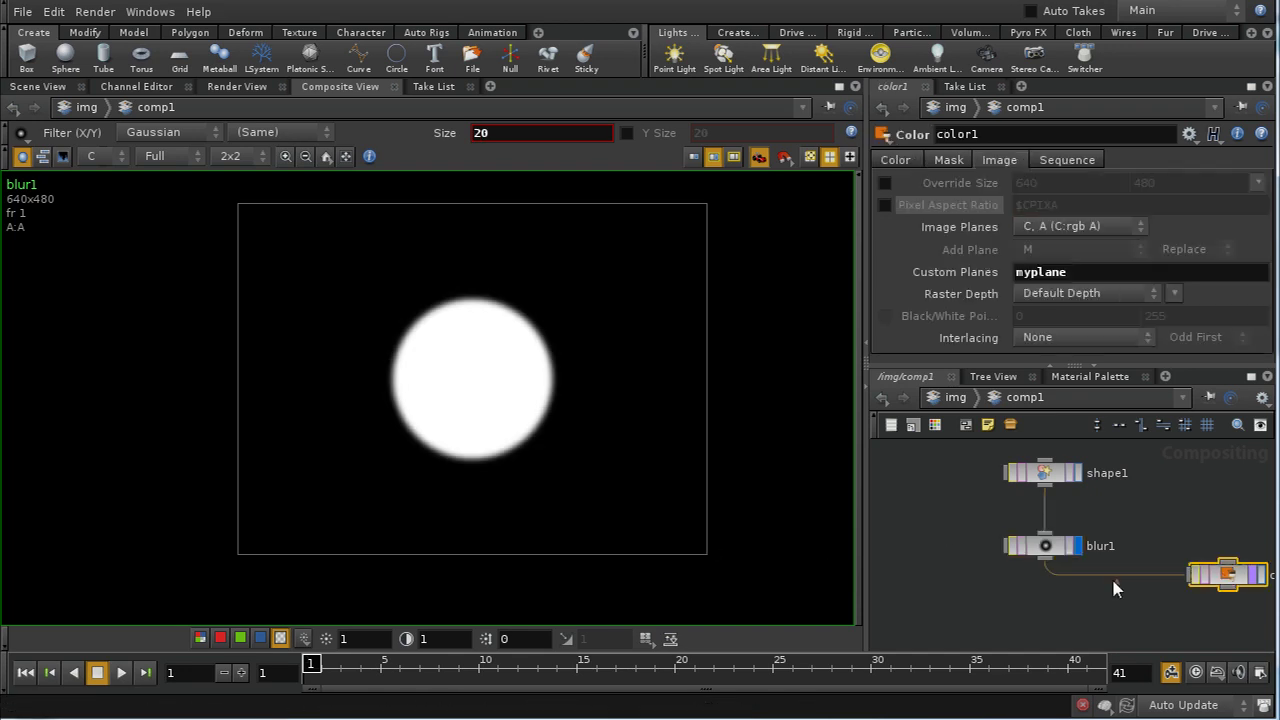
left_click(1257, 578)
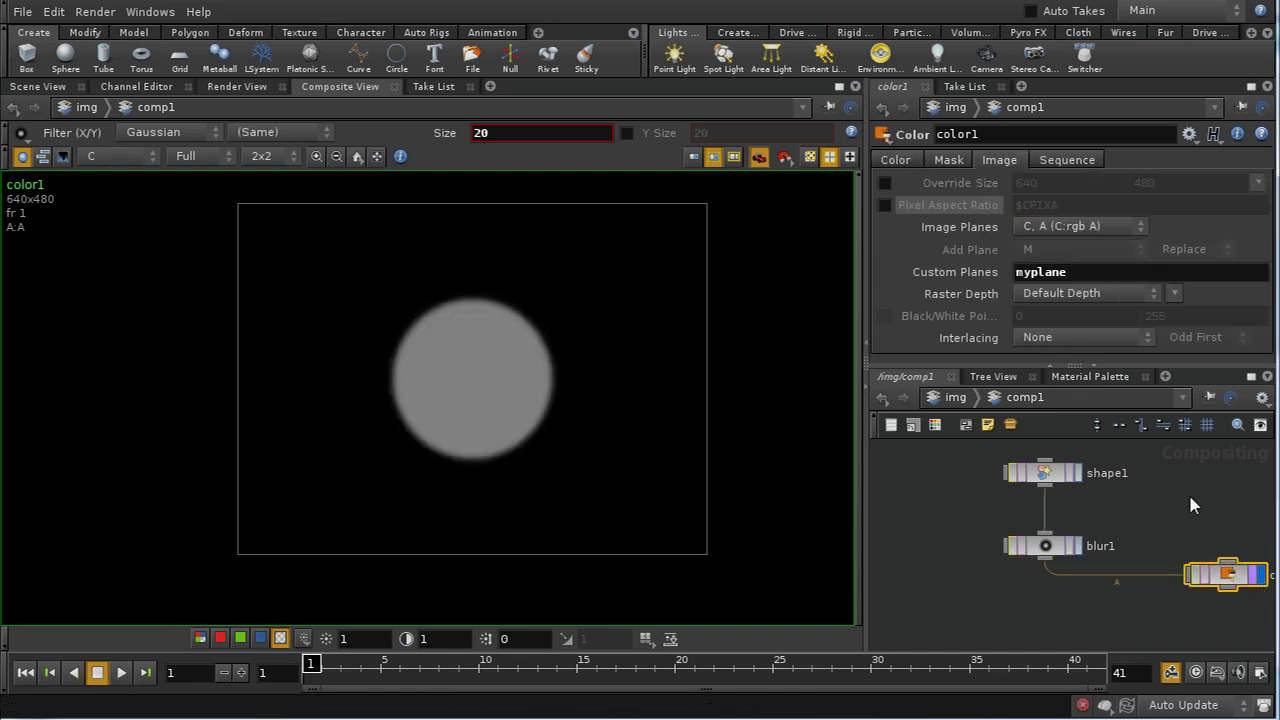
left_click(200, 638)
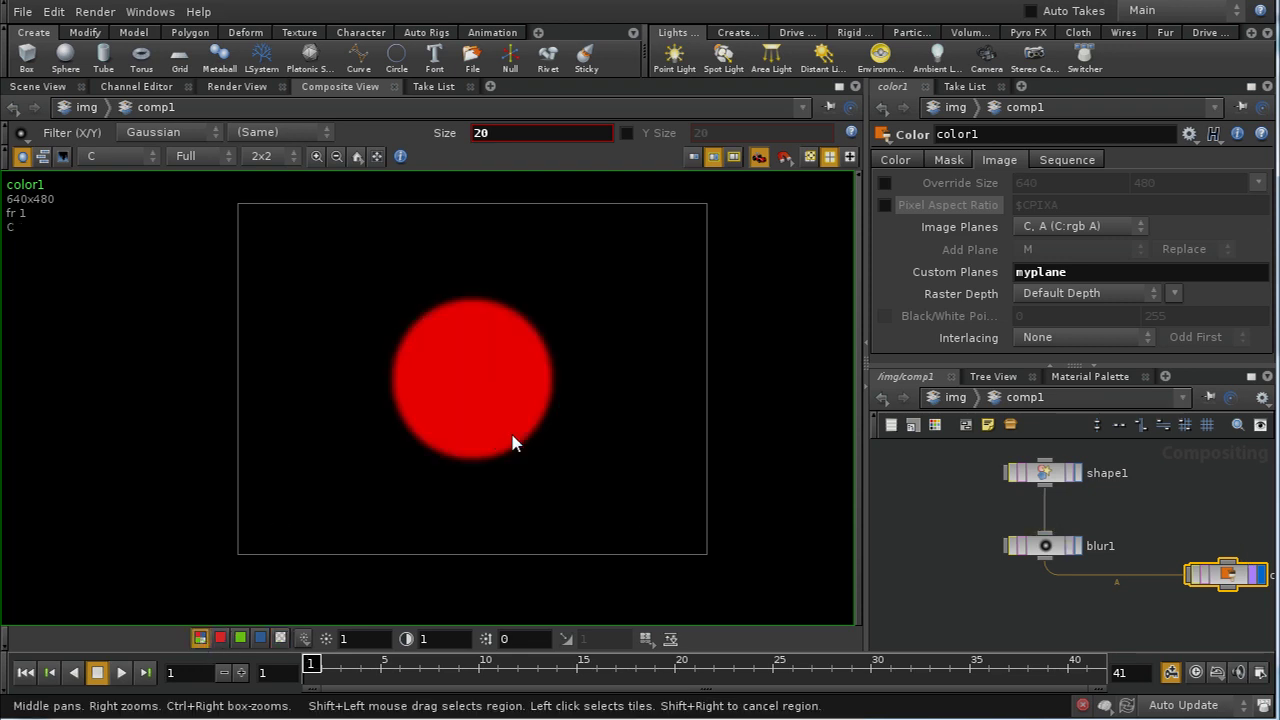
scroll(512, 443, "up", 5)
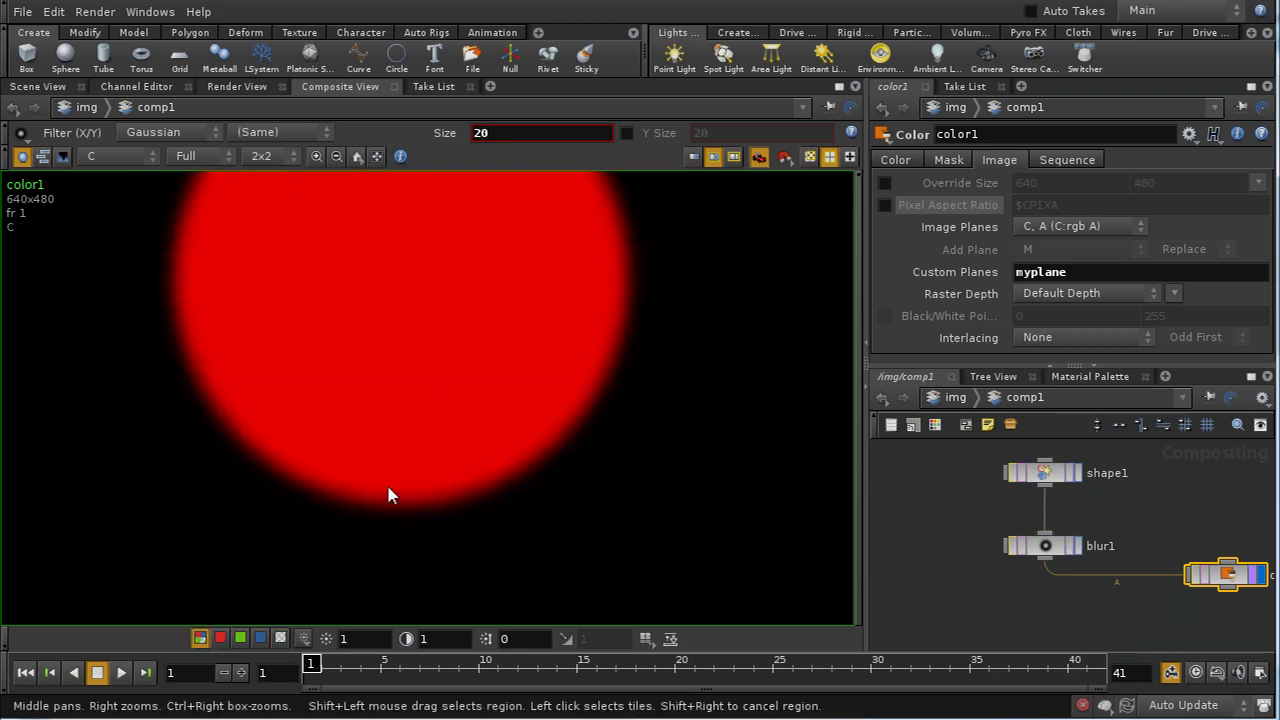
Examine the Blur node's mask settings, including Operation Mask and the Plane Scope channels and pattern
middle_click_drag(923, 514, 966, 537)
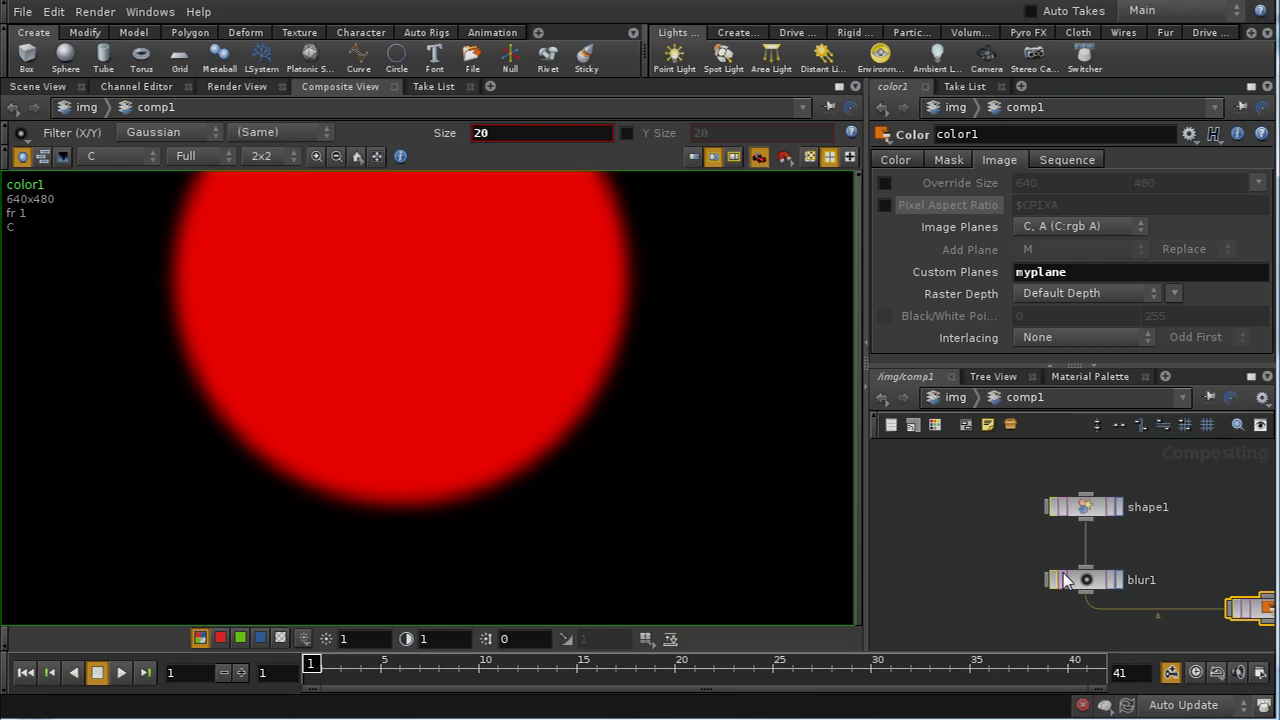
left_click(1073, 582)
middle_click_drag(1234, 553, 1197, 555)
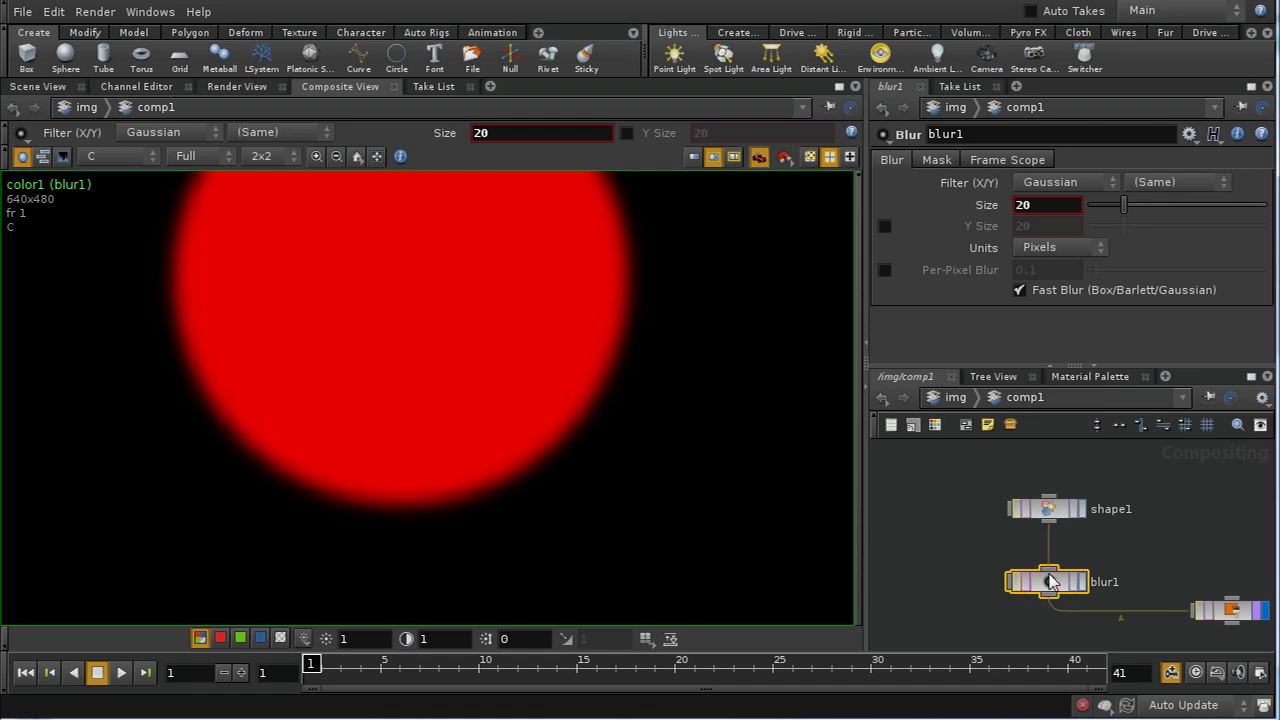
left_click(937, 162)
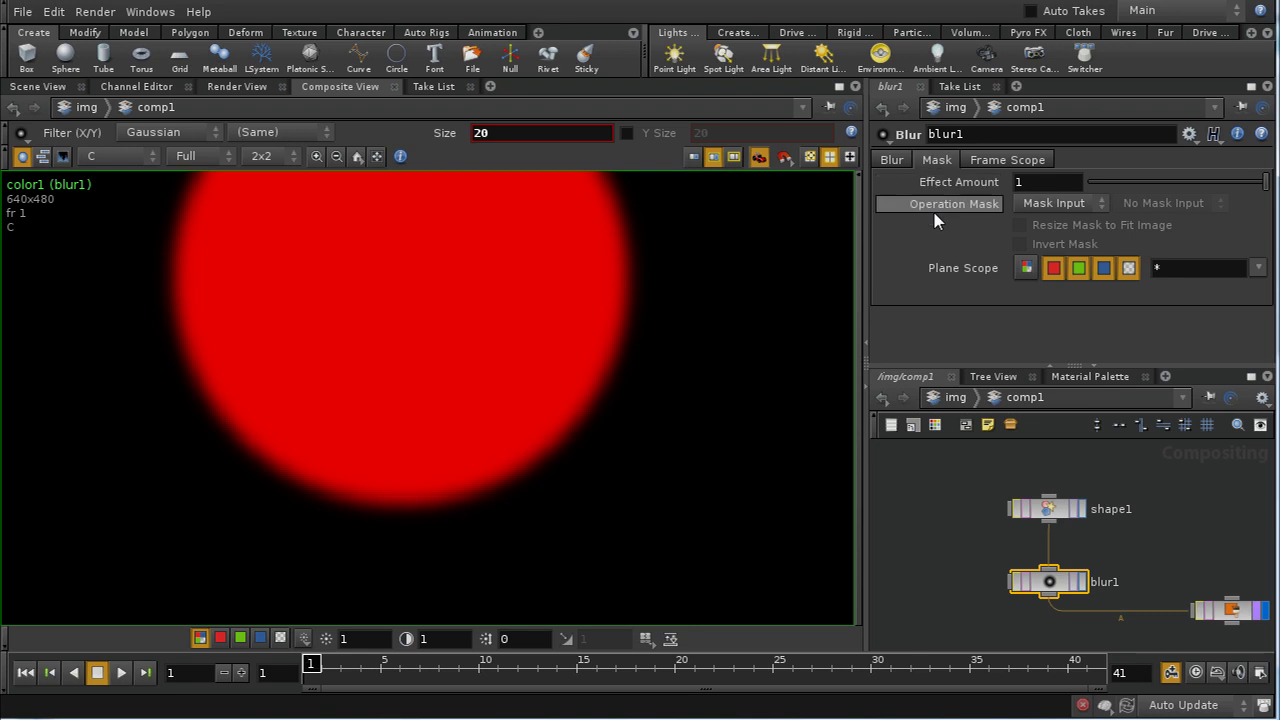
left_click(995, 204)
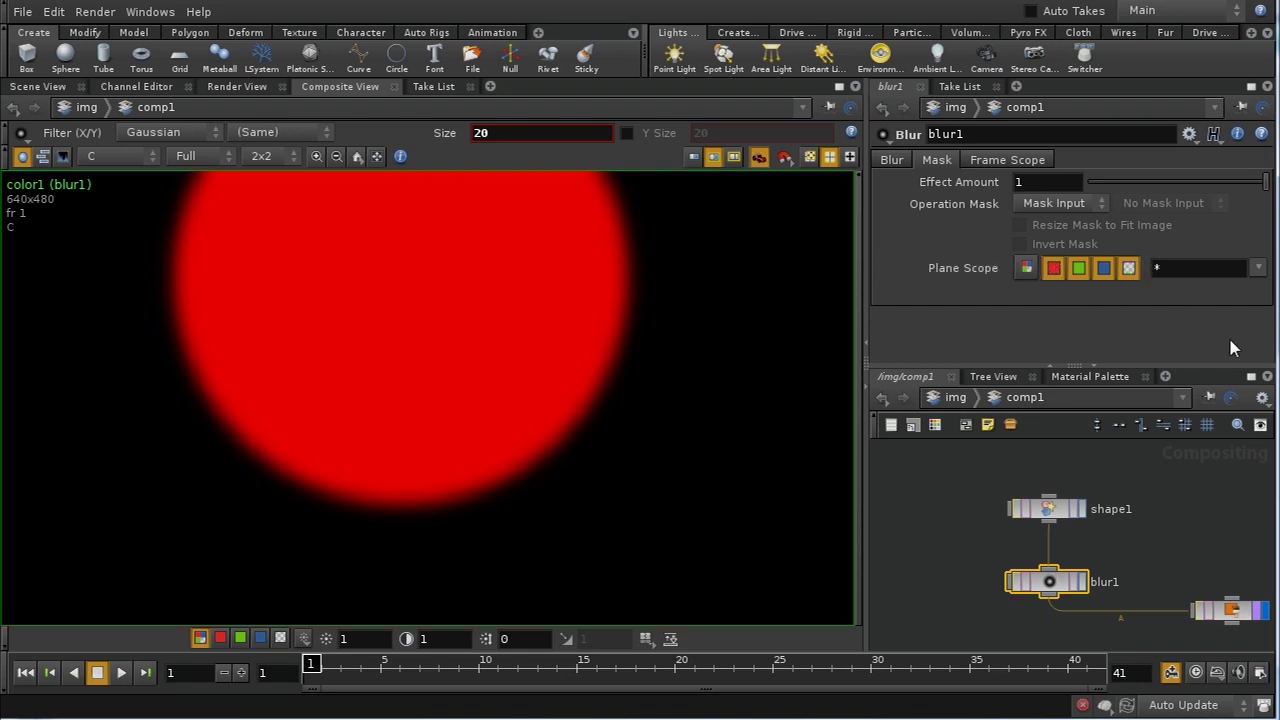
left_click(1055, 270)
left_click(1153, 268)
type("*")
mouse_move(1188, 523)
middle_mouse_down()
mouse_move(1200, 560)
mouse_move(1200, 530)
middle_mouse_up()
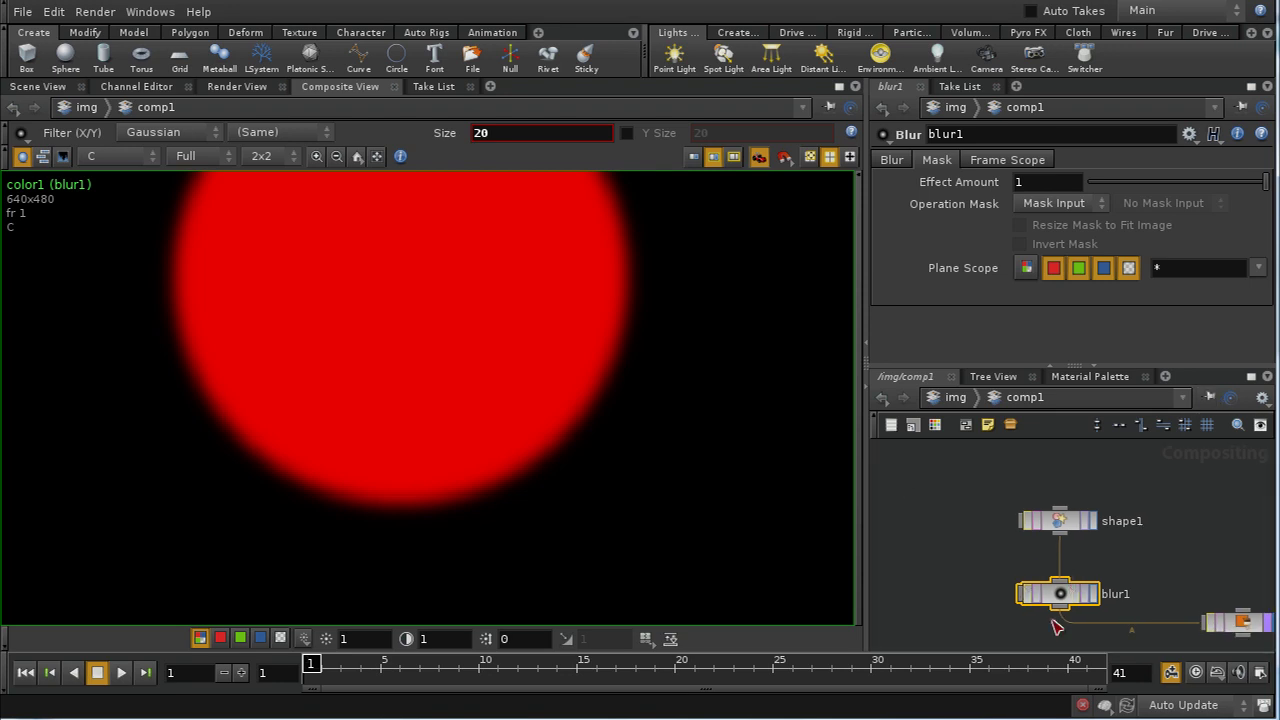
Limit the Blur node's Plane Scope to the red channel and display the Blur node in the Composite View
left_click(1126, 270)
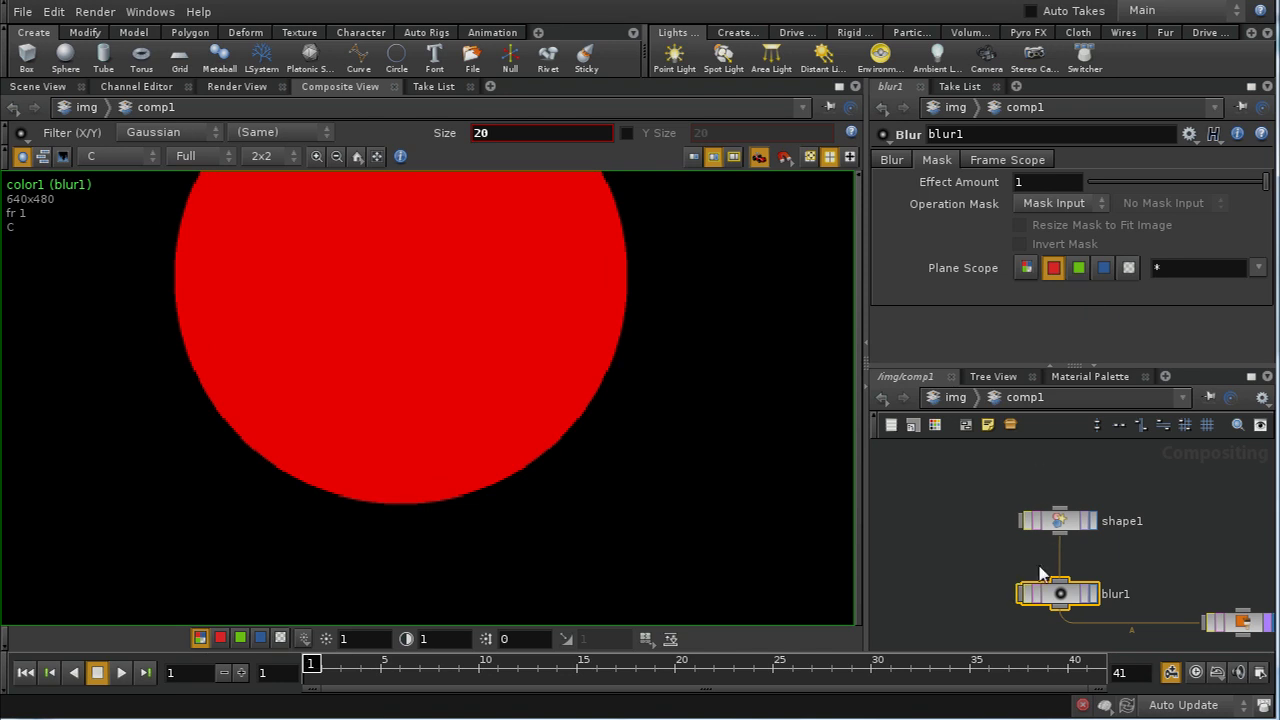
left_click(1058, 521)
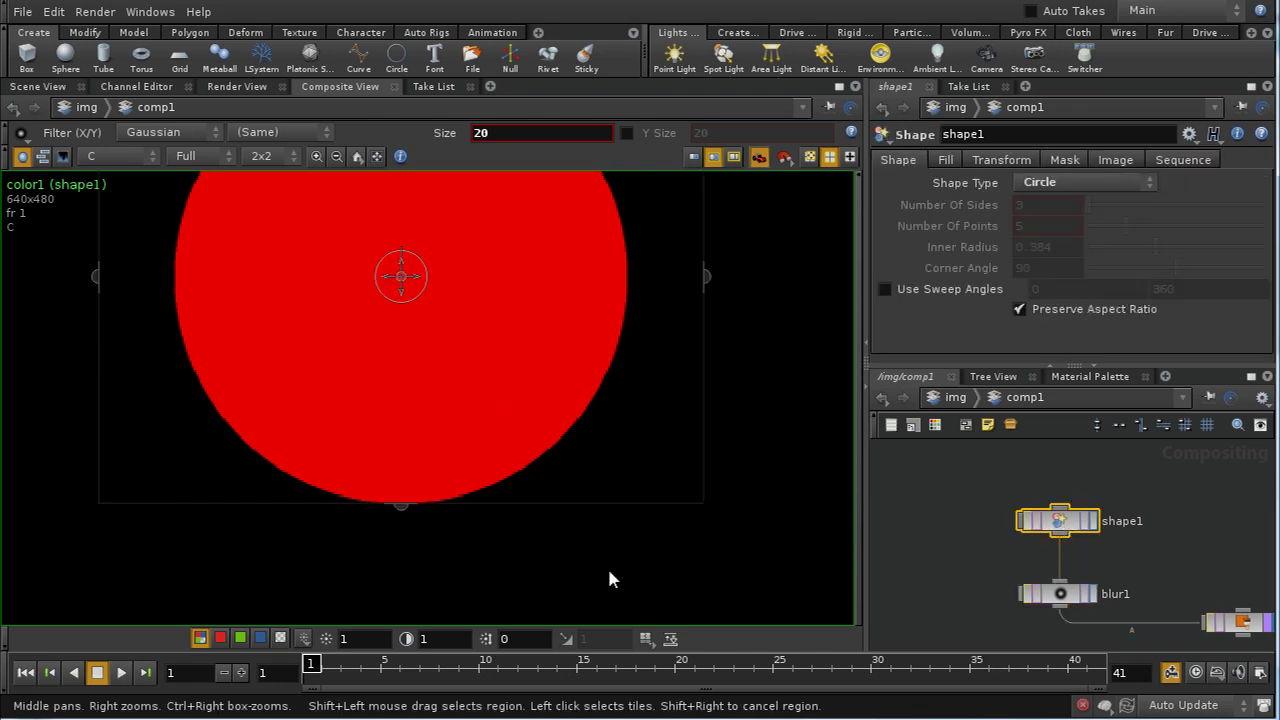
left_click(1092, 594)
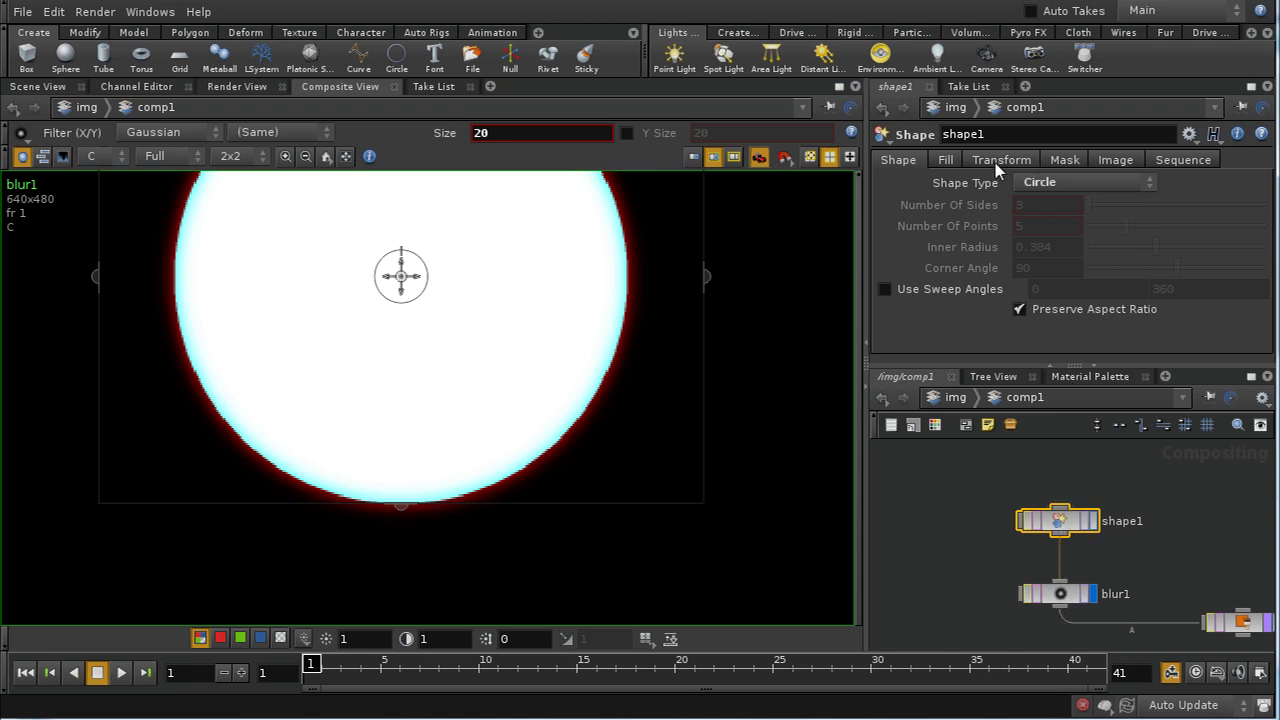
left_click(1060, 595)
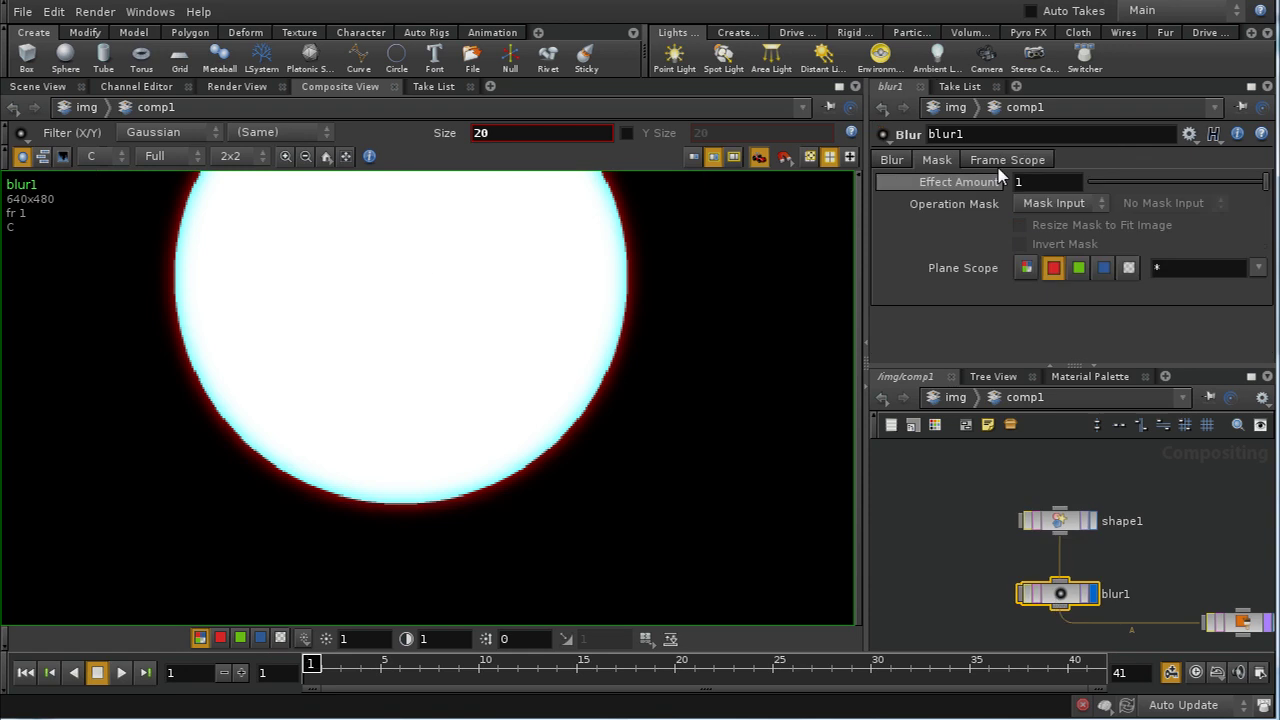
Restore all Plane Scope channels, restrict the blur to alpha only, and view the alpha channel
left_click(1104, 268)
left_click(1078, 268)
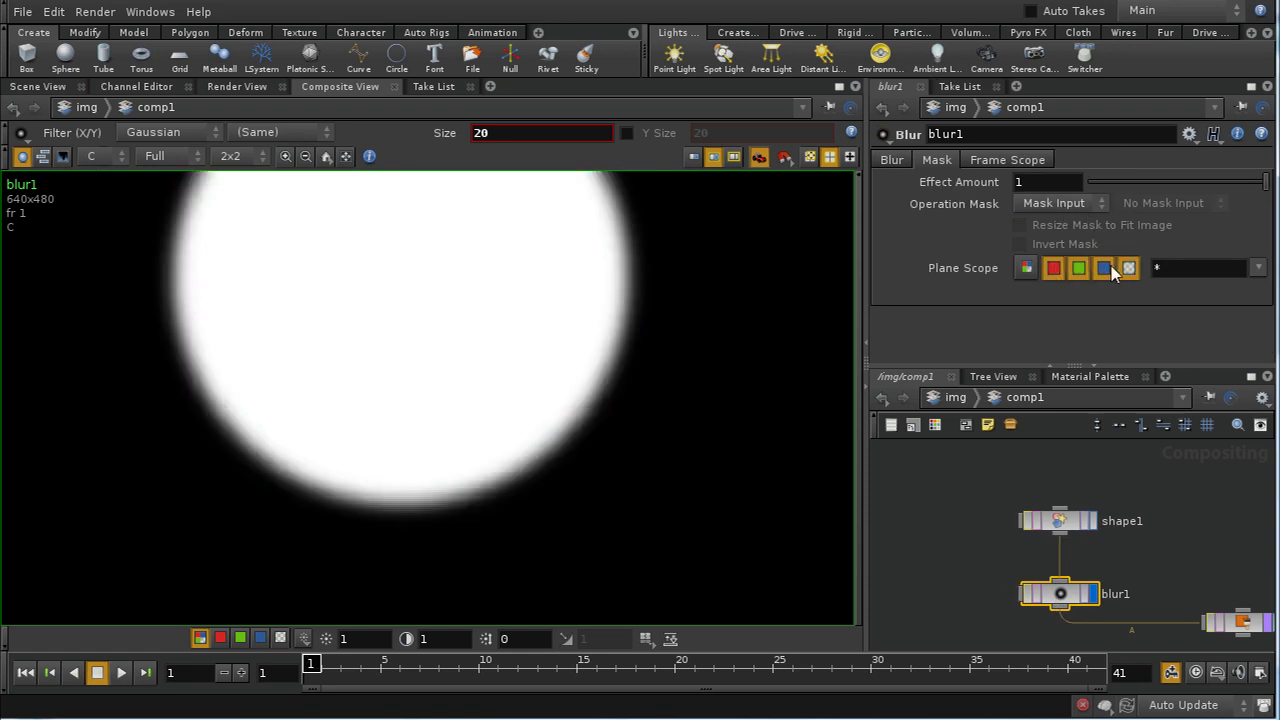
left_click(1104, 268)
left_click(1078, 268)
left_click(1053, 268)
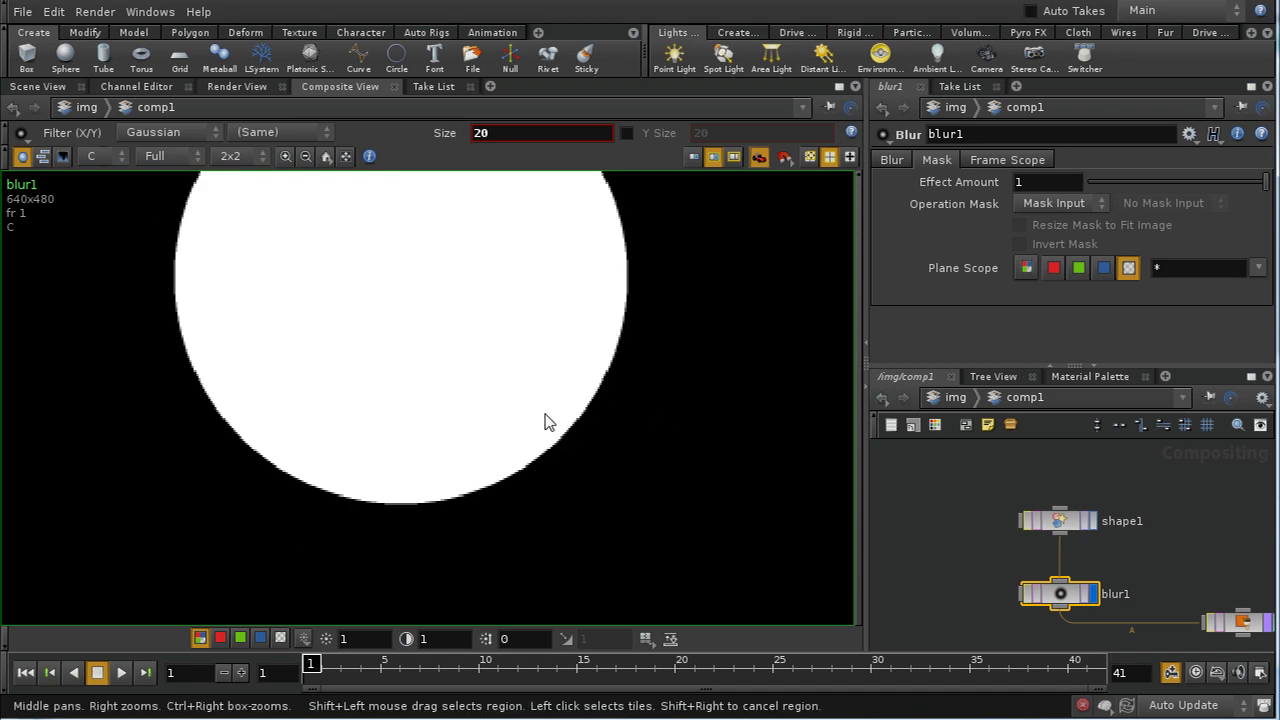
left_click(280, 638)
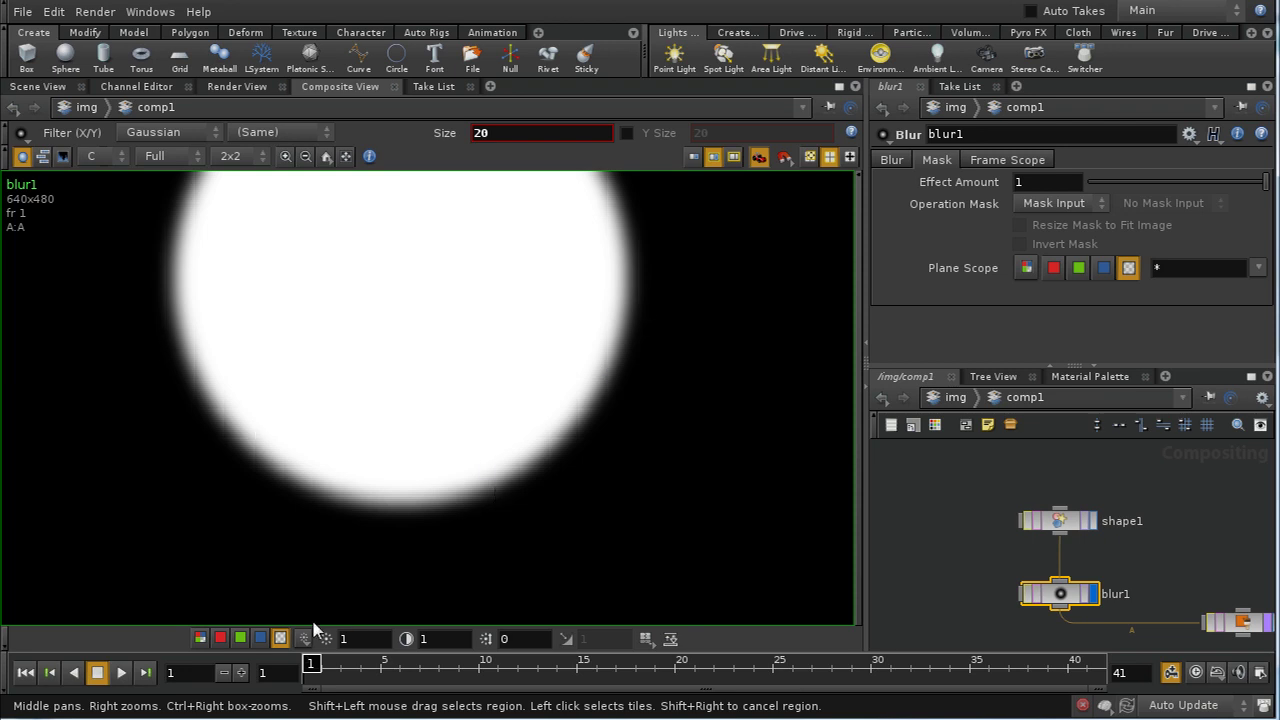
Re-enable the red, green and blue channels alongside alpha in the Blur node's Plane Scope
left_click(1130, 272)
left_click(1054, 272)
left_click(1103, 268)
left_click(1134, 272)
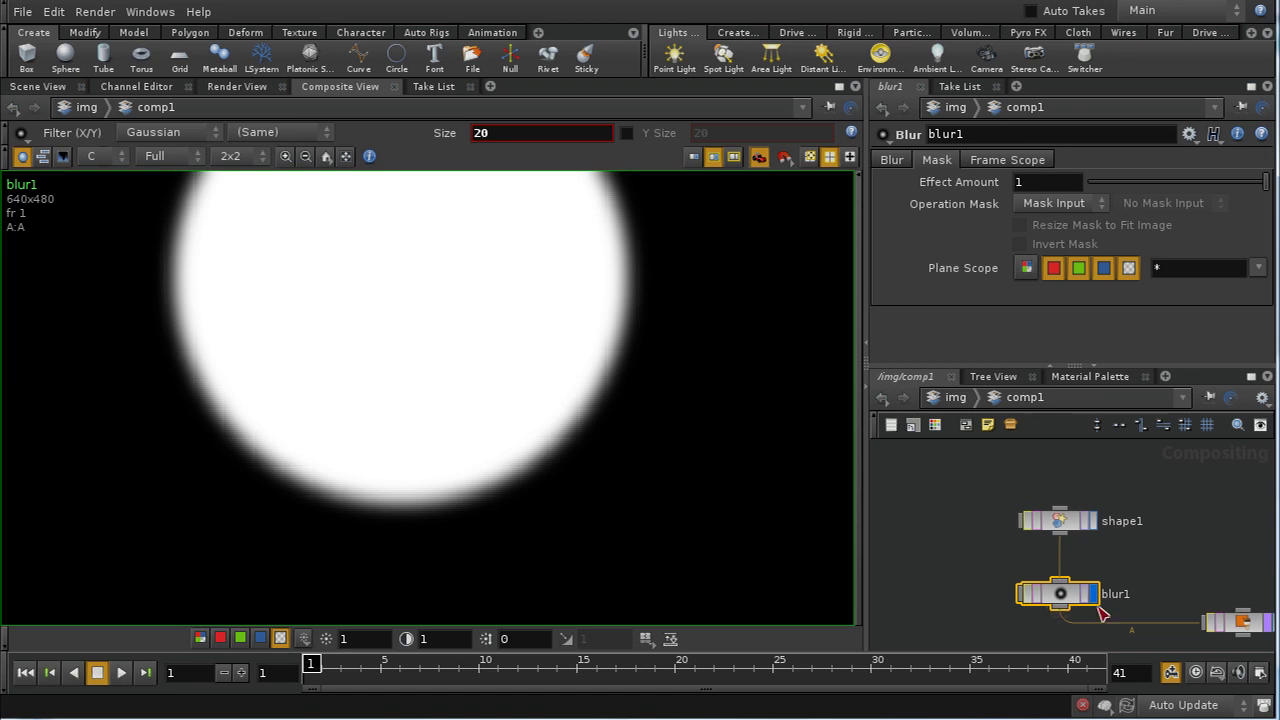
middle_click_drag(1130, 597, 1129, 569)
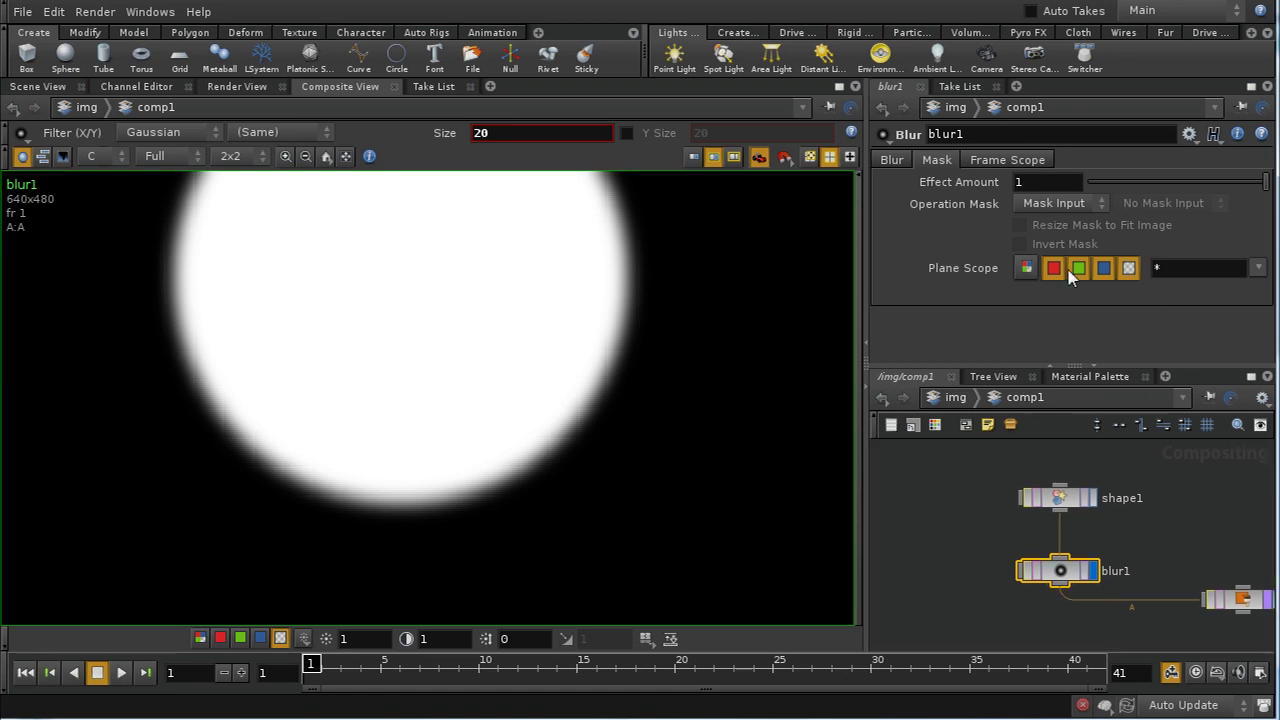